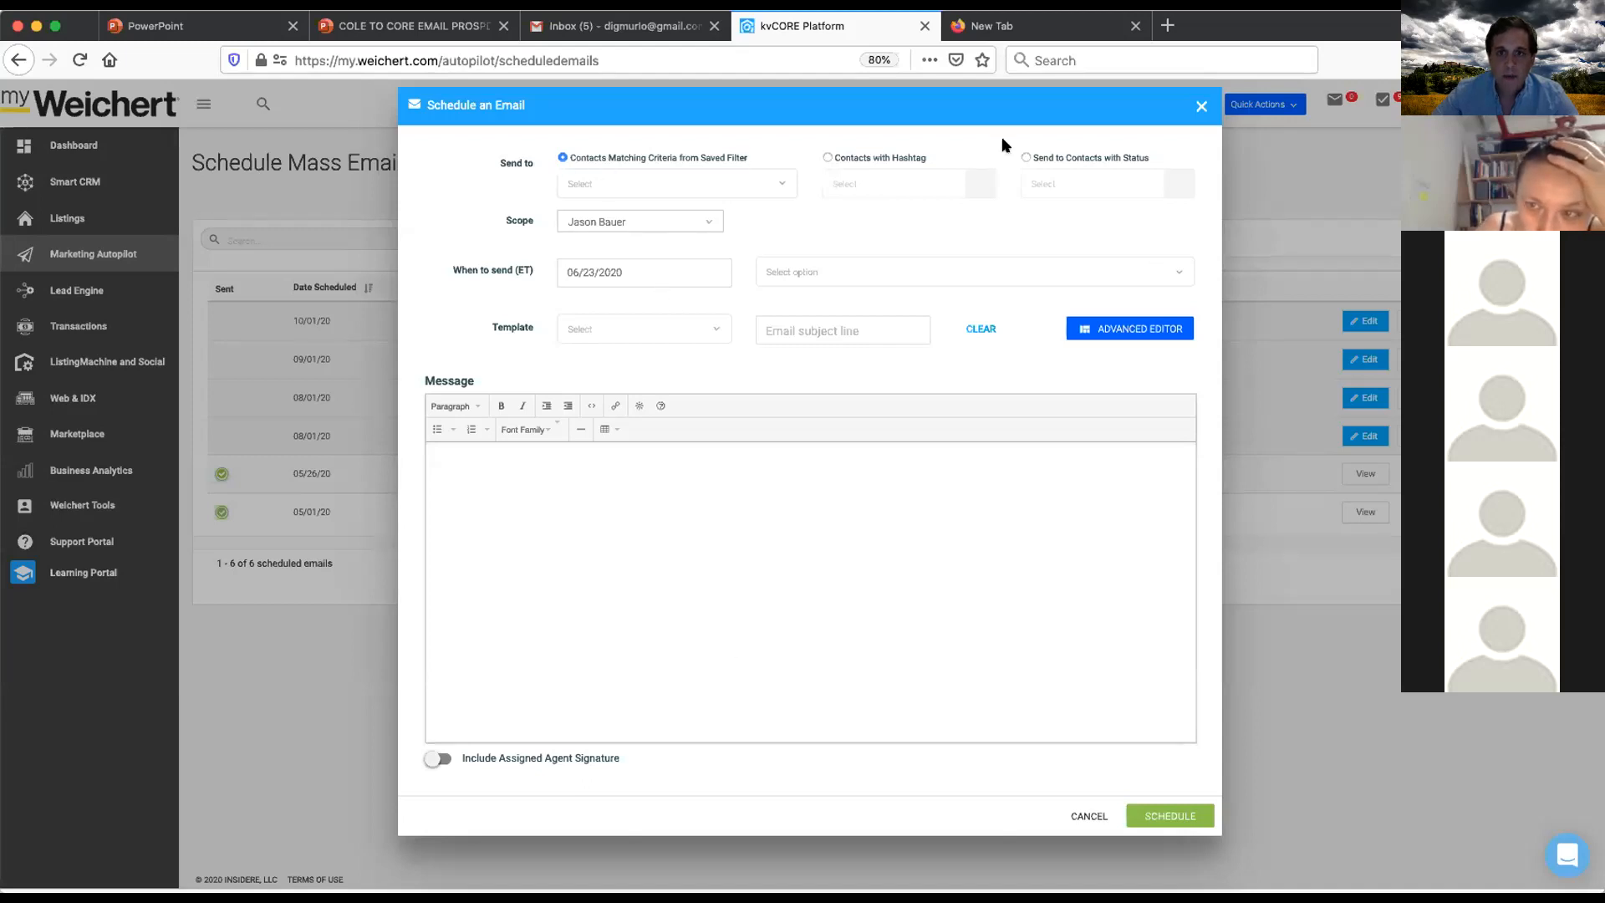
- Set the recipients to contacts with the hashtag 10012
left_click(826, 158)
left_click(866, 183)
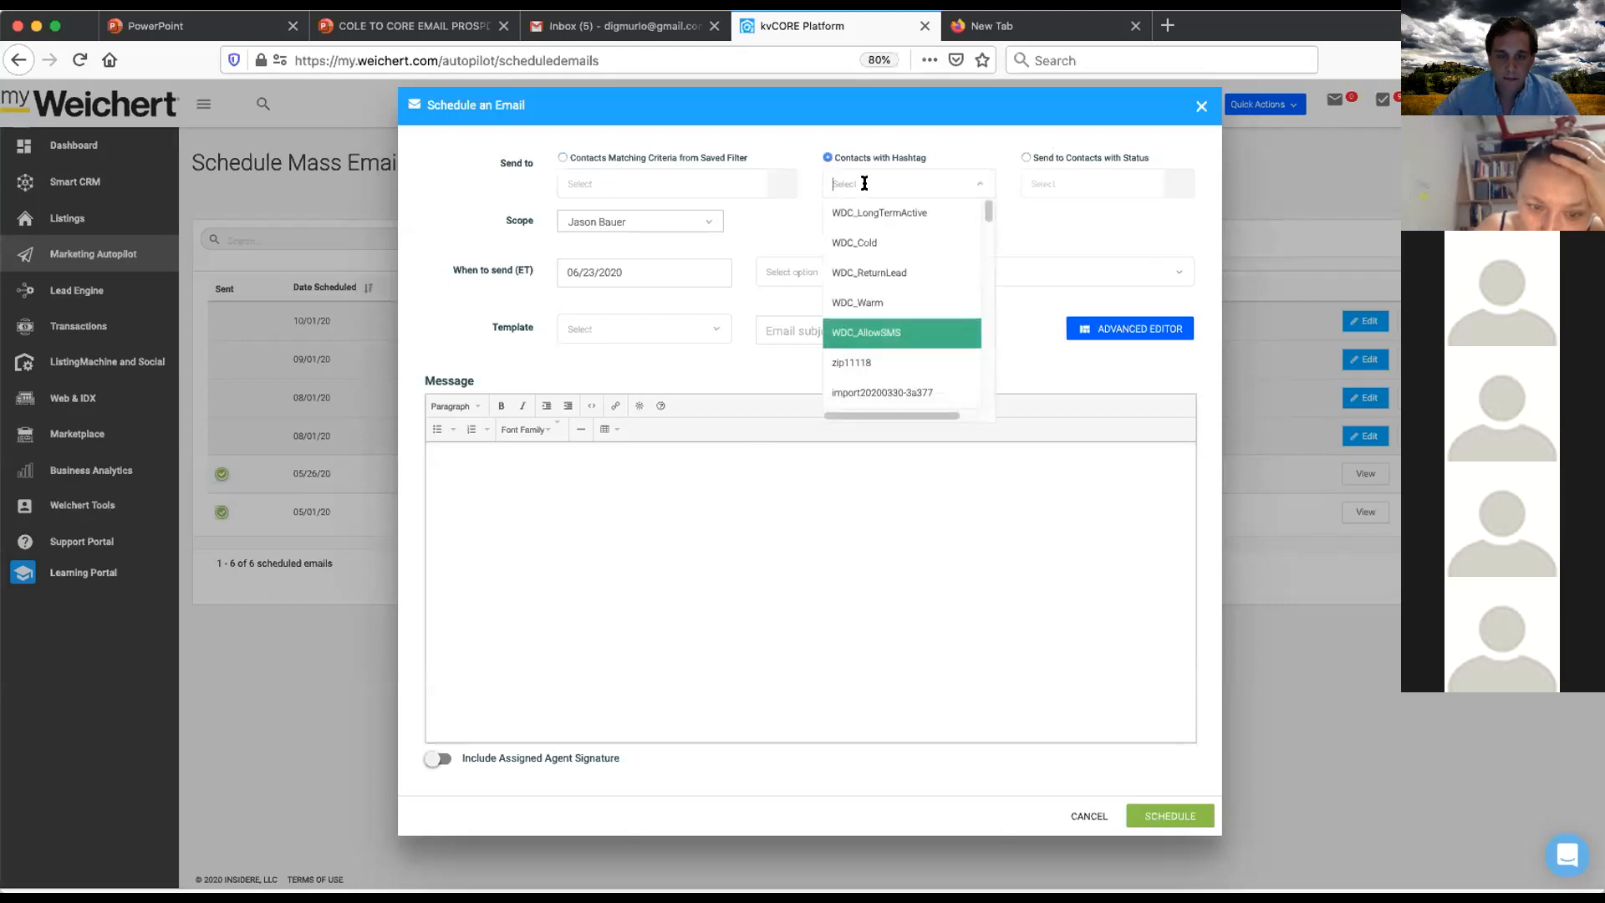
type("10012")
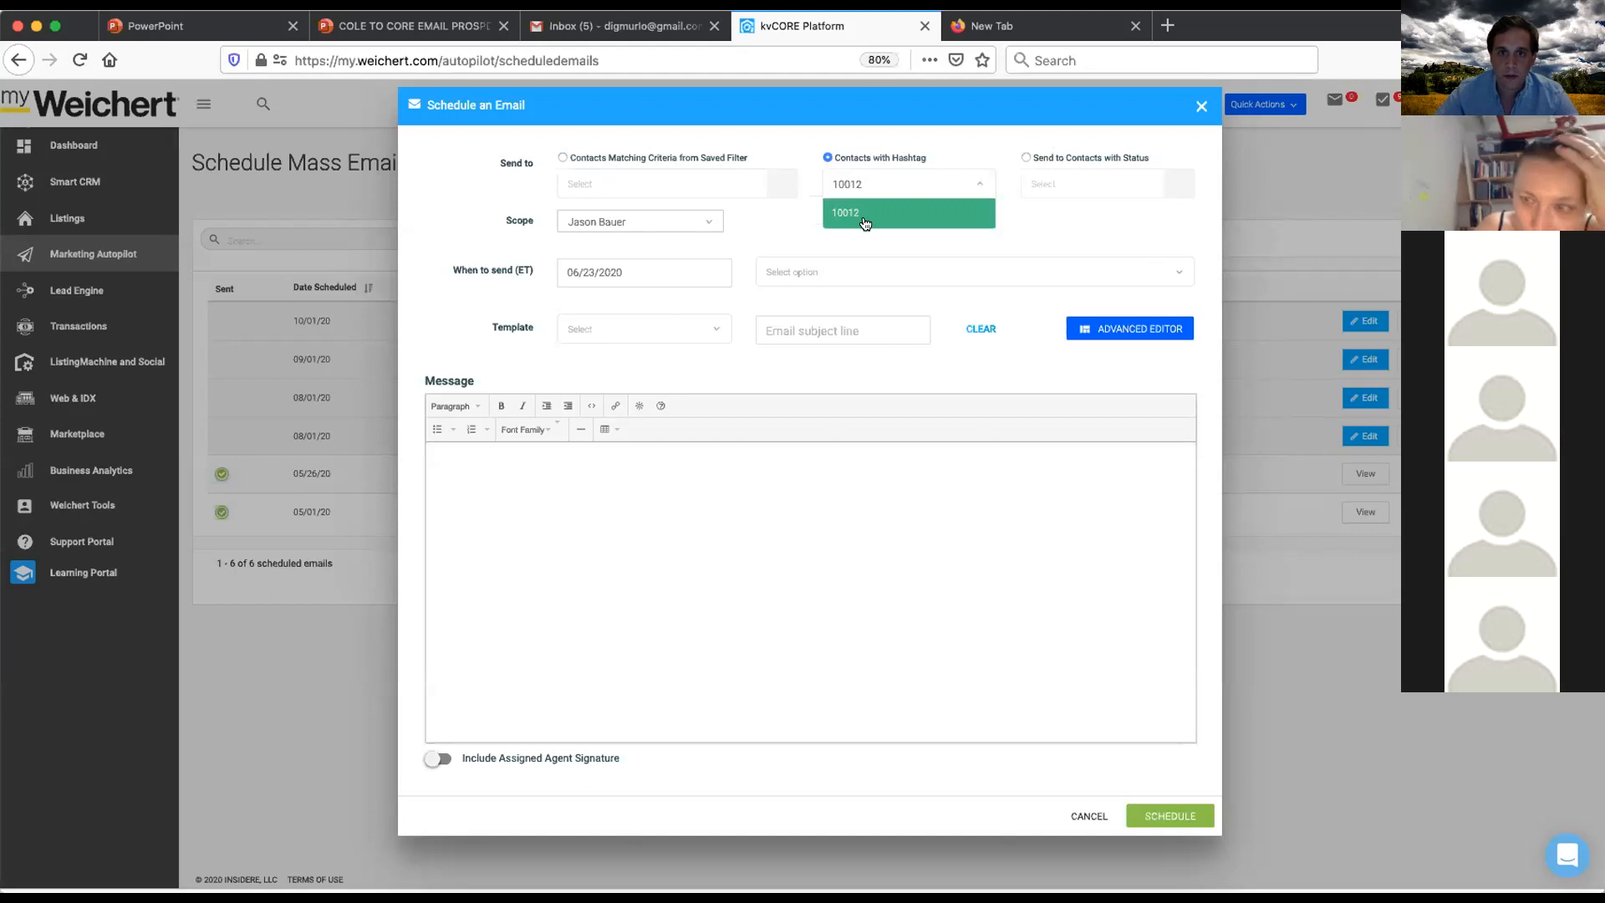
left_click(865, 216)
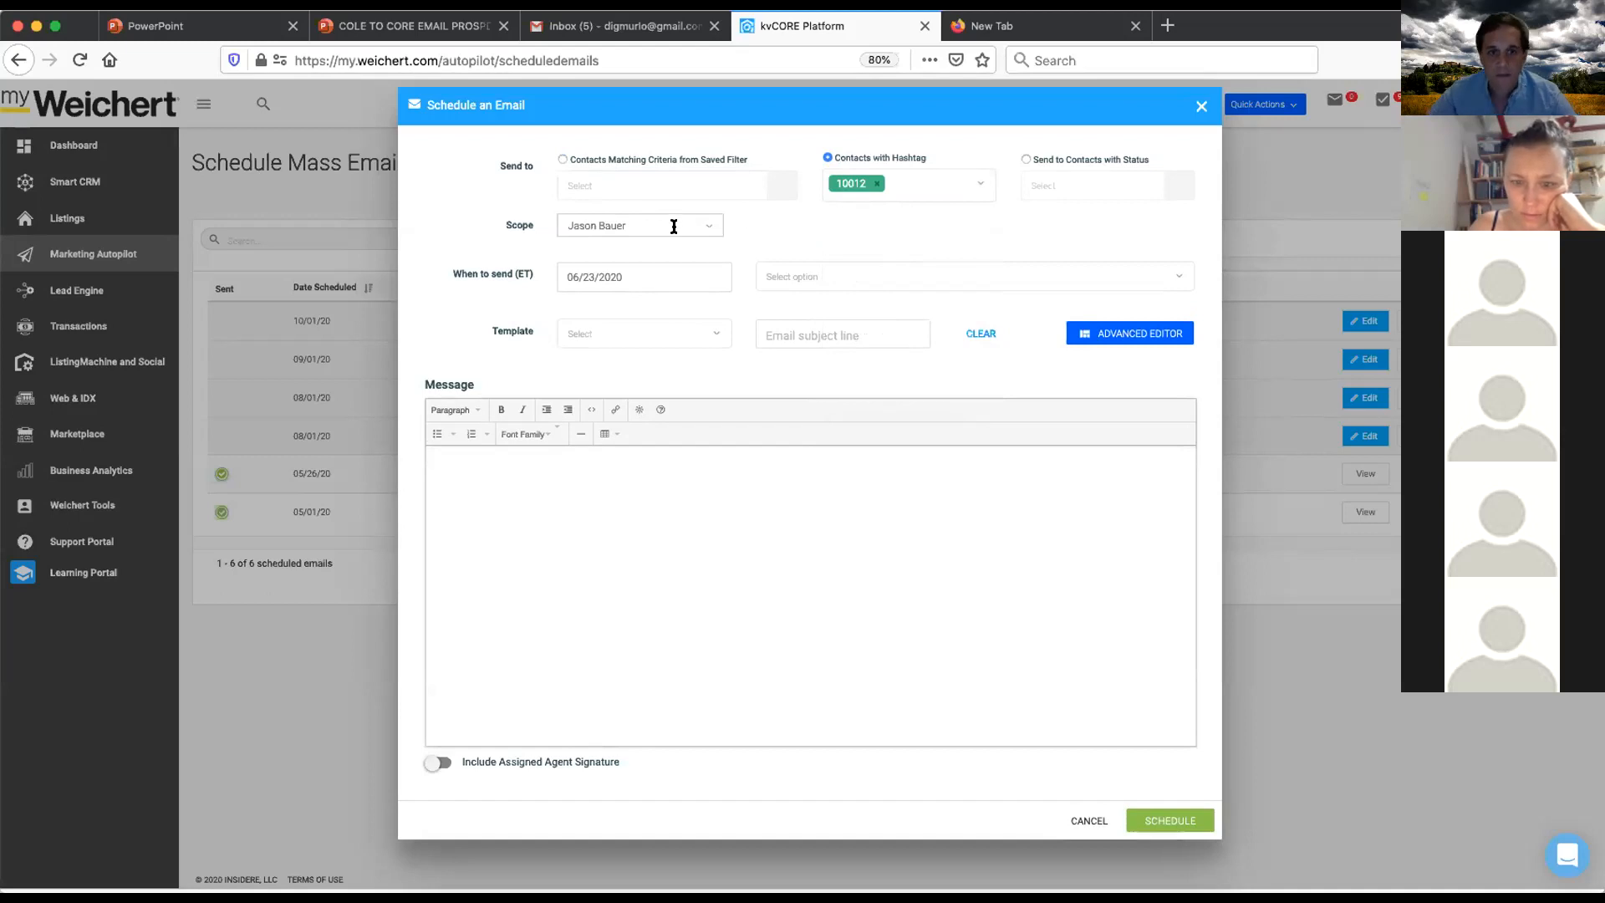
- Schedule the email to send on 06/30/2020 at 10:00 am
left_click(653, 276)
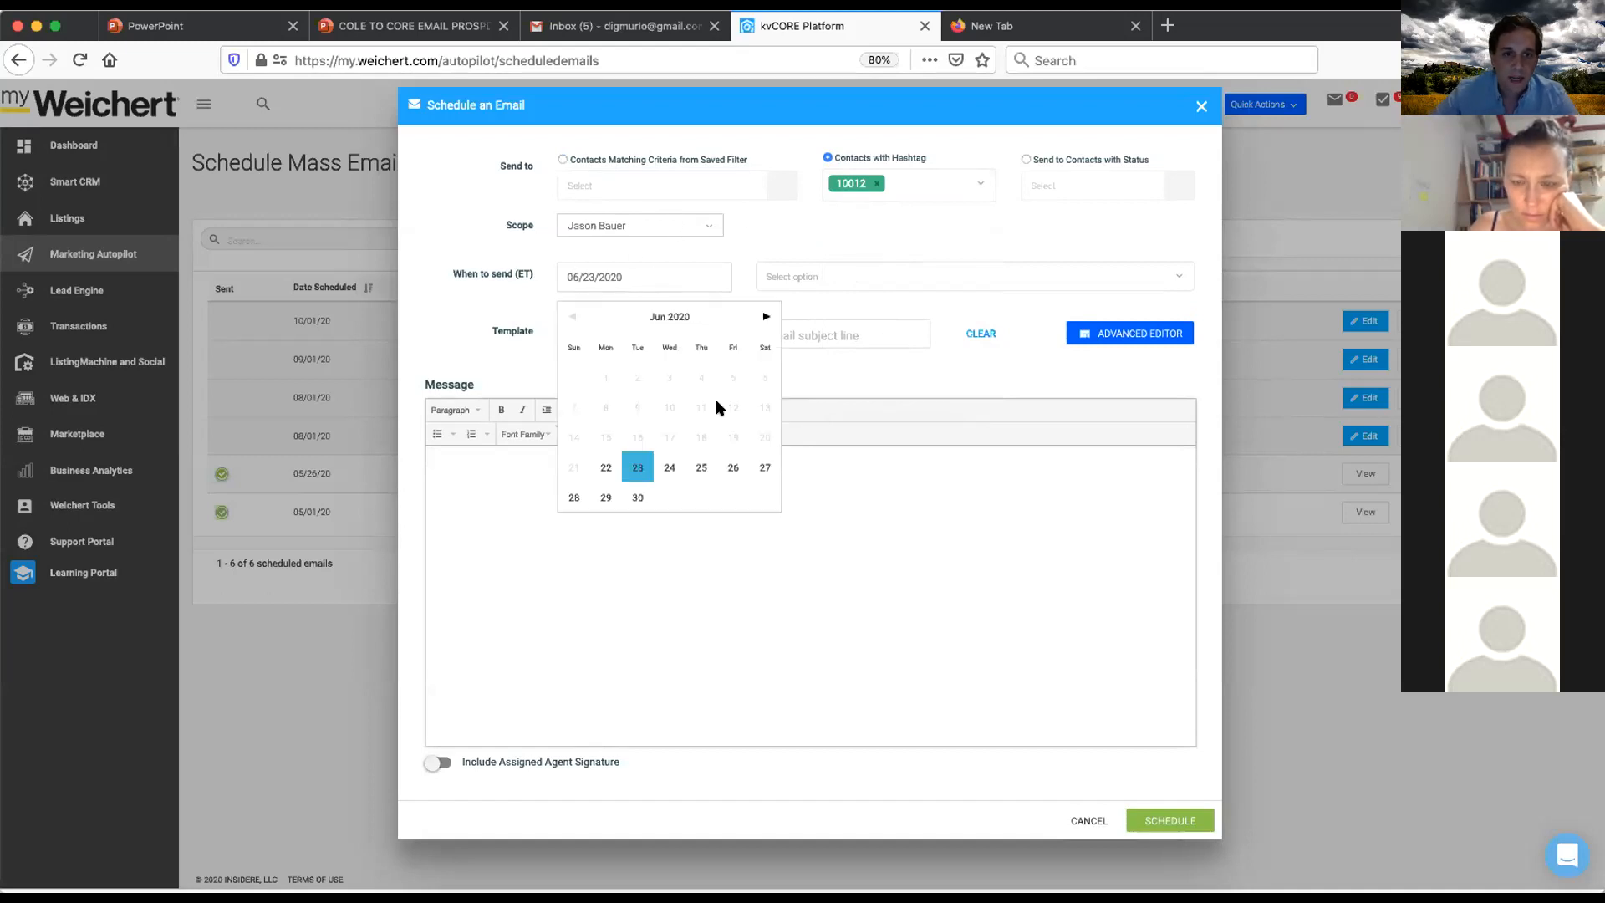
left_click(637, 498)
left_click(803, 277)
scroll(828, 401, "down", 5)
scroll(810, 418, "down", 2)
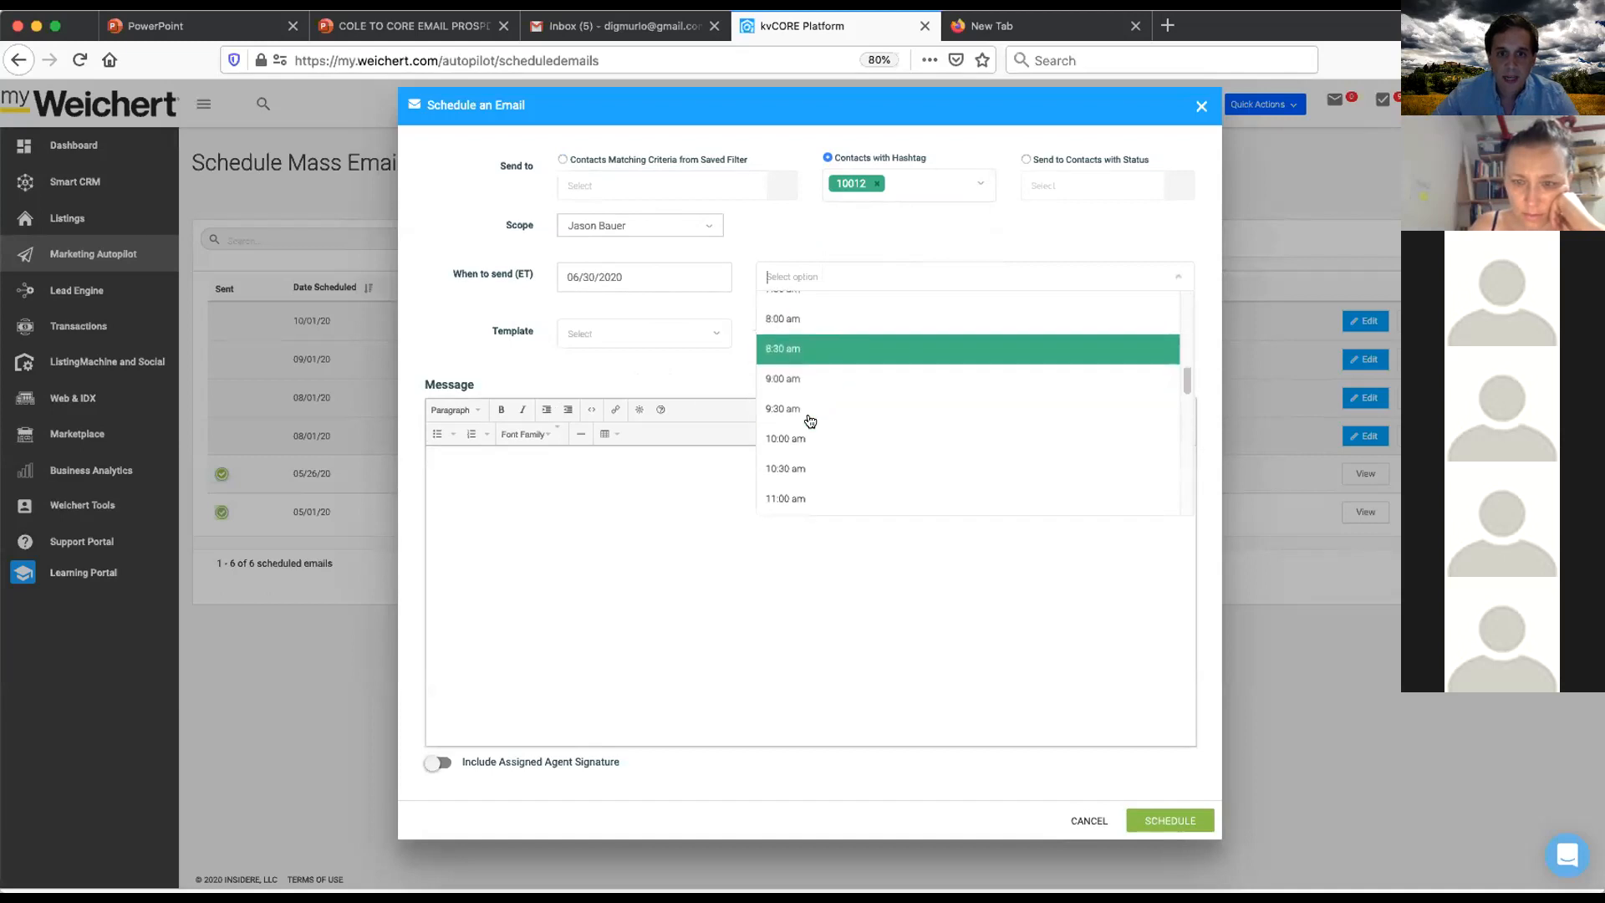
left_click(809, 438)
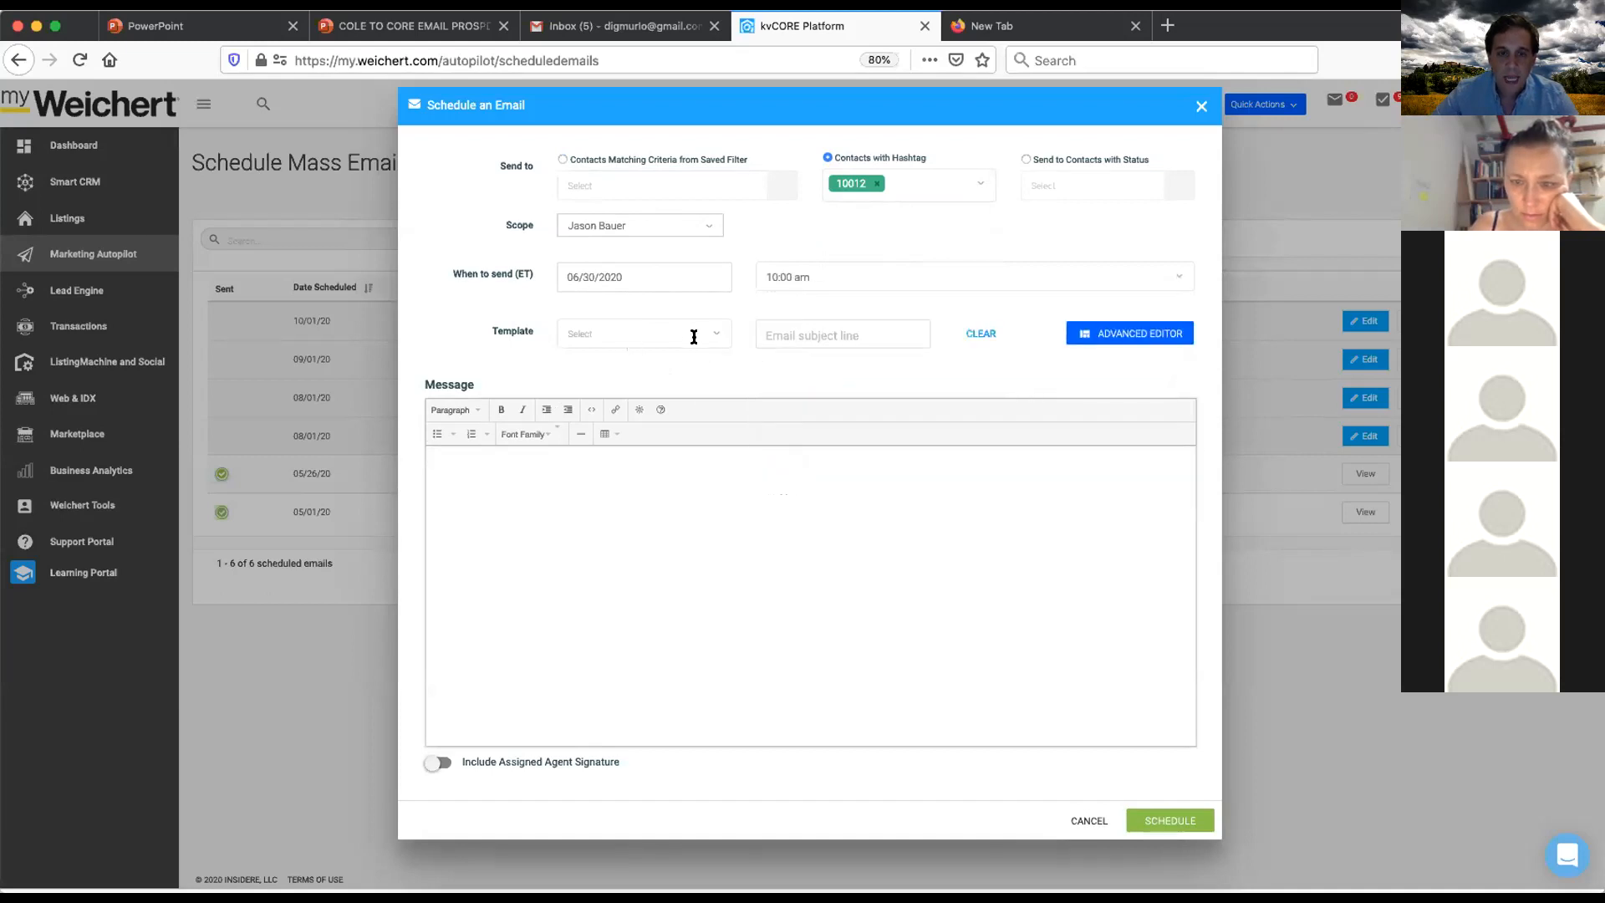
- Browse the available email templates without choosing one
left_click(711, 339)
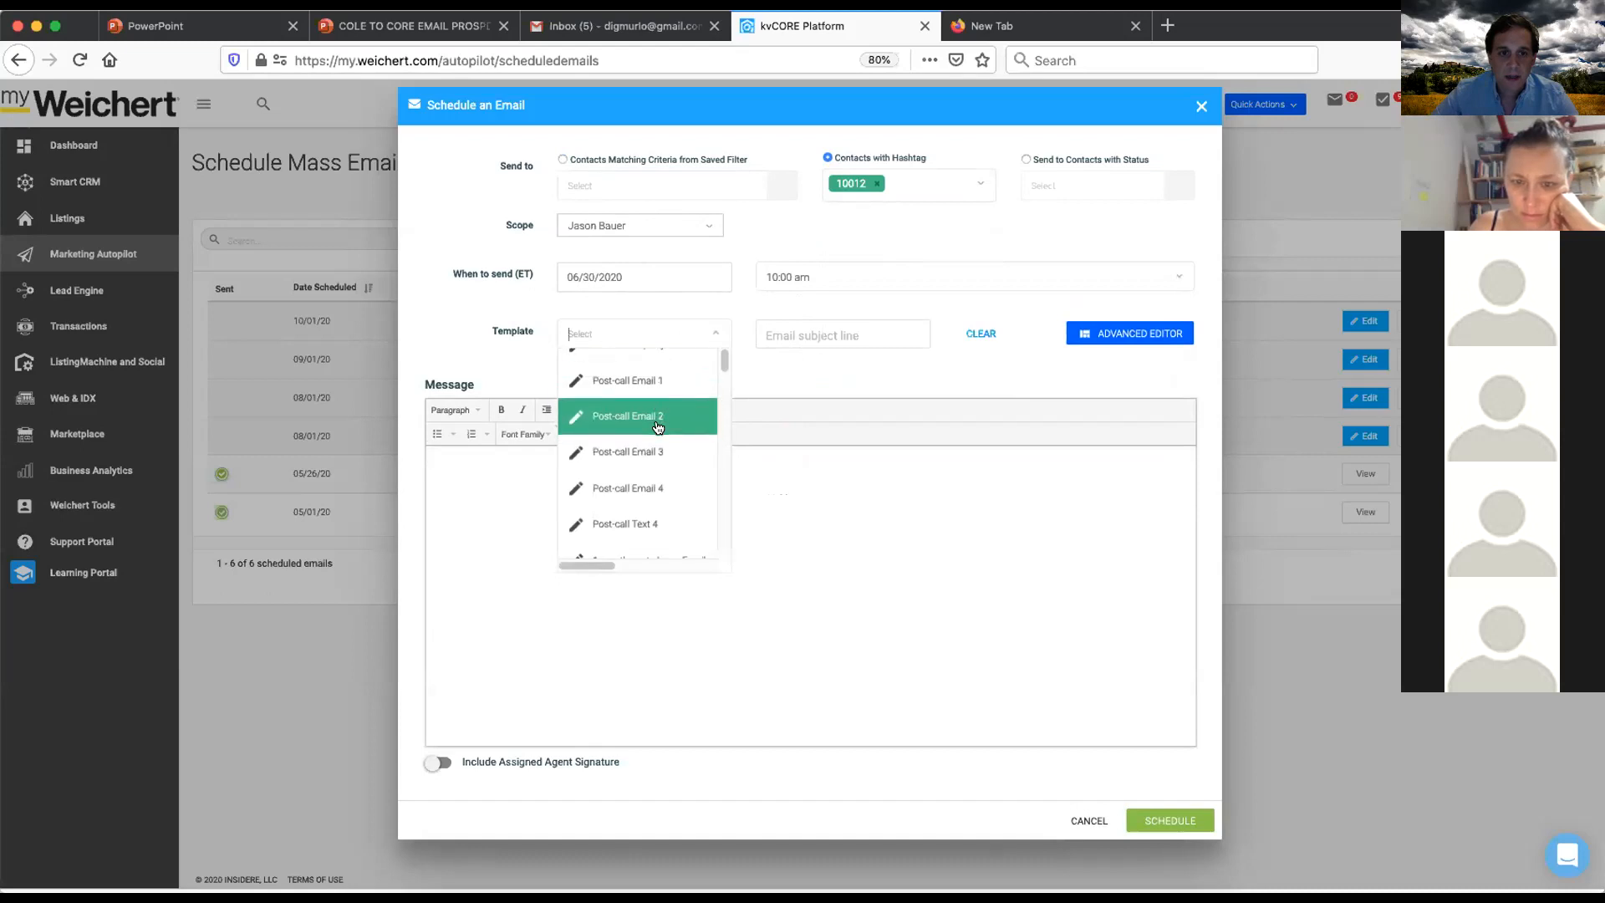
scroll(657, 427, "down", 6)
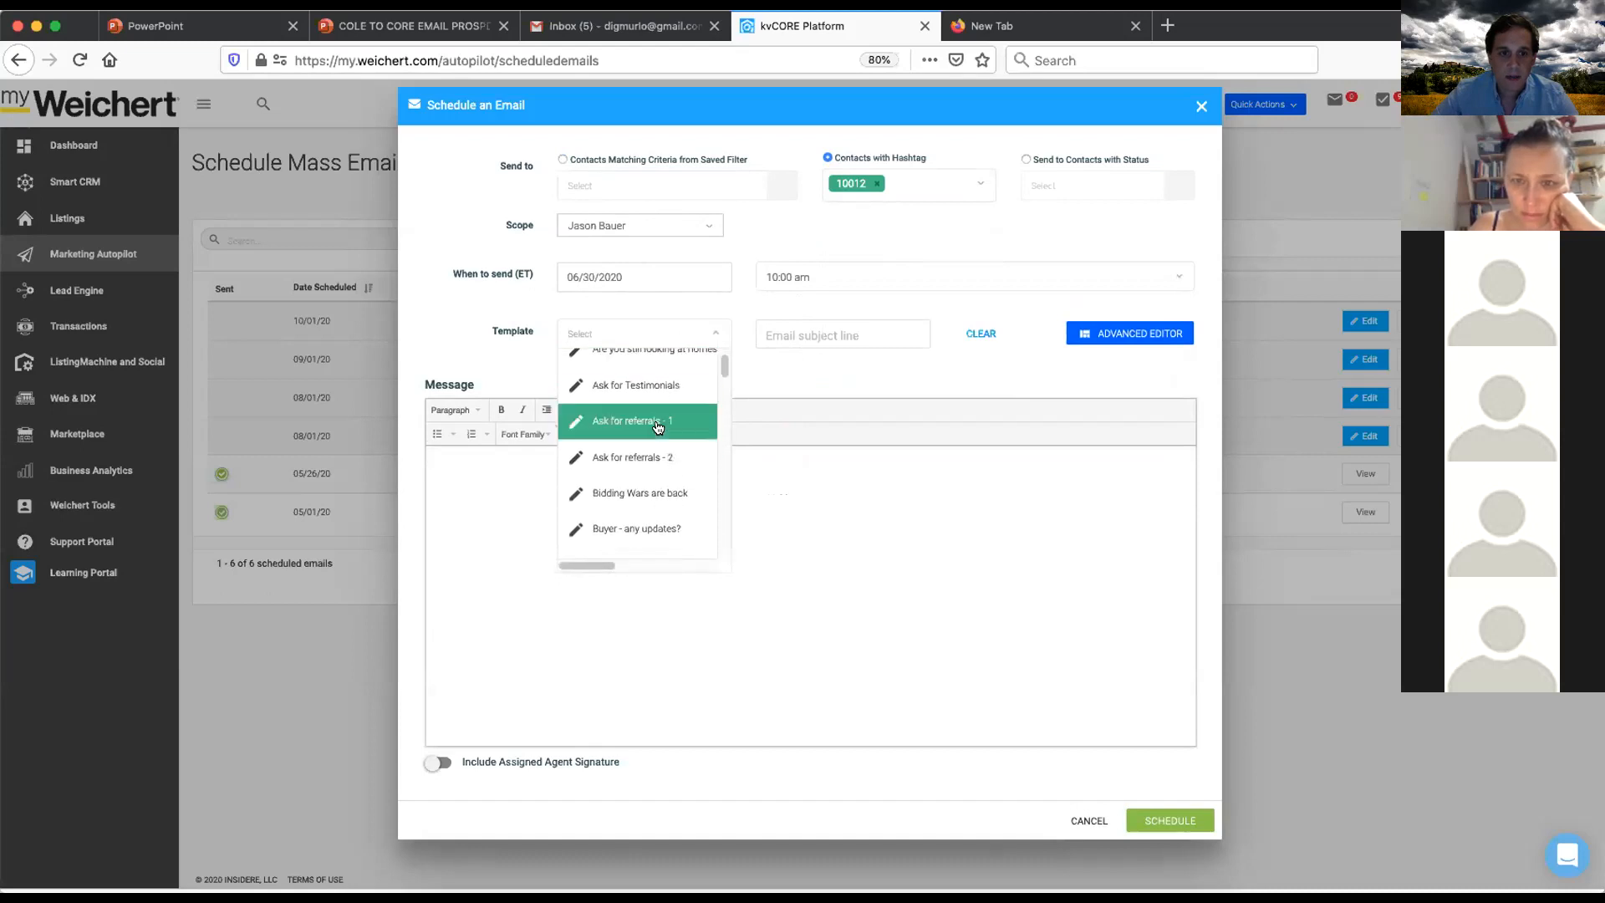
scroll(658, 428, "down", 3)
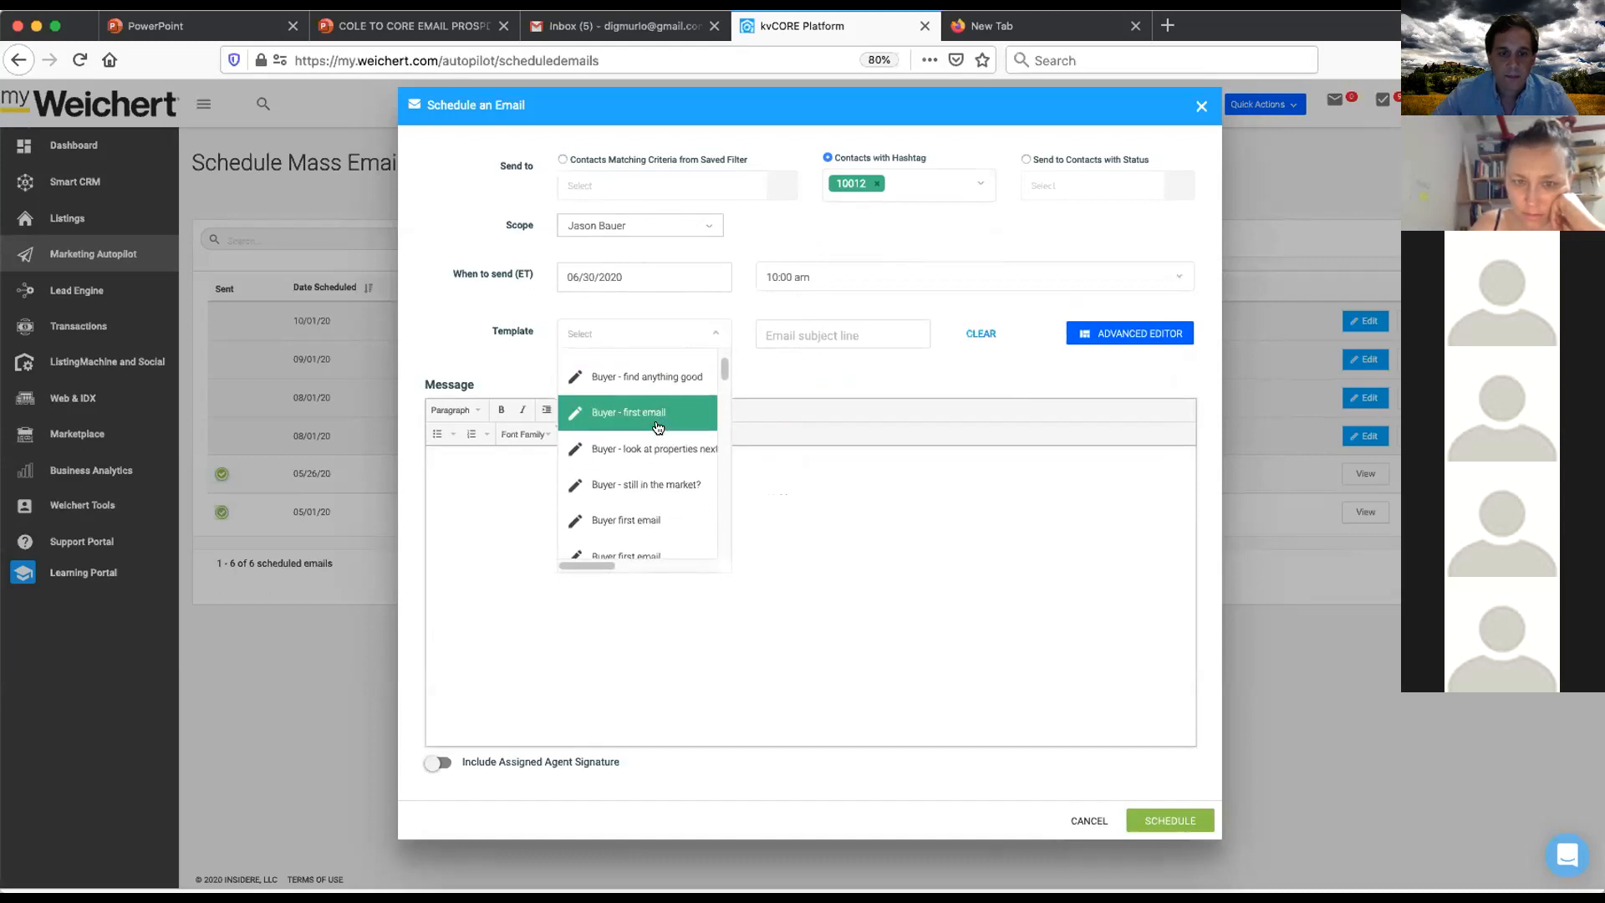
scroll(651, 414, "down", 5)
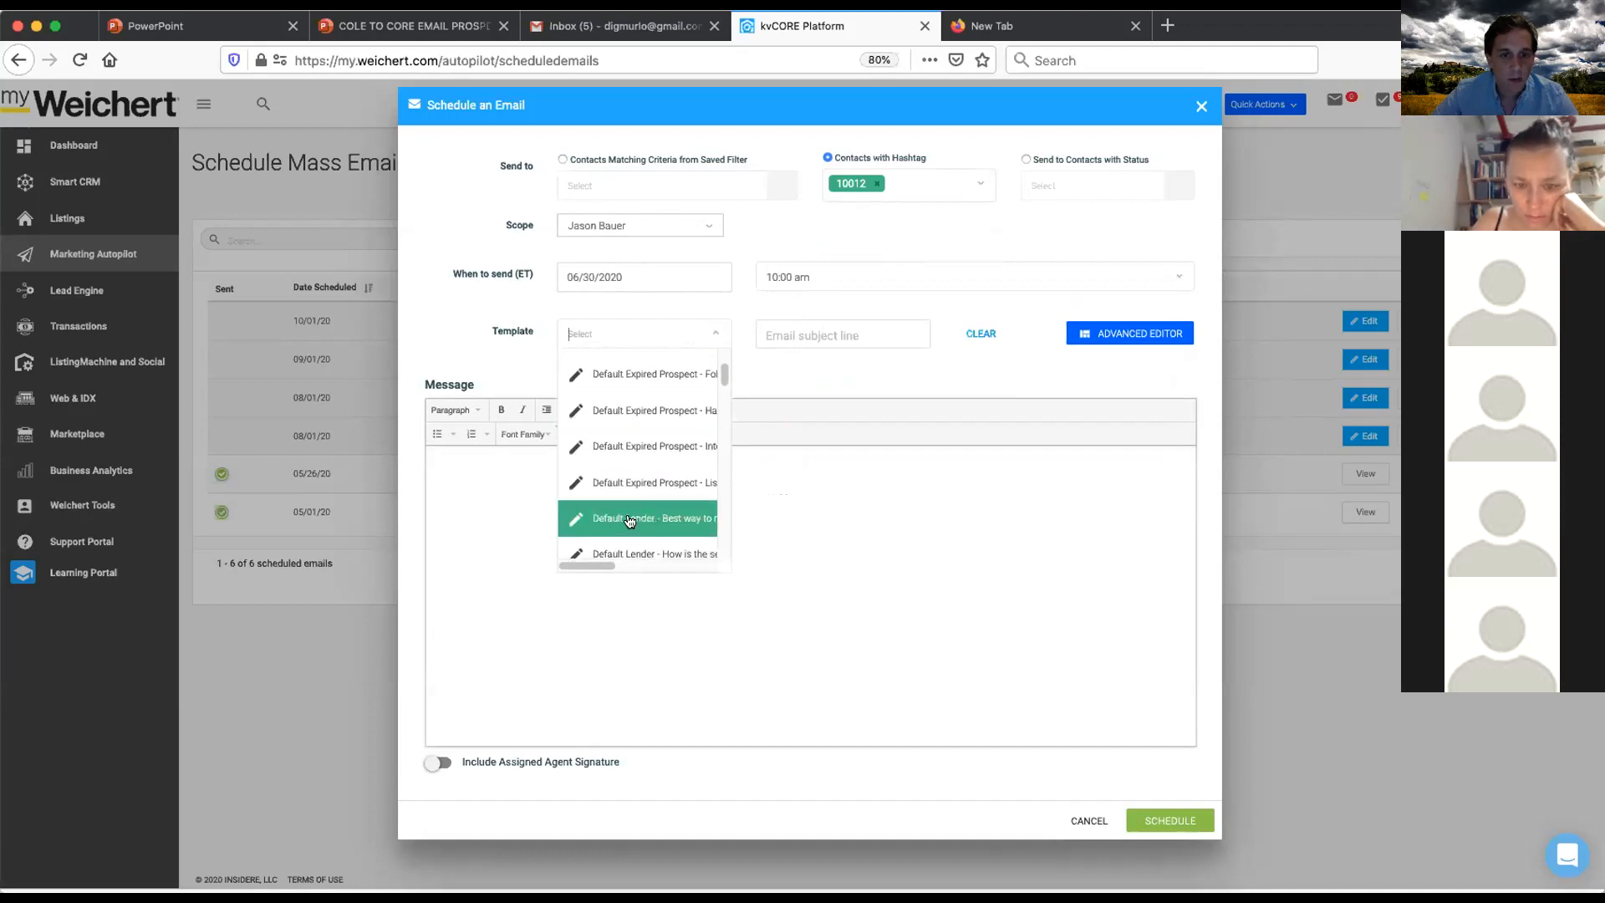
left_click(801, 378)
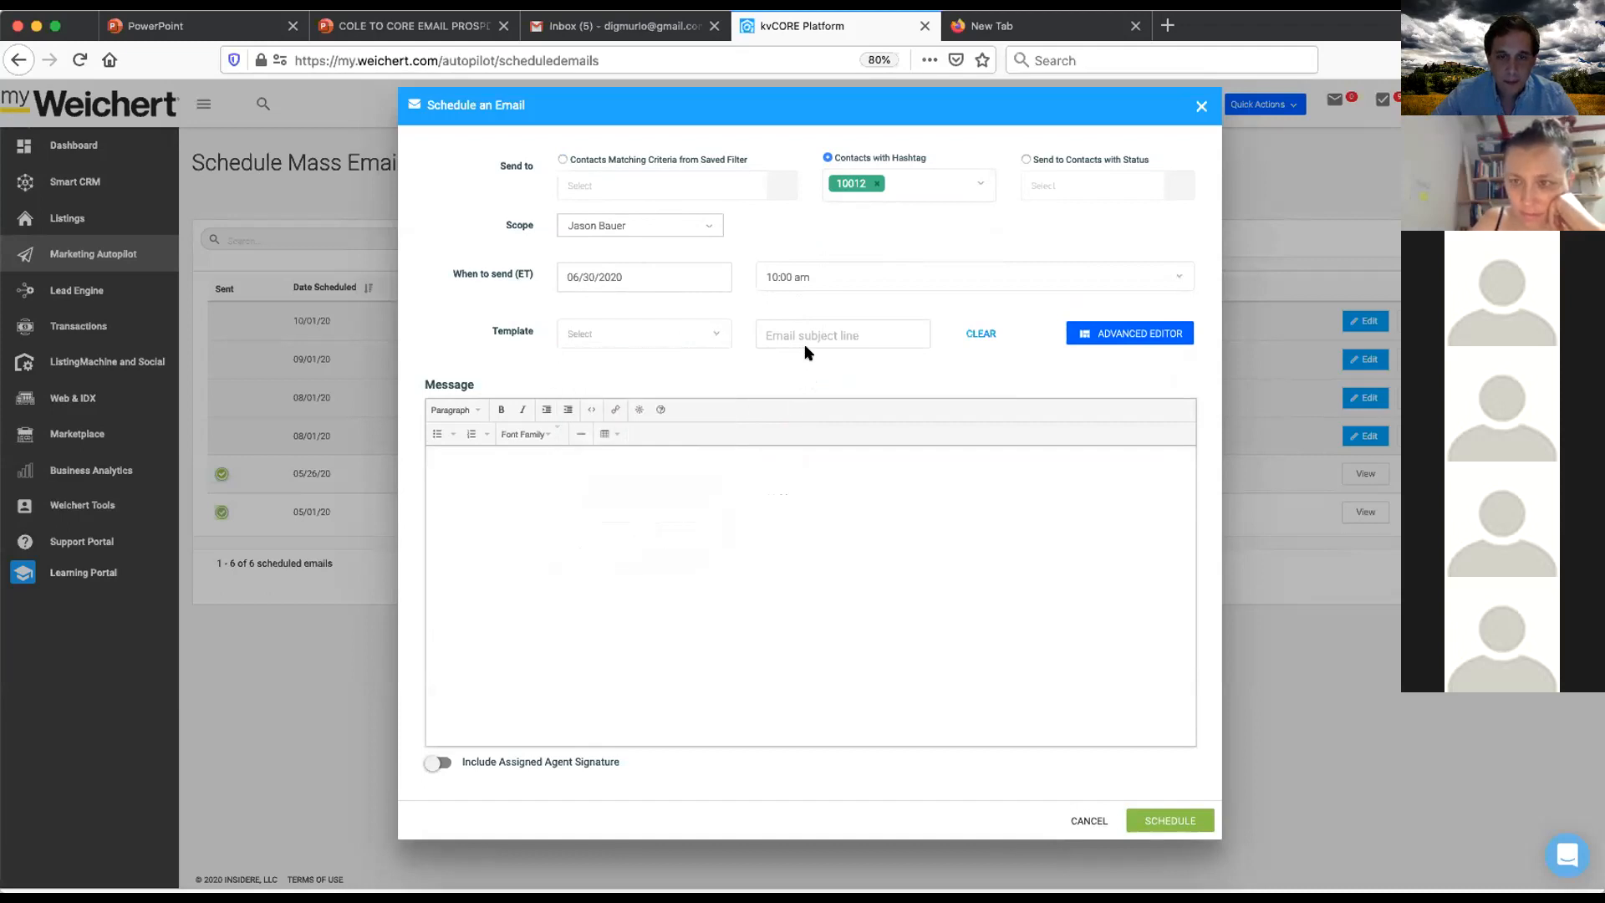
- Switch the message to the advanced editor
left_click(1124, 332)
left_click(748, 582)
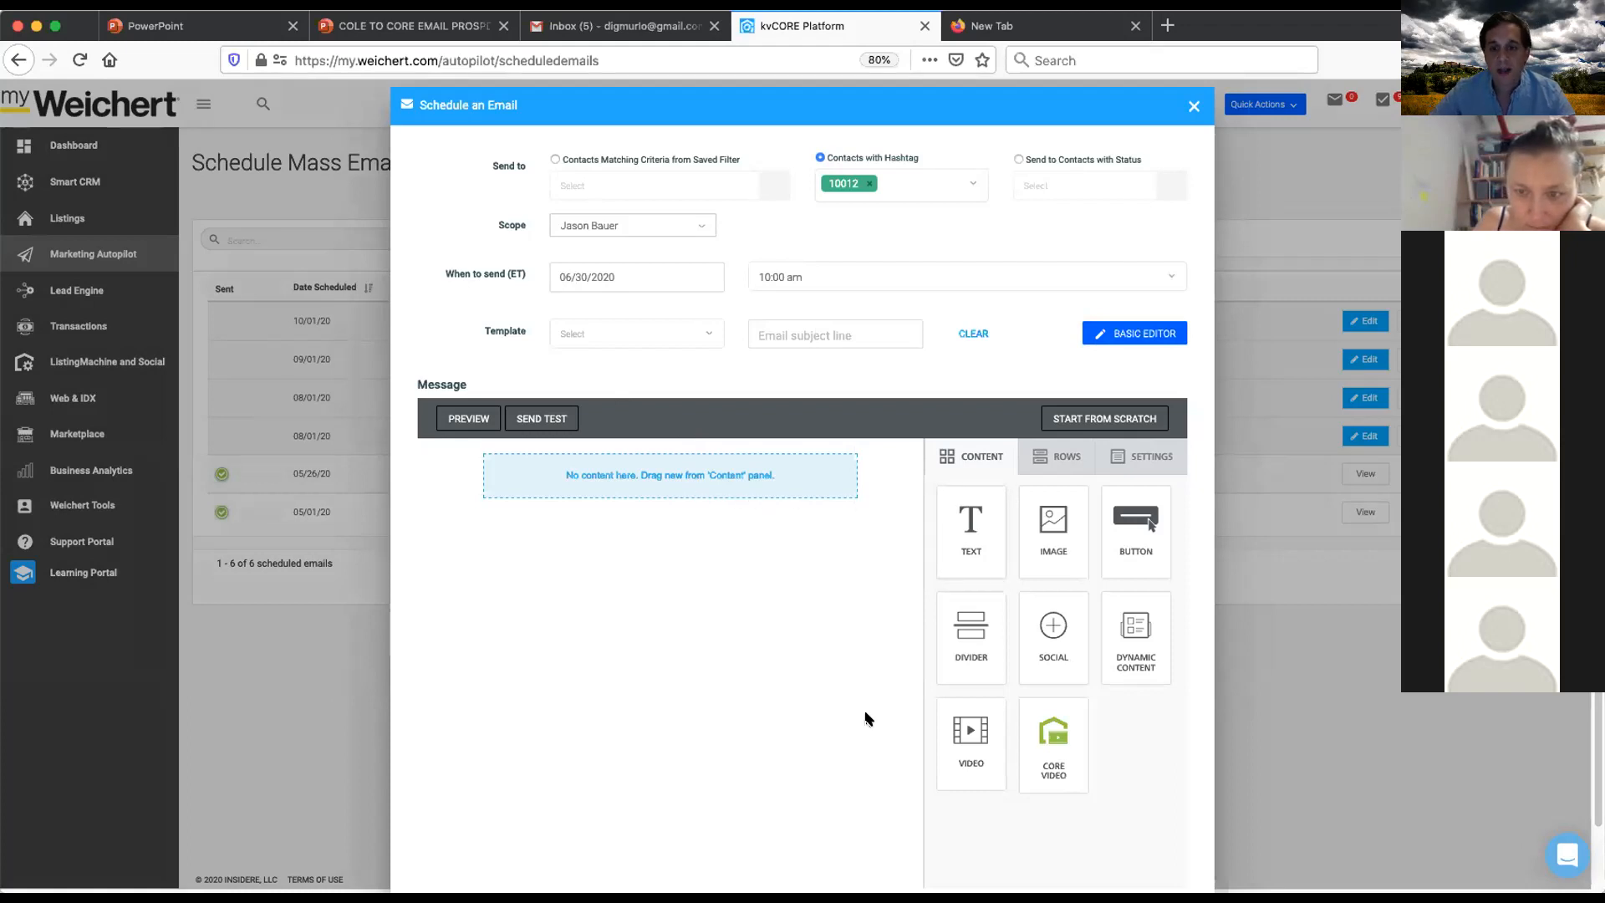
- Build the message layout from an image block, a text block, a dynamic content block and another text block
left_click_drag(1055, 562, 646, 467)
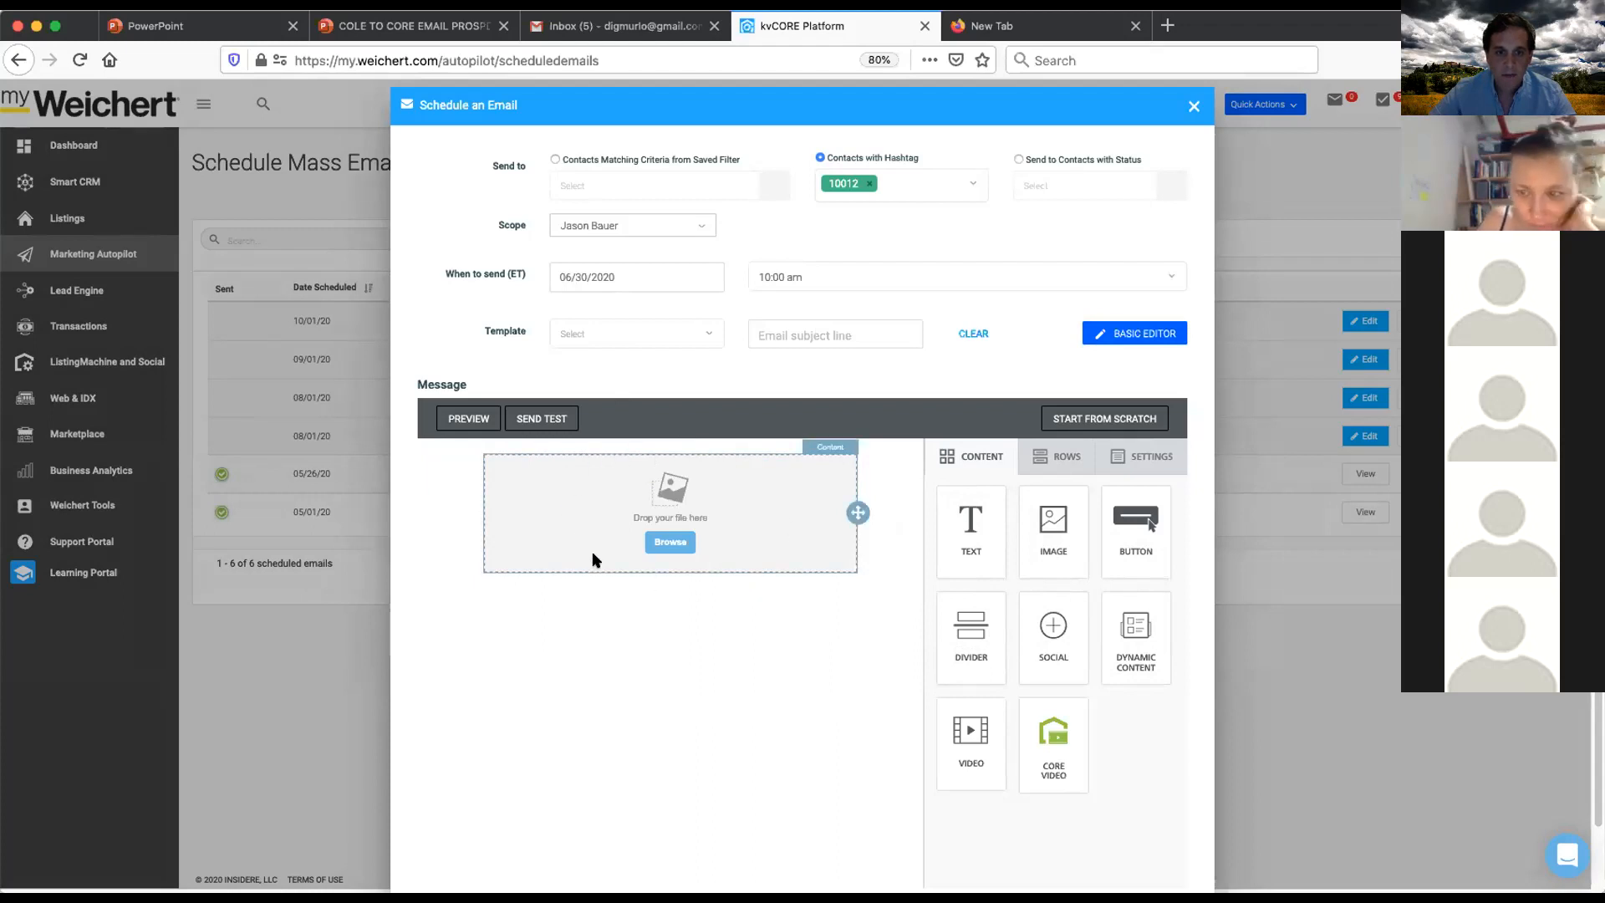
left_click_drag(971, 528, 665, 567)
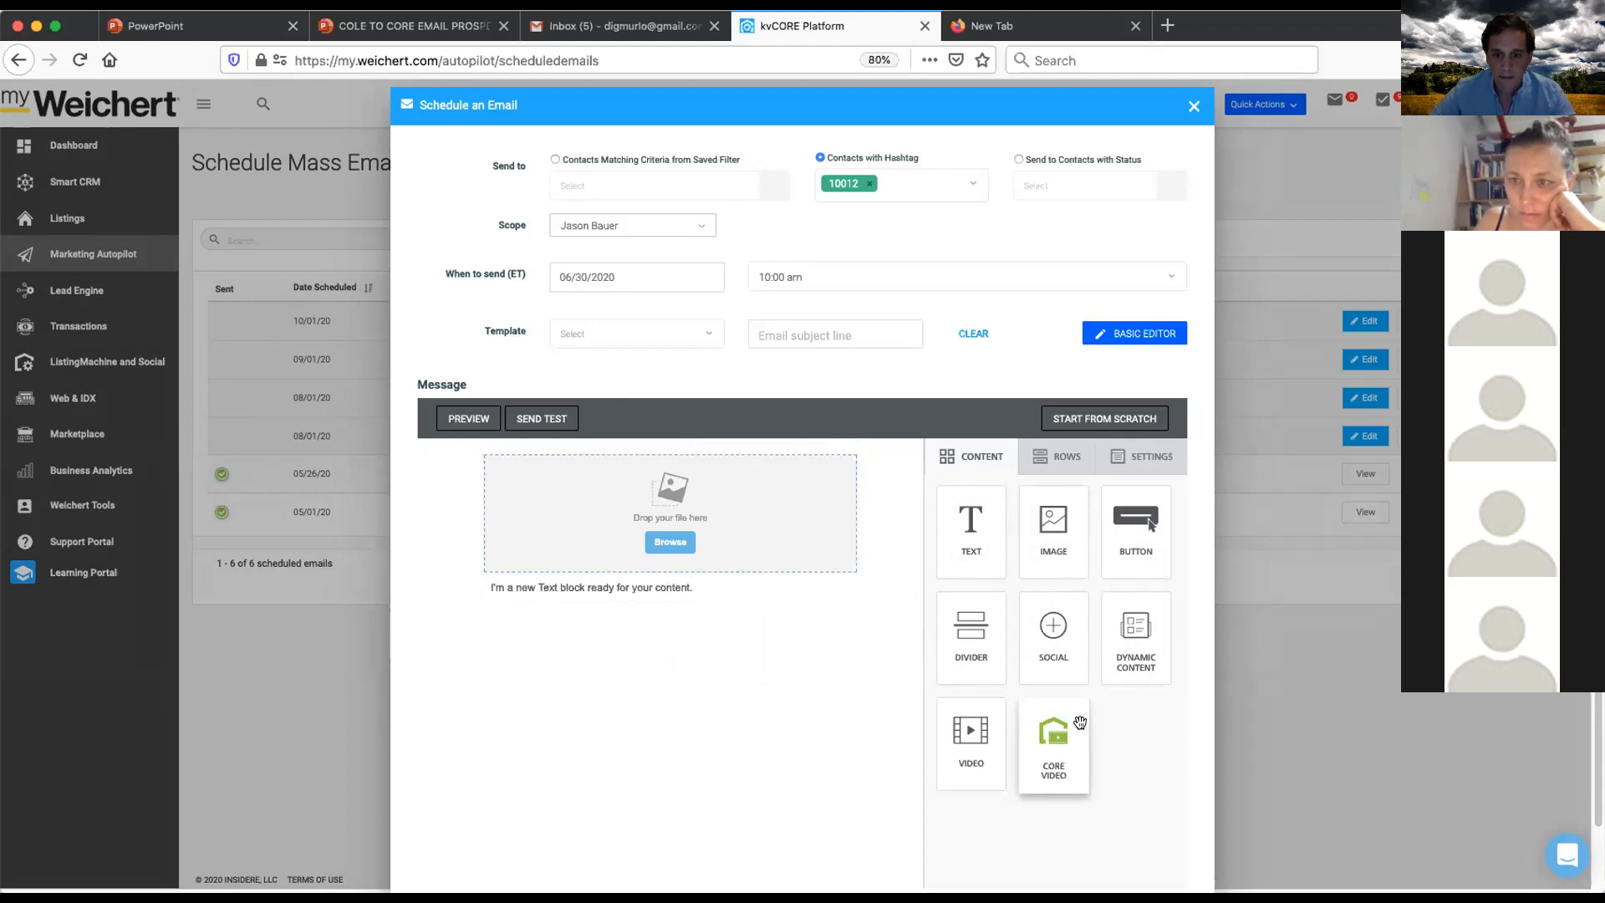
left_click_drag(1138, 637, 680, 594)
scroll(945, 733, "down", 3)
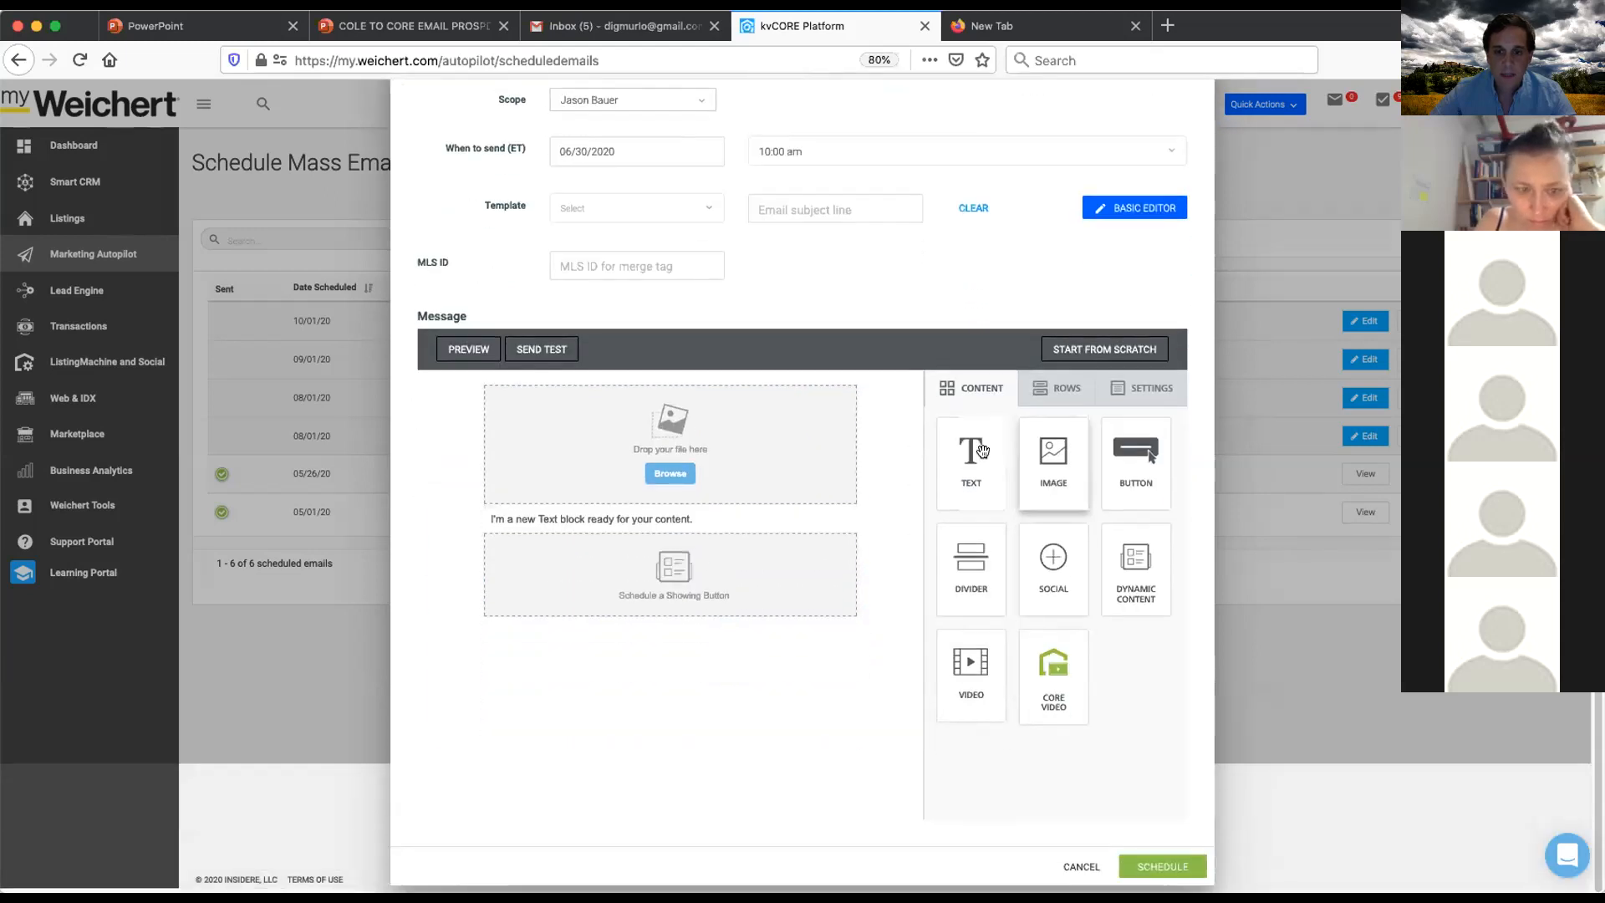
left_click_drag(976, 449, 684, 616)
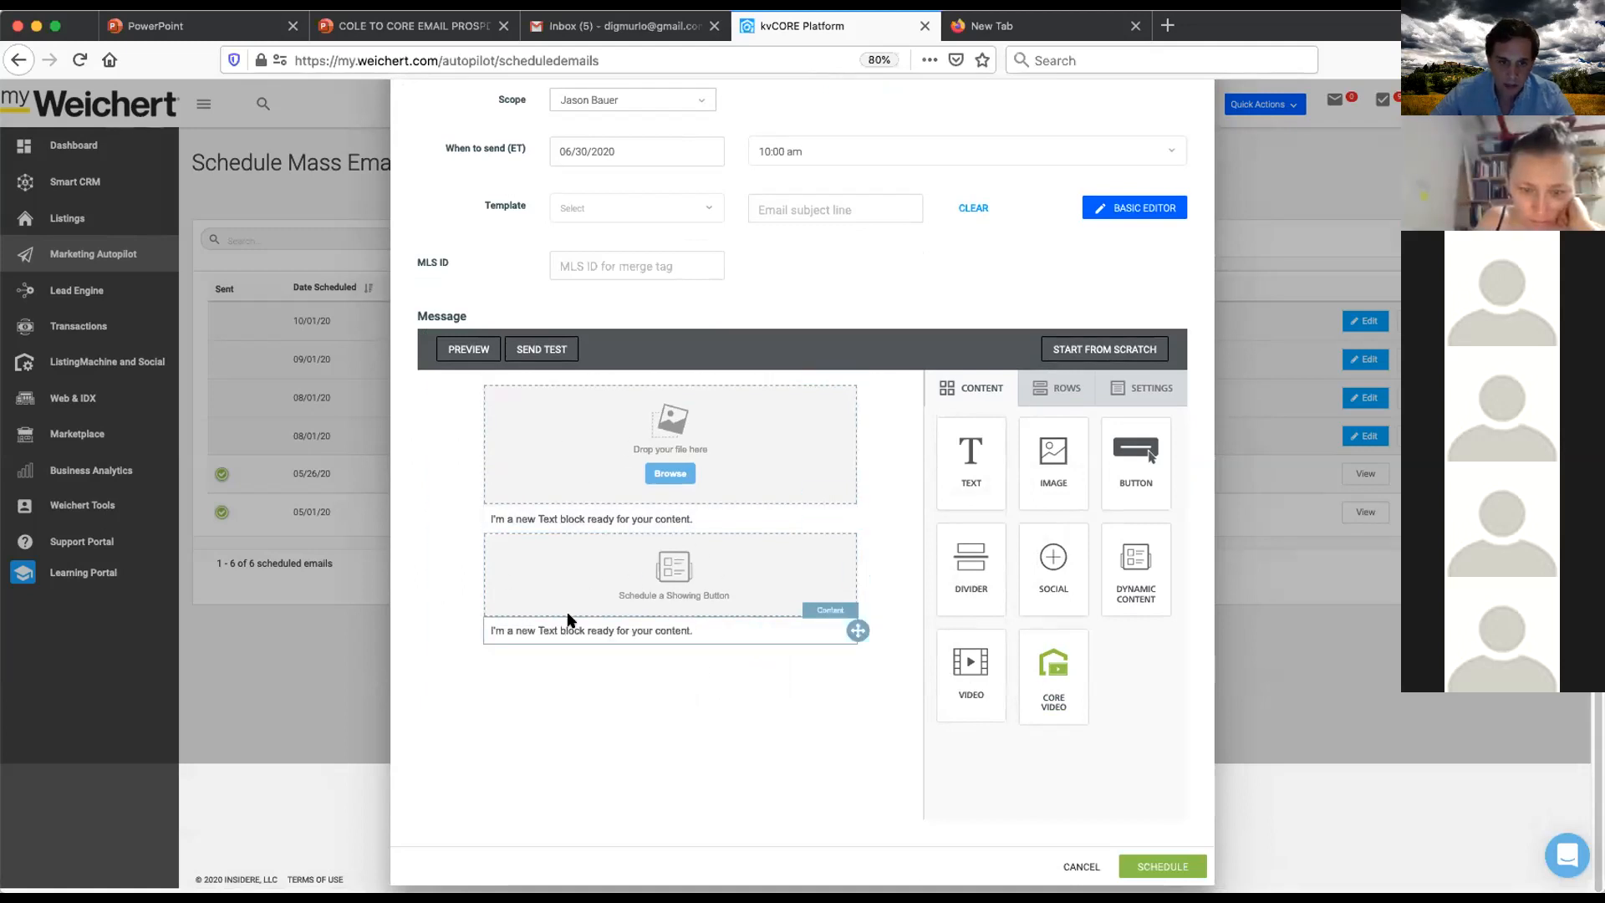
- Insert Livingroom2.jpg from the agent's file manager folder into the image block
left_click(662, 474)
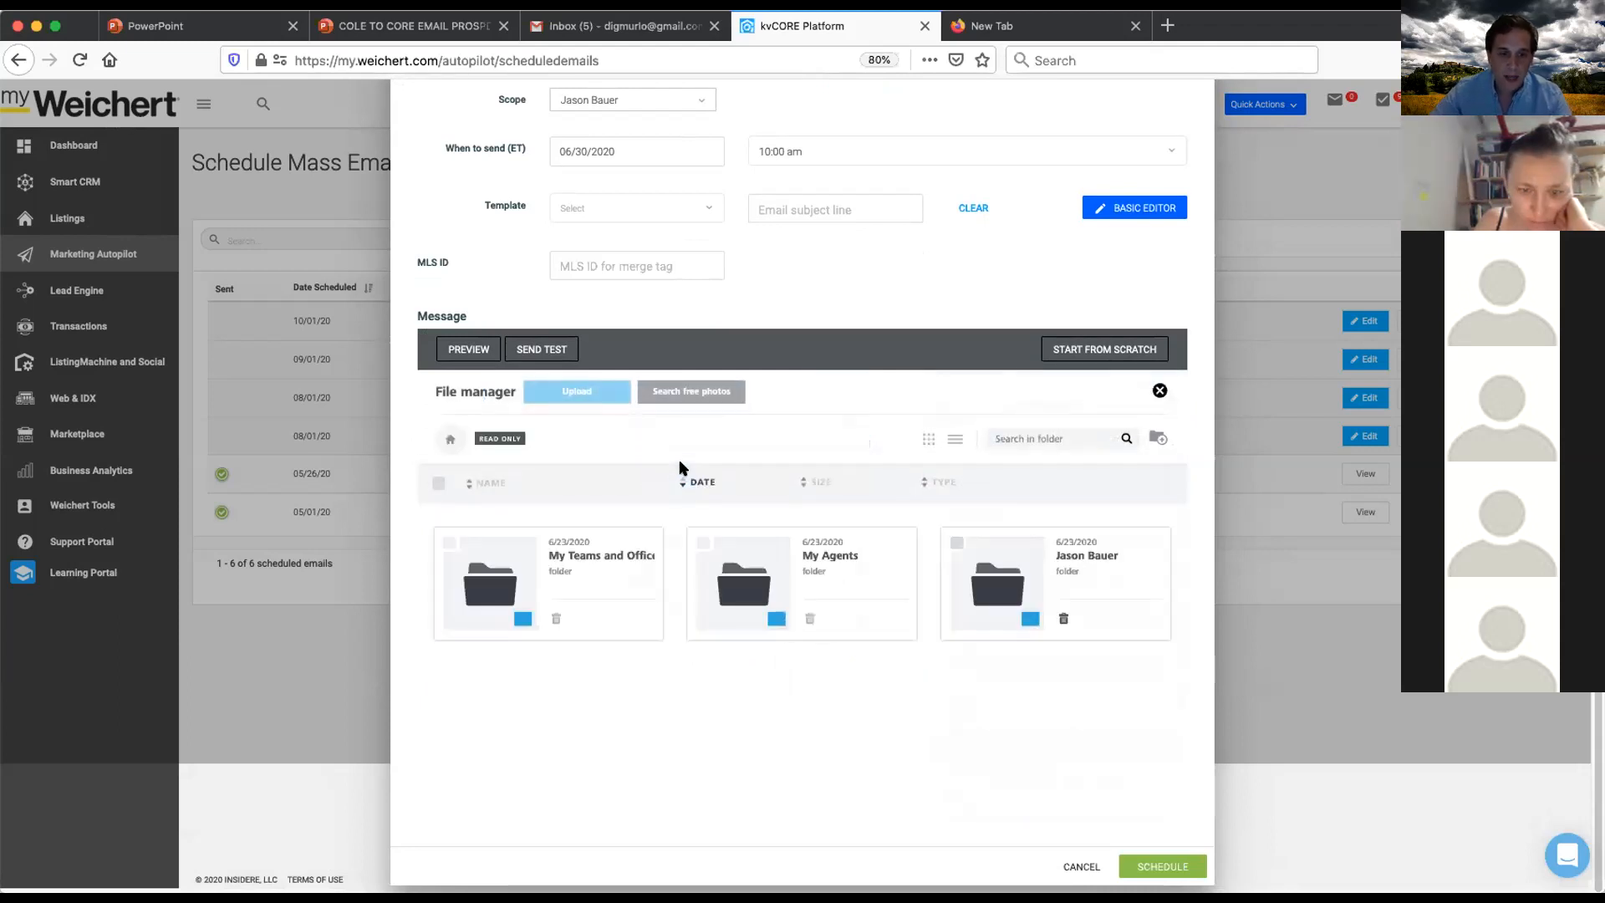
double_click(522, 579)
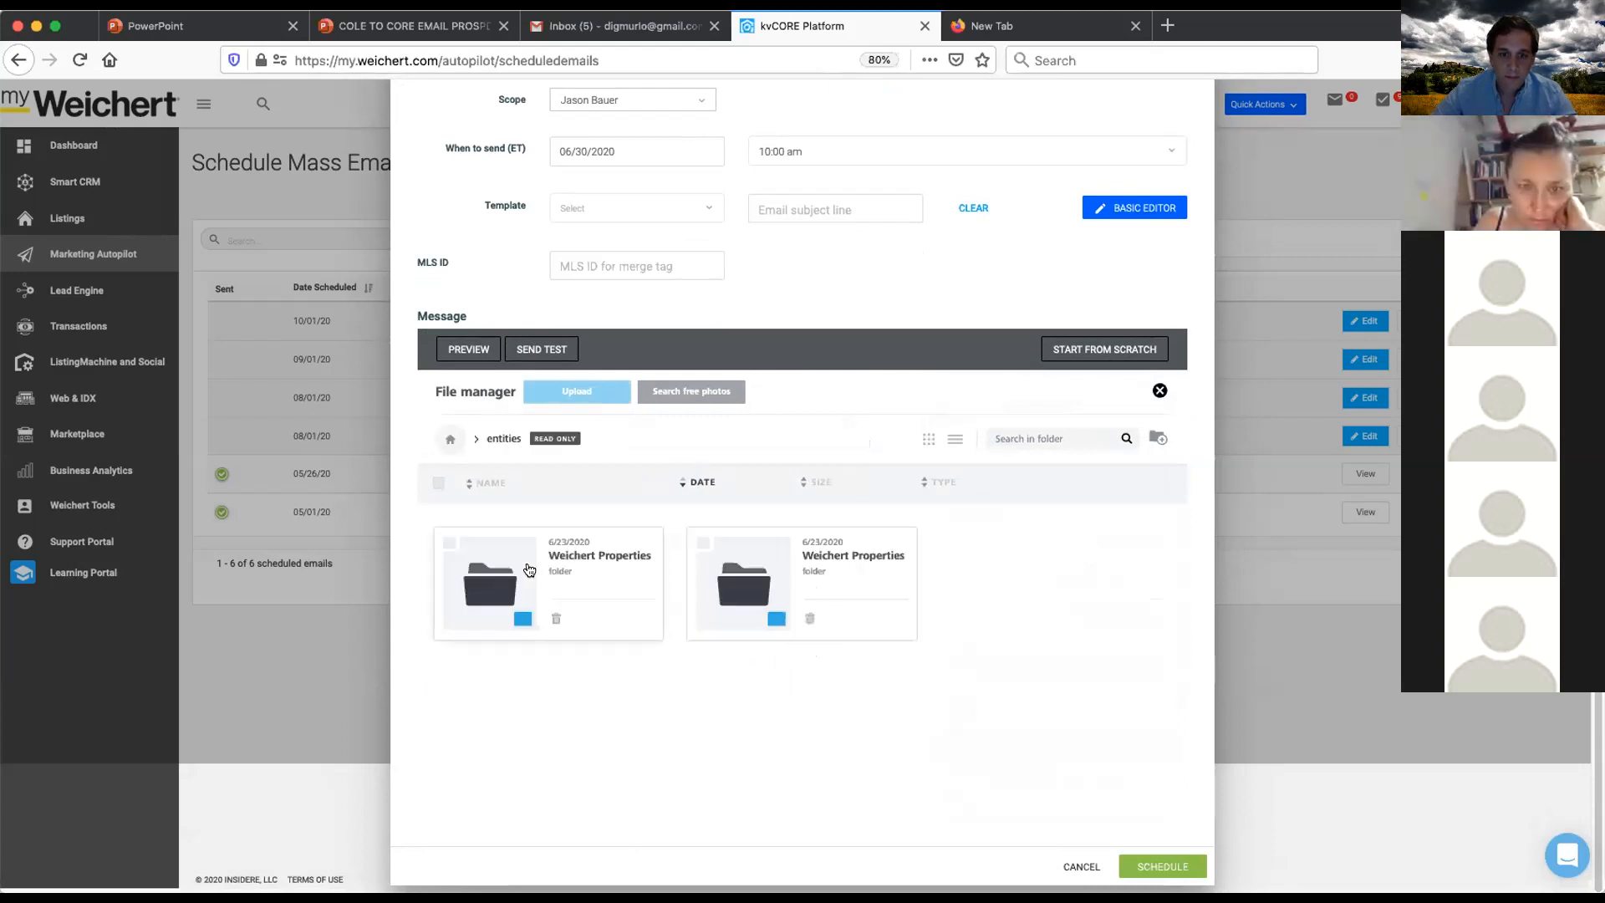
double_click(488, 584)
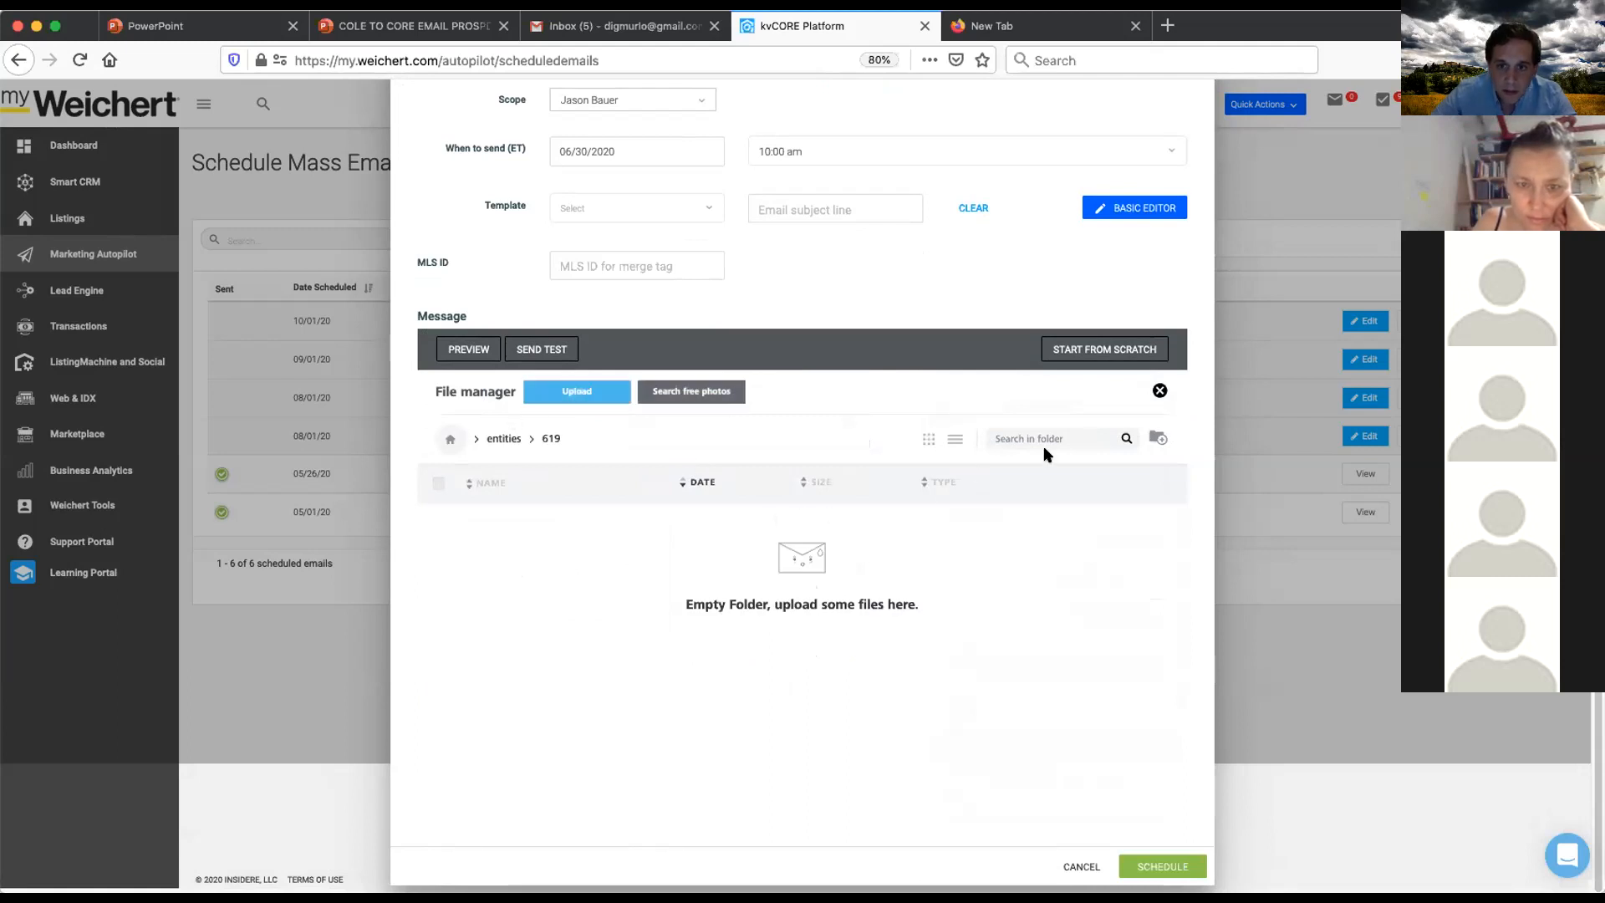
left_click(500, 438)
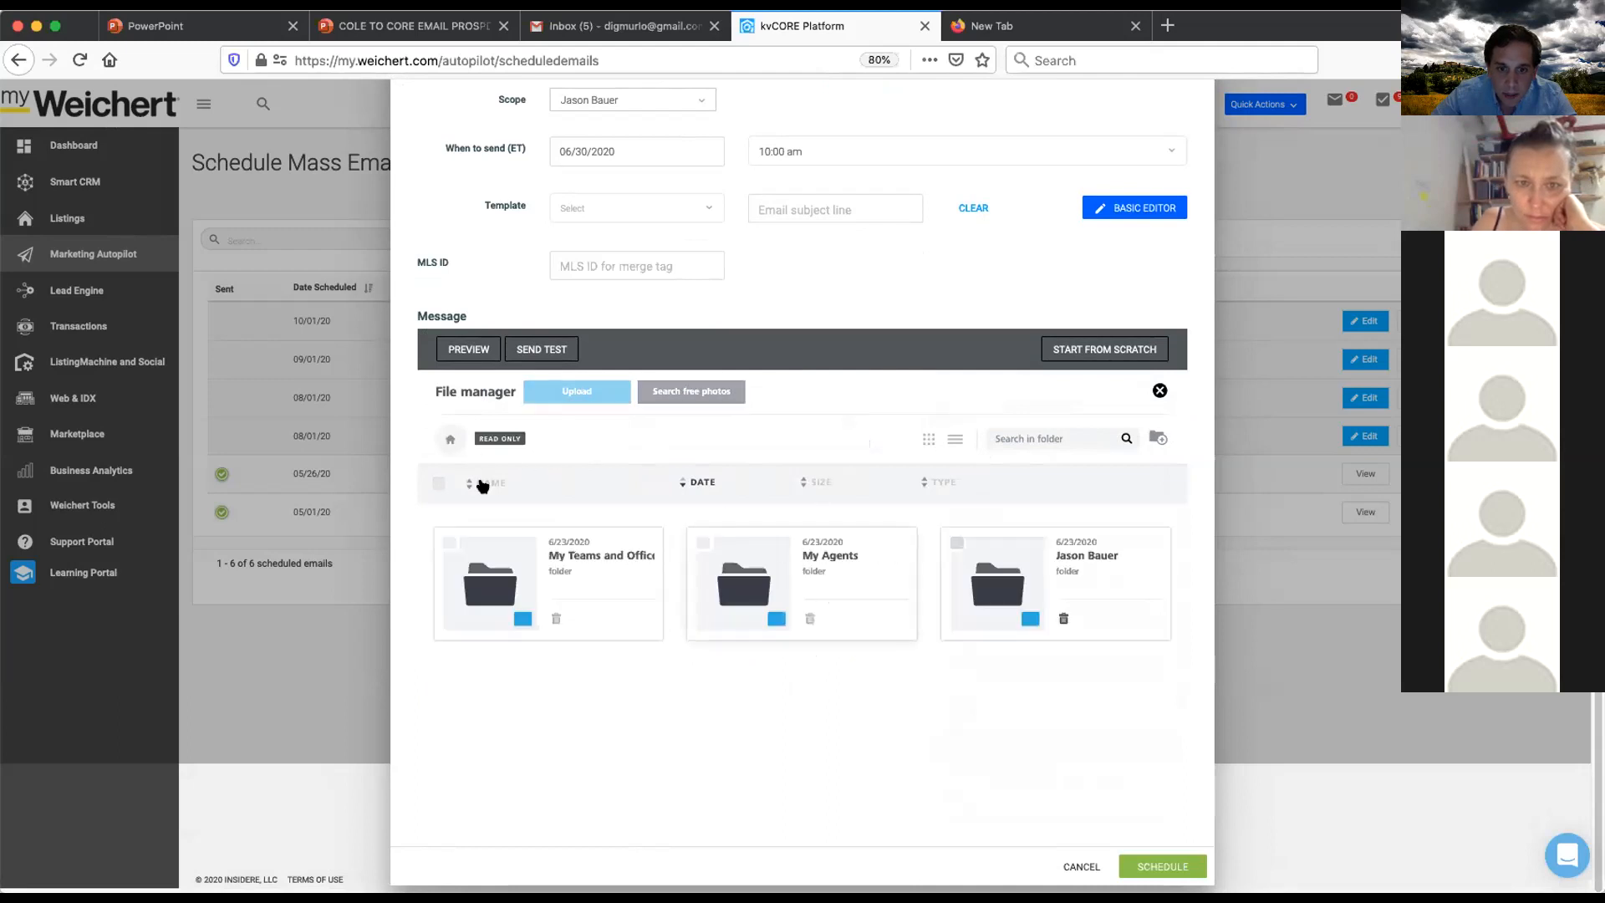
left_click(448, 440)
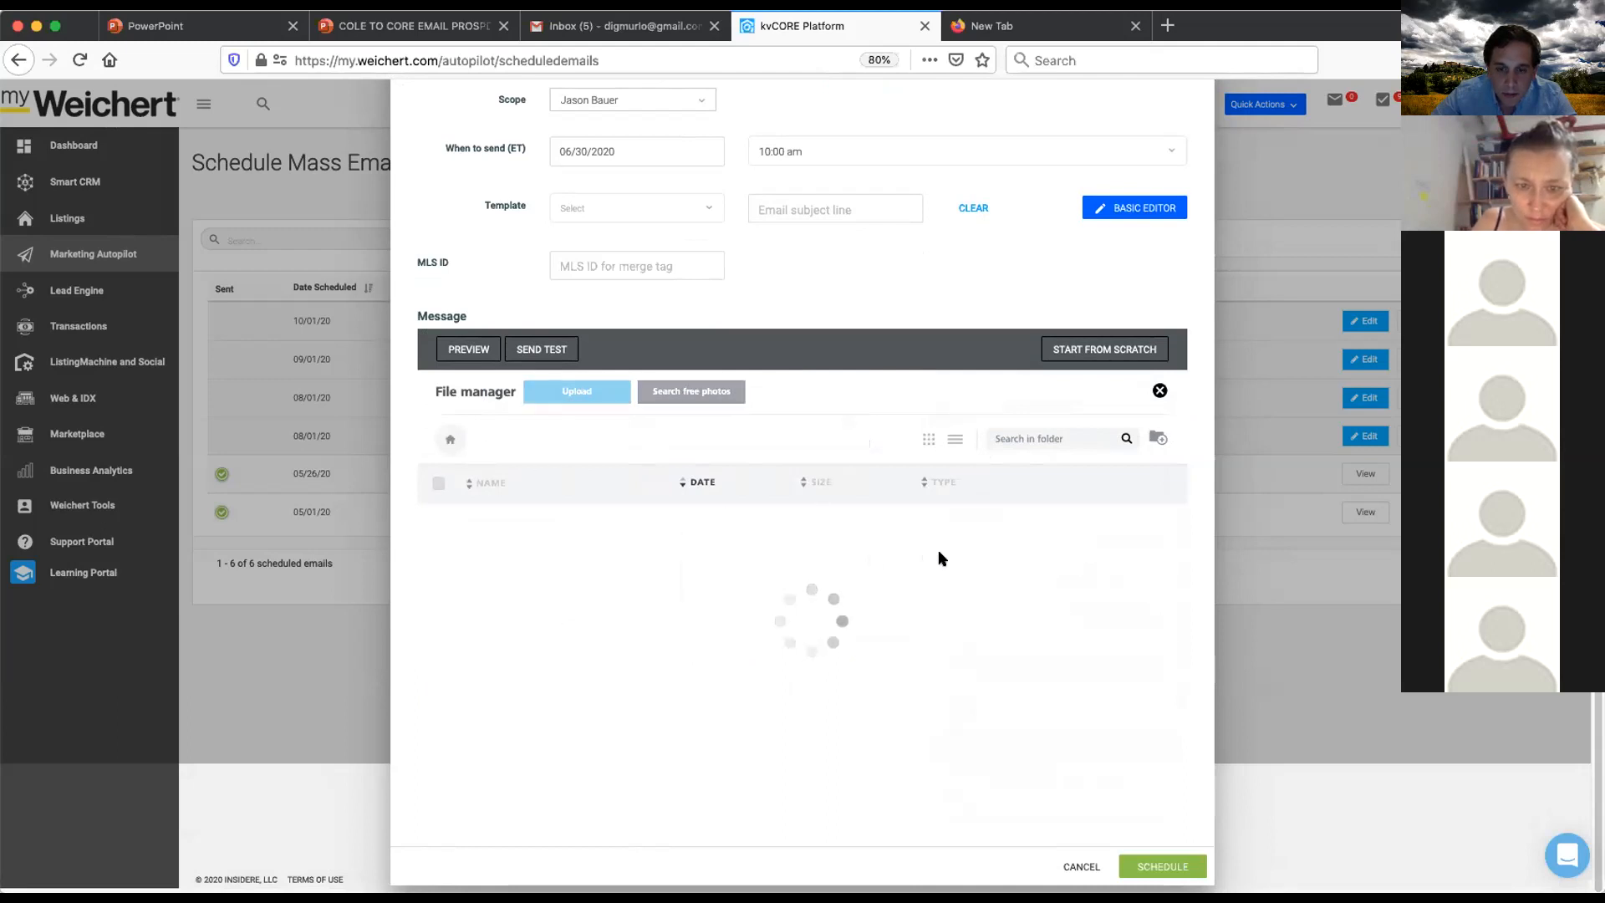
left_click(1005, 572)
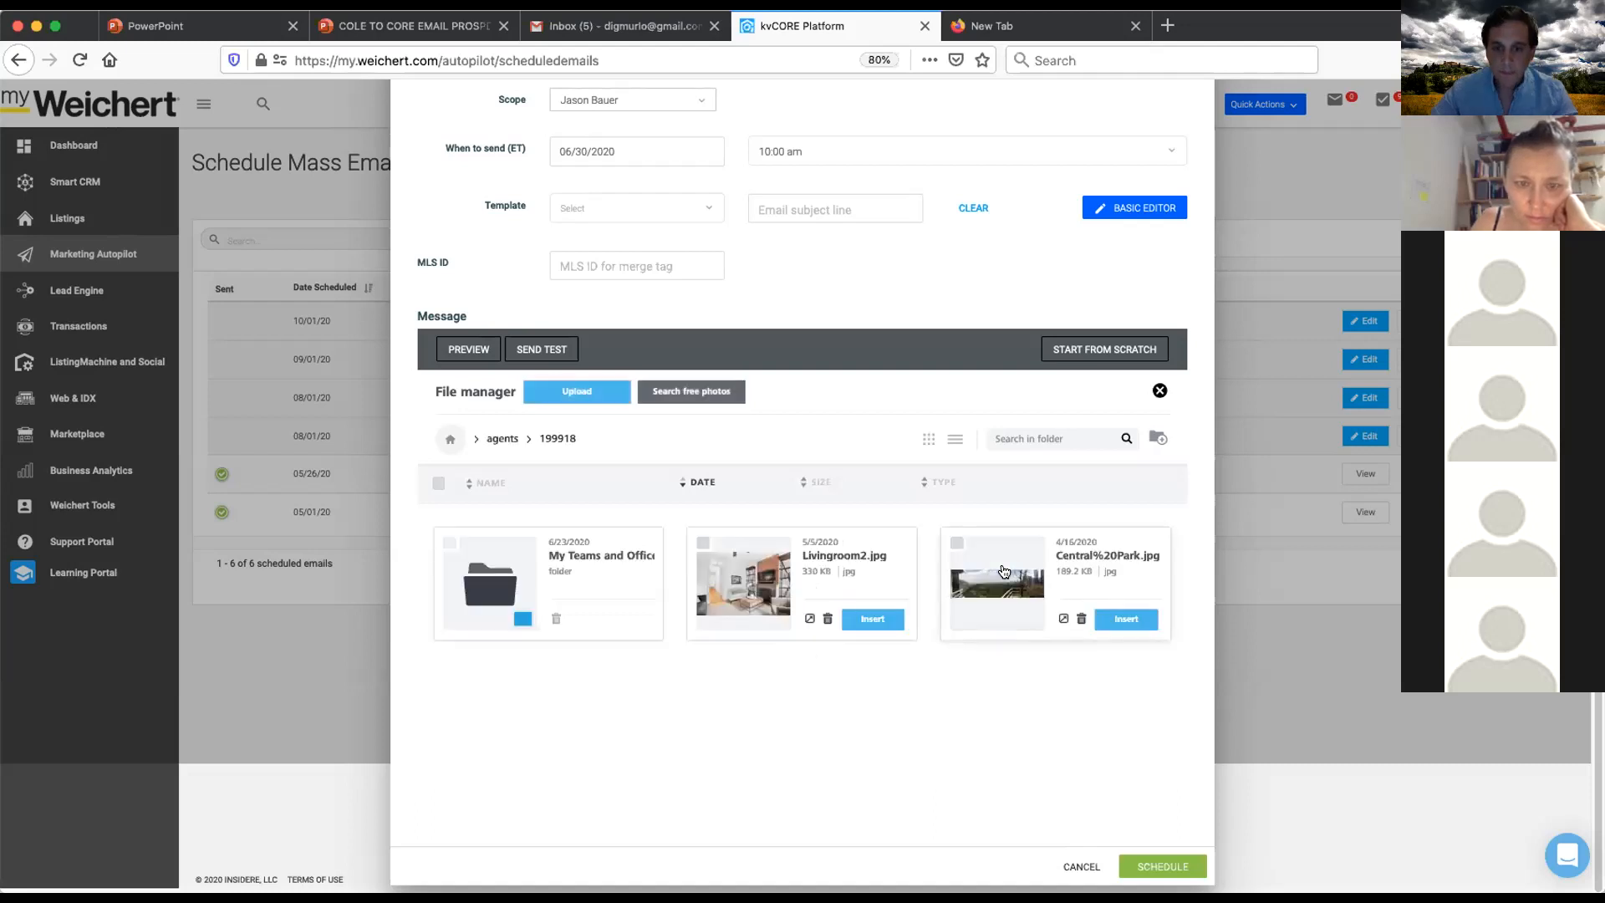
left_click(871, 620)
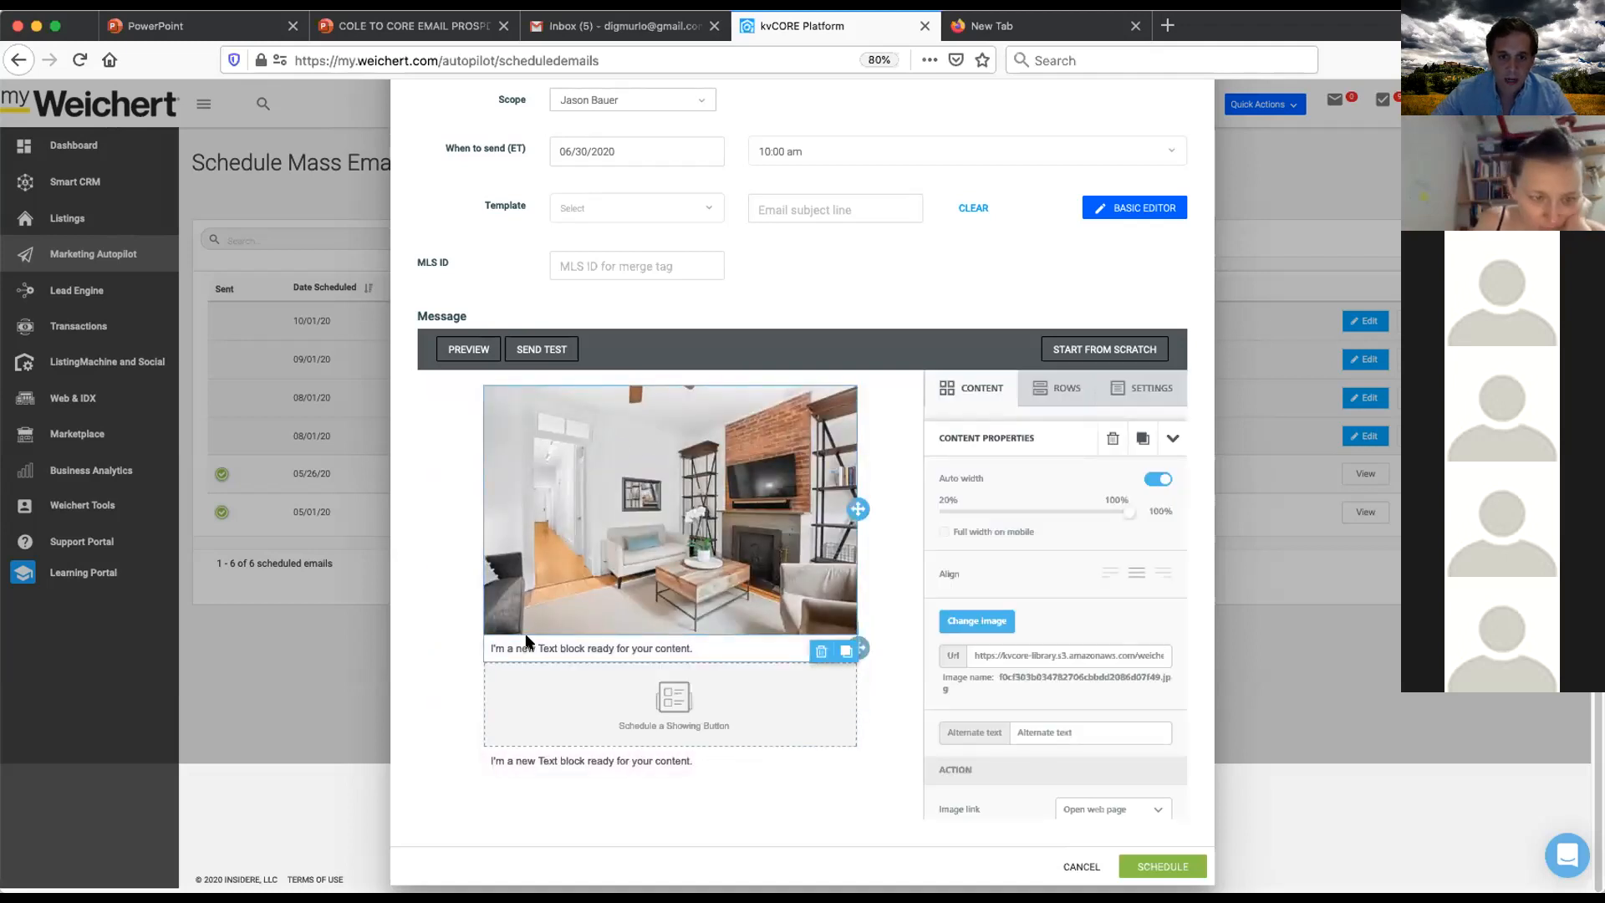
- Replace the first text block with a greeting from the agent at Weichert, 'I look forward to selling your home', and the agent's first name
left_click(581, 648)
triple_click(594, 649)
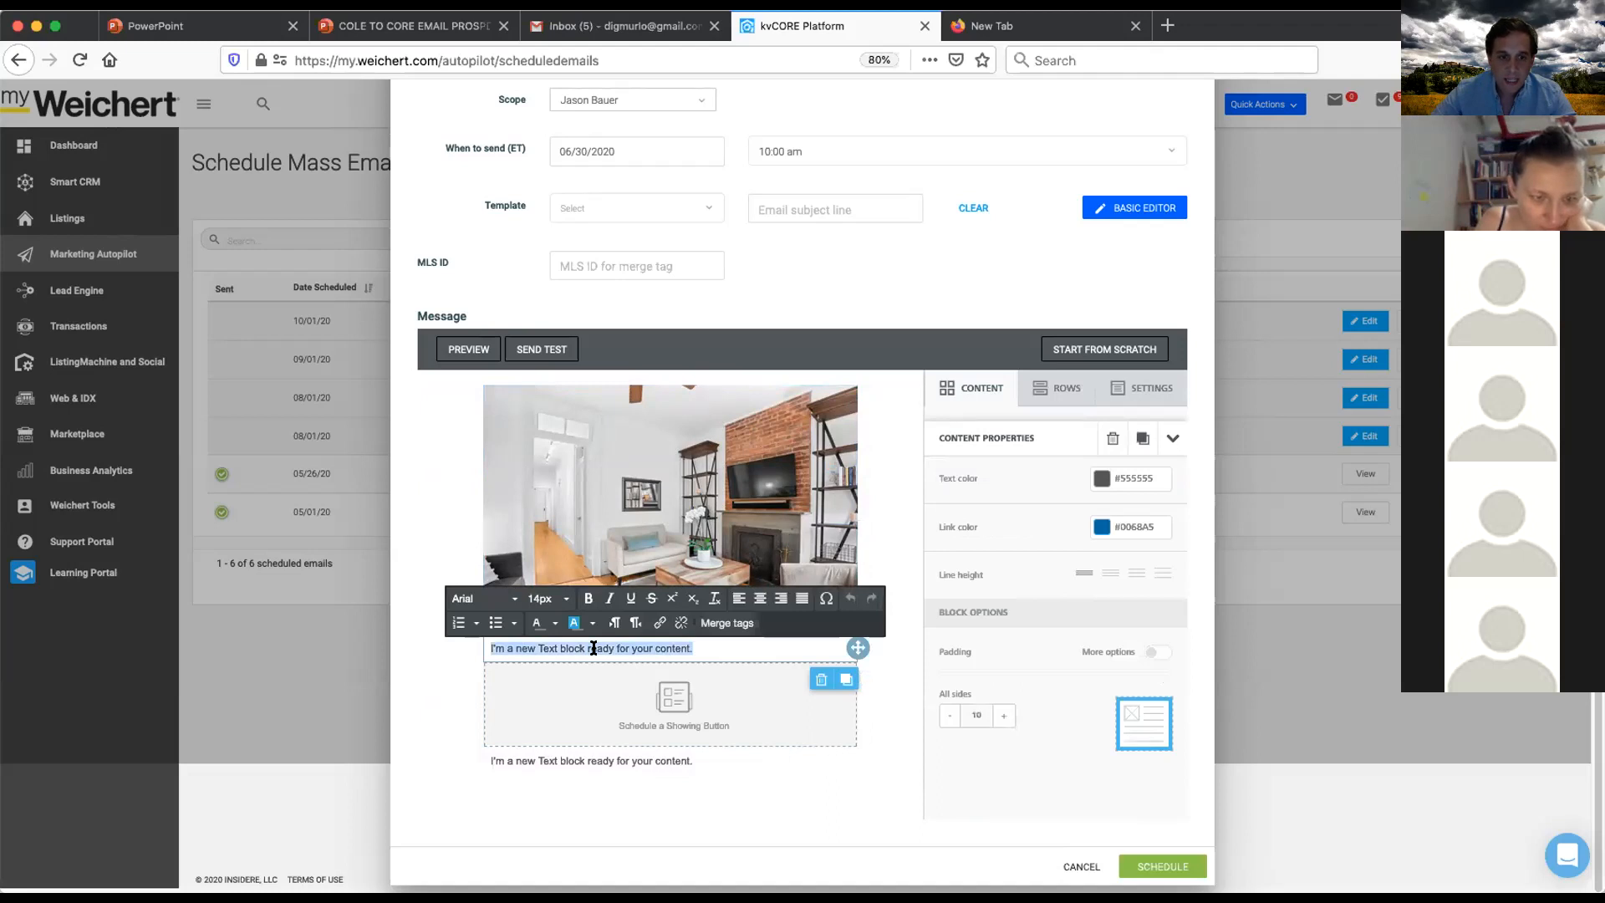
type("Hi Th")
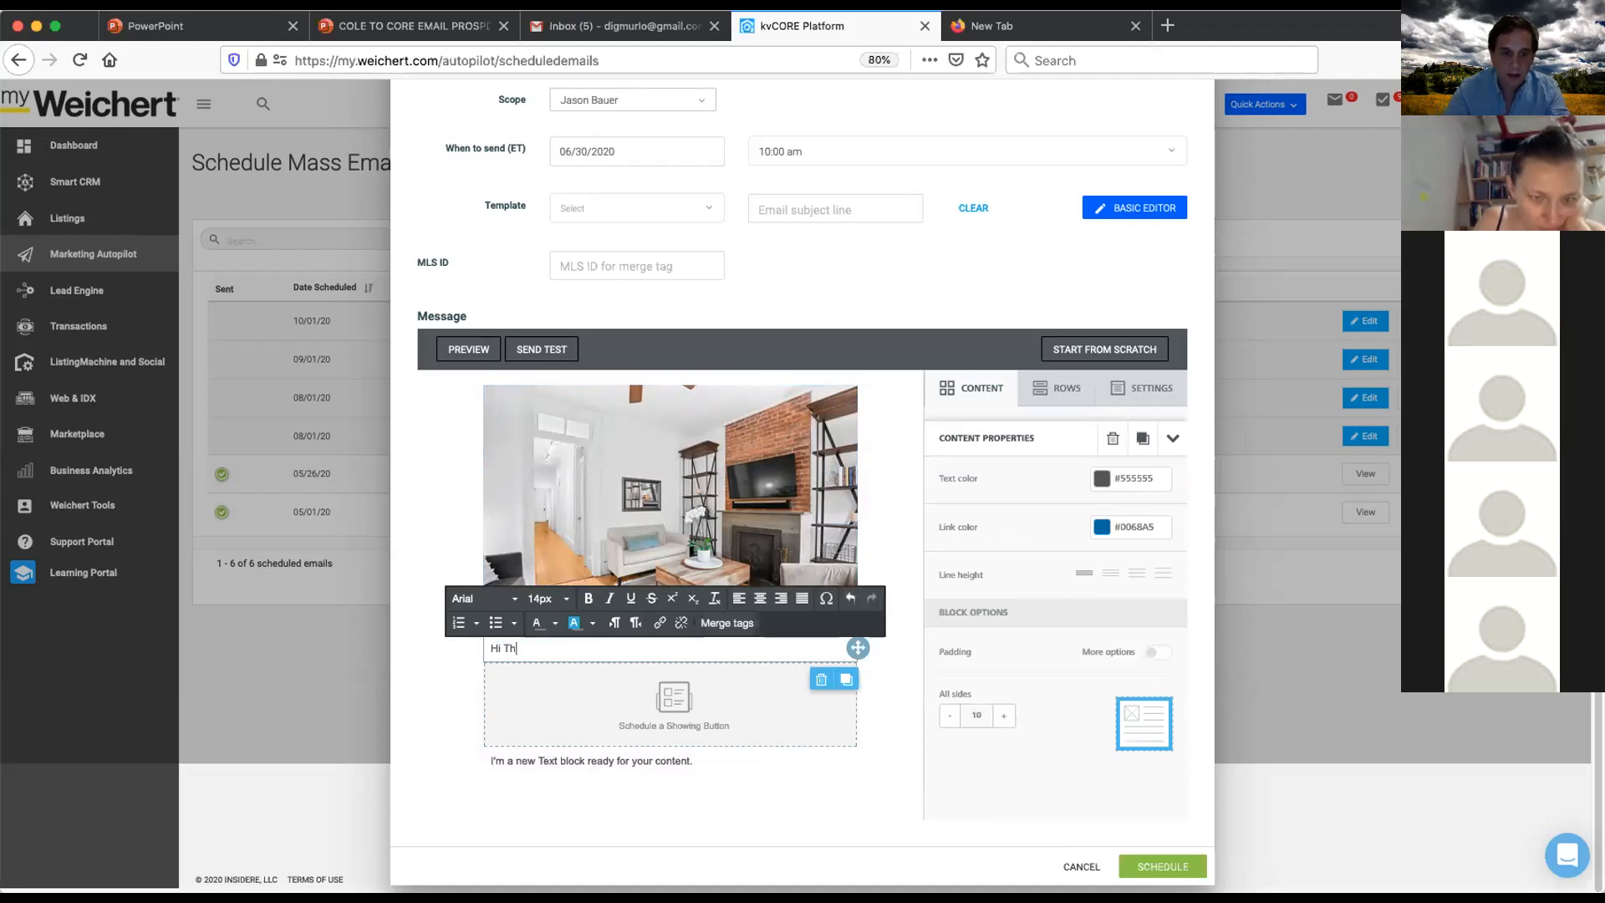
type("is Is Jason with Weichert")
key("Return")
type("I look forwarad to se")
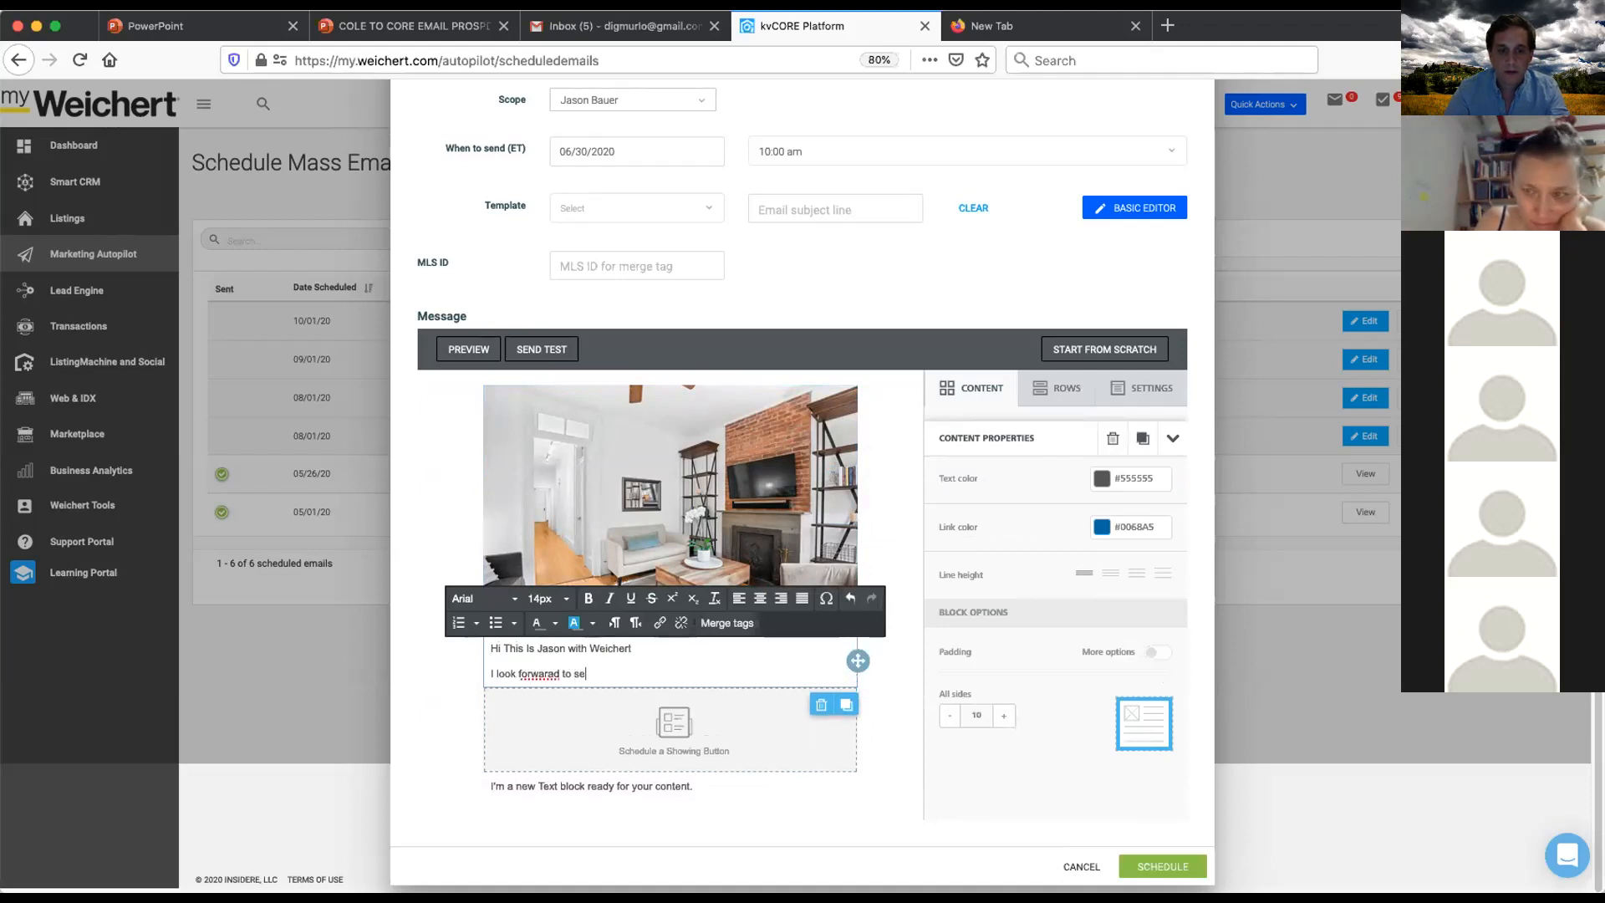
type("lling your home")
key("Return")
type("Jason")
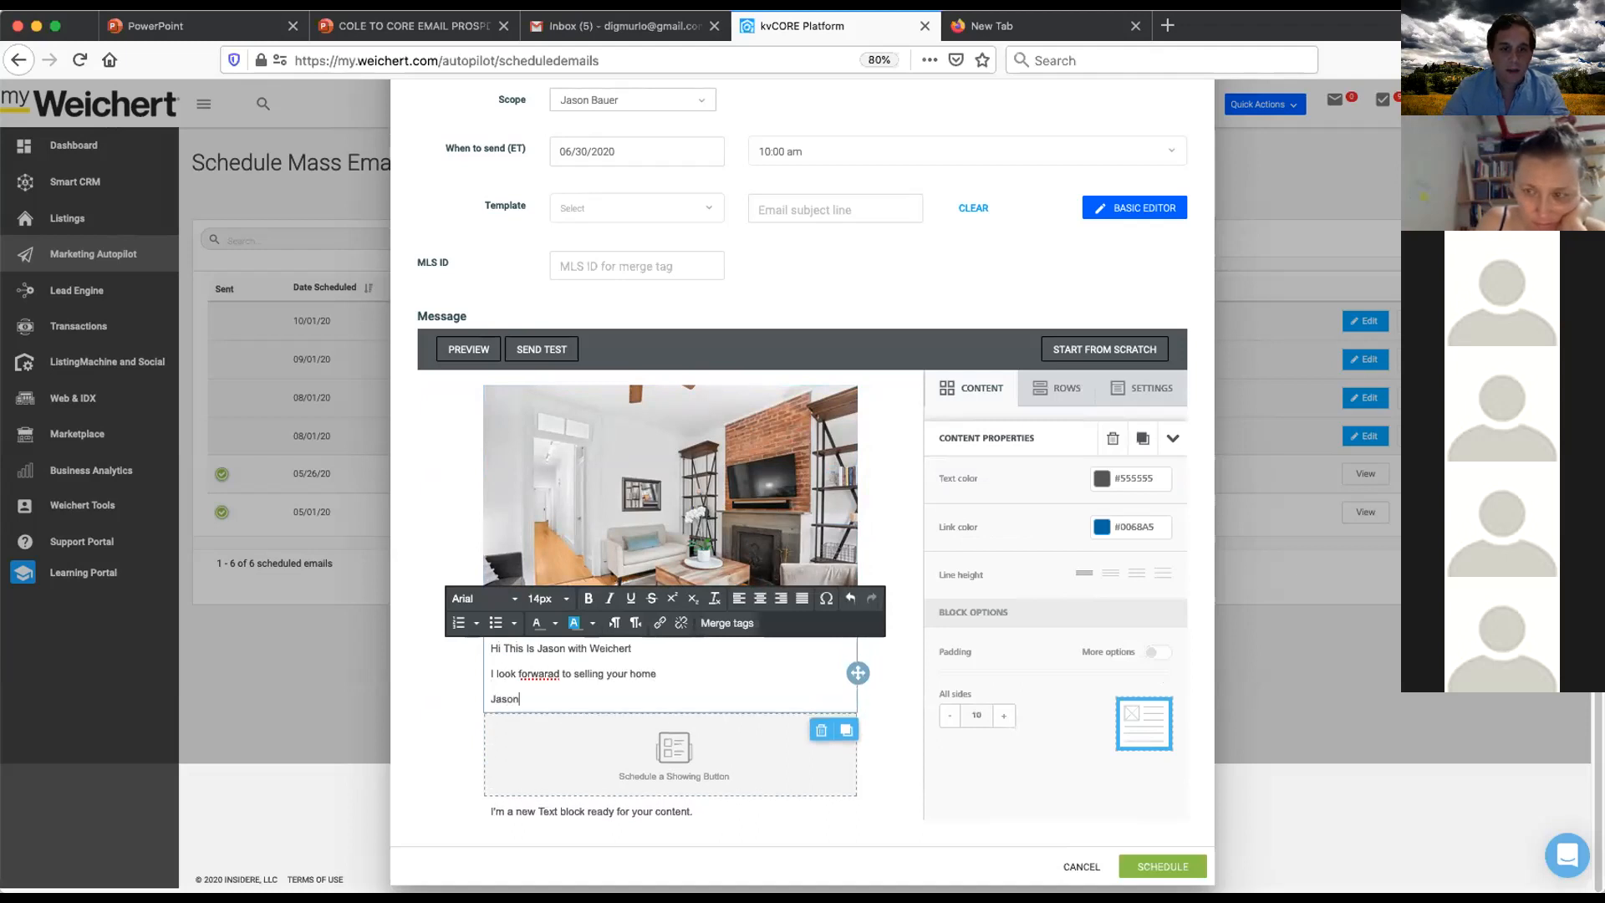
- Correct the misspelled word 'forward' in the second line of the text
left_click(548, 674)
key("BackSpace")
key("BackSpace")
key("Right")
type("r")
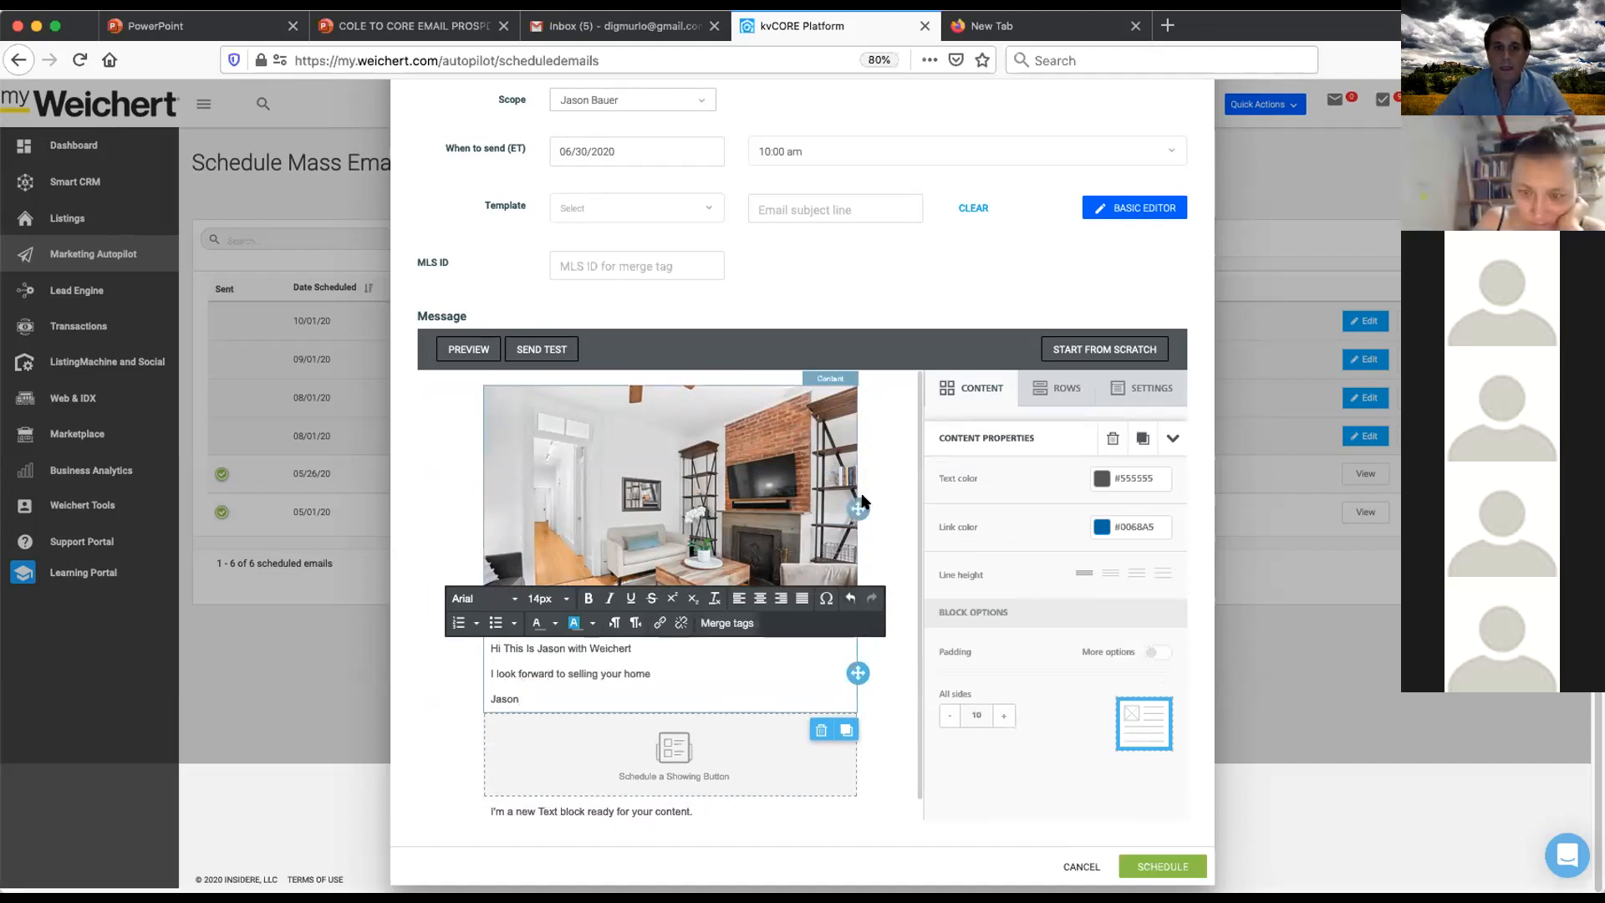
- Set the dynamic content block to show the Agent Header
scroll(826, 704, "down", 1)
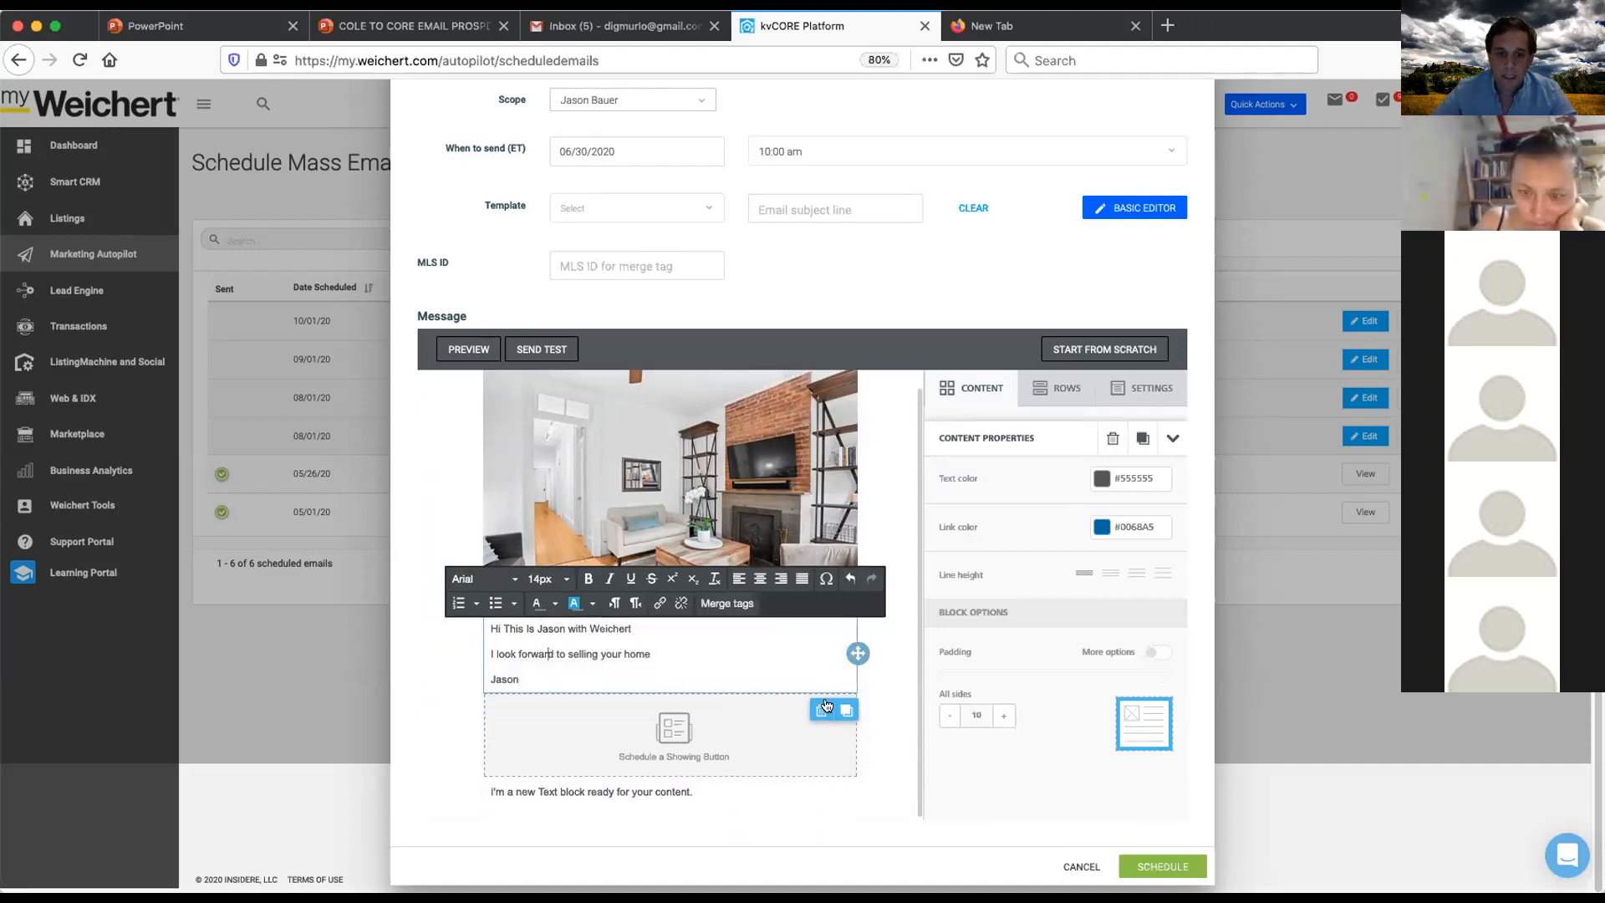
left_click(681, 736)
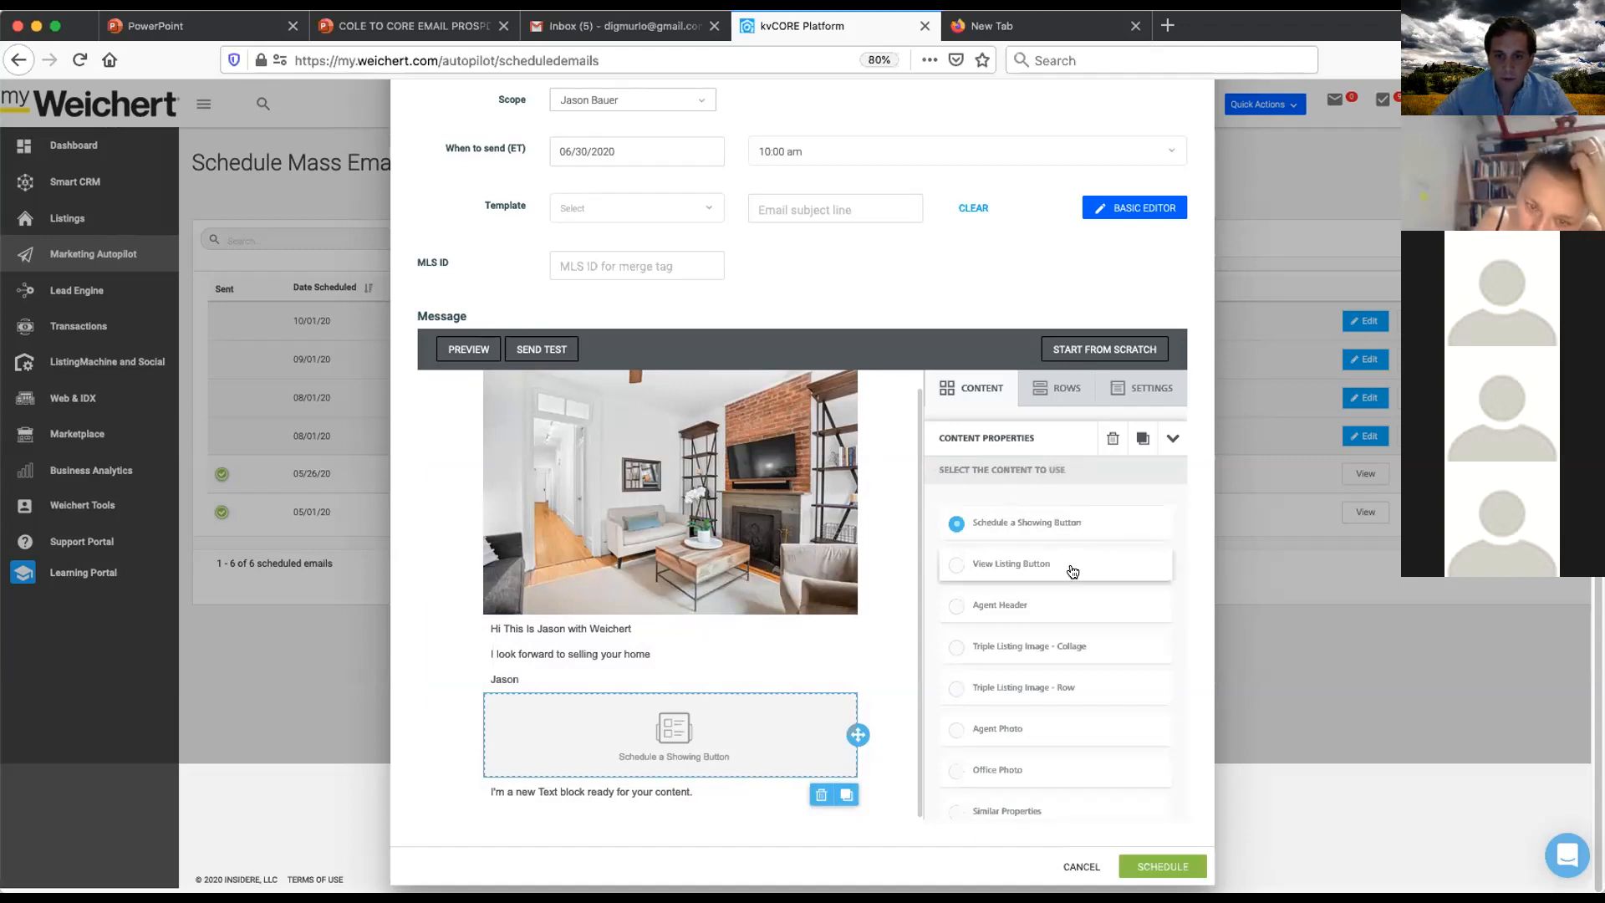
left_click(1034, 615)
scroll(925, 599, "down", 2)
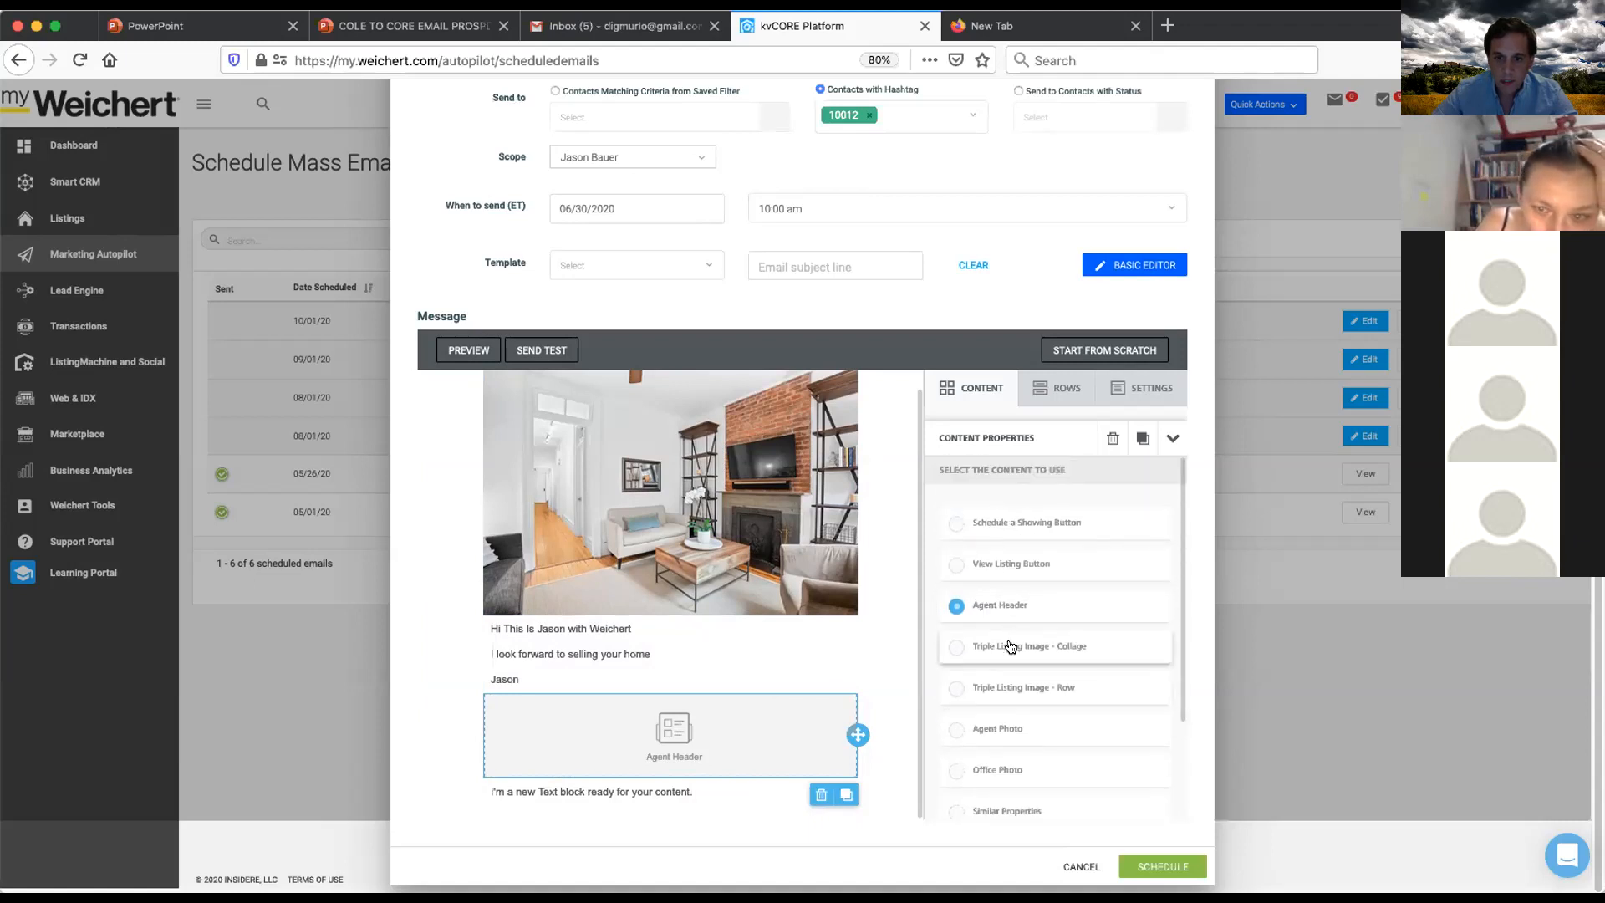
scroll(1017, 642, "up", 1)
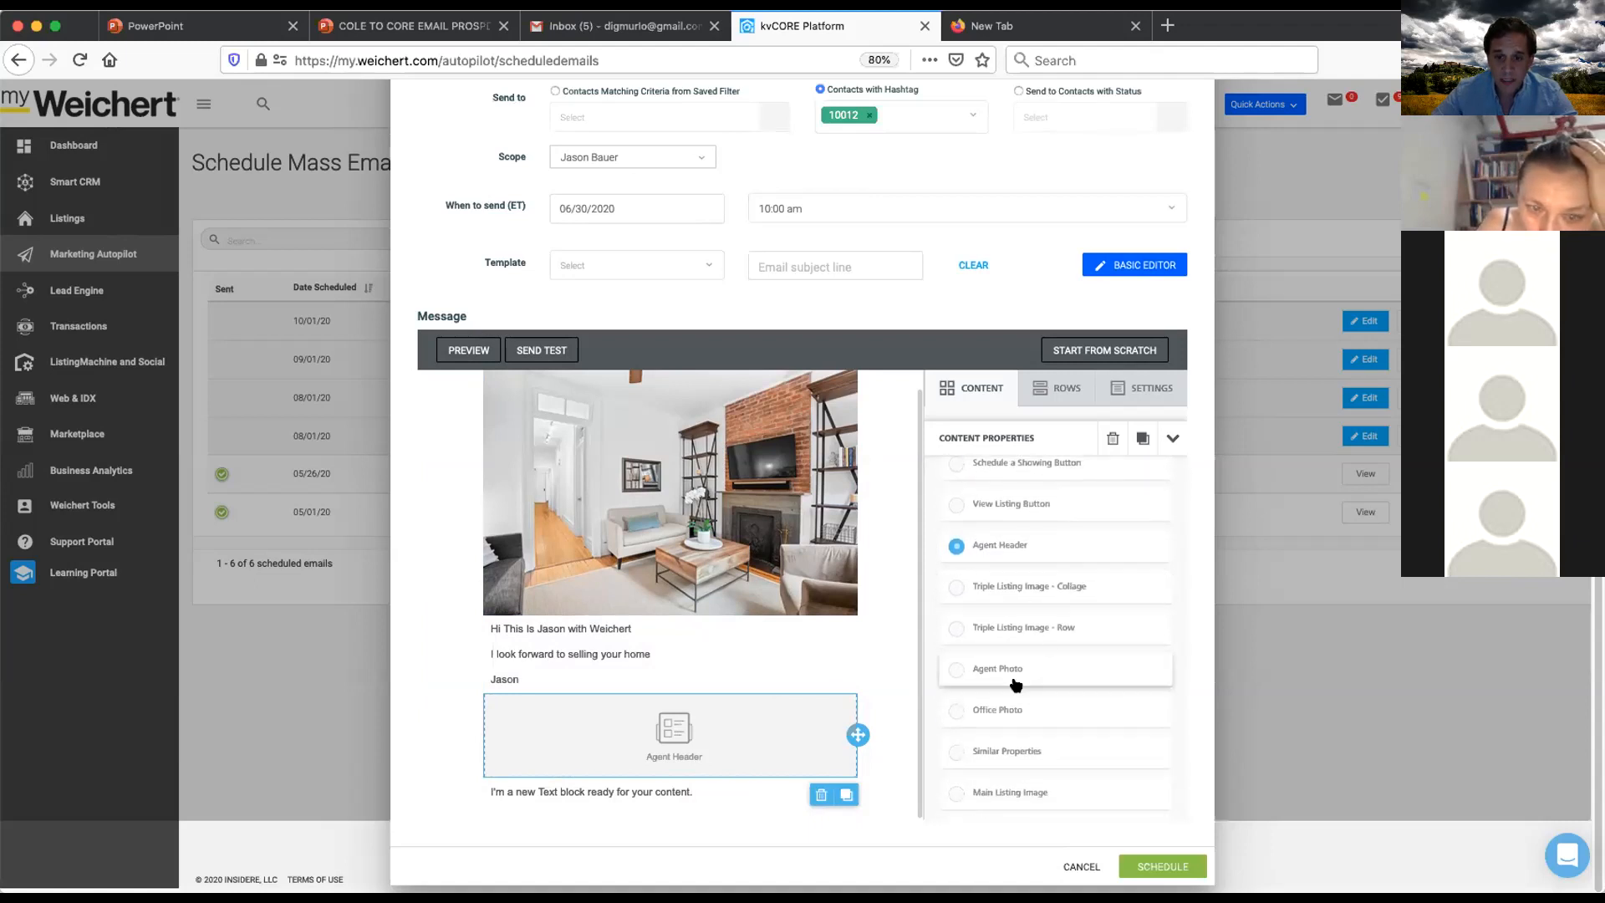
left_click(1041, 677)
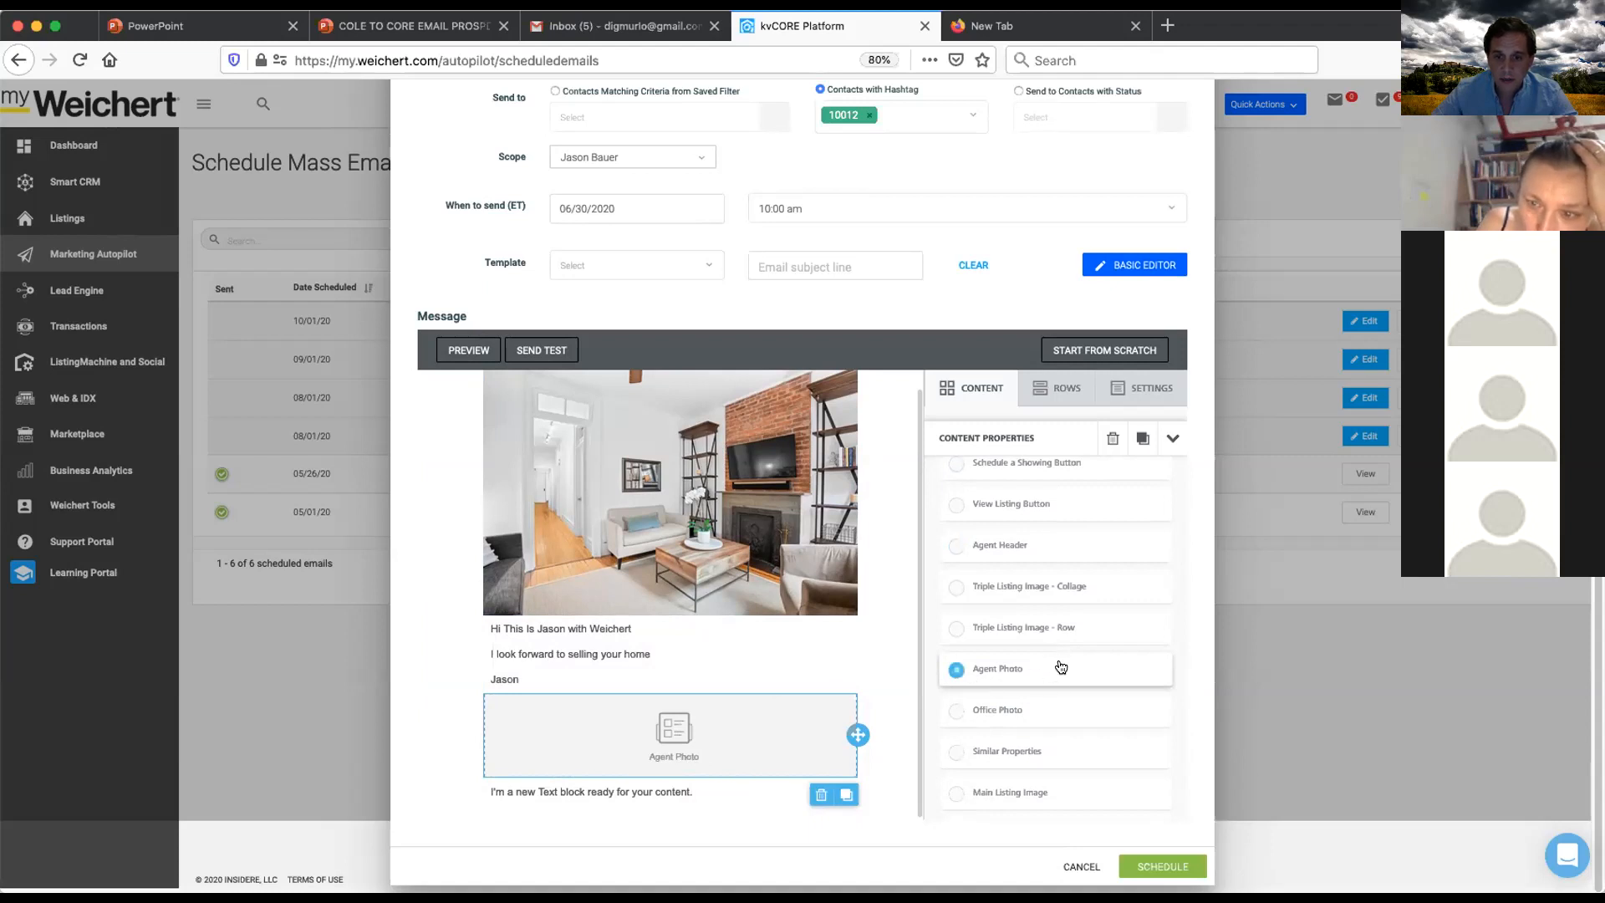
scroll(1060, 665, "down", 1)
left_click(1018, 546)
scroll(1015, 541, "down", 2)
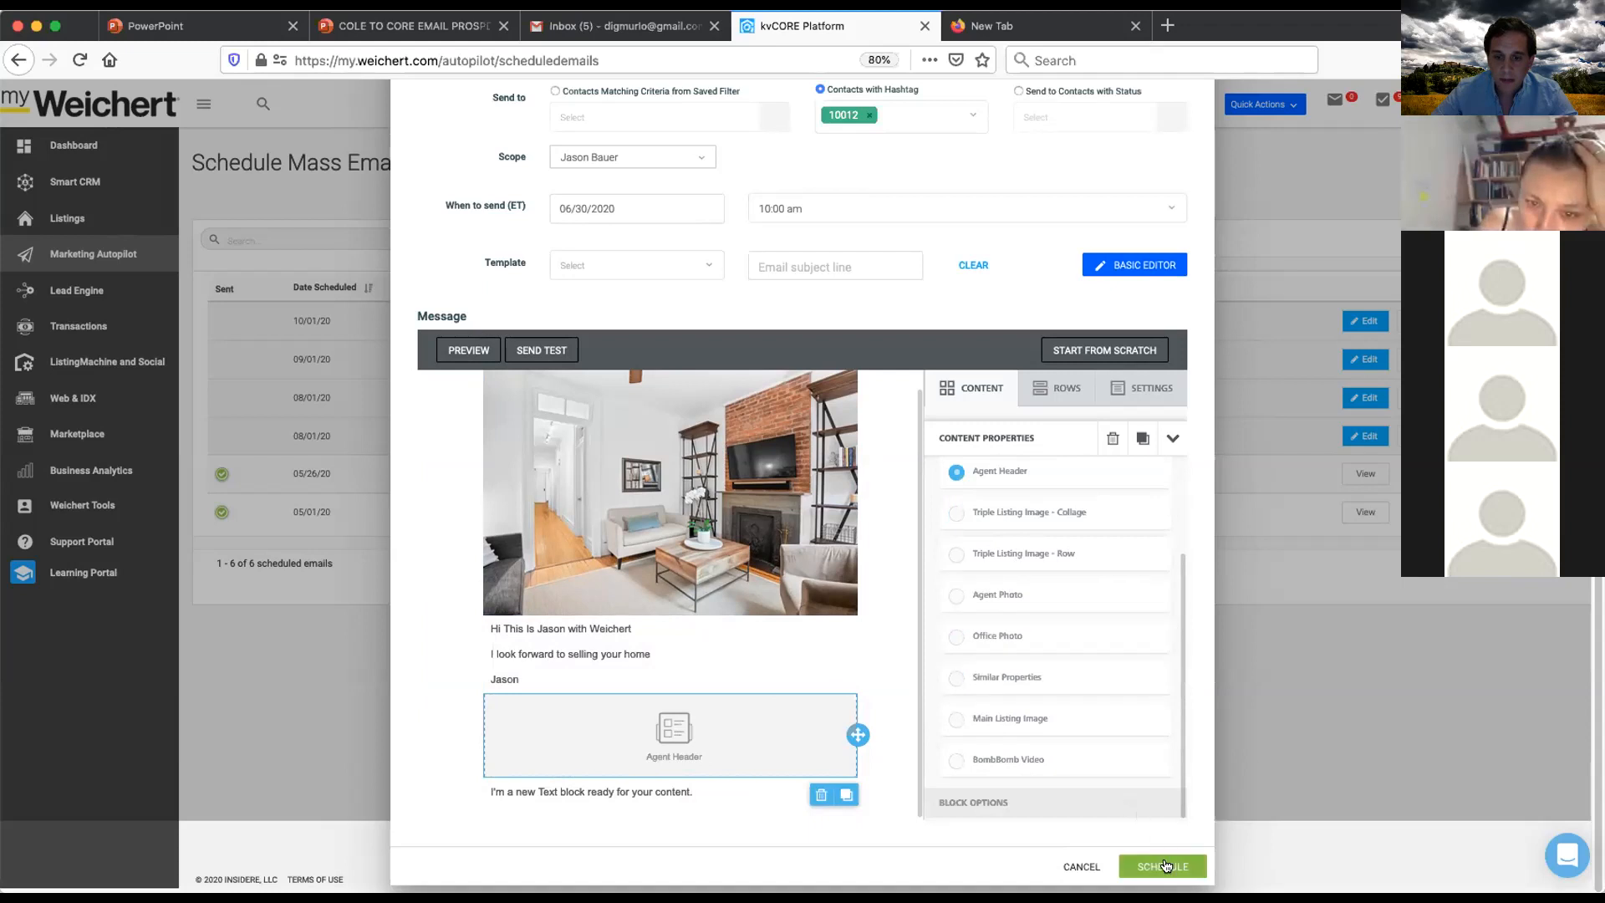
left_click(983, 387)
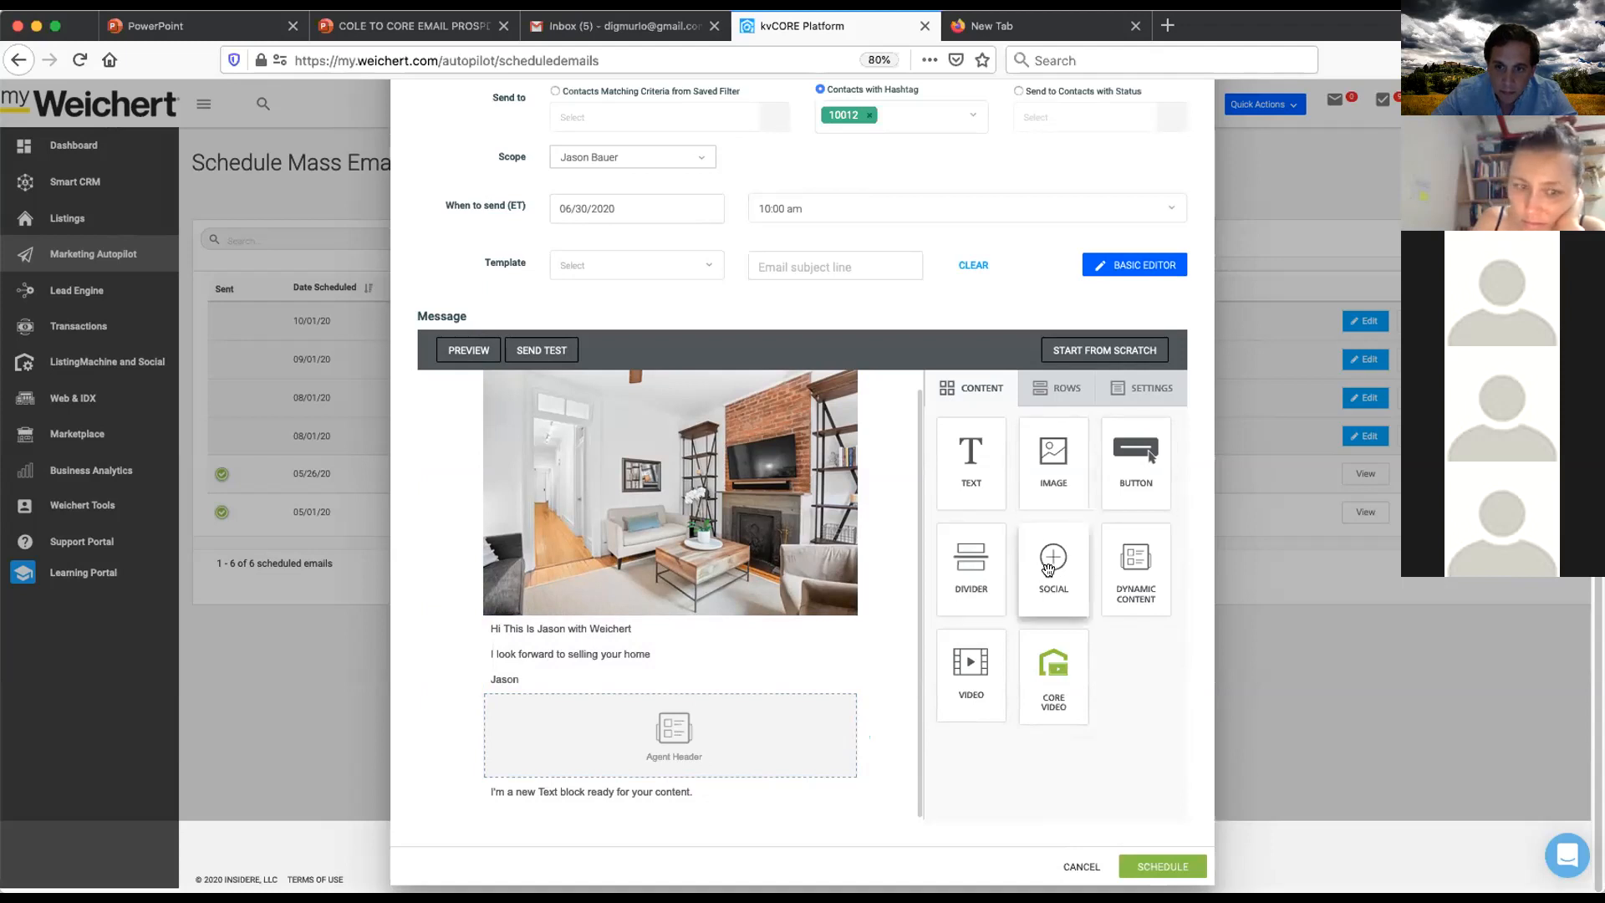
- Add a second dynamic content block below the text and set it to show Triple Listing Image - Row
left_click_drag(1135, 561, 691, 700)
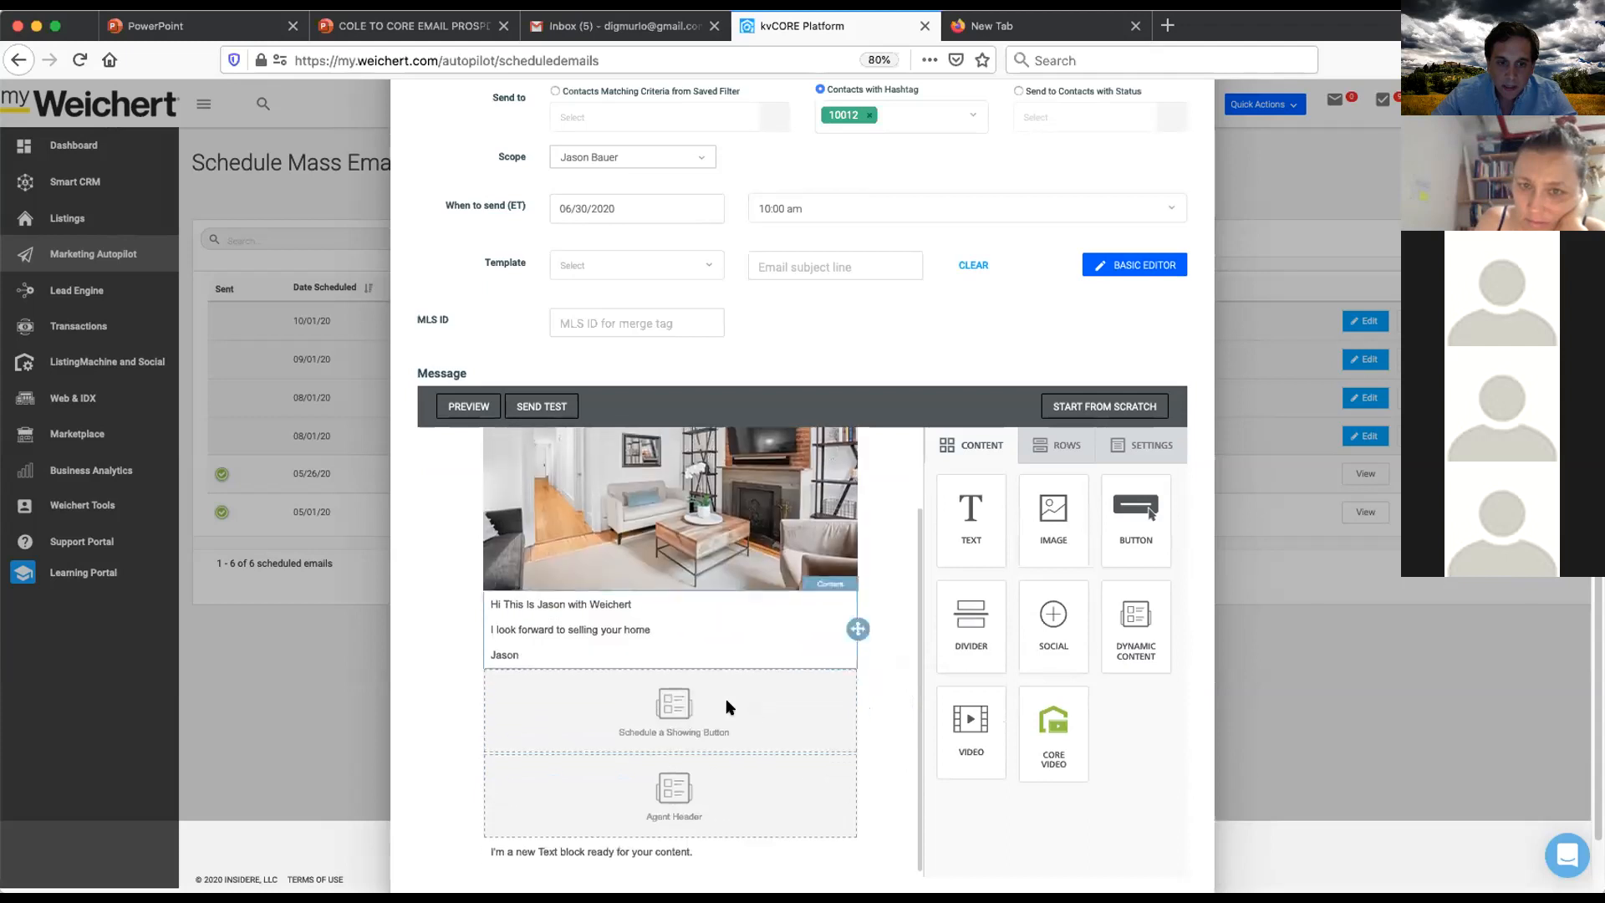
left_click(747, 689)
scroll(1026, 596, "down", 2)
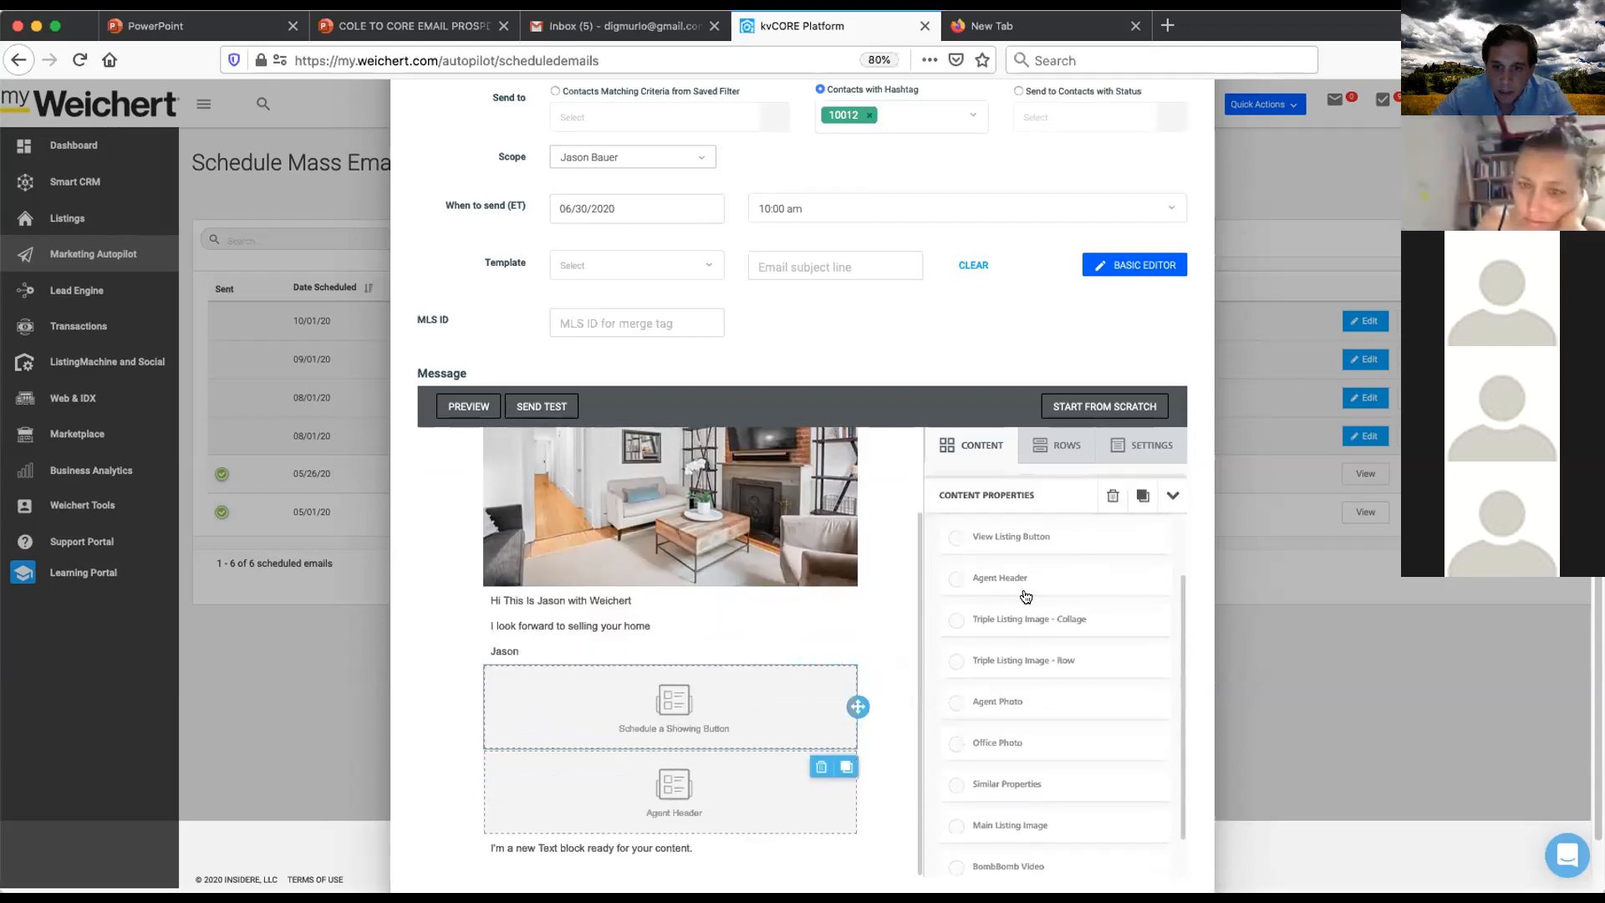
left_click(995, 536)
scroll(833, 559, "down", 2)
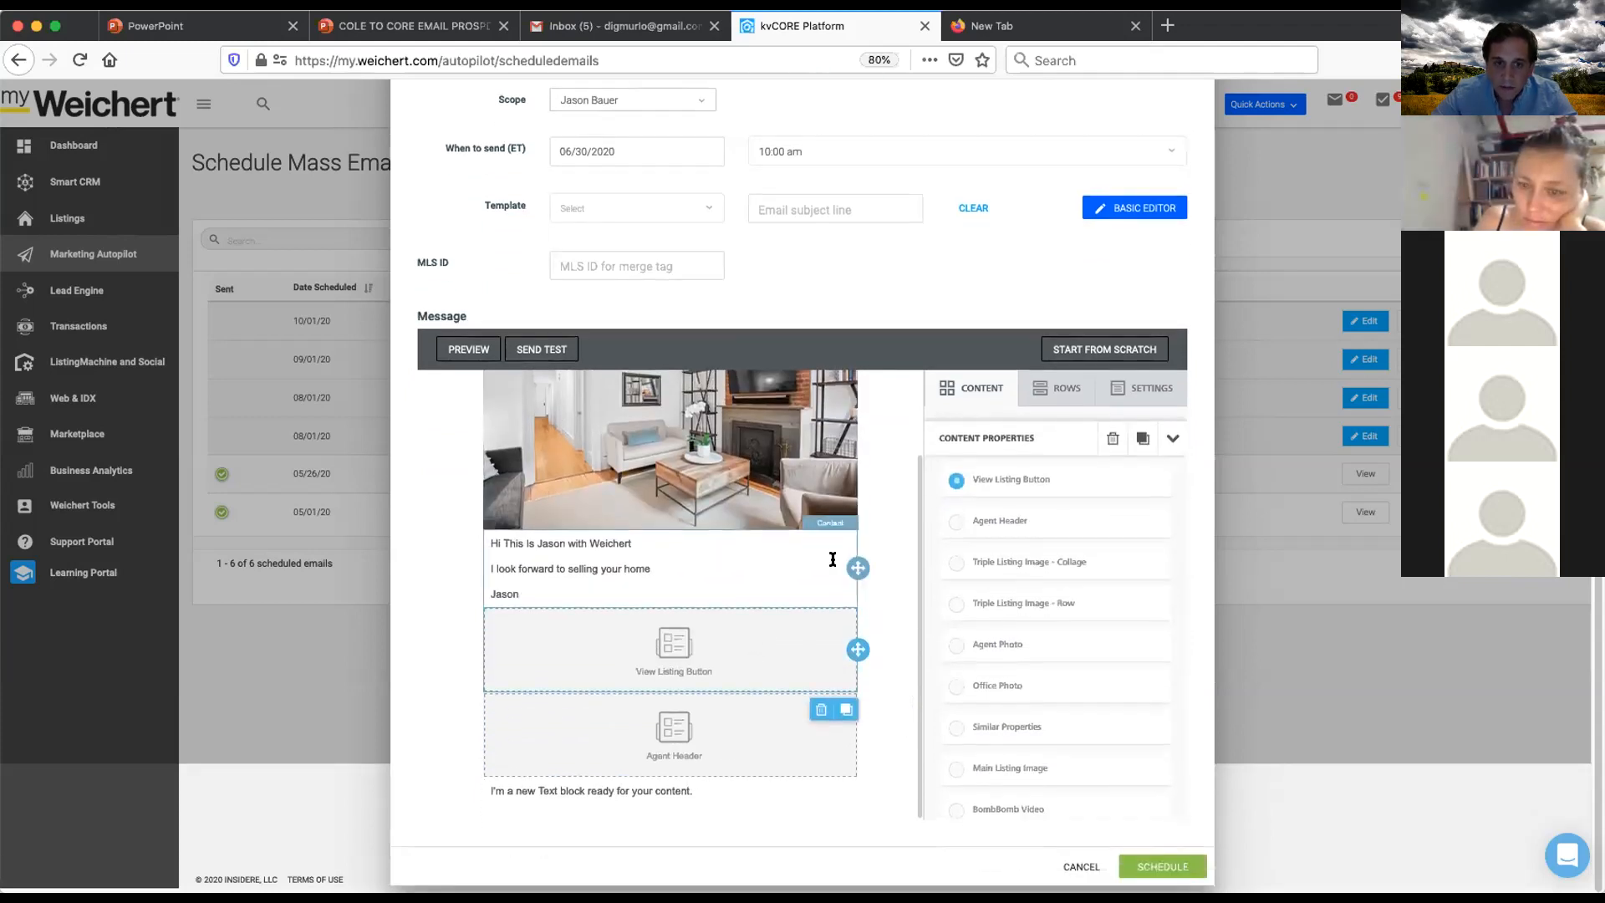
scroll(835, 559, "up", 2)
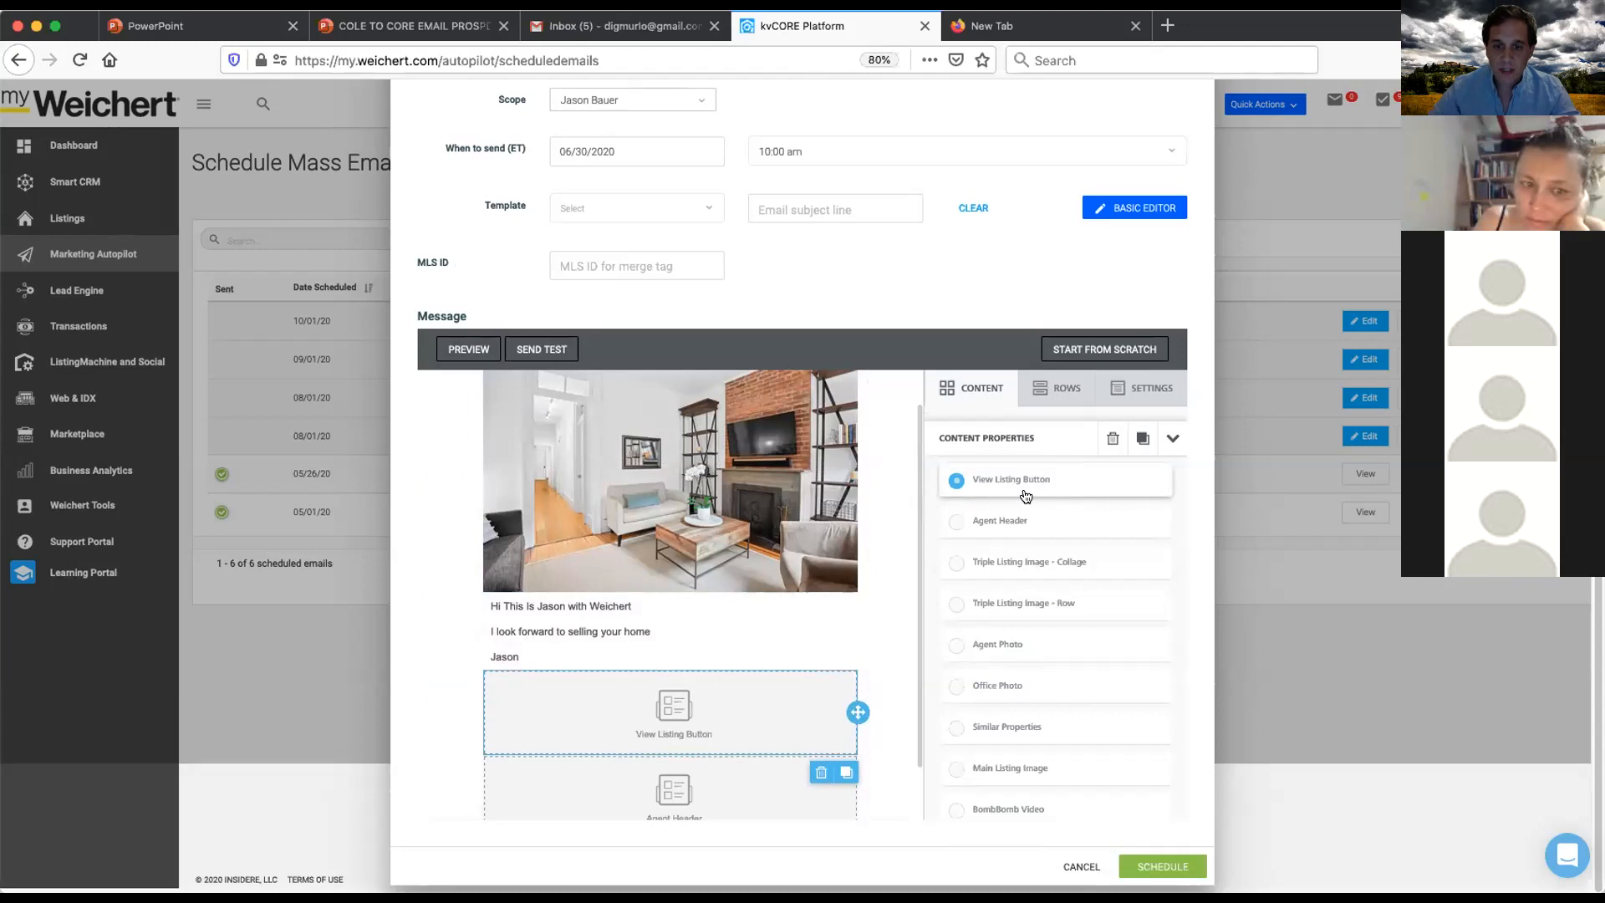
scroll(1021, 752, "down", 1)
left_click(1019, 558)
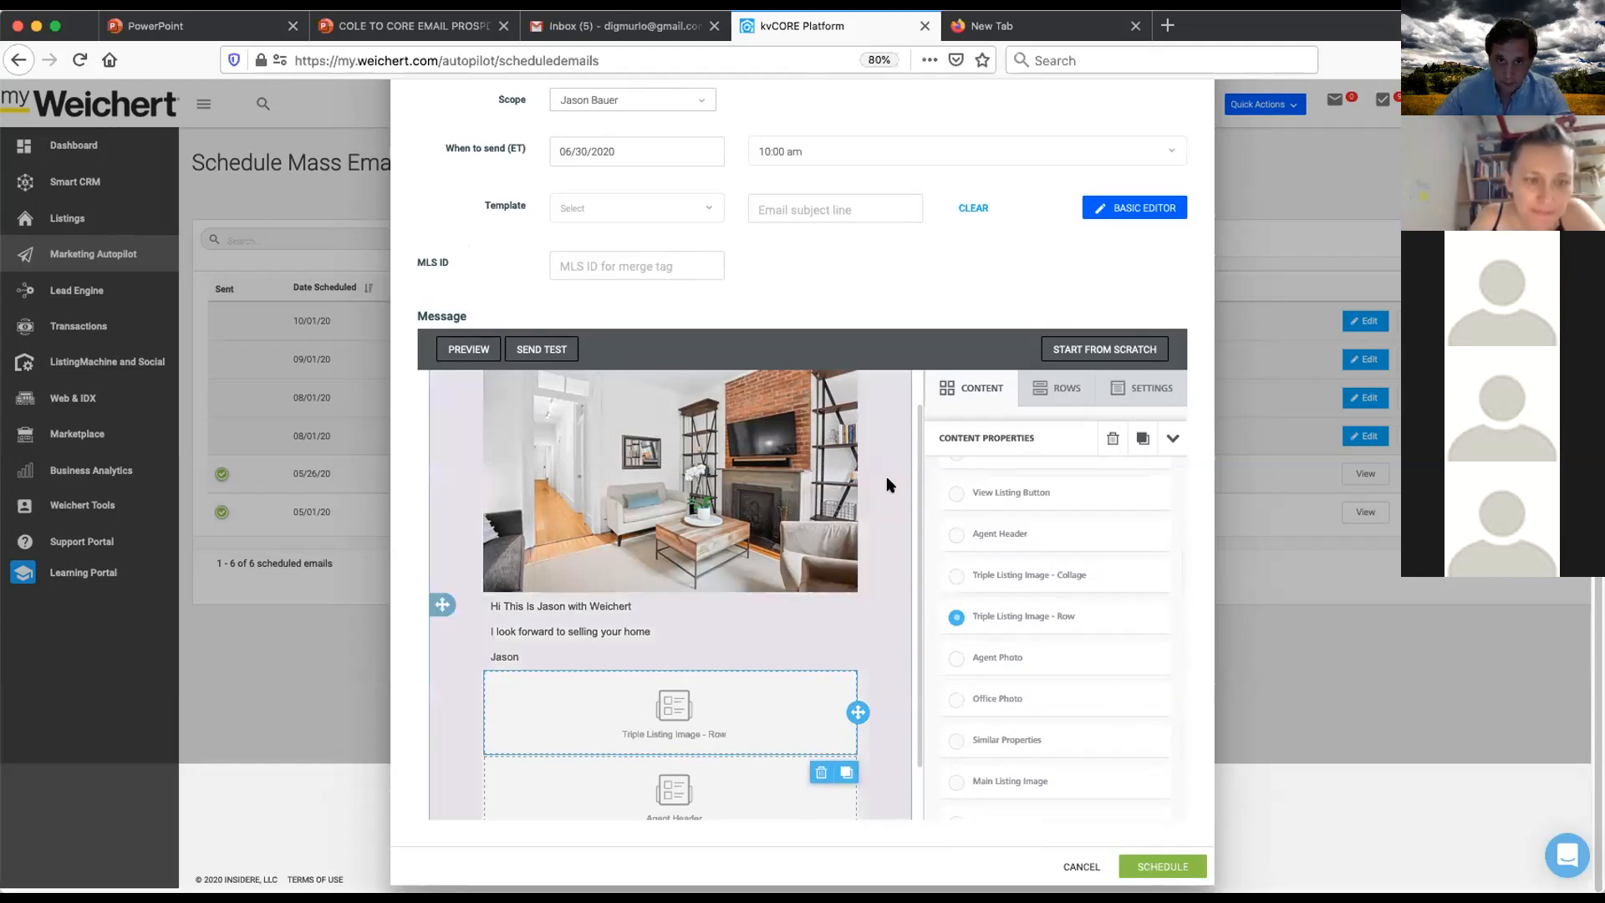
- Try to schedule the email
scroll(886, 474, "up", 1)
scroll(960, 355, "up", 2)
scroll(960, 354, "down", 2)
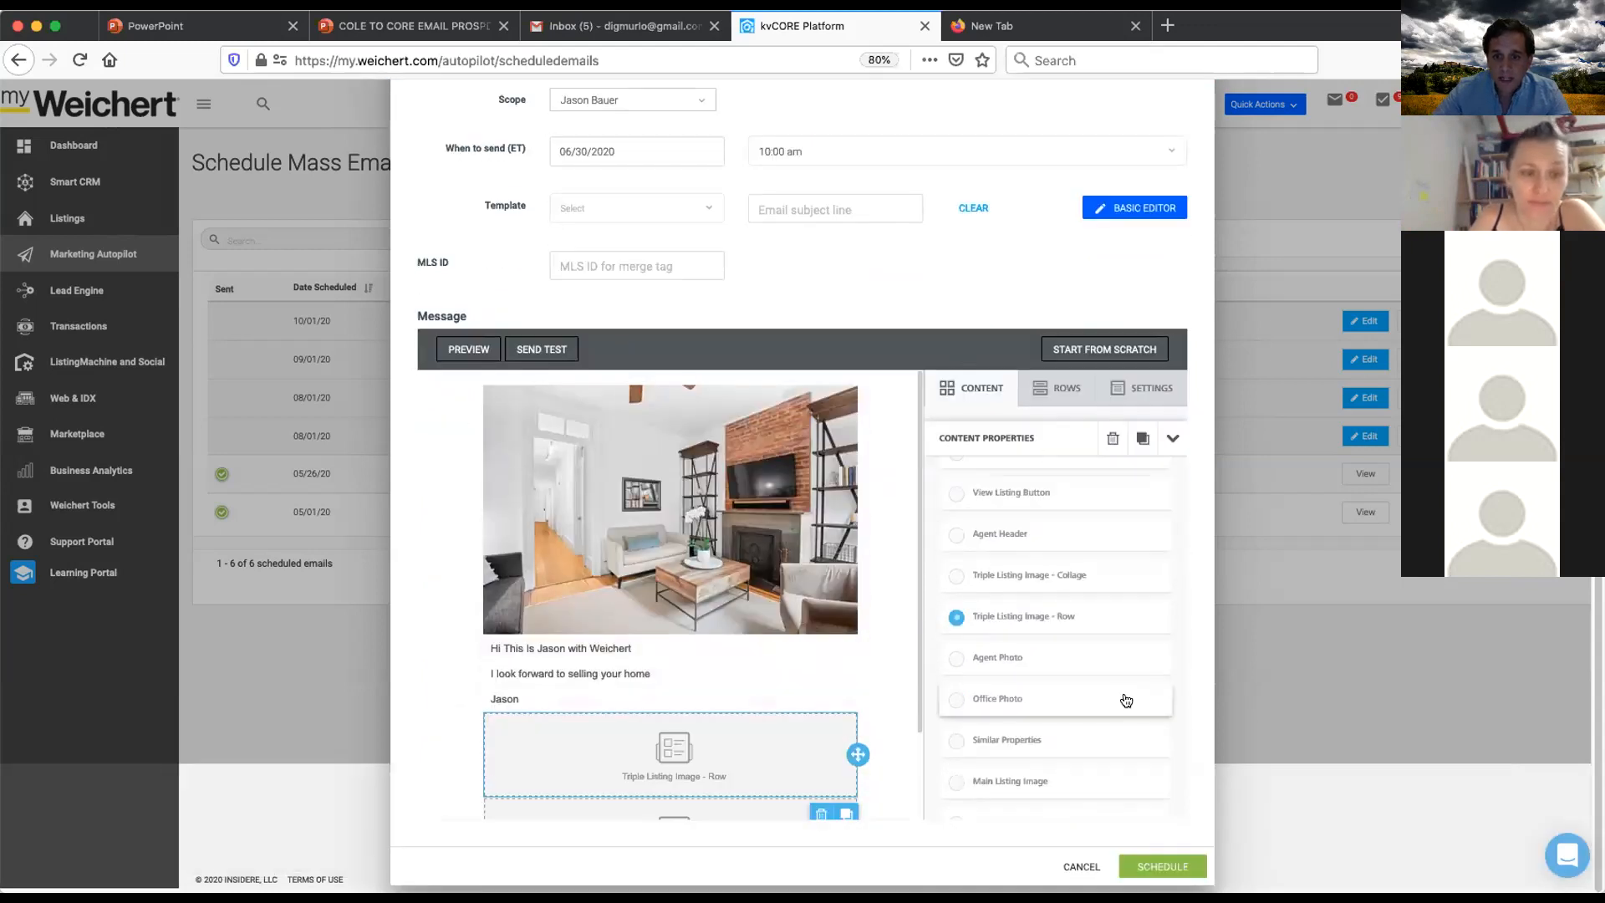
left_click(1175, 861)
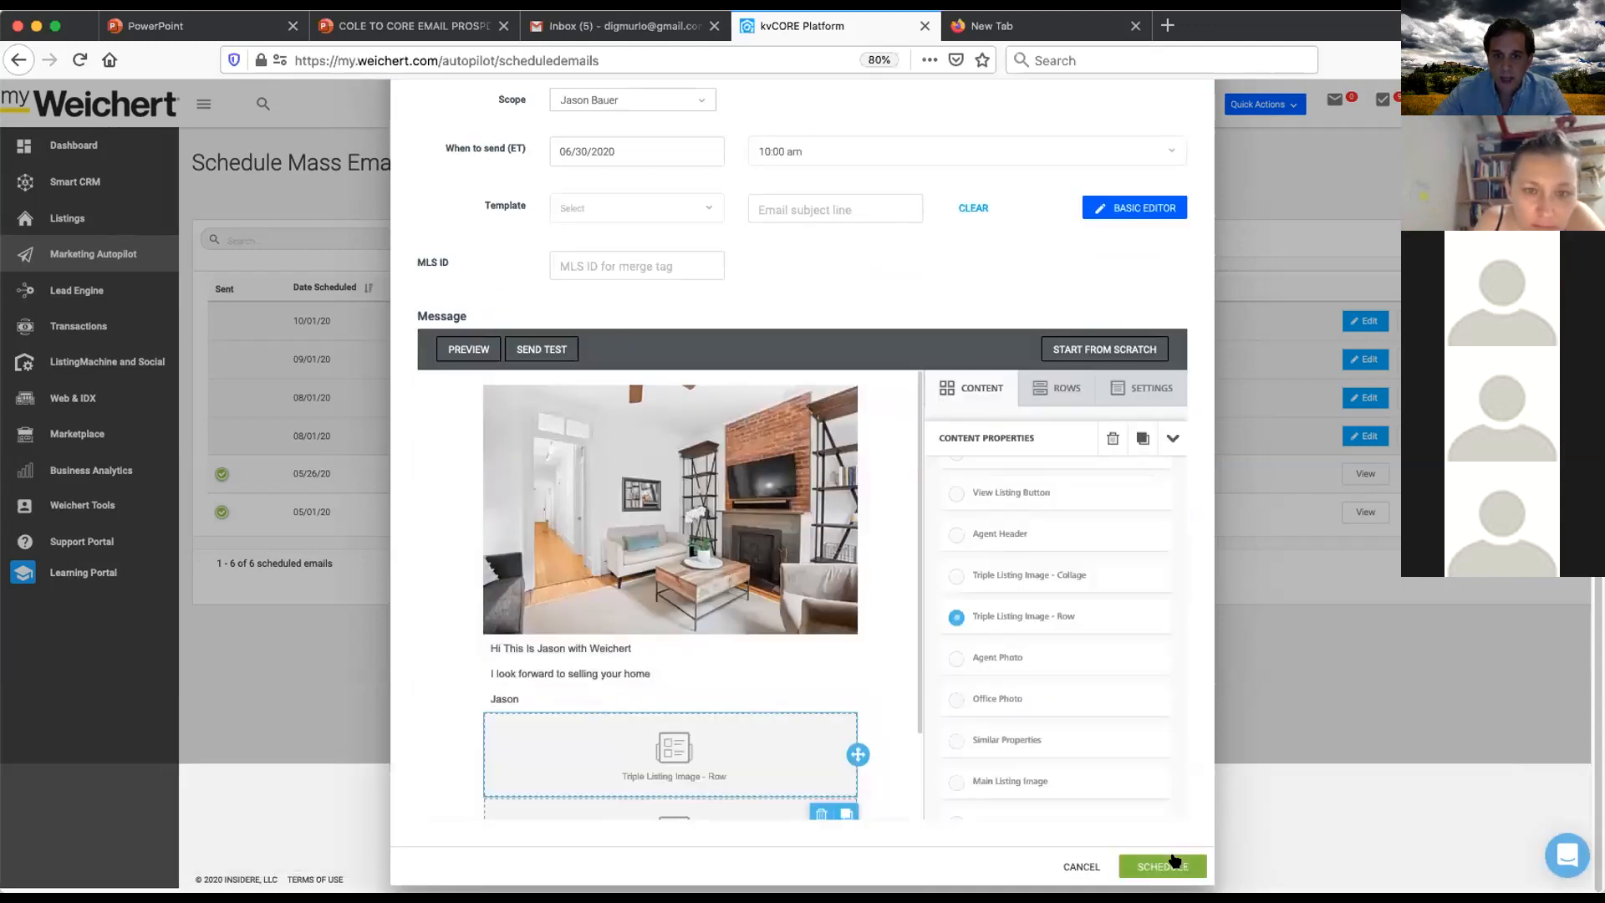
scroll(1014, 680, "up", 2)
scroll(885, 611, "up", 3)
scroll(853, 556, "down", 5)
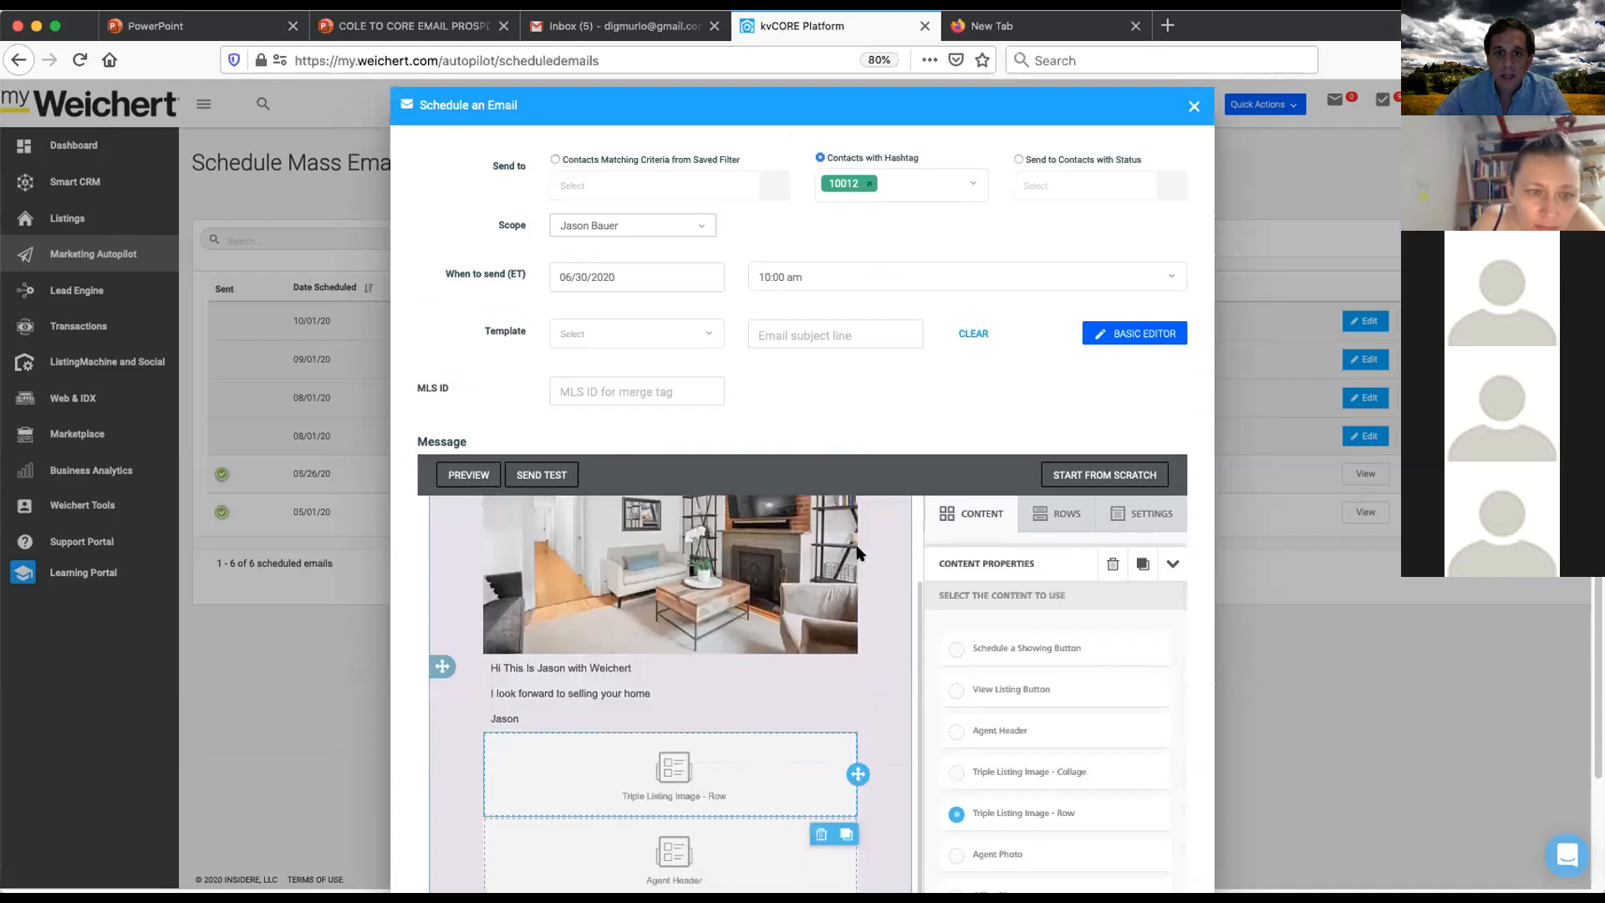
scroll(1118, 806, "down", 2)
left_click(1156, 861)
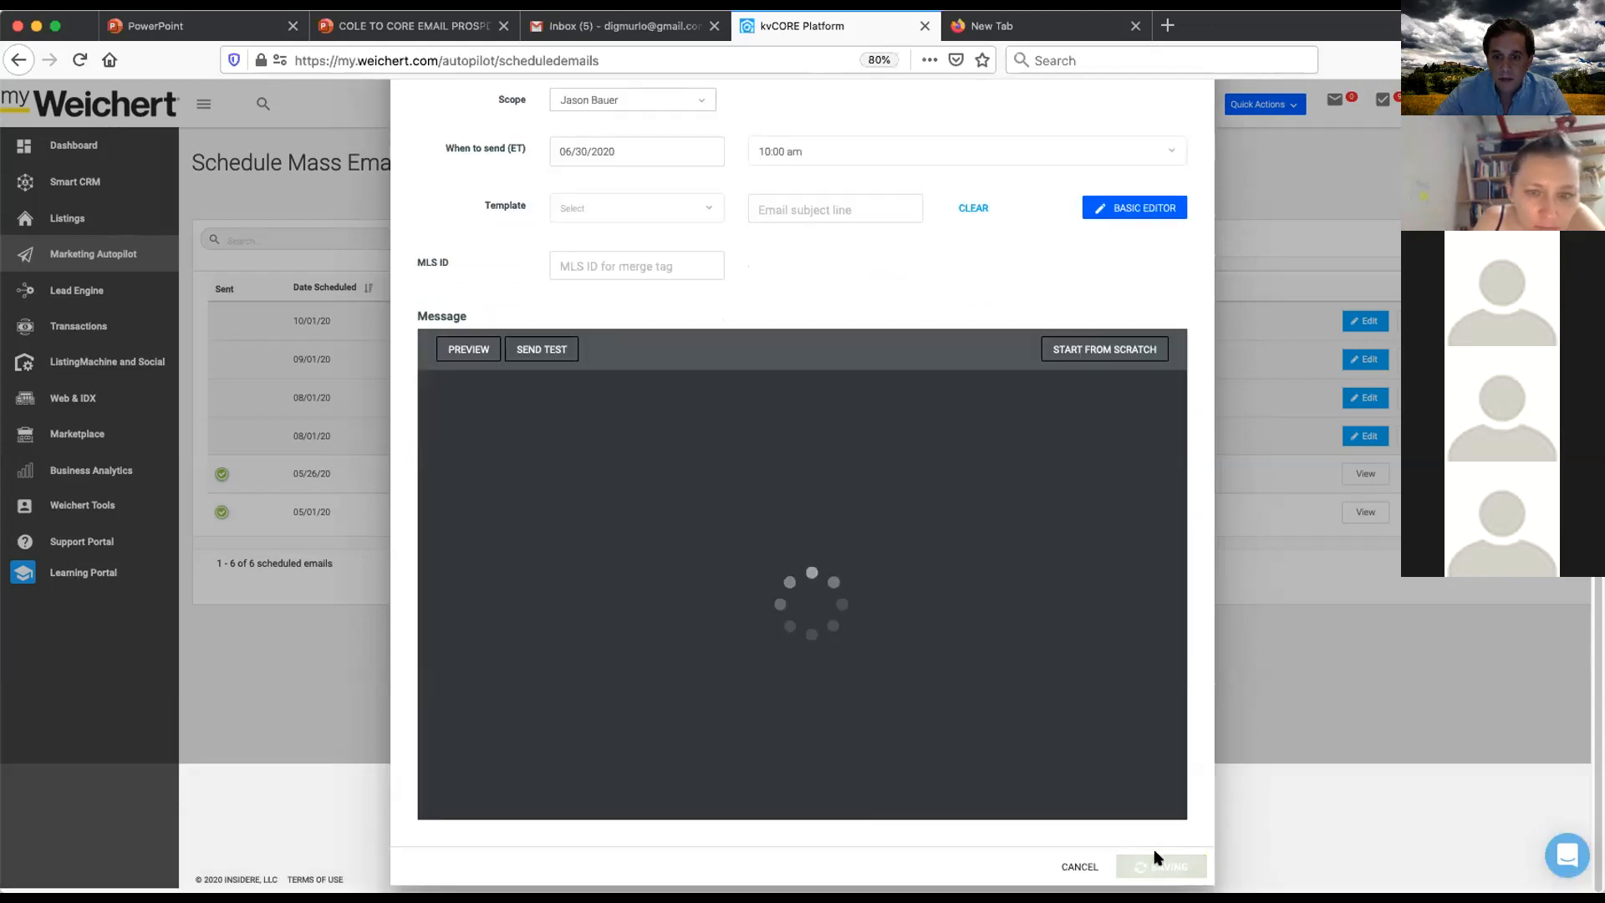
scroll(861, 547, "up", 2)
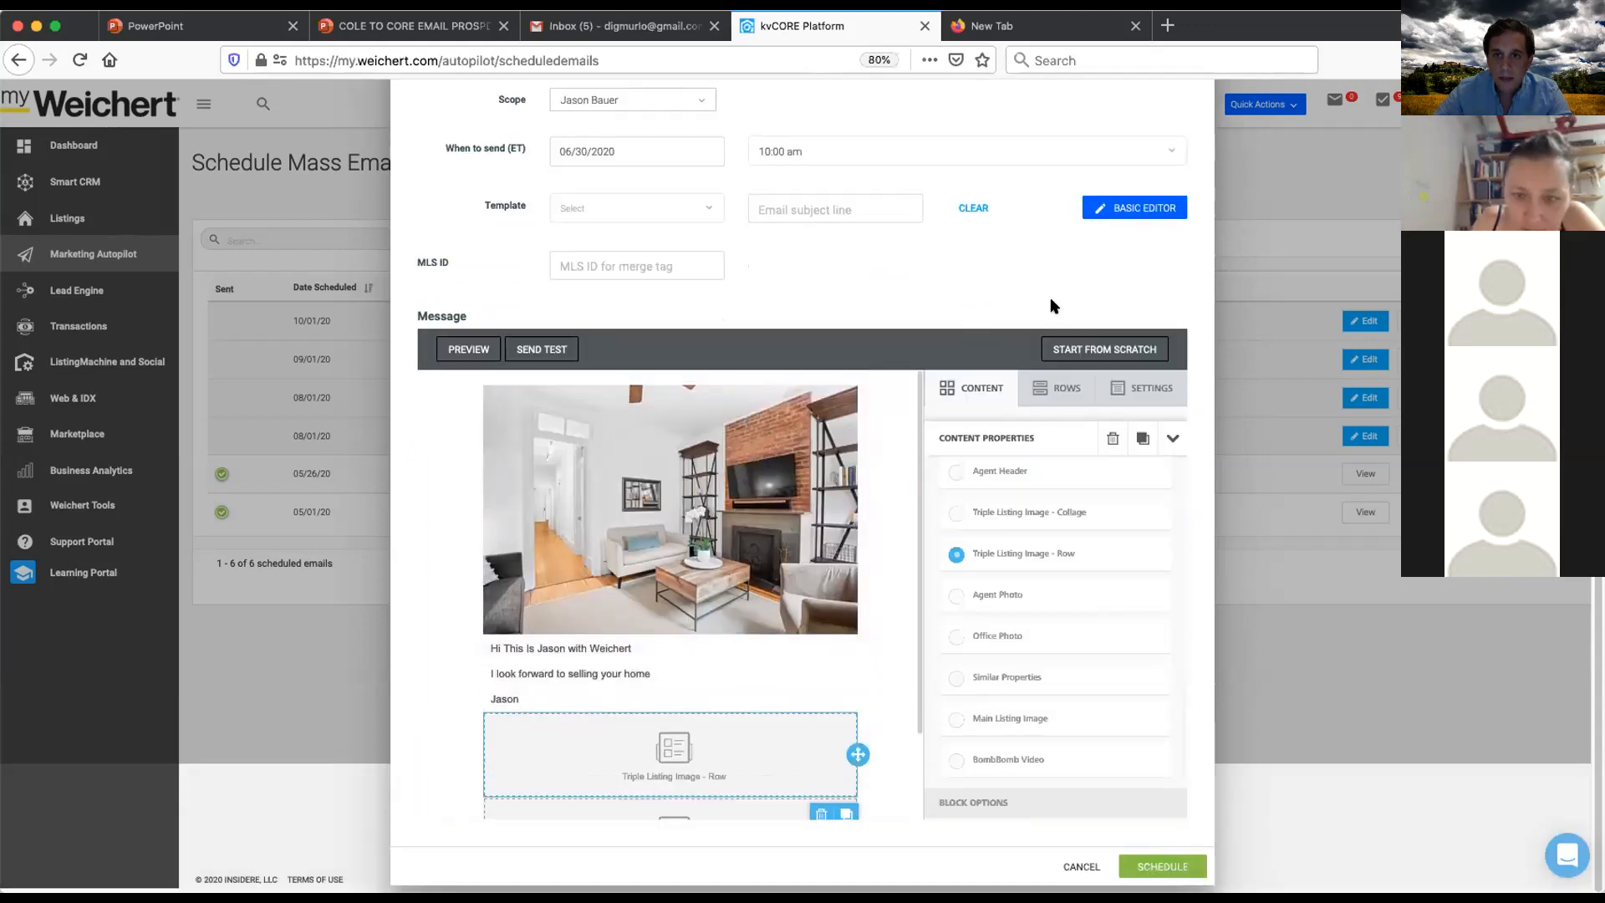
scroll(622, 374, "up", 3)
left_click(1194, 106)
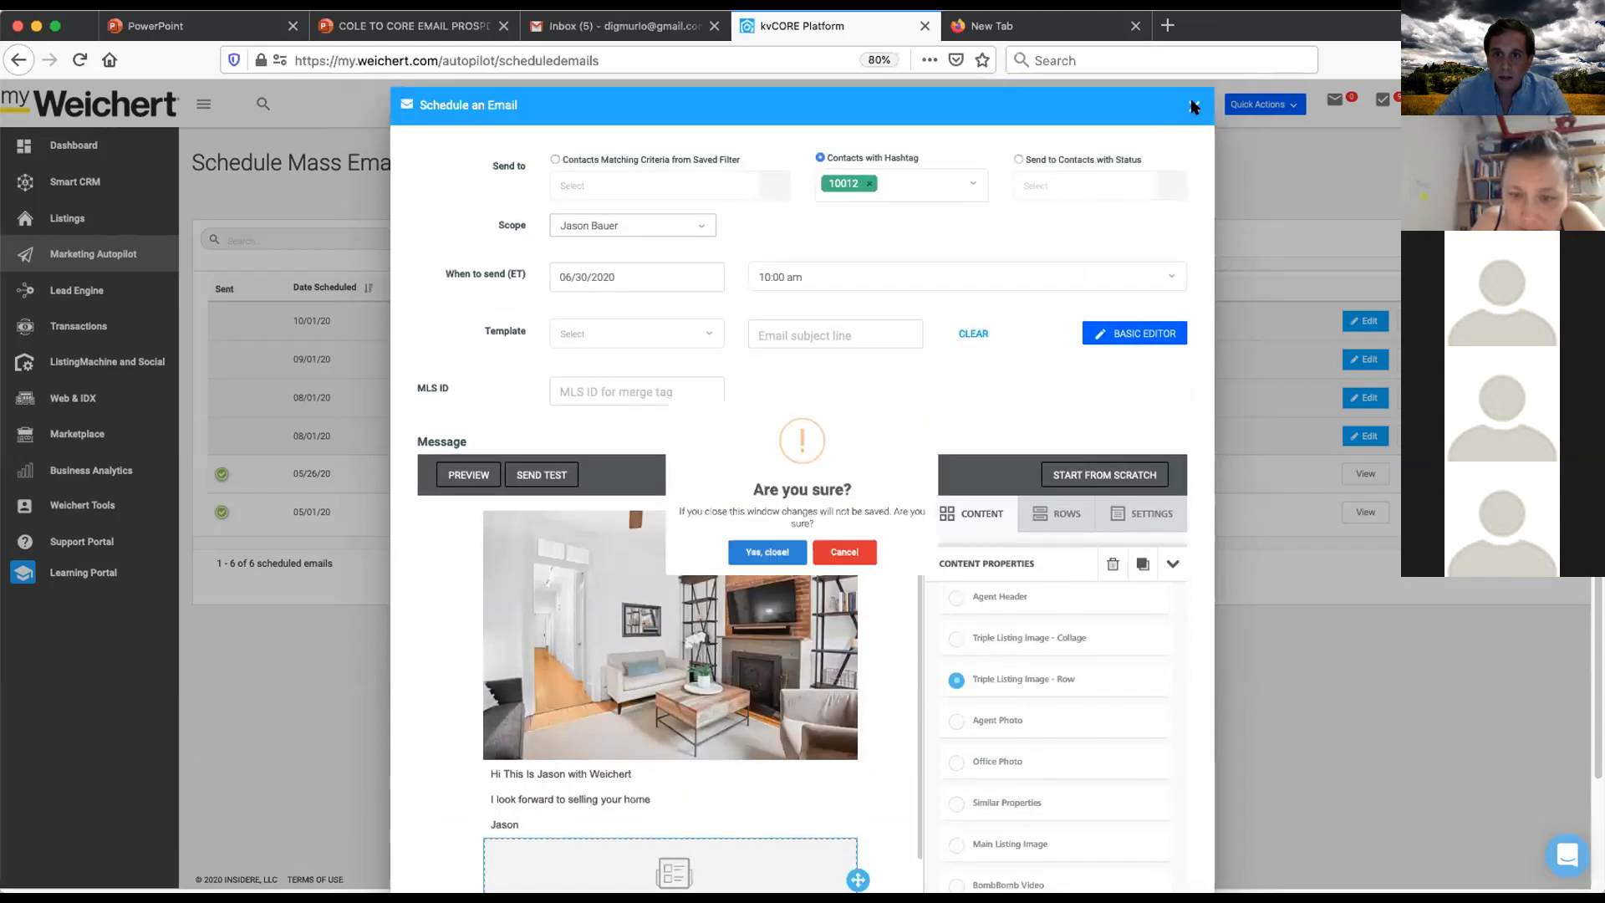
left_click(846, 585)
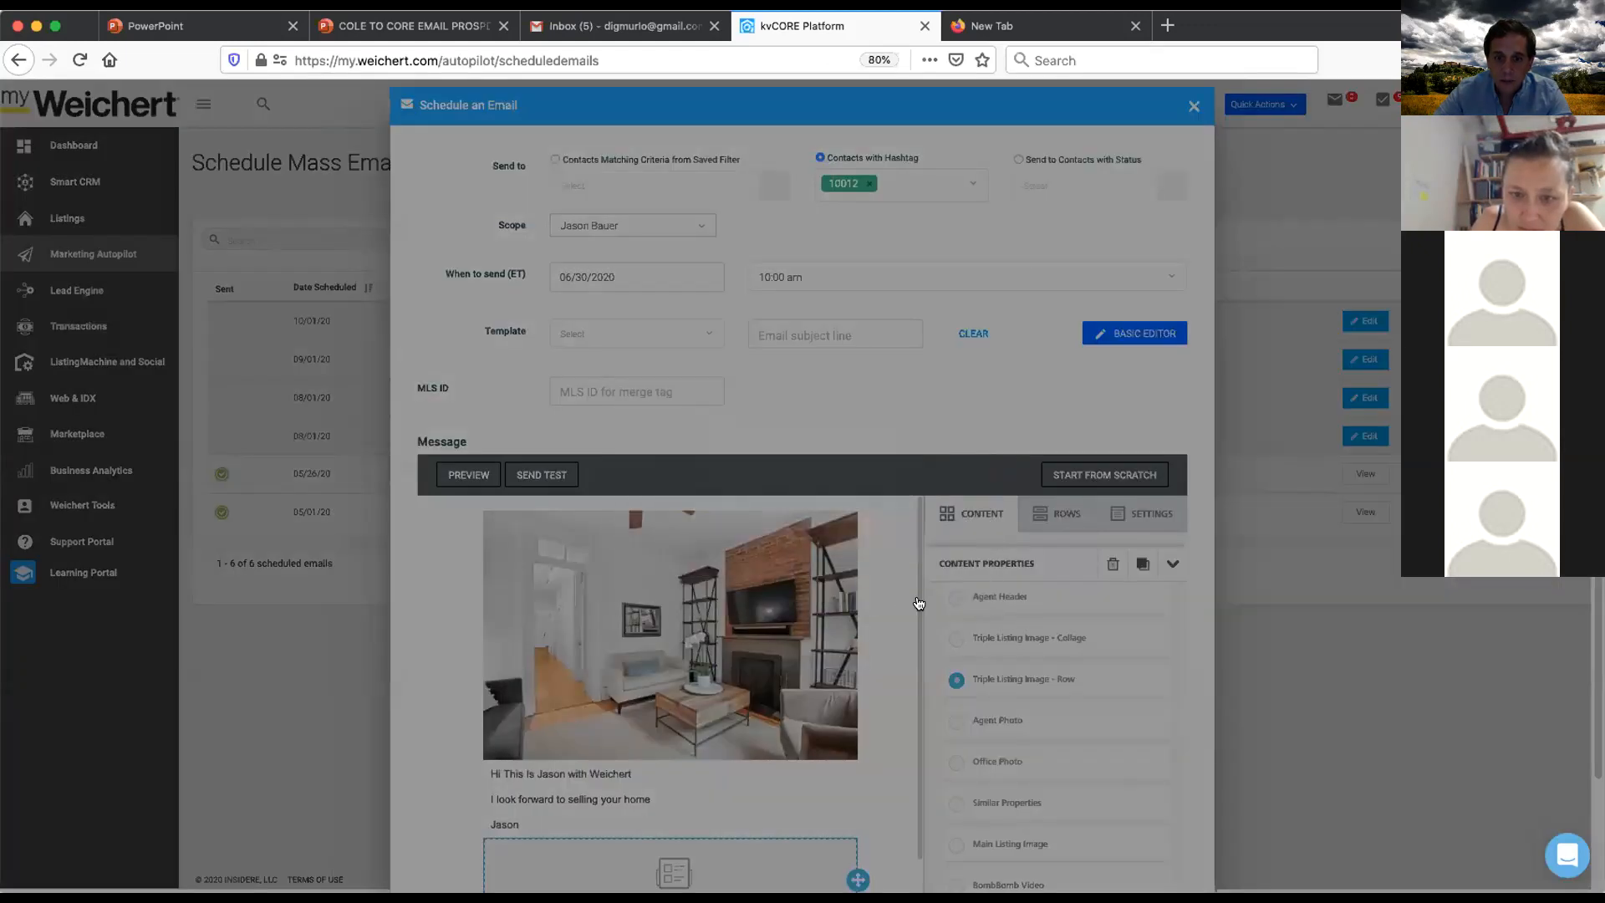
- Enter the subject line 'Great Buy in Chelsea' and schedule the email
scroll(920, 597, "down", 3)
scroll(759, 301, "up", 3)
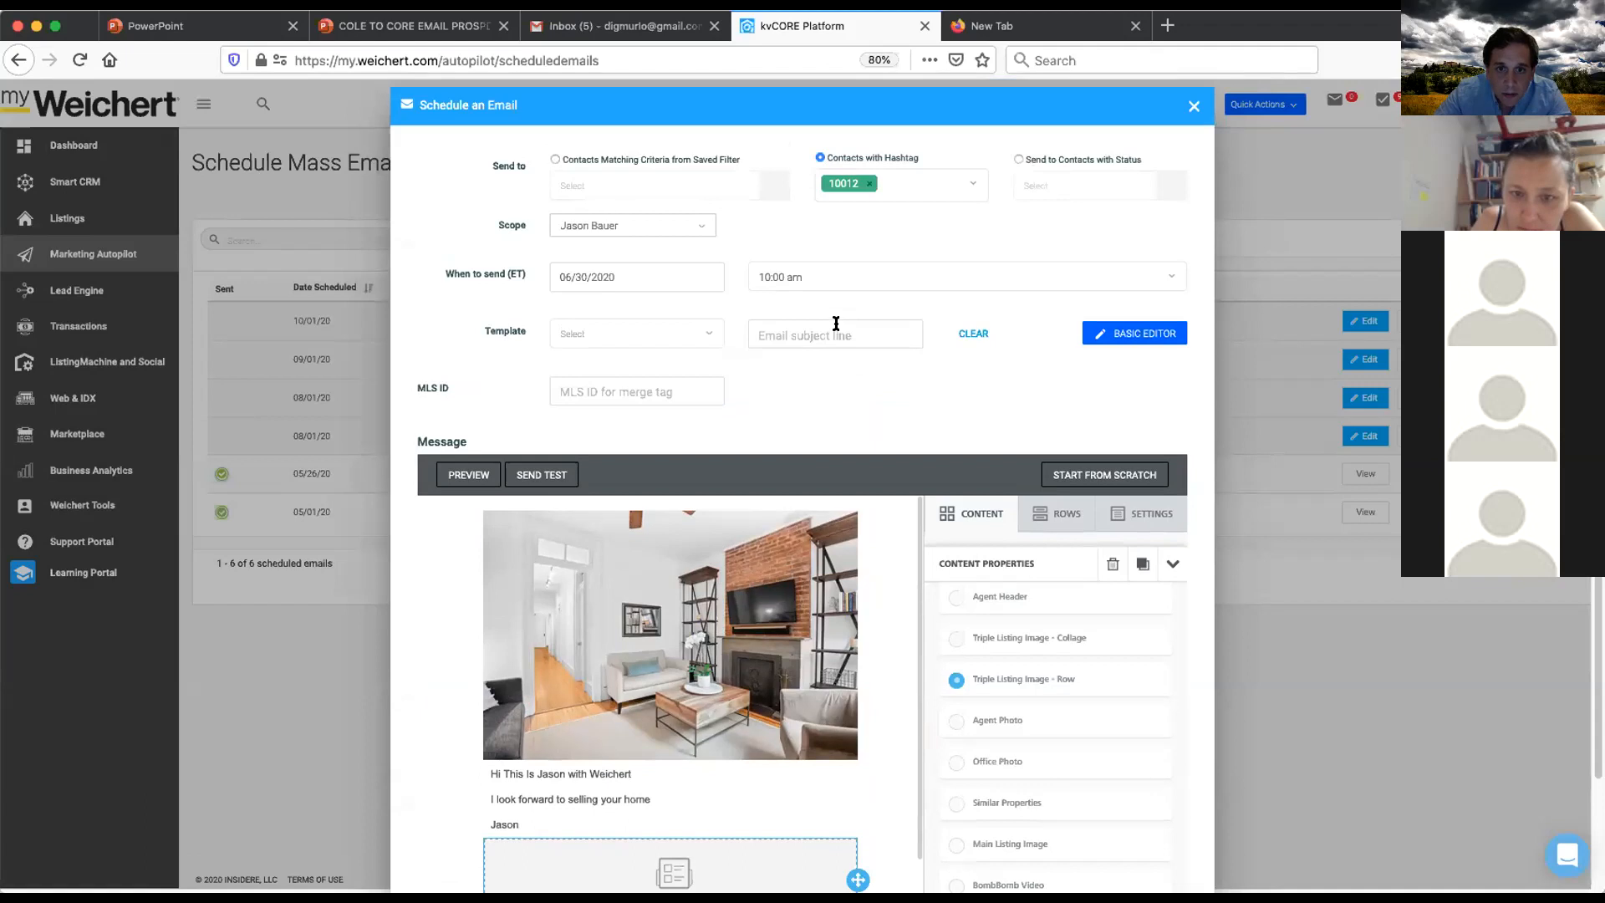
type("V")
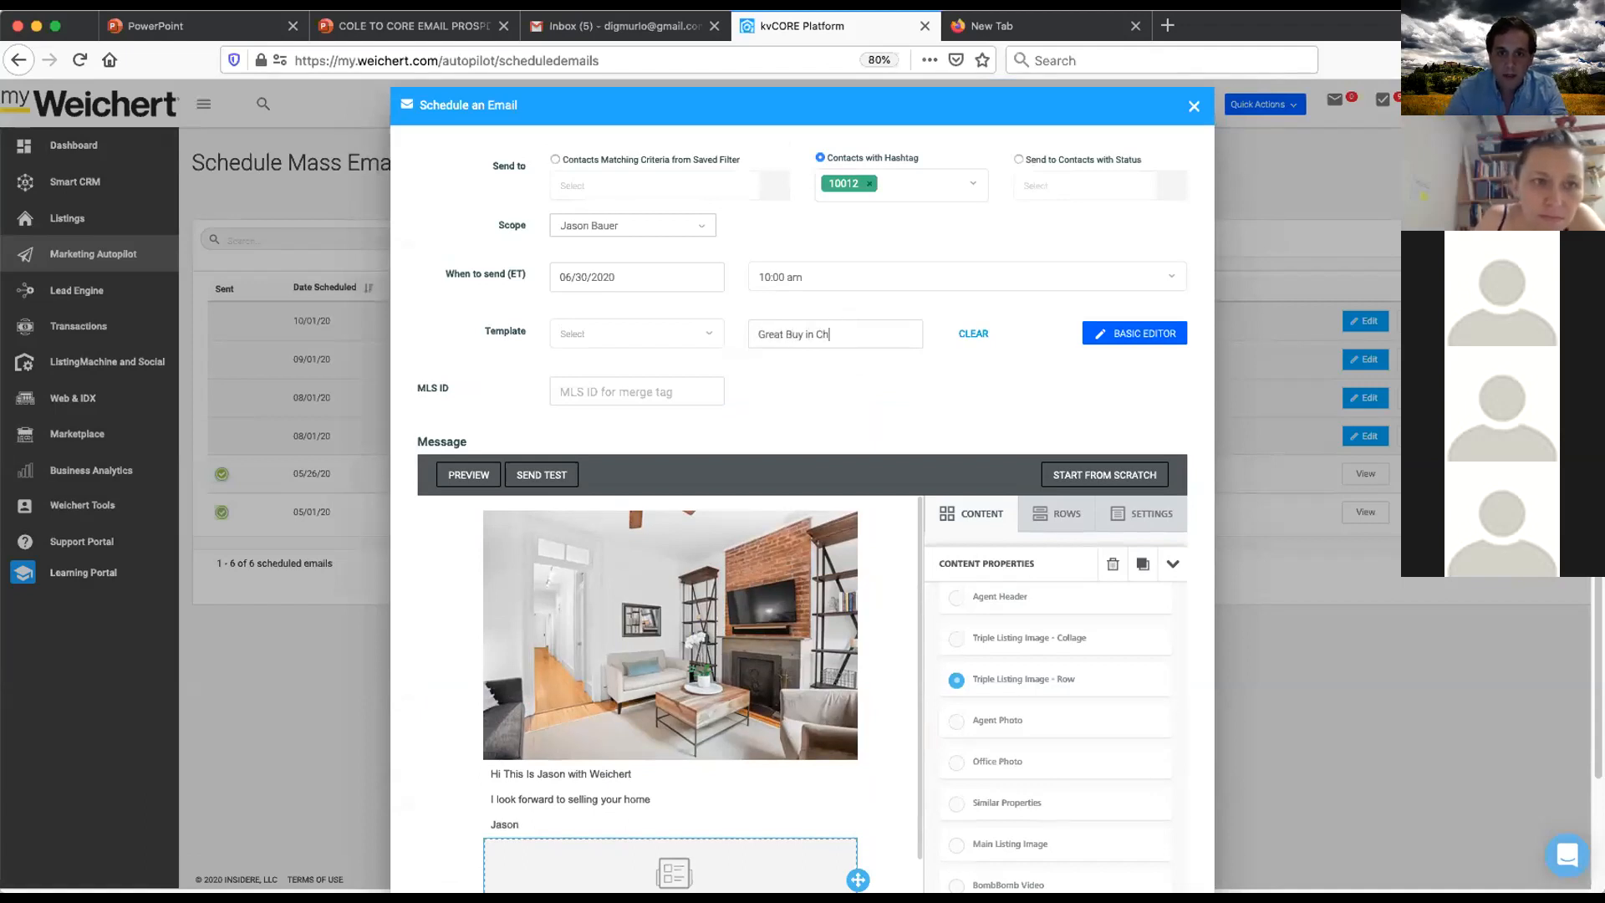
scroll(891, 385, "down", 3)
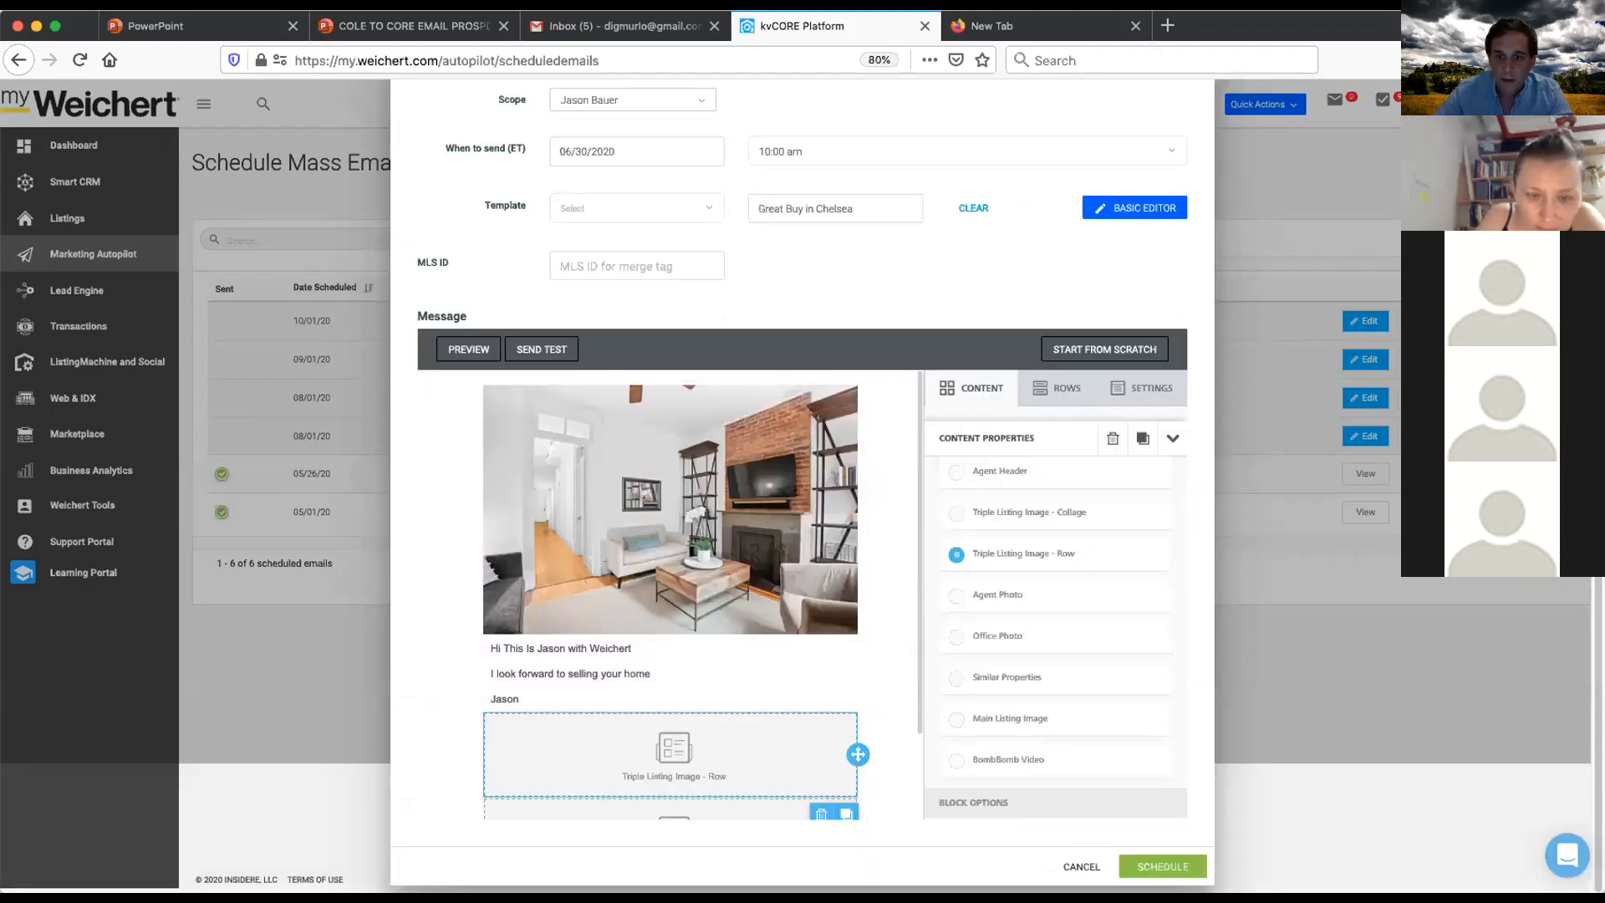
left_click(1142, 865)
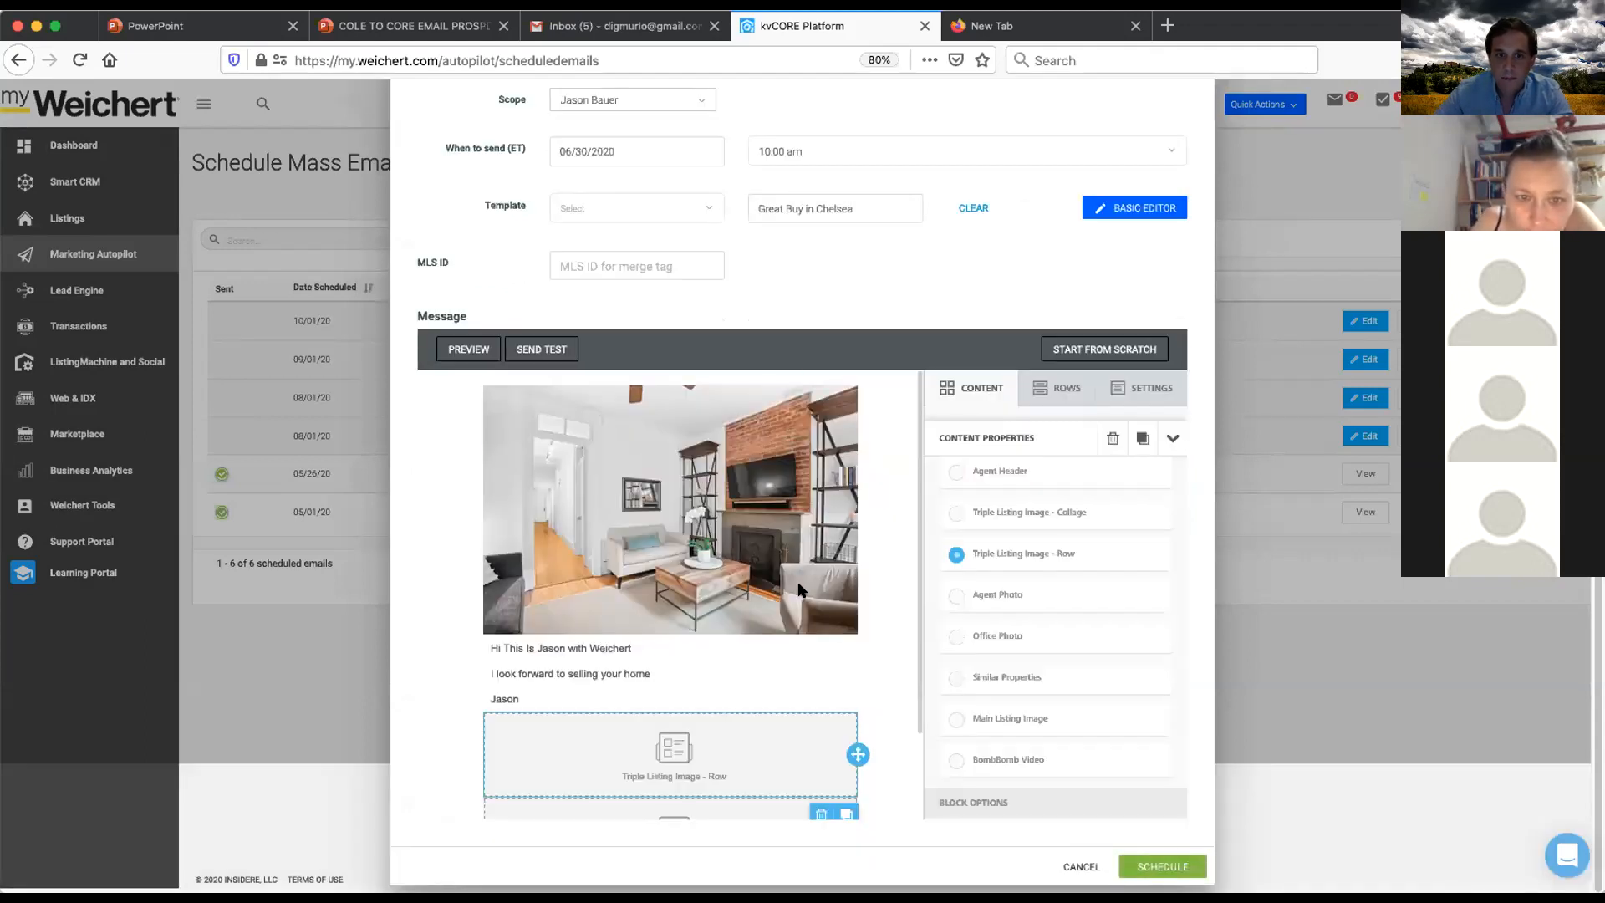
scroll(800, 579, "up", 3)
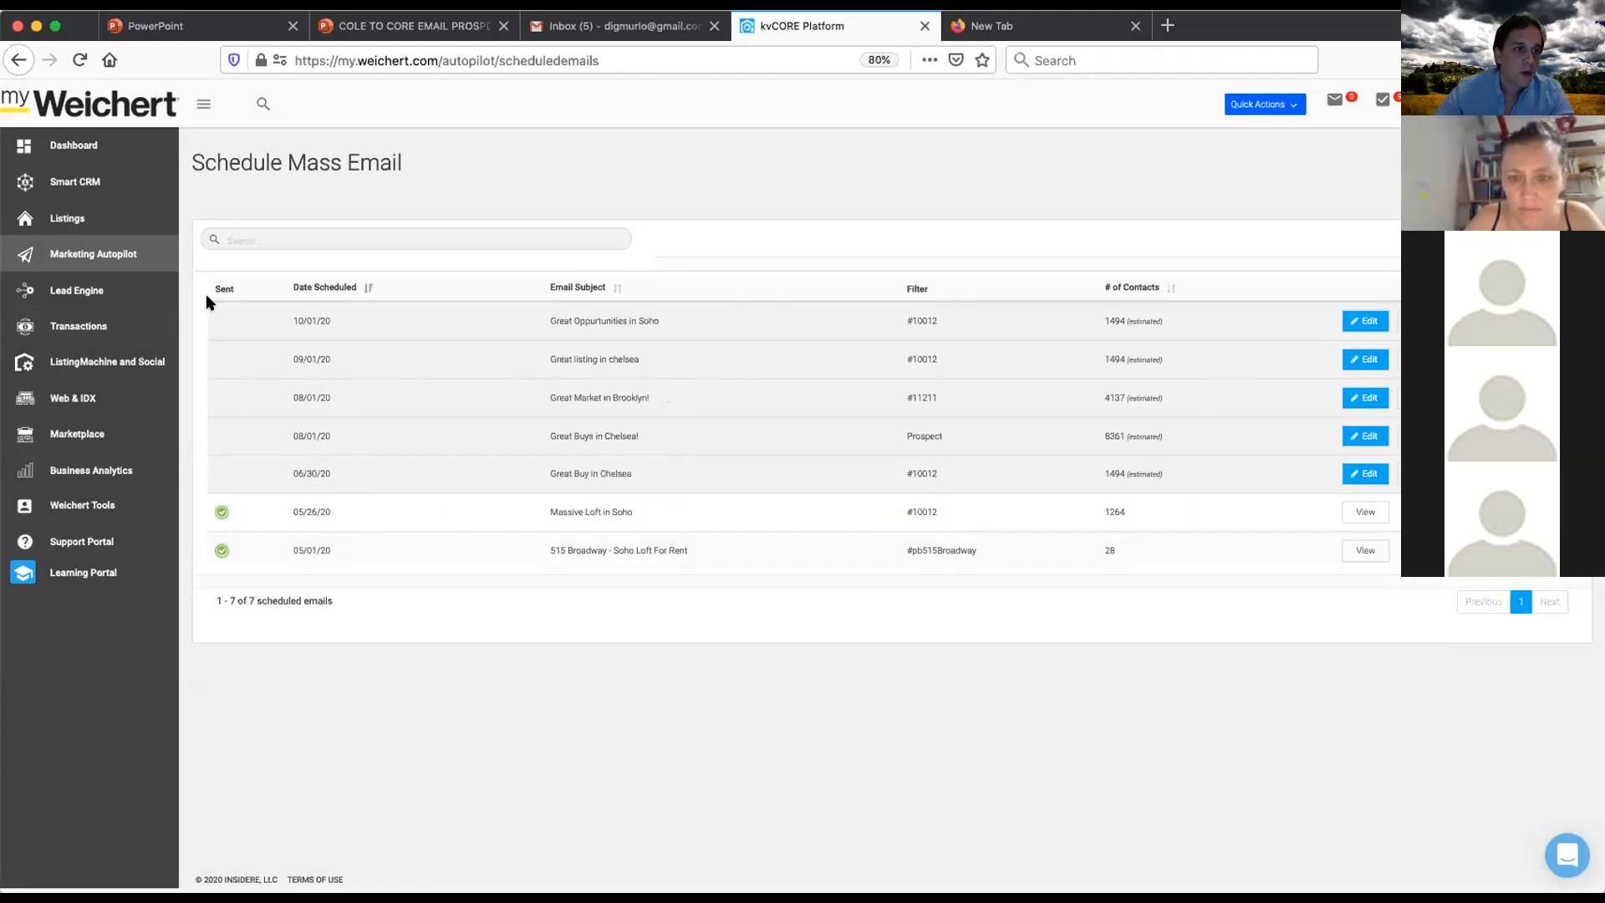
left_click(81, 220)
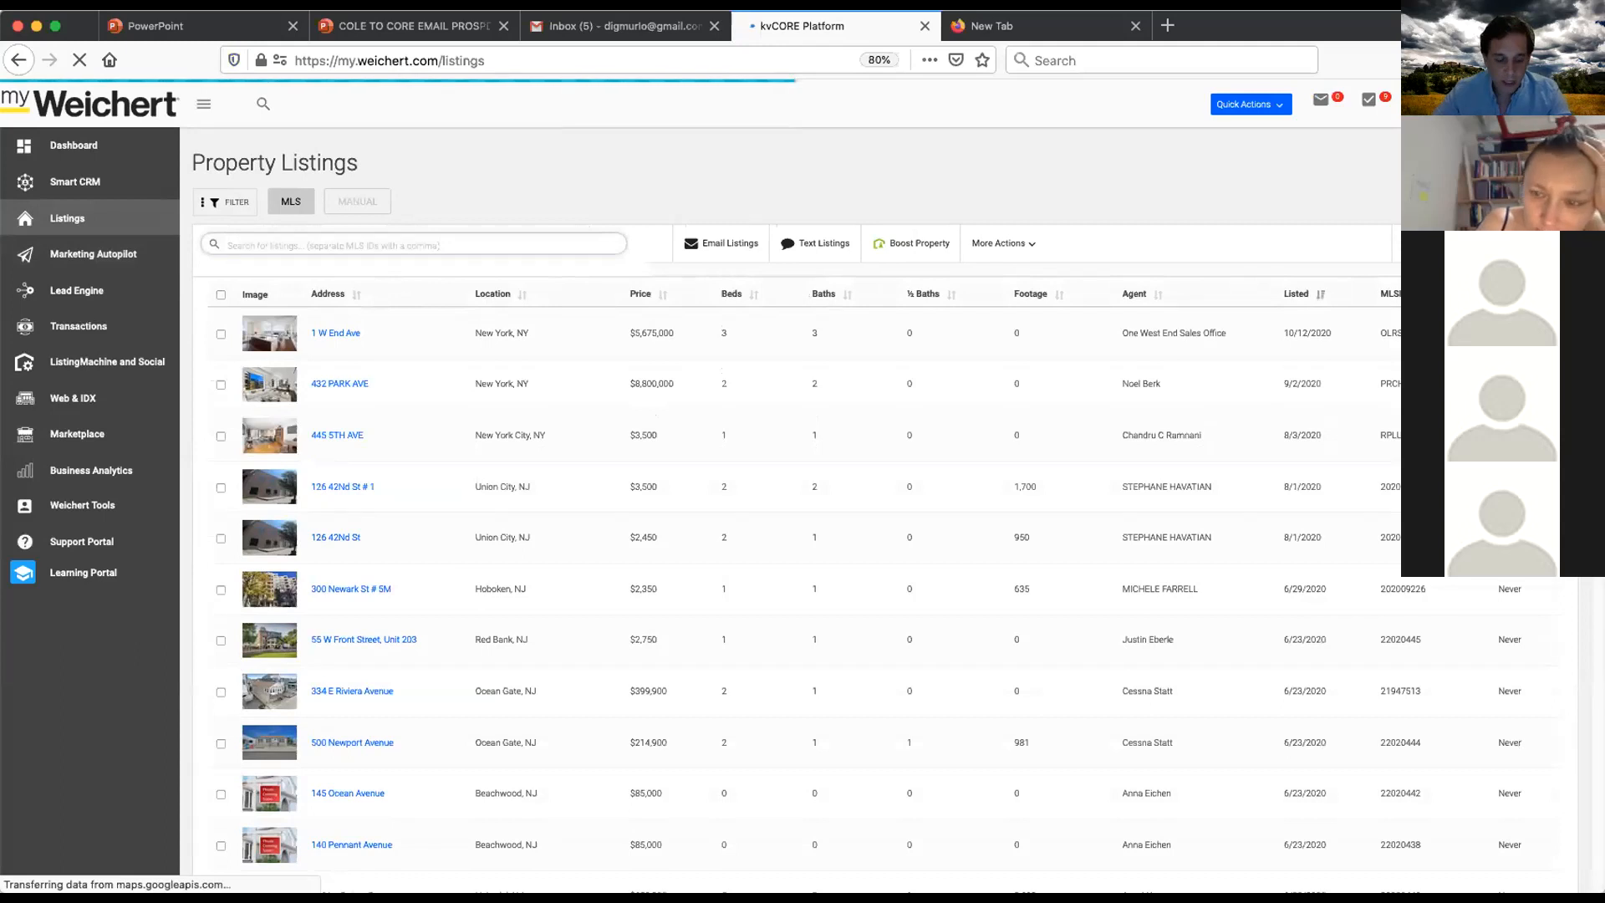
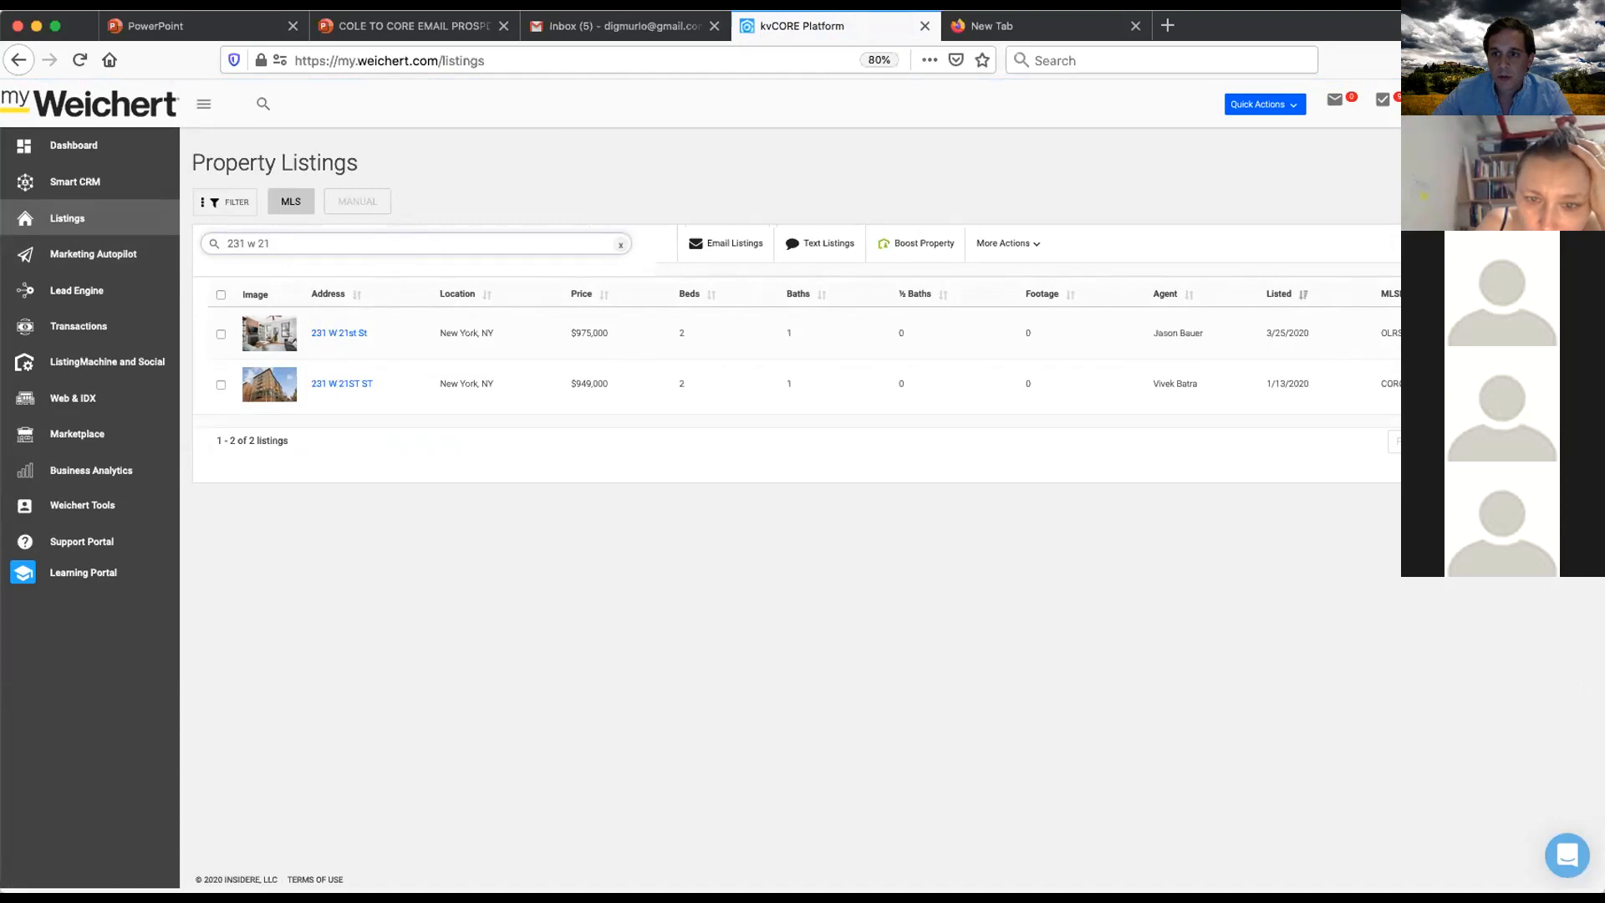
left_click_drag(1439, 333, 1375, 331)
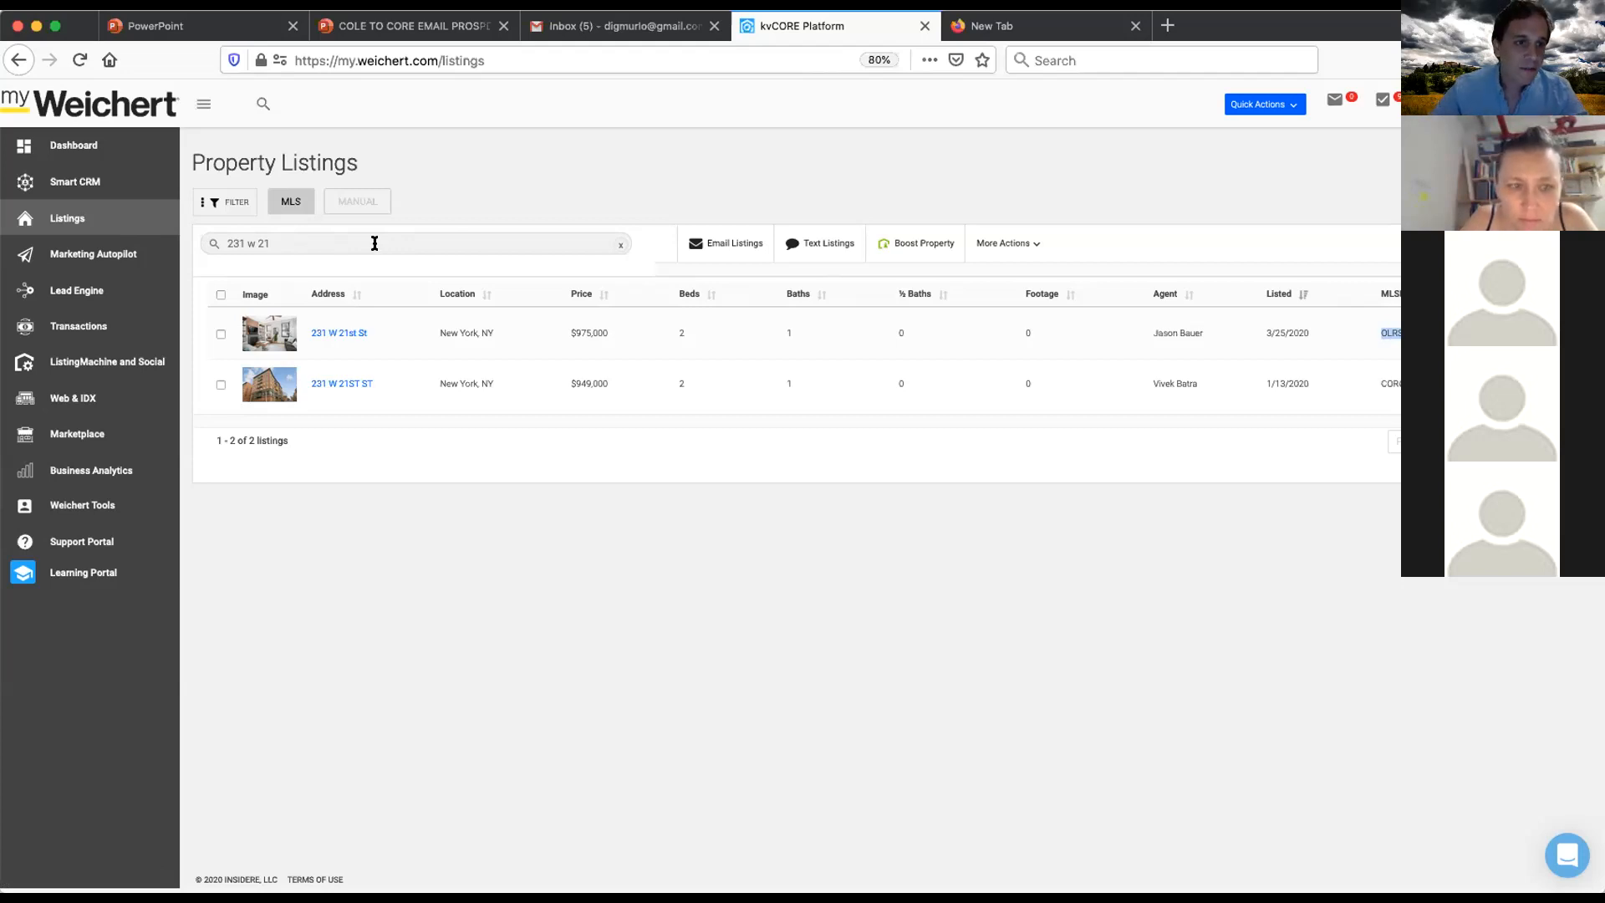
left_click(250, 238)
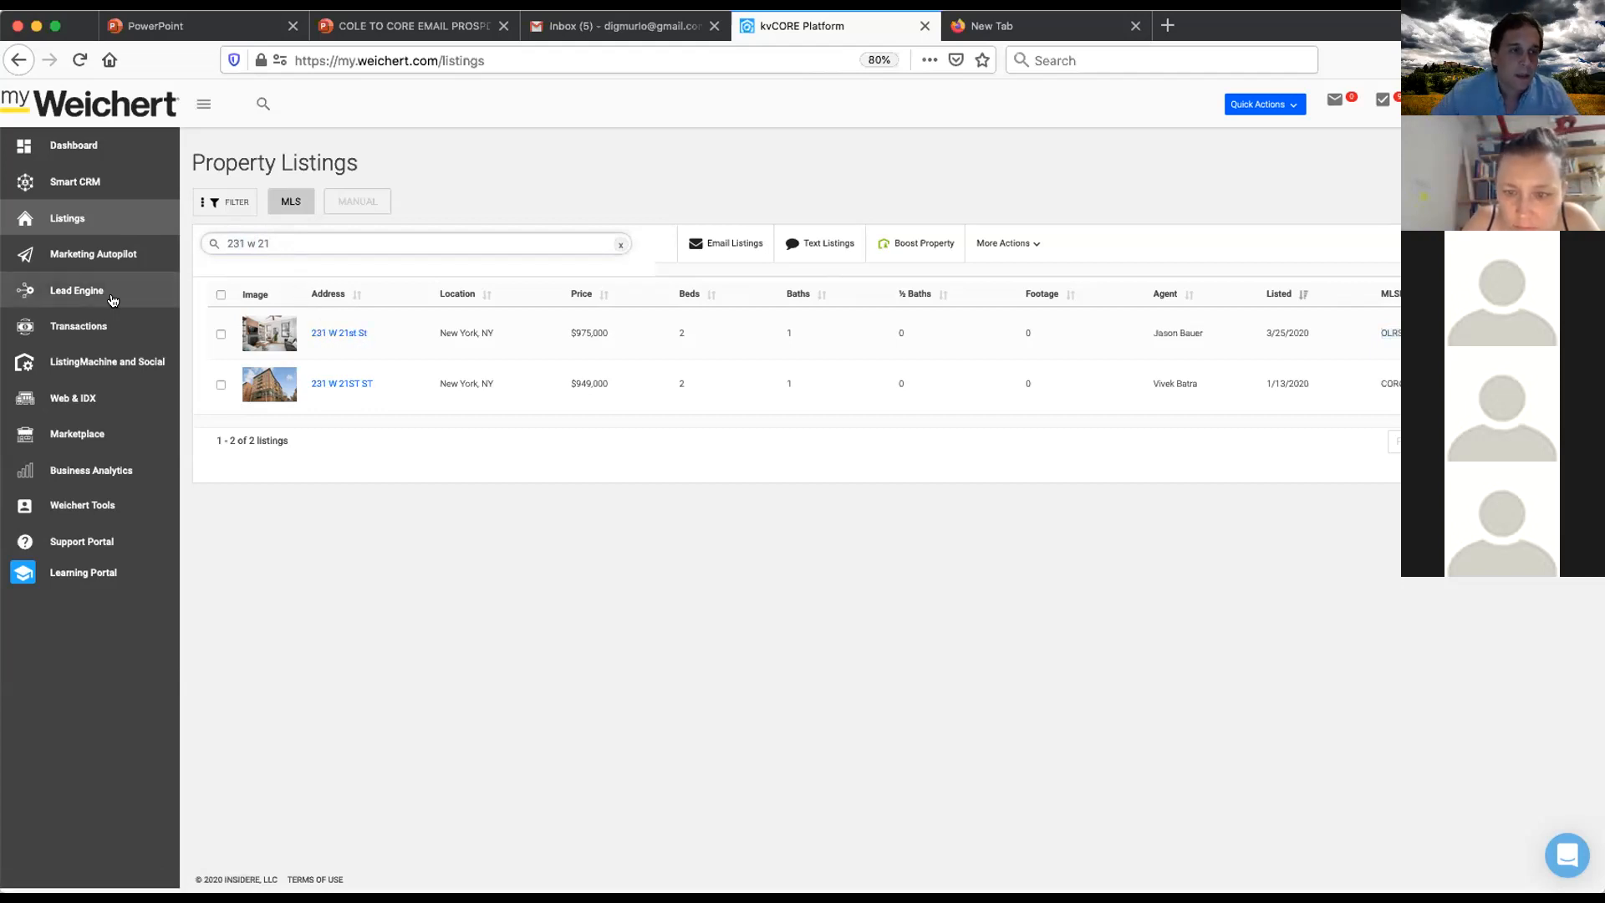
- Reopen the 06/30/20 scheduled email, paste the copied MLS ID into the MLS ID field, and schedule it again
left_click(93, 255)
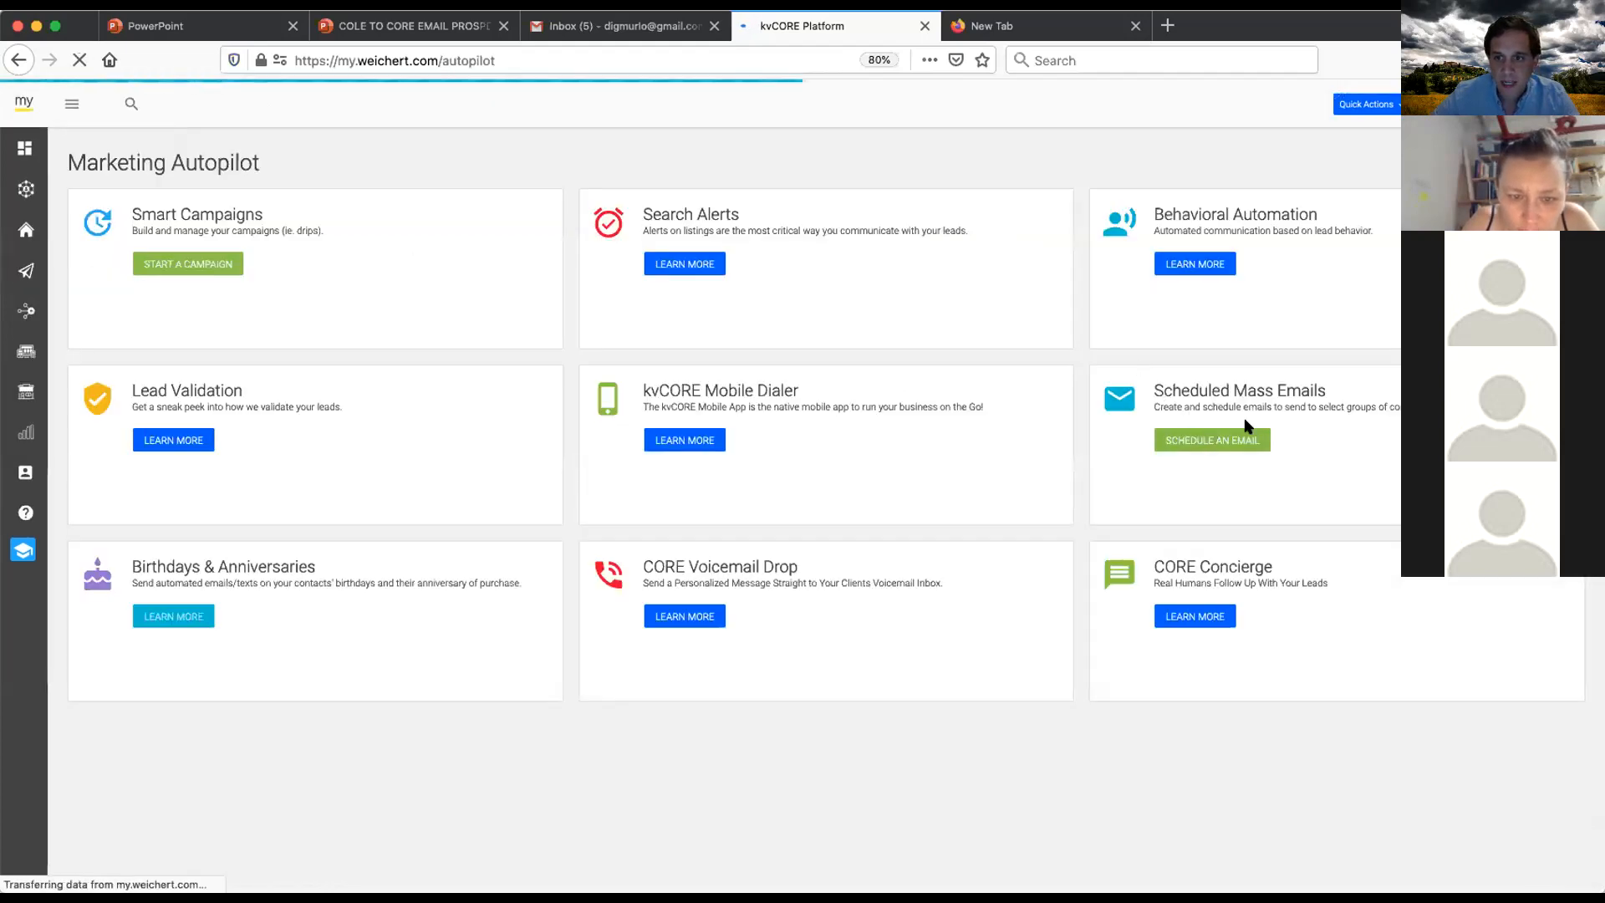
left_click(1226, 438)
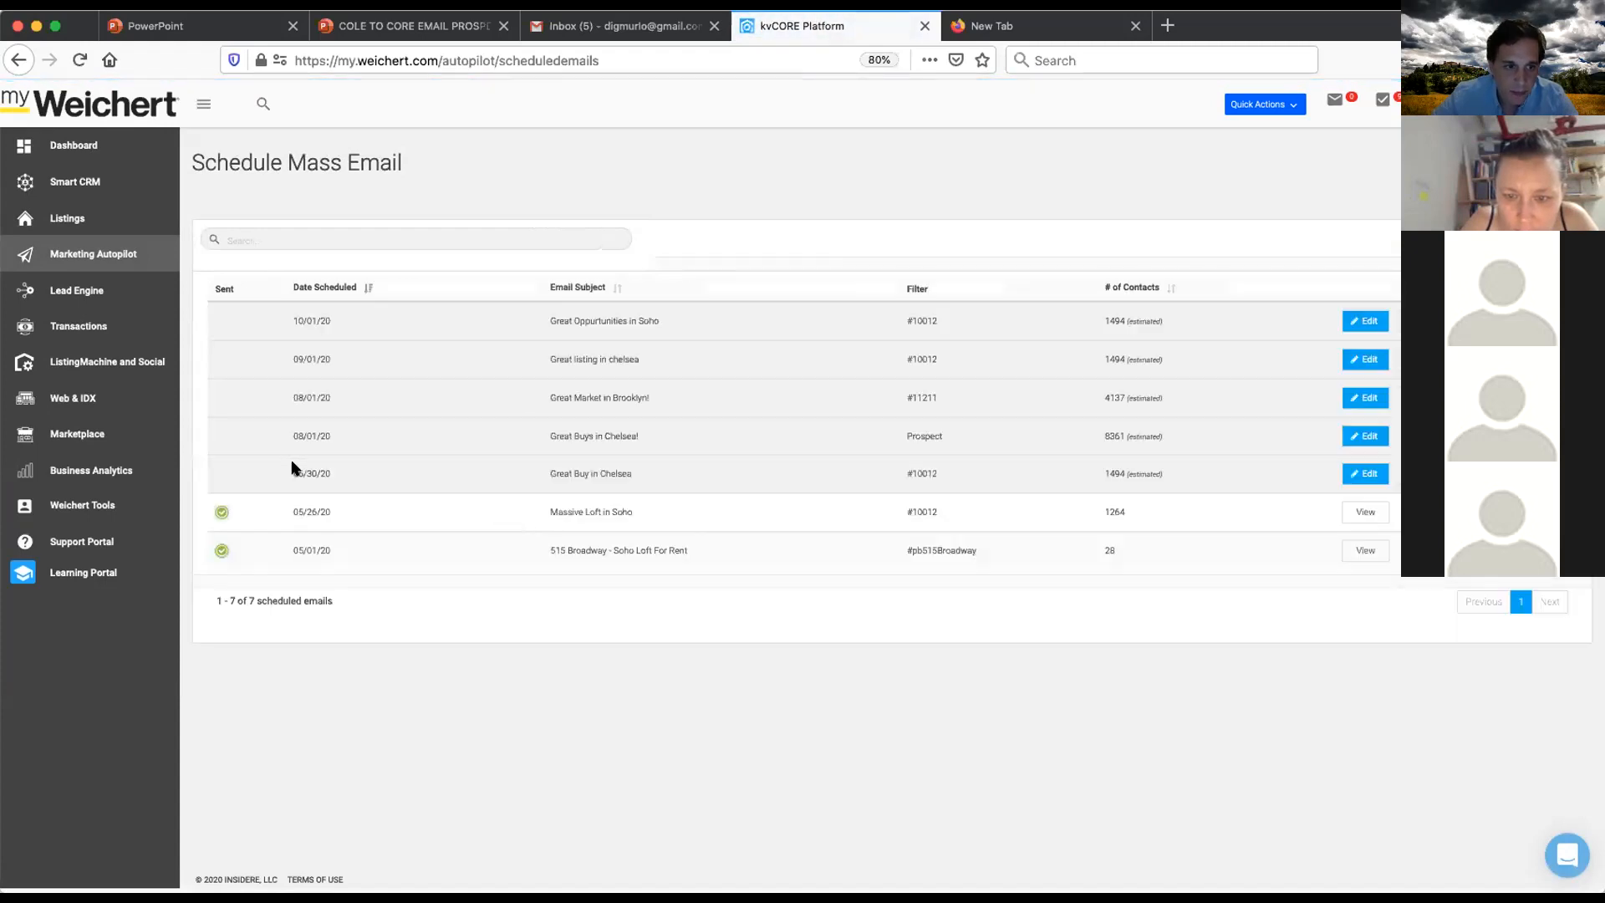
left_click(1368, 474)
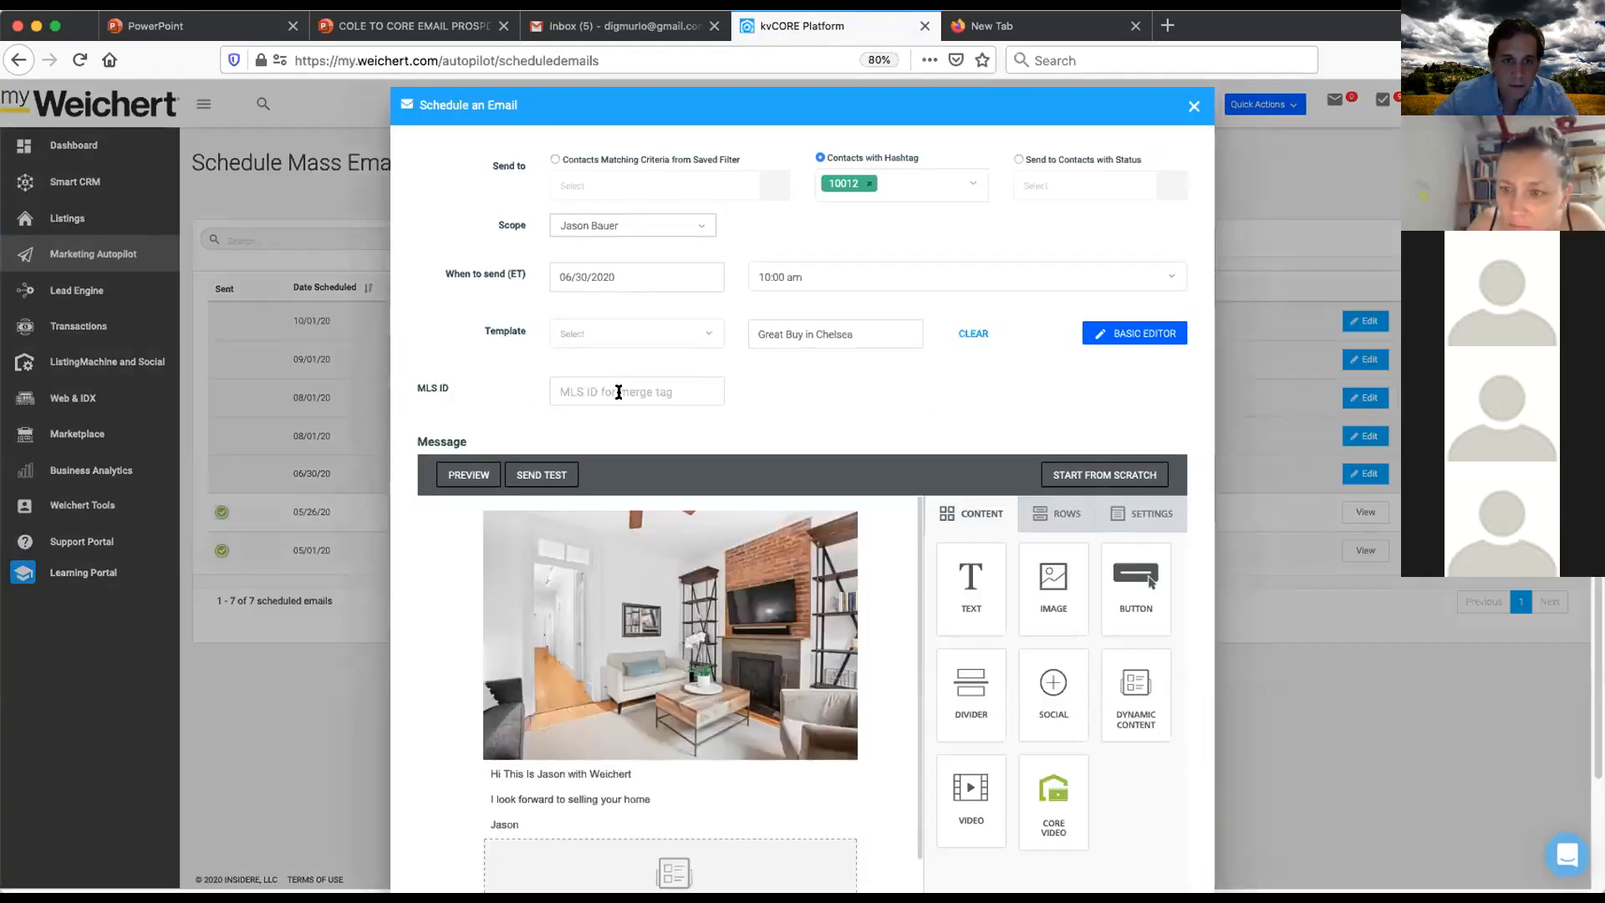
type("OLRS1874102")
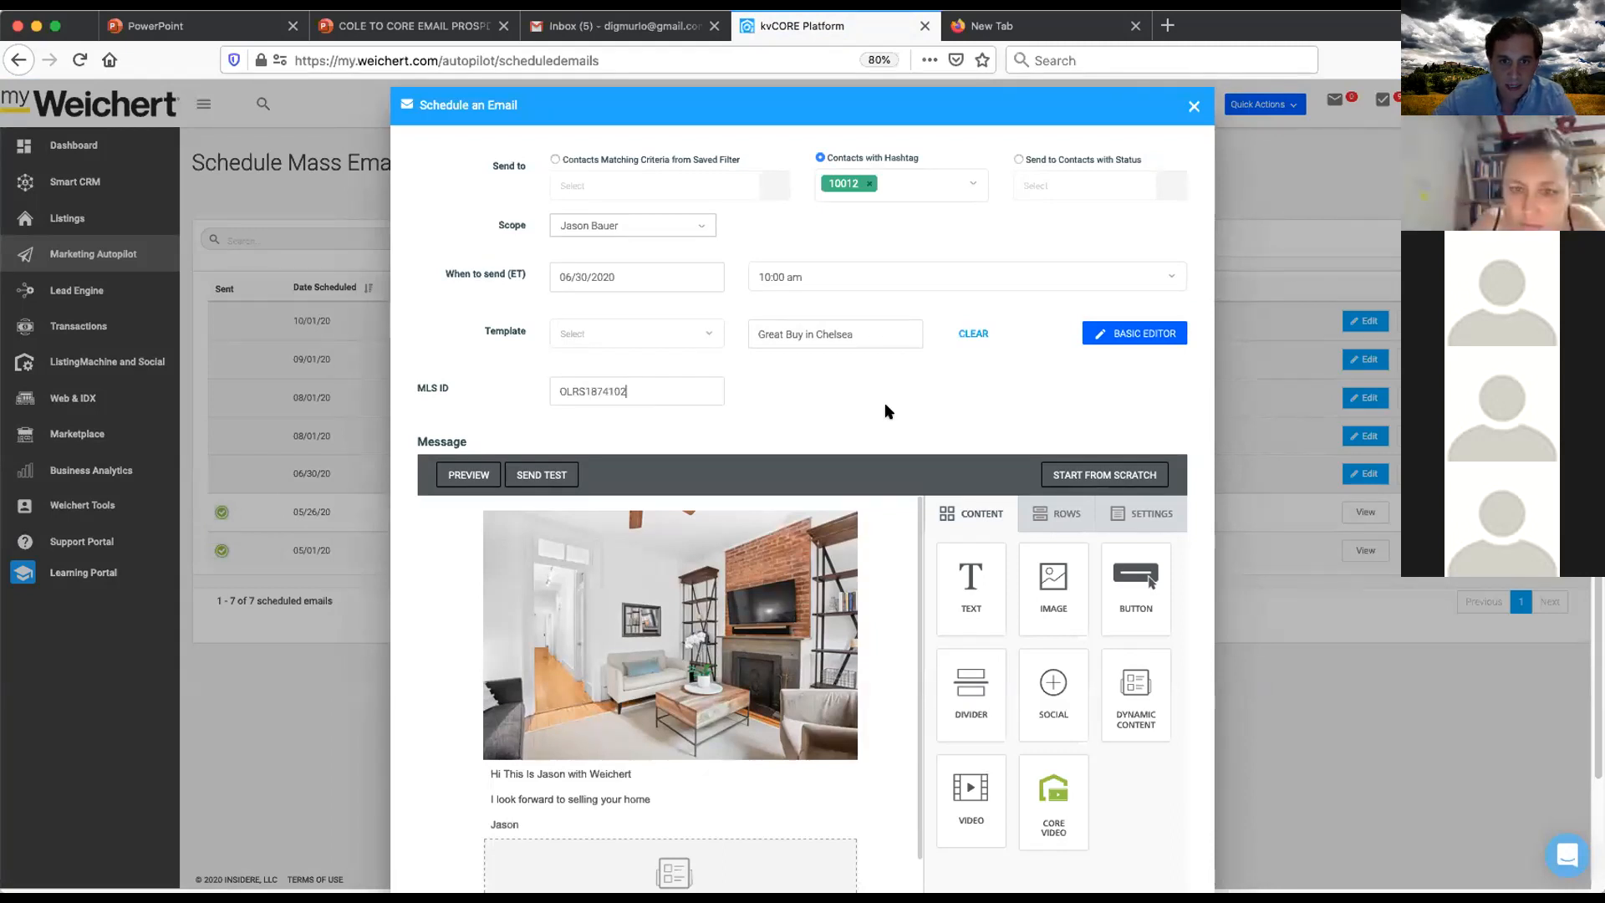
scroll(884, 403, "down", 3)
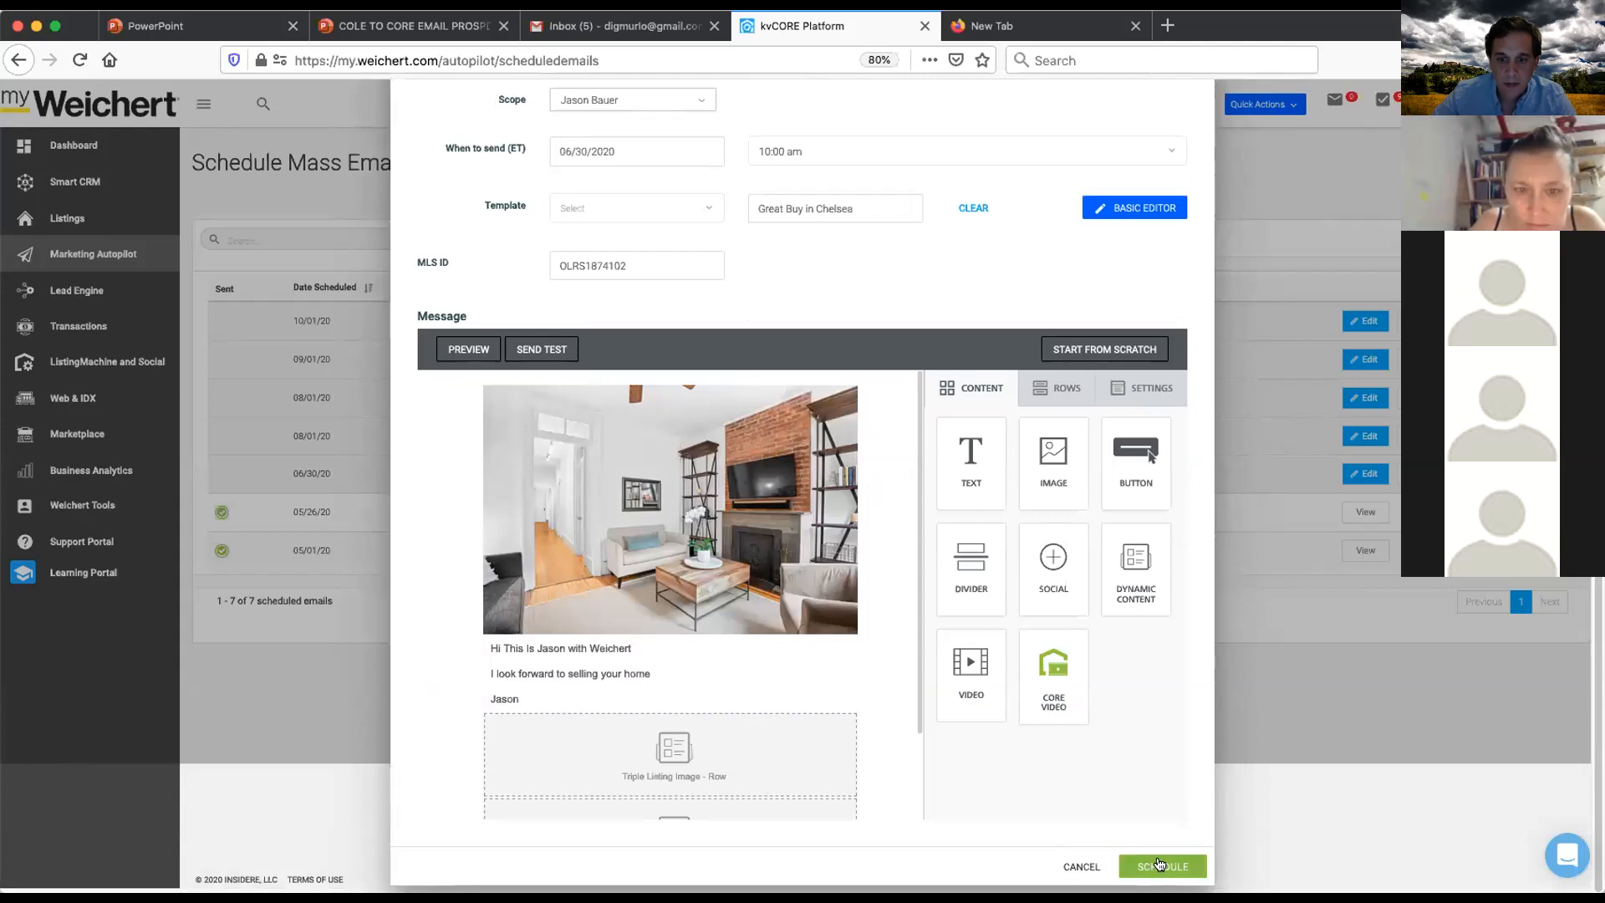
left_click(1162, 863)
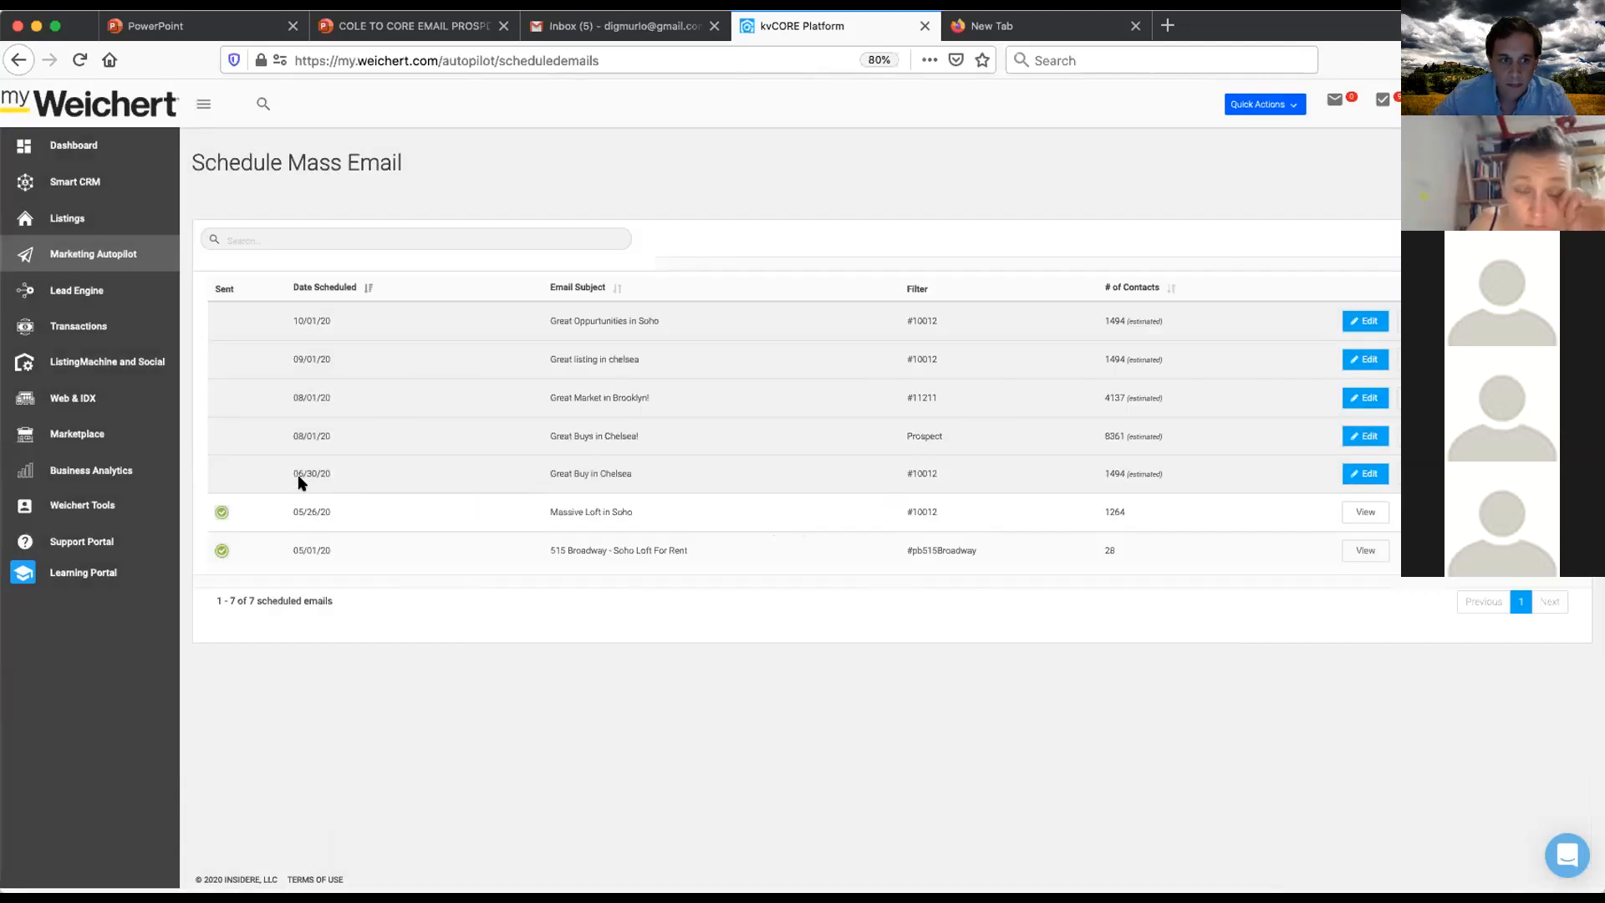
- Reopen the scheduled email, preview it, and send a test message
left_click(1369, 474)
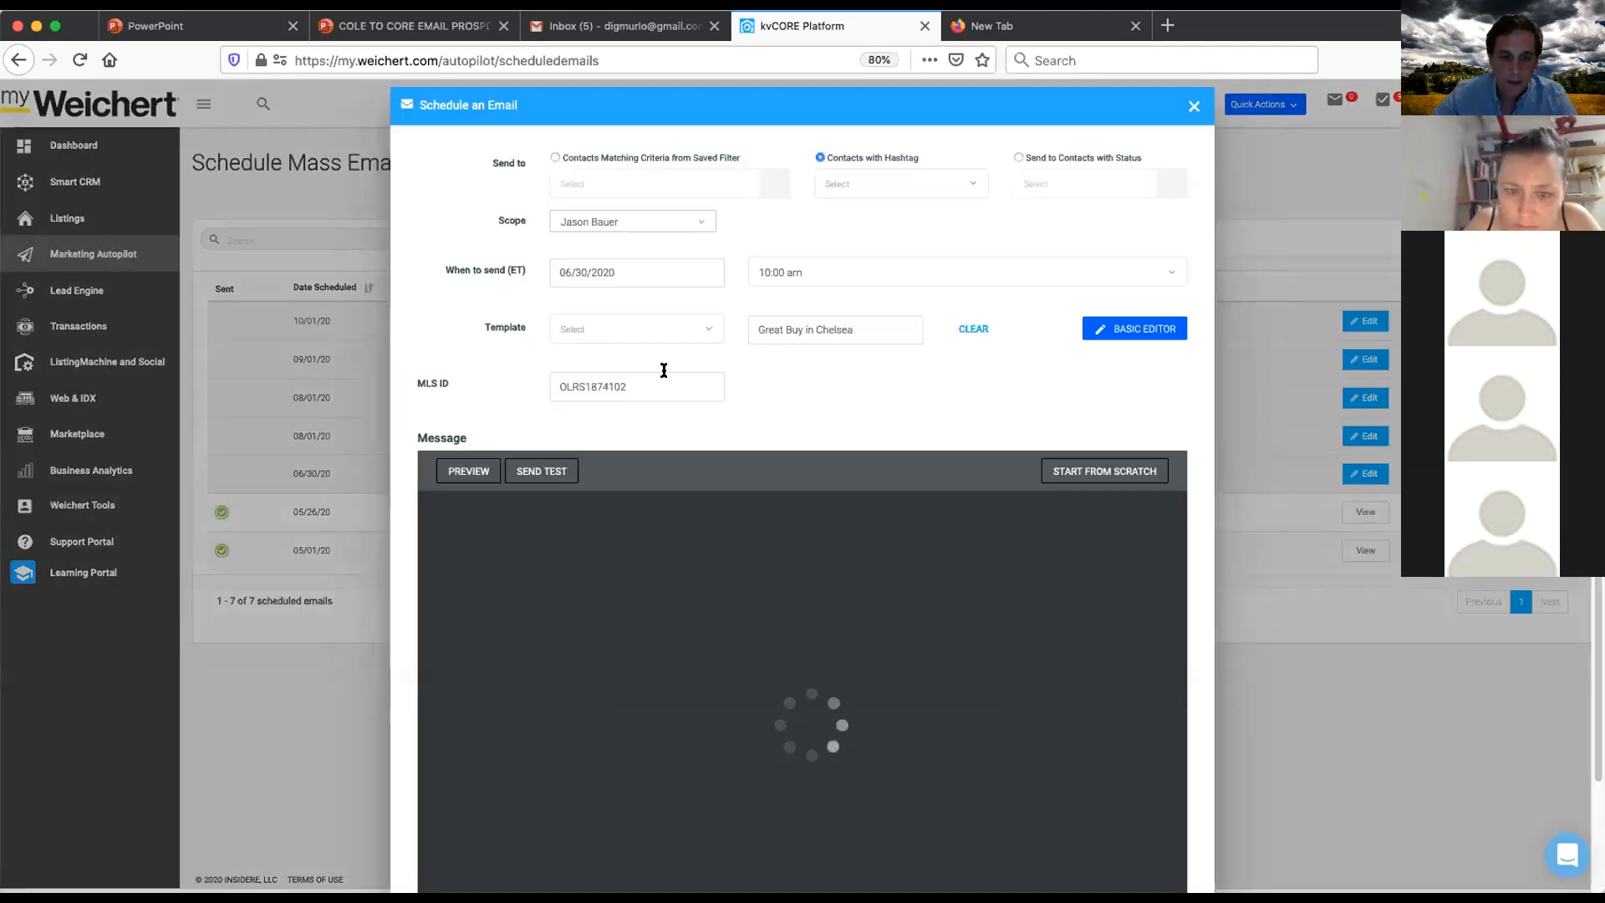
left_click(467, 472)
scroll(920, 601, "down", 5)
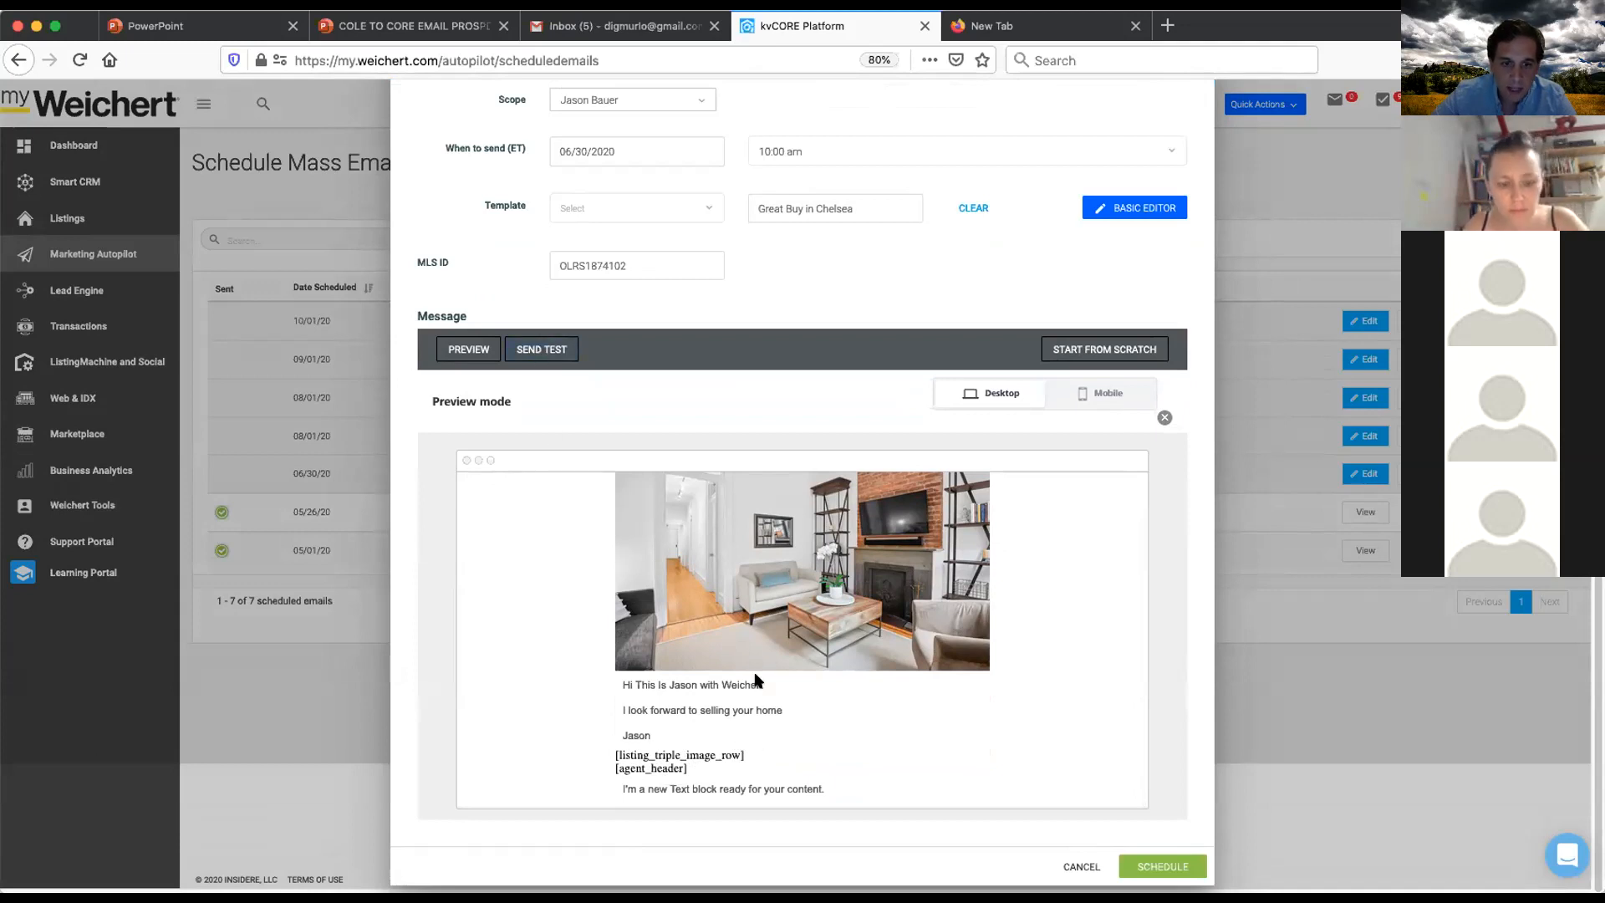
left_click(536, 351)
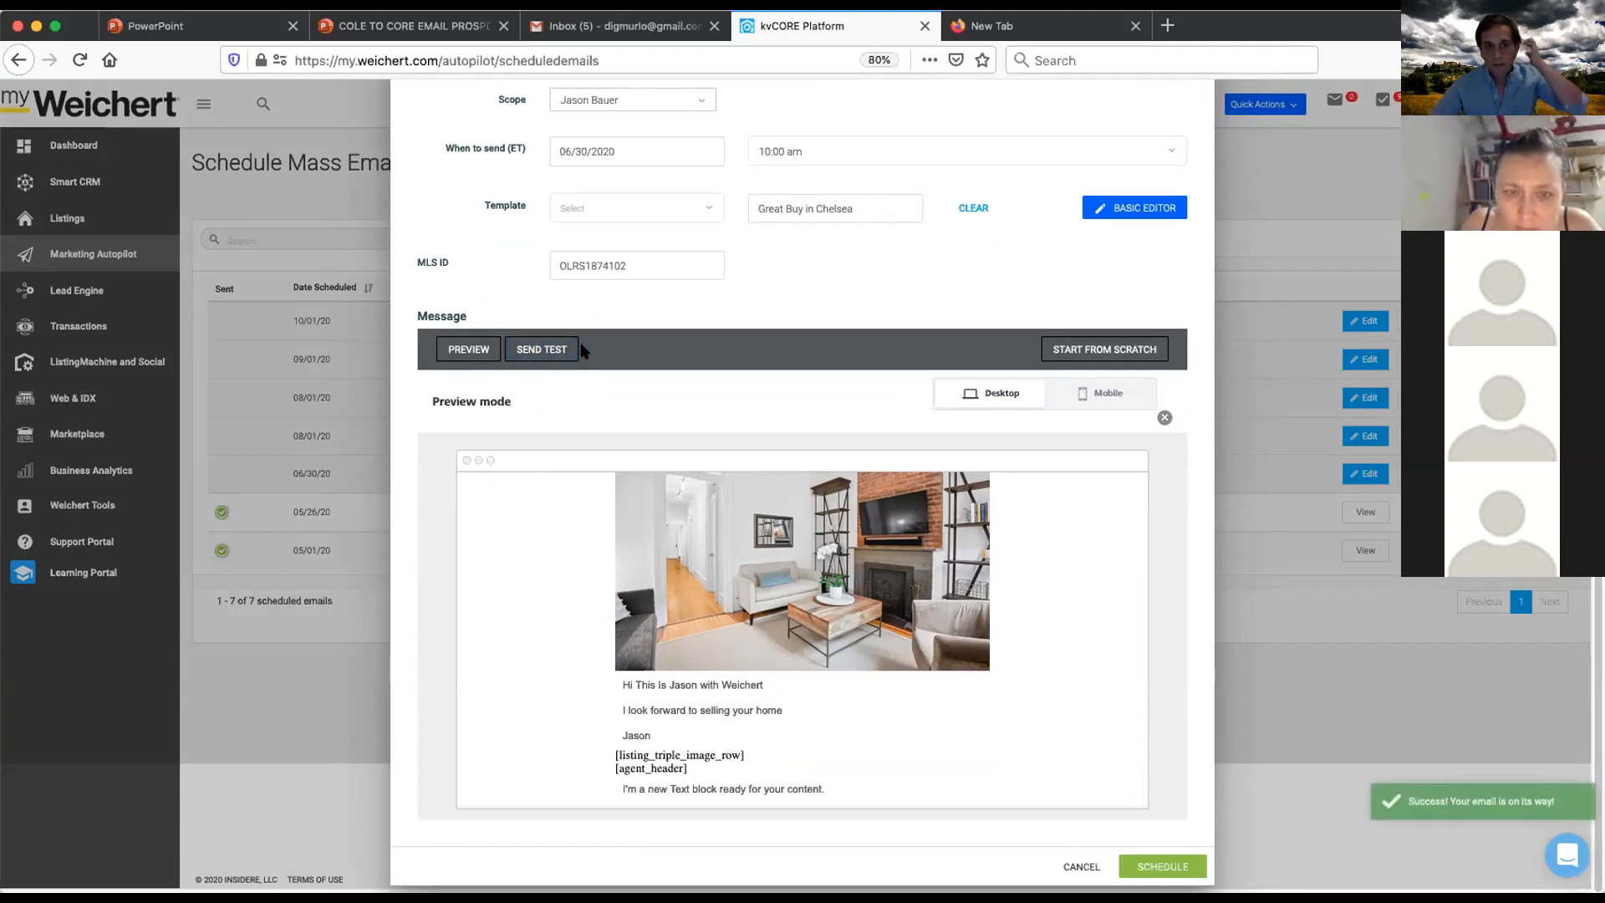
left_click(532, 351)
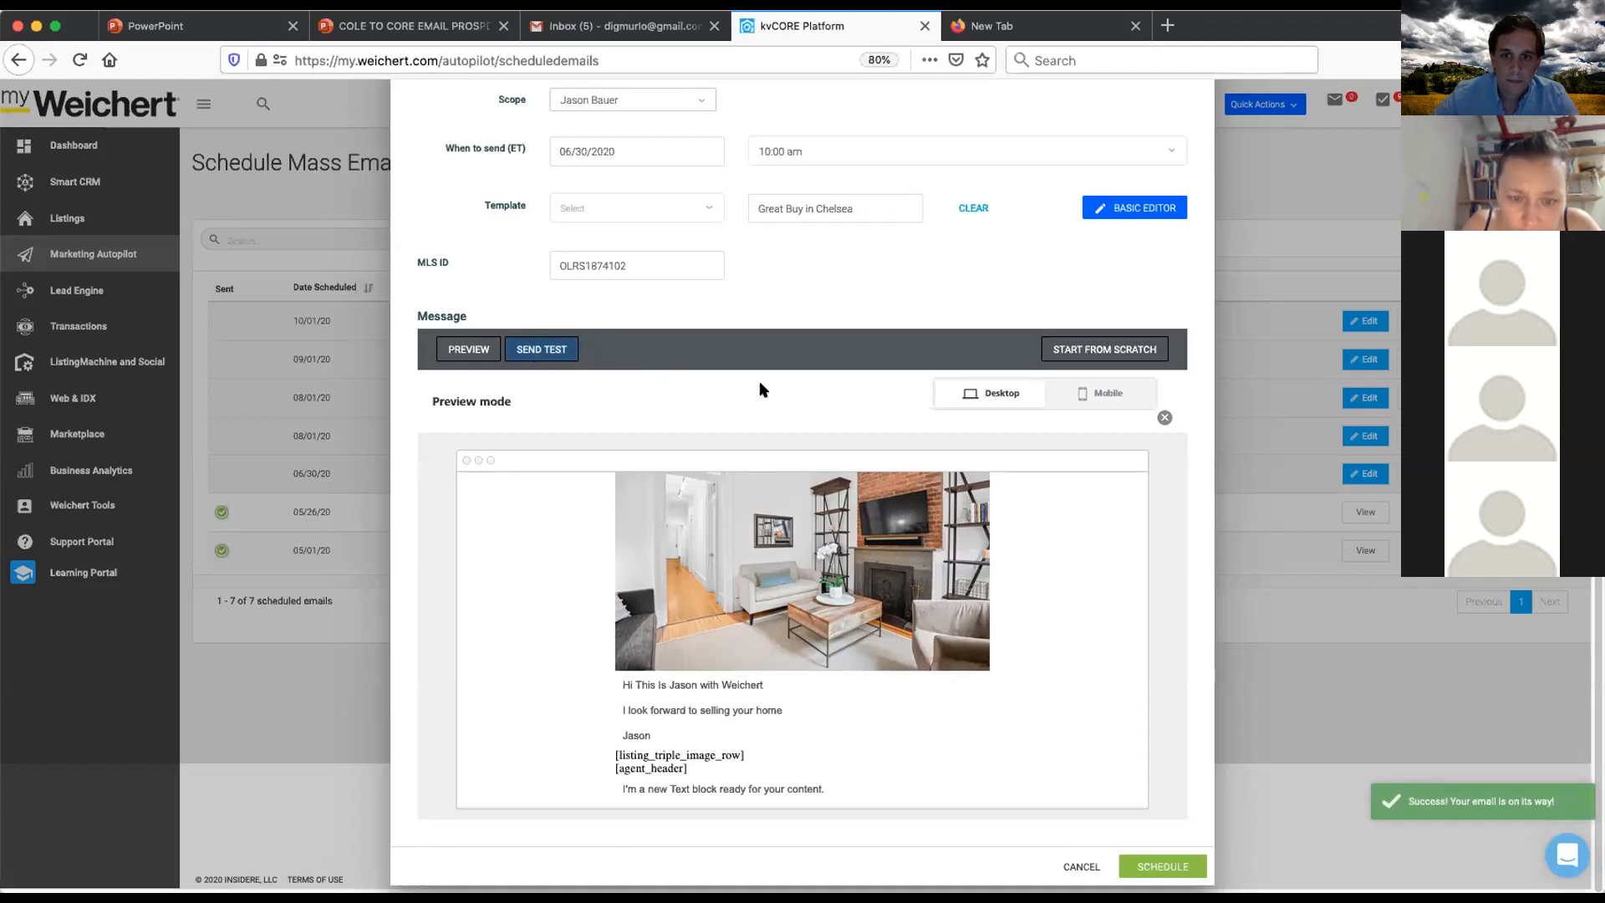
scroll(763, 388, "up", 3)
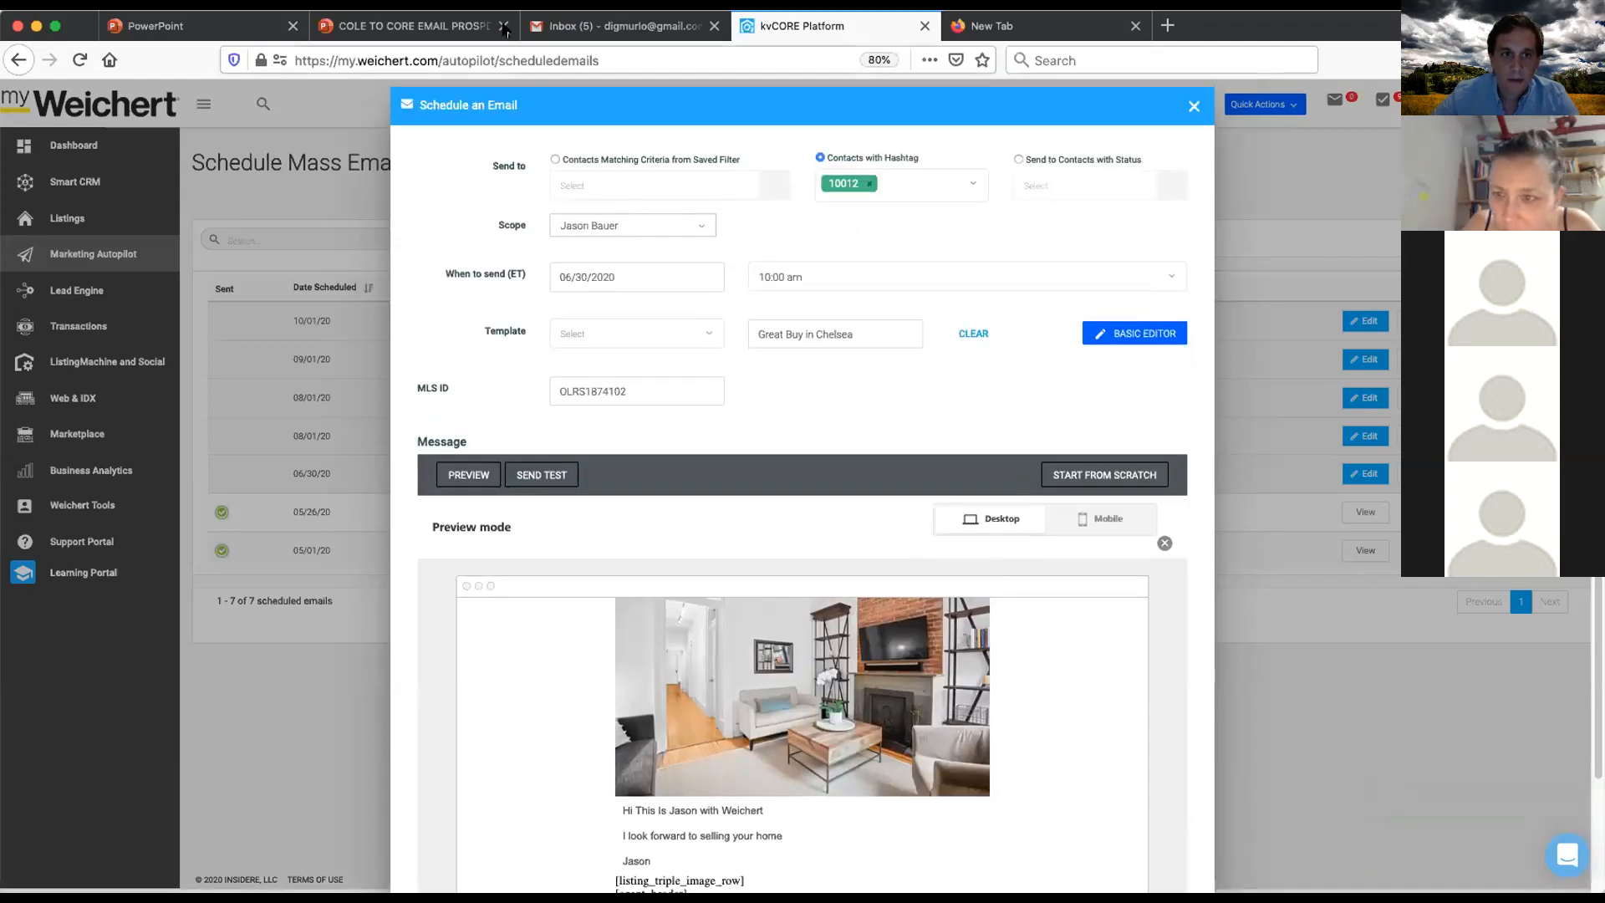
- Switch to the Gmail inbox and check its category tabs for the test email
left_click(619, 25)
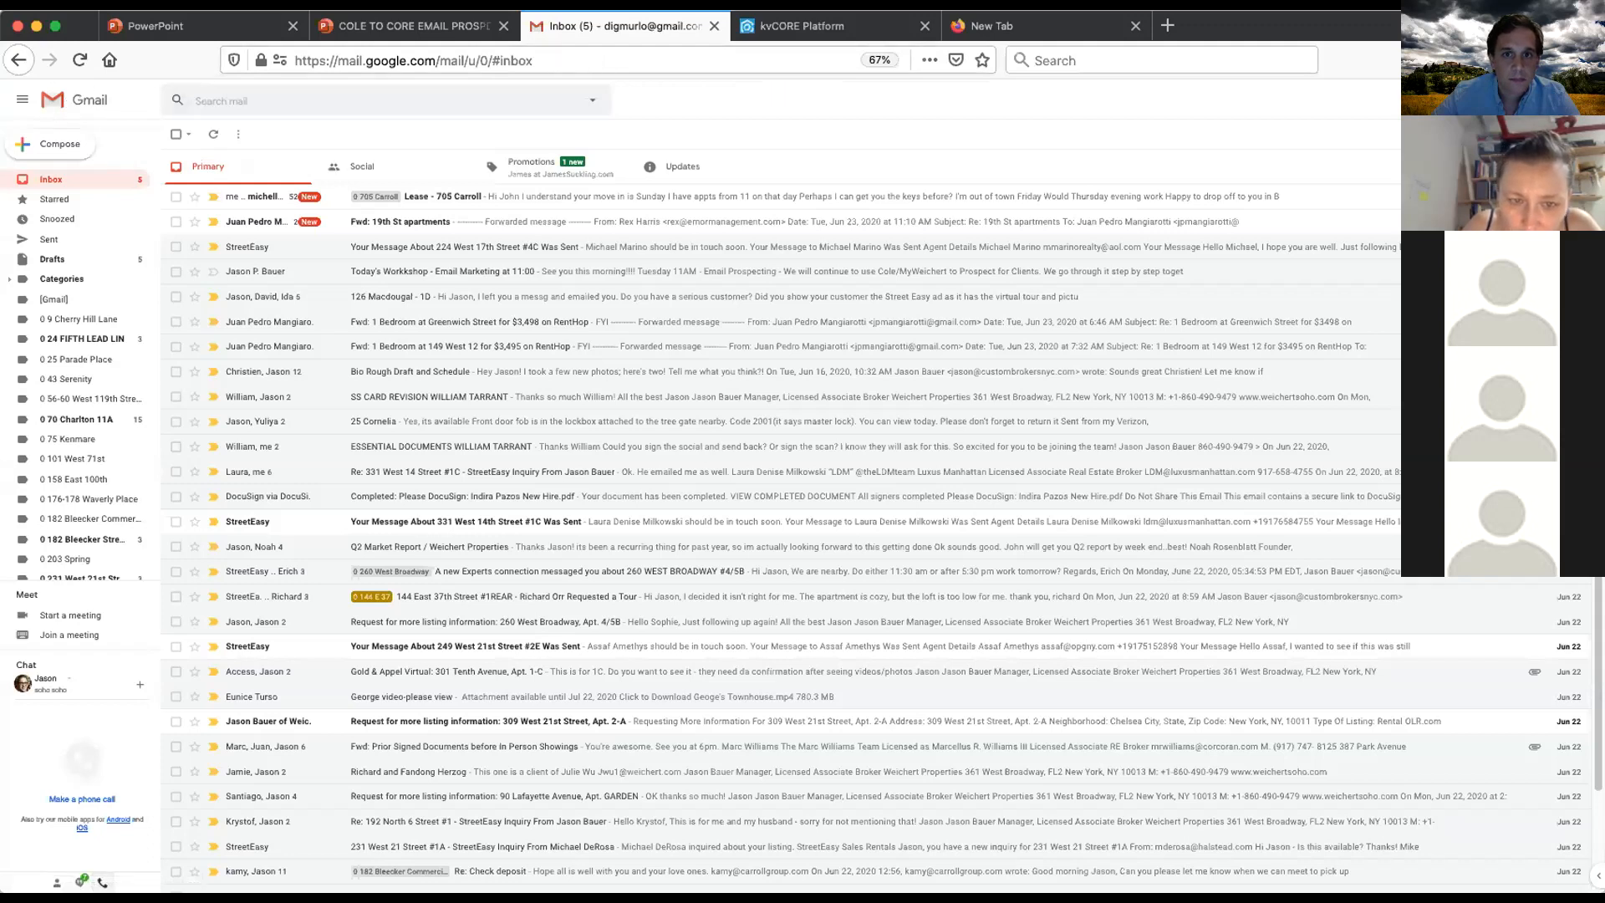
left_click(780, 26)
left_click(631, 26)
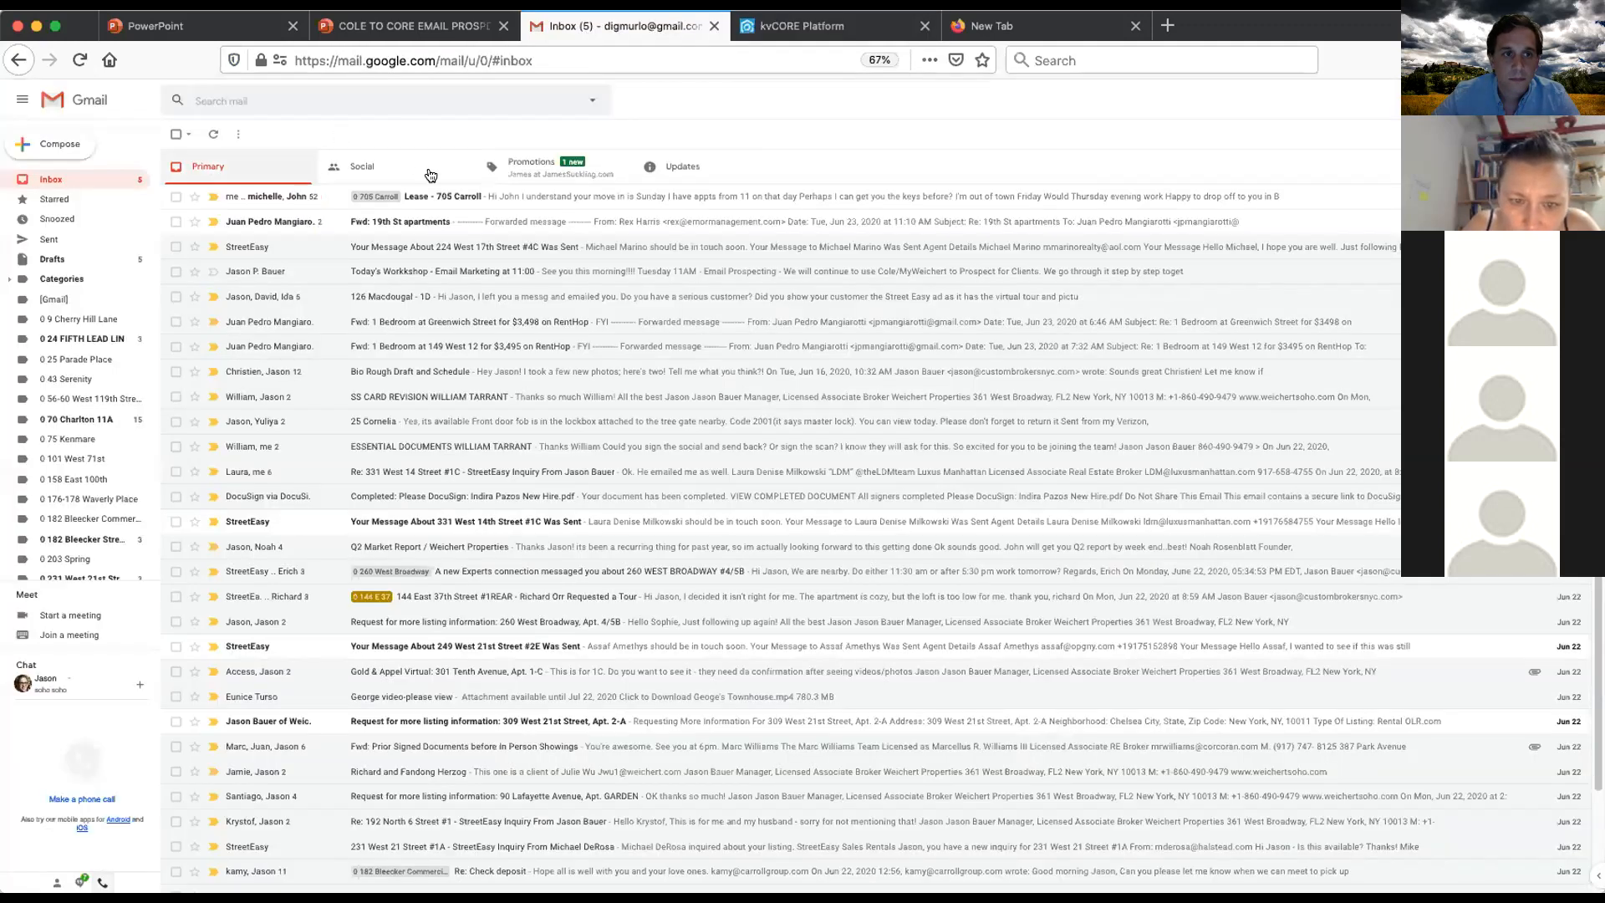
left_click(430, 172)
left_click(677, 167)
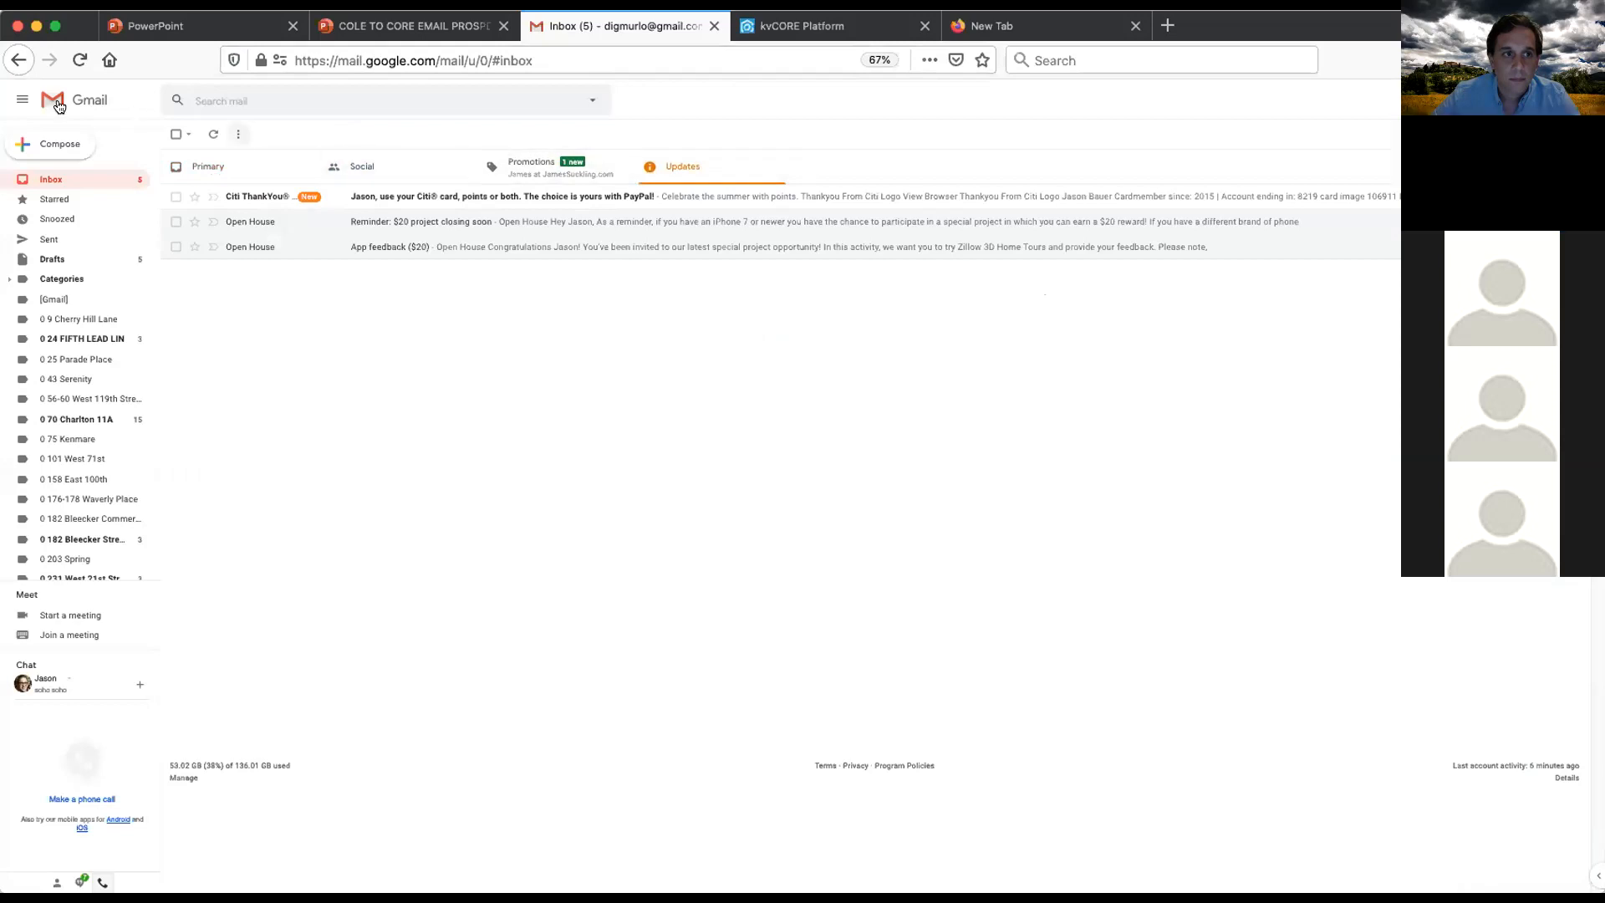
- Return to the open scheduled email dialog and send another test message from its preview
left_click(244, 167)
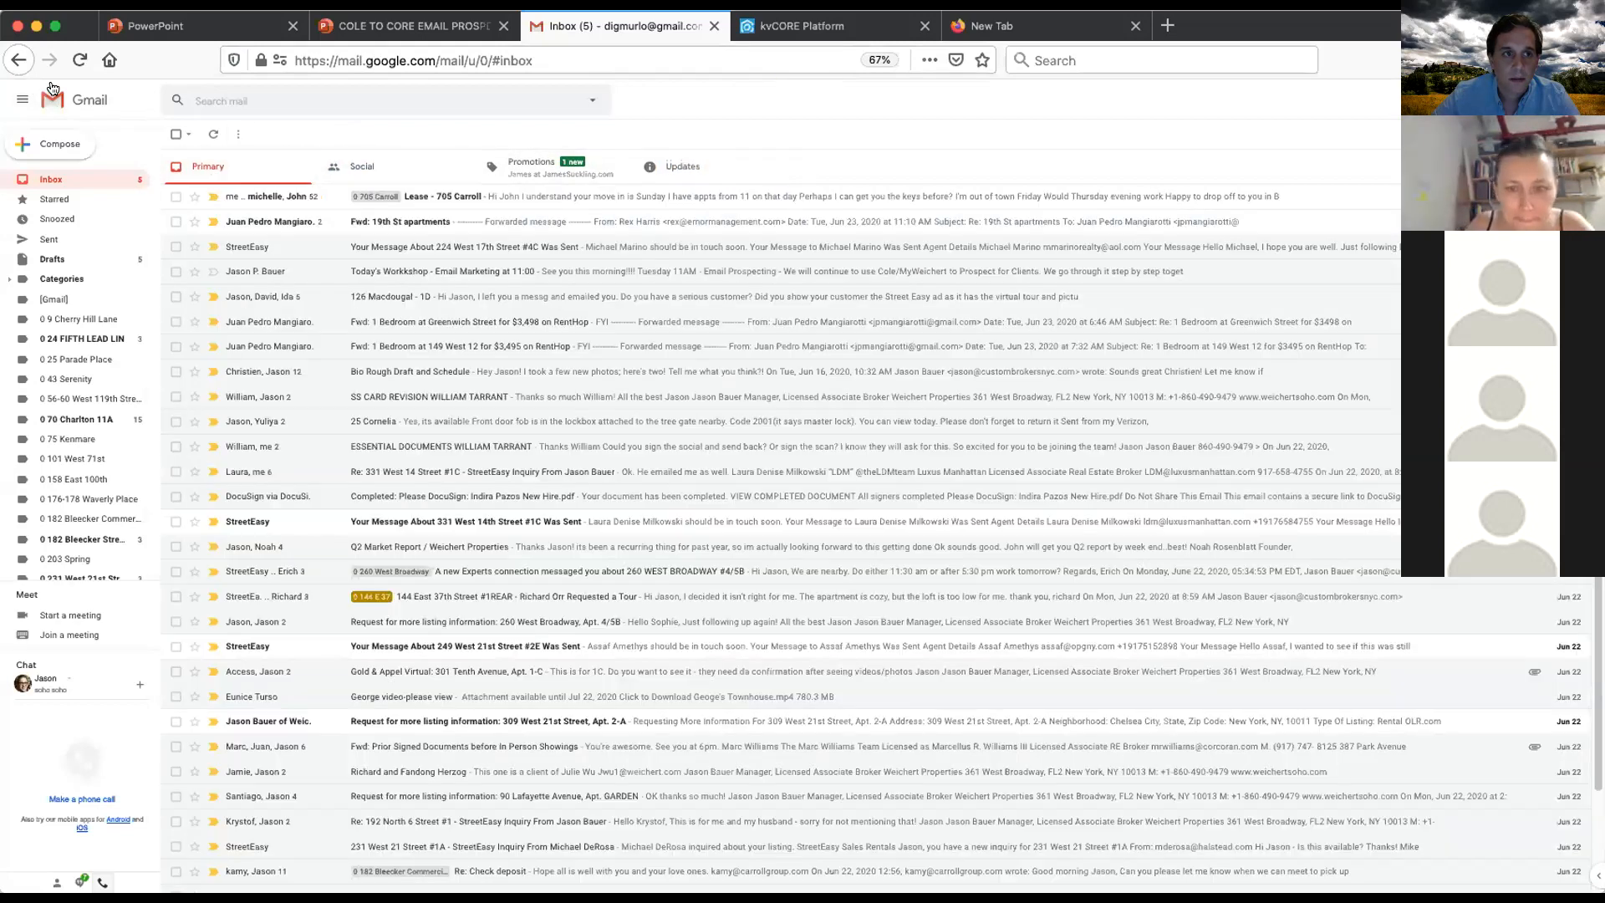
left_click(806, 30)
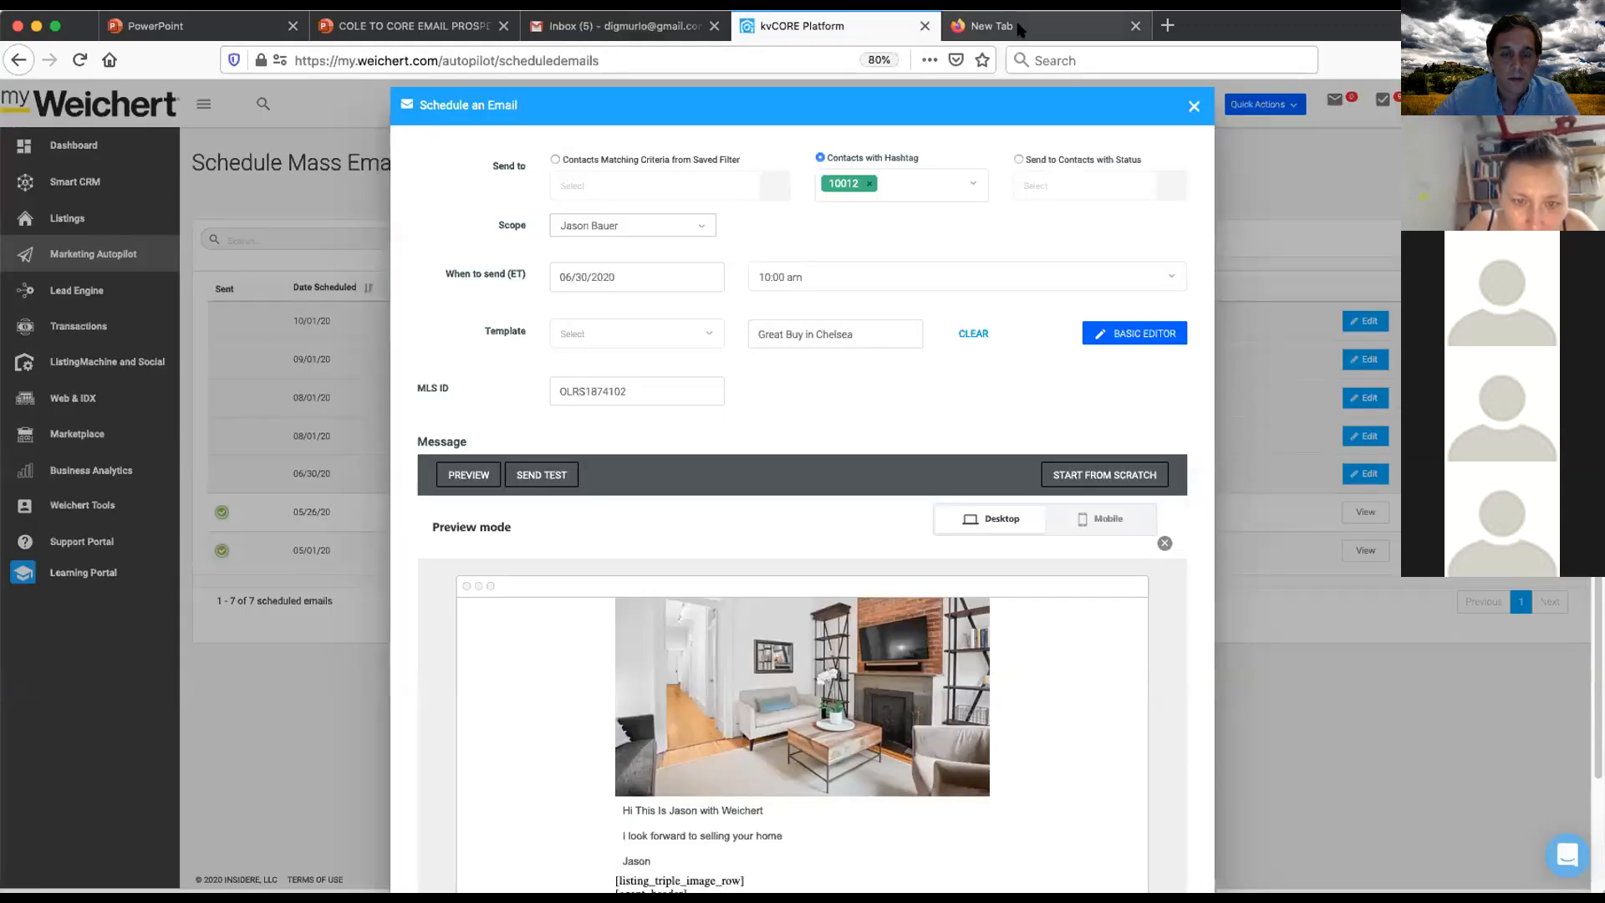
left_click(526, 481)
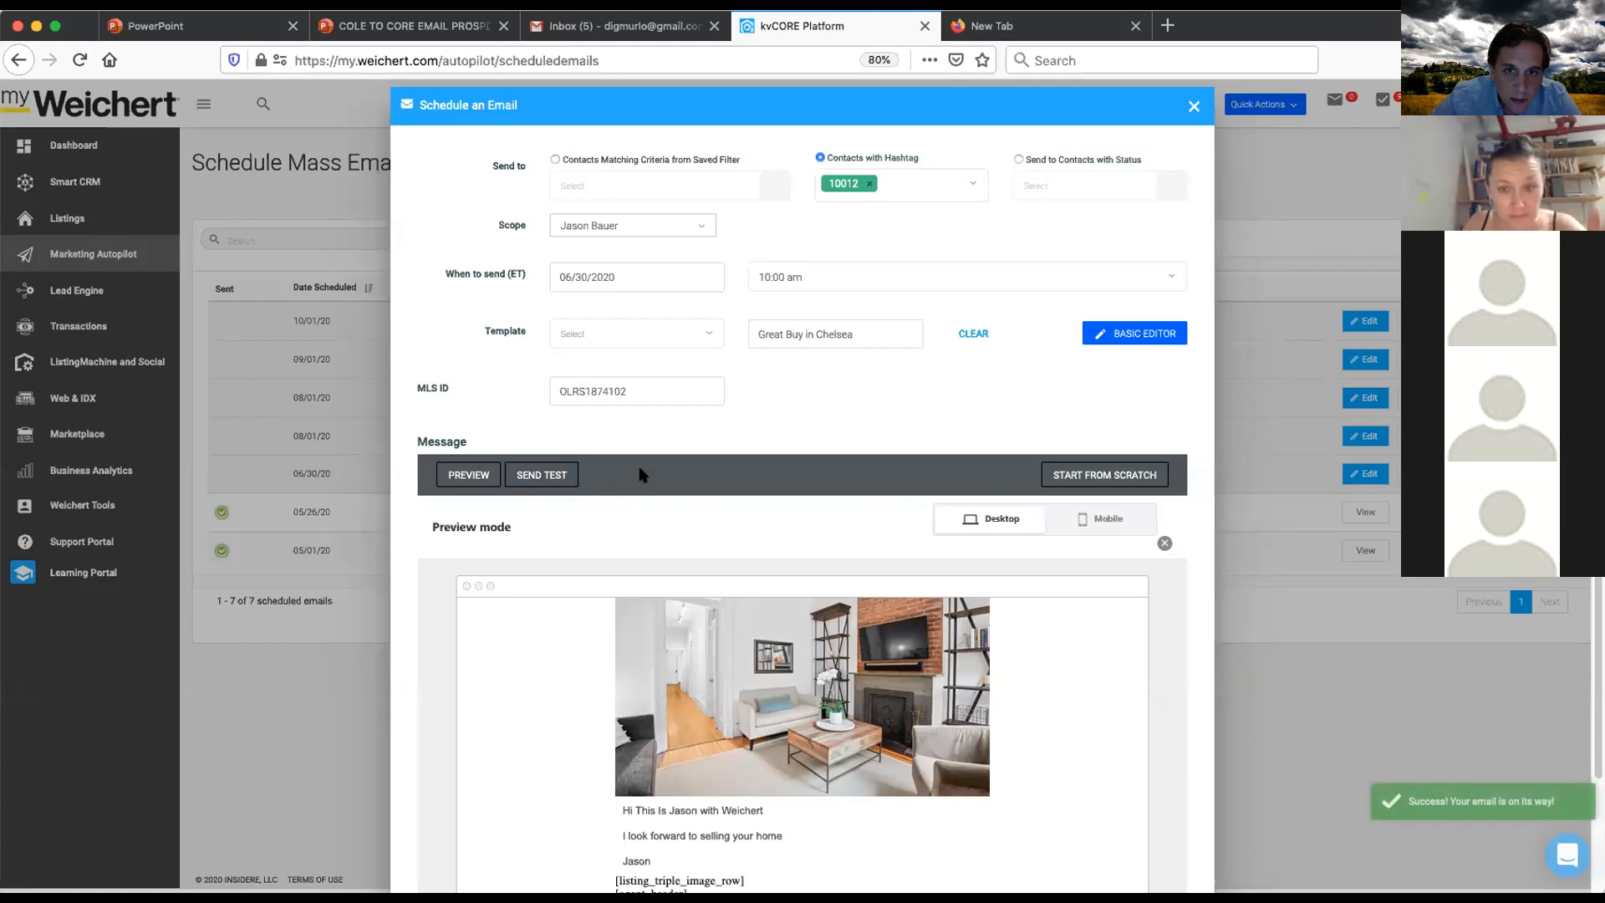
scroll(643, 475, "down", 2)
scroll(642, 475, "up", 2)
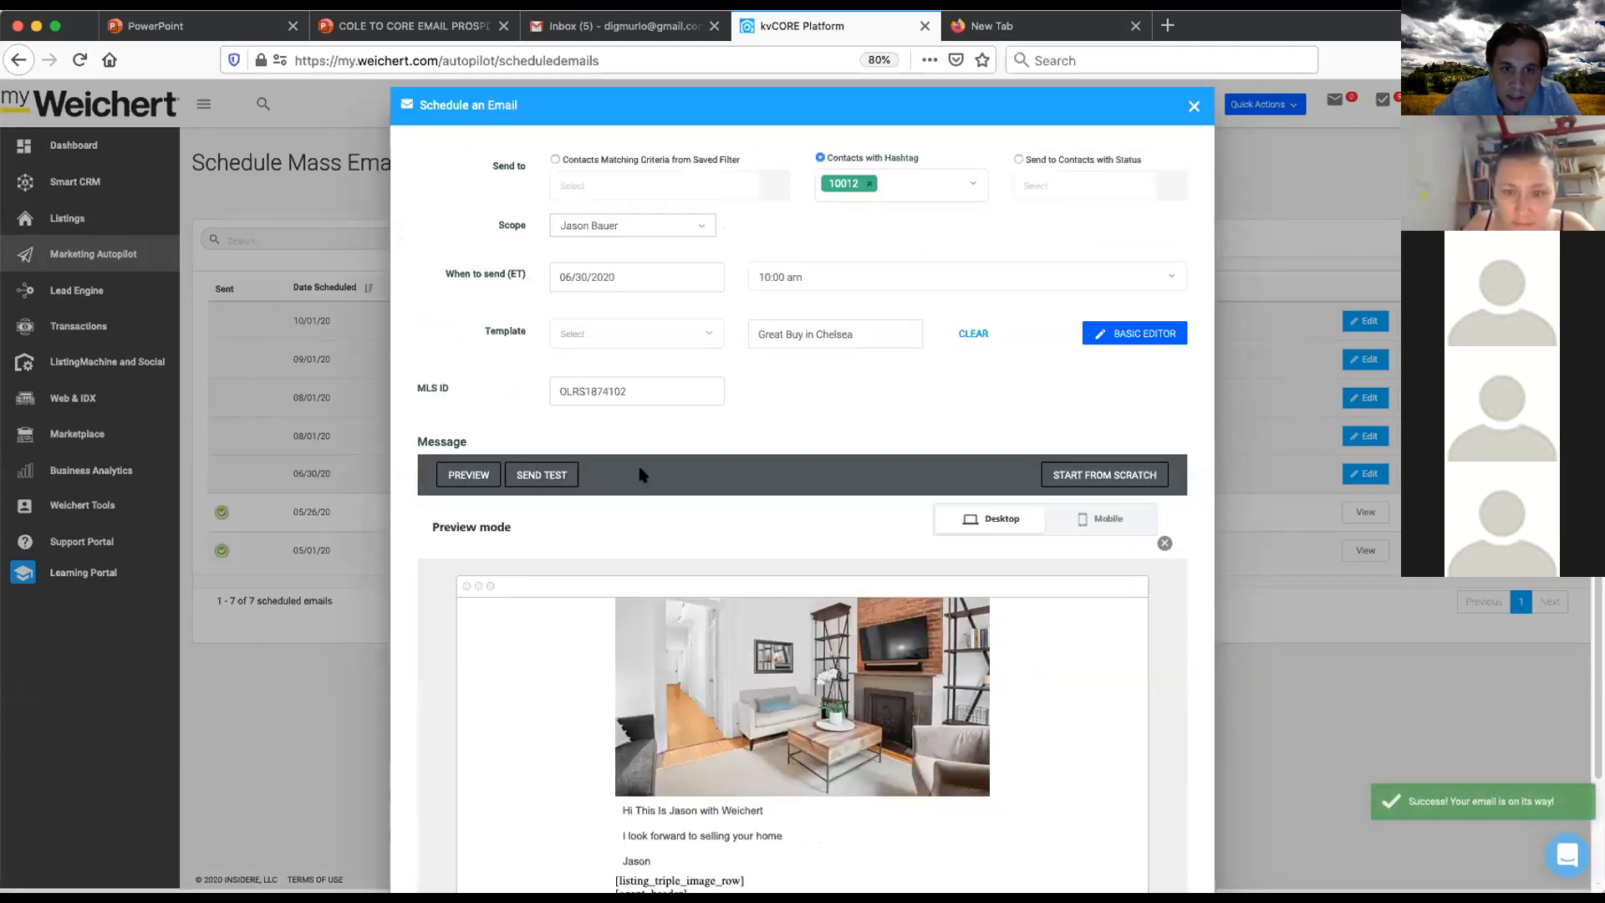
scroll(640, 470, "down", 2)
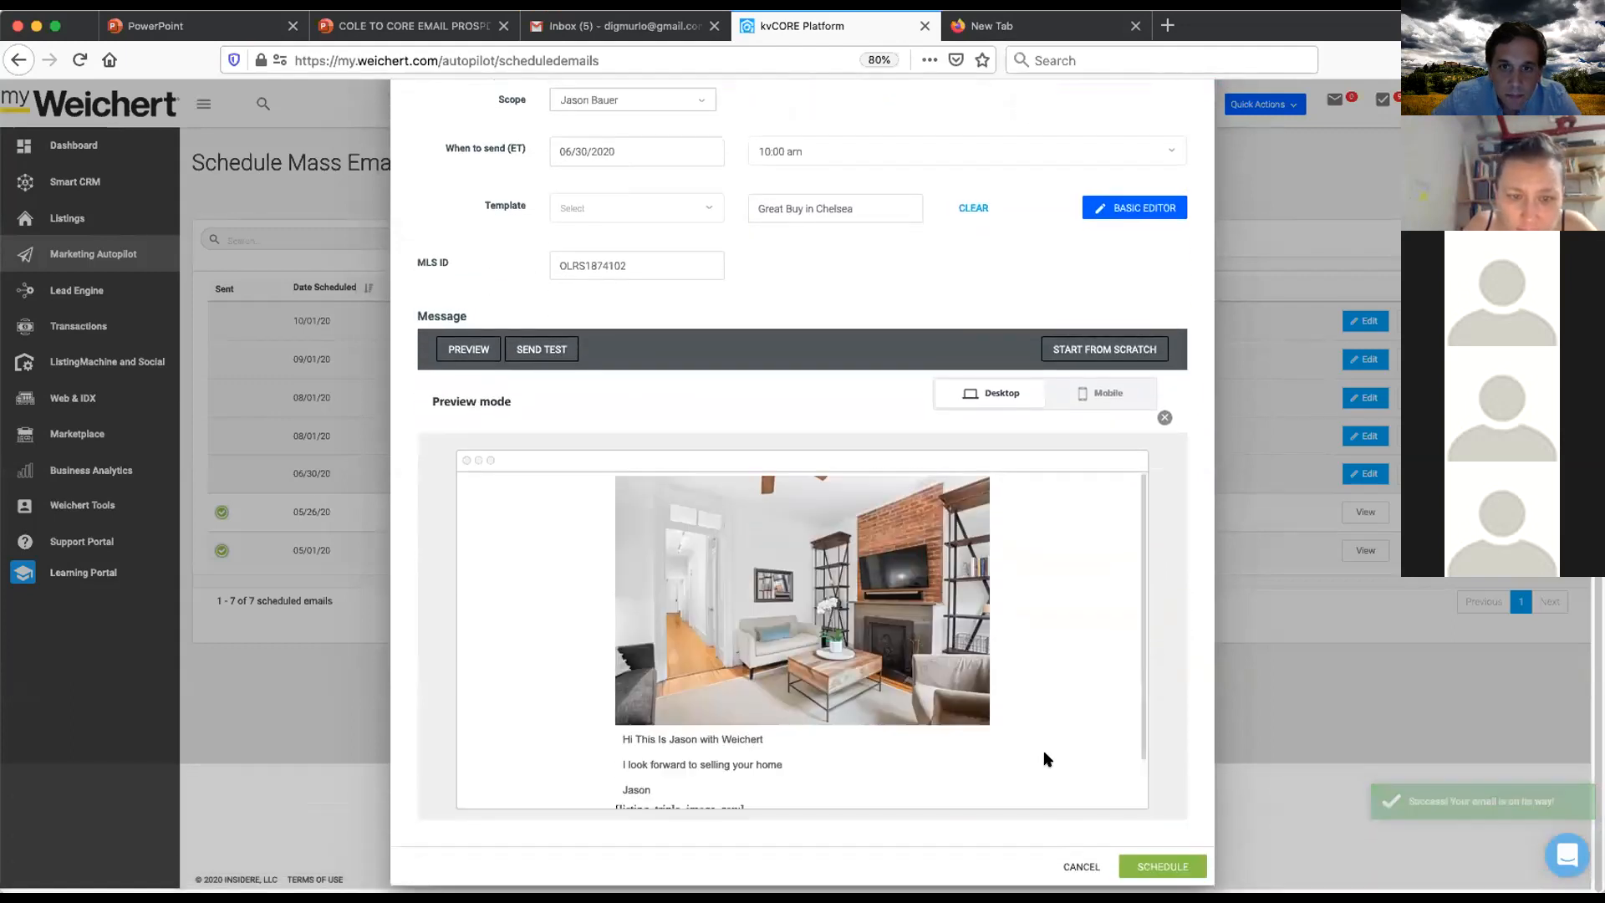
scroll(706, 487, "up", 2)
- Check the Gmail inbox for the test message
left_click(619, 26)
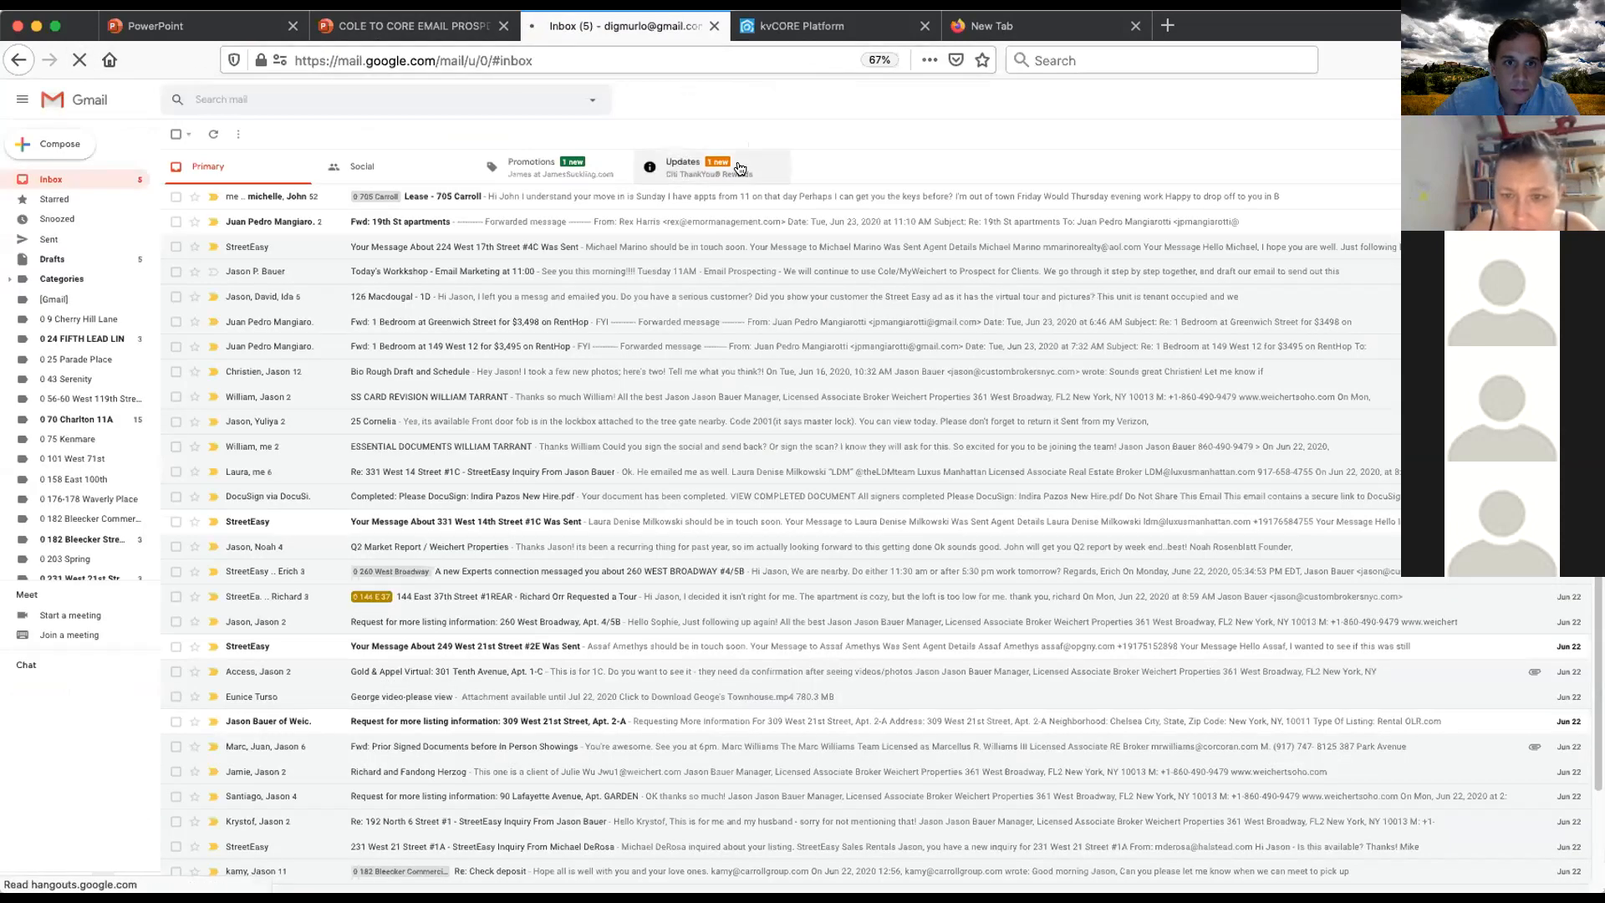
left_click(786, 27)
scroll(514, 439, "down", 3)
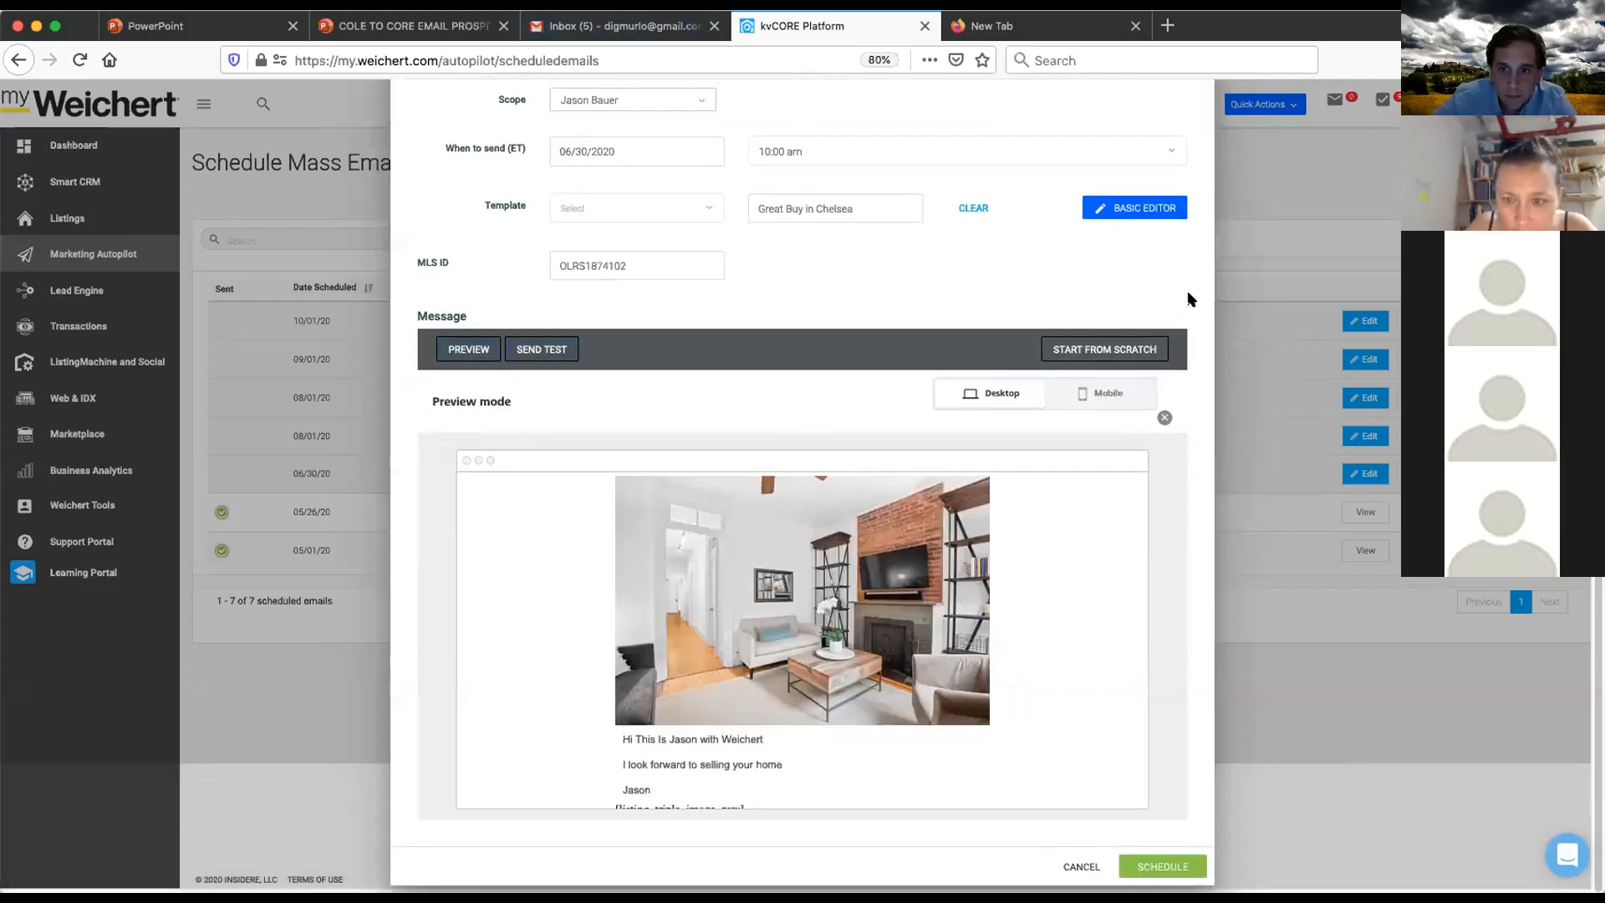
- Close the preview and send a test of the email from the editor view
left_click(1163, 416)
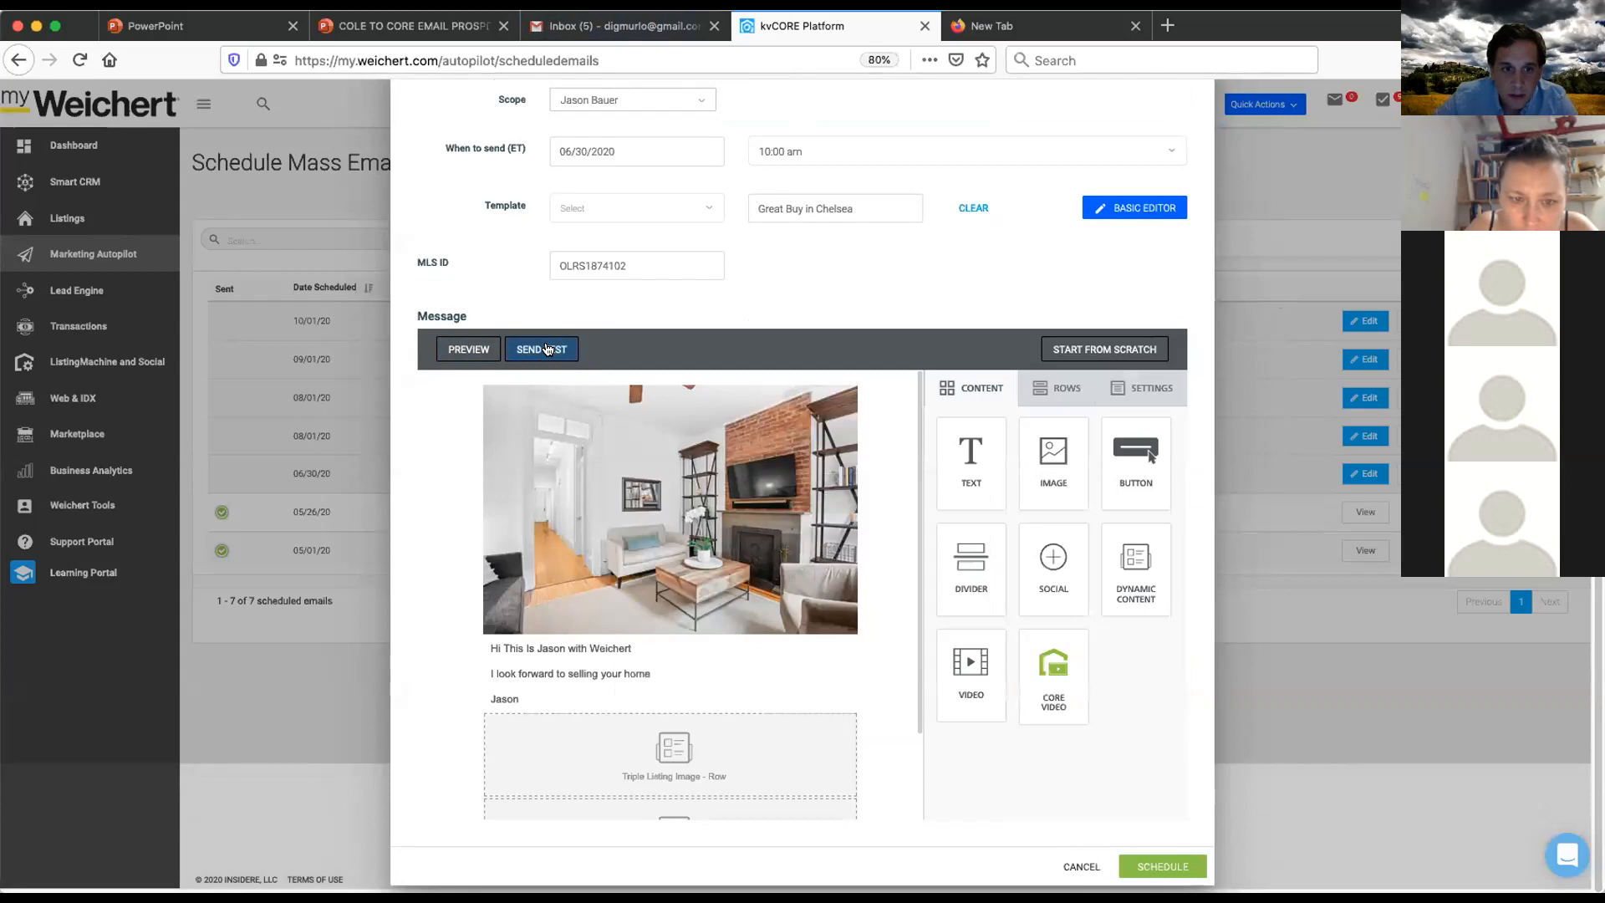
left_click(548, 349)
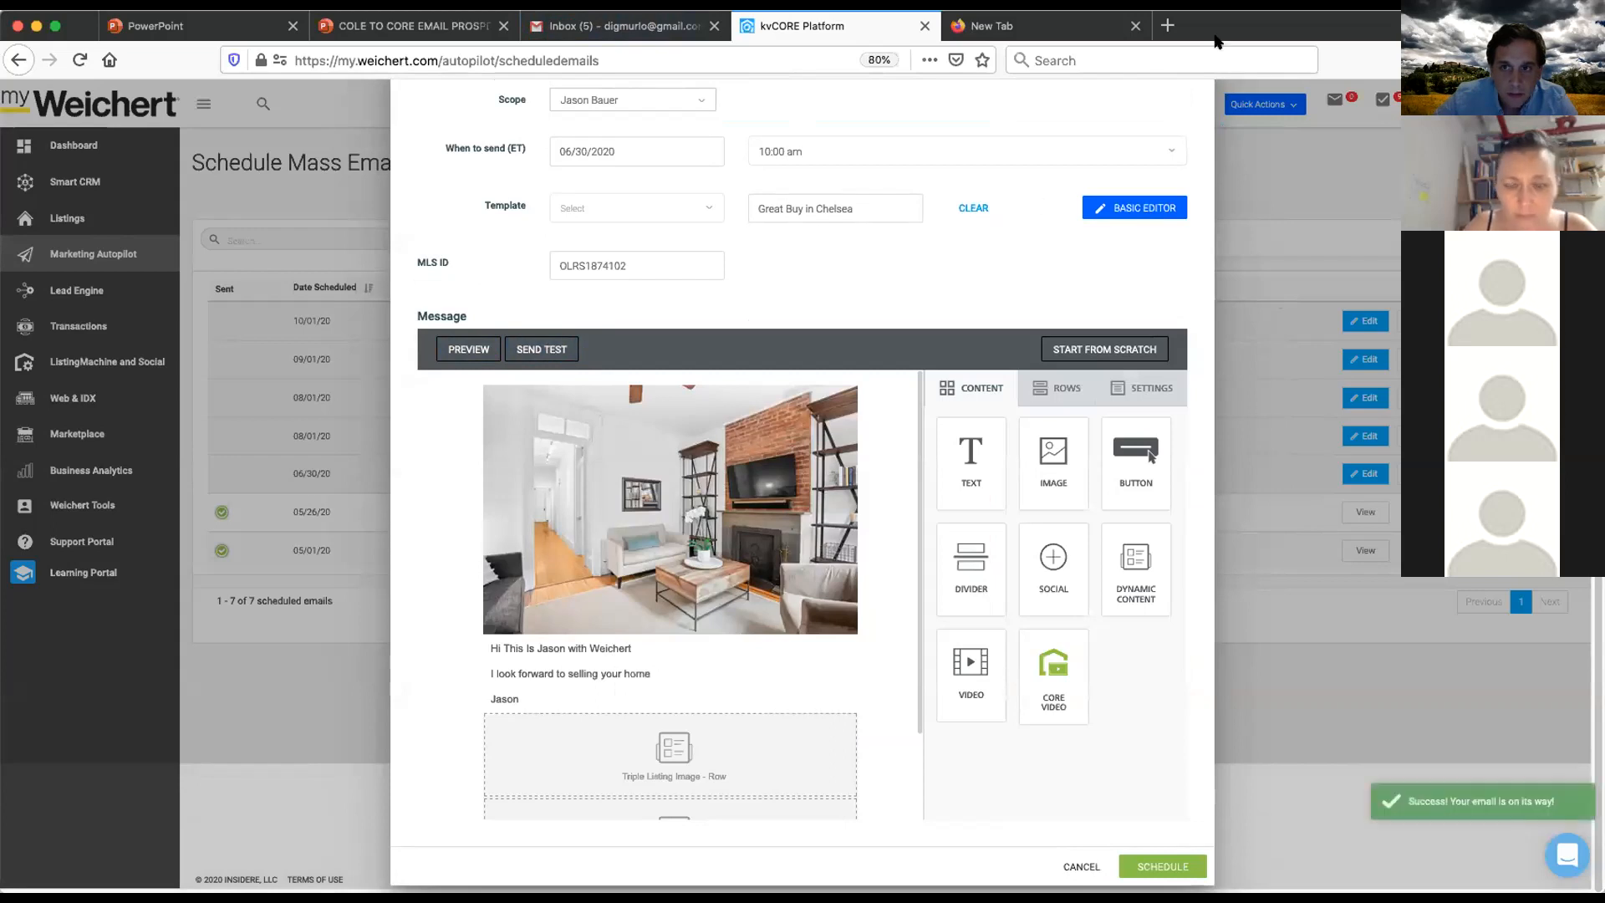
scroll(853, 649, "down", 2)
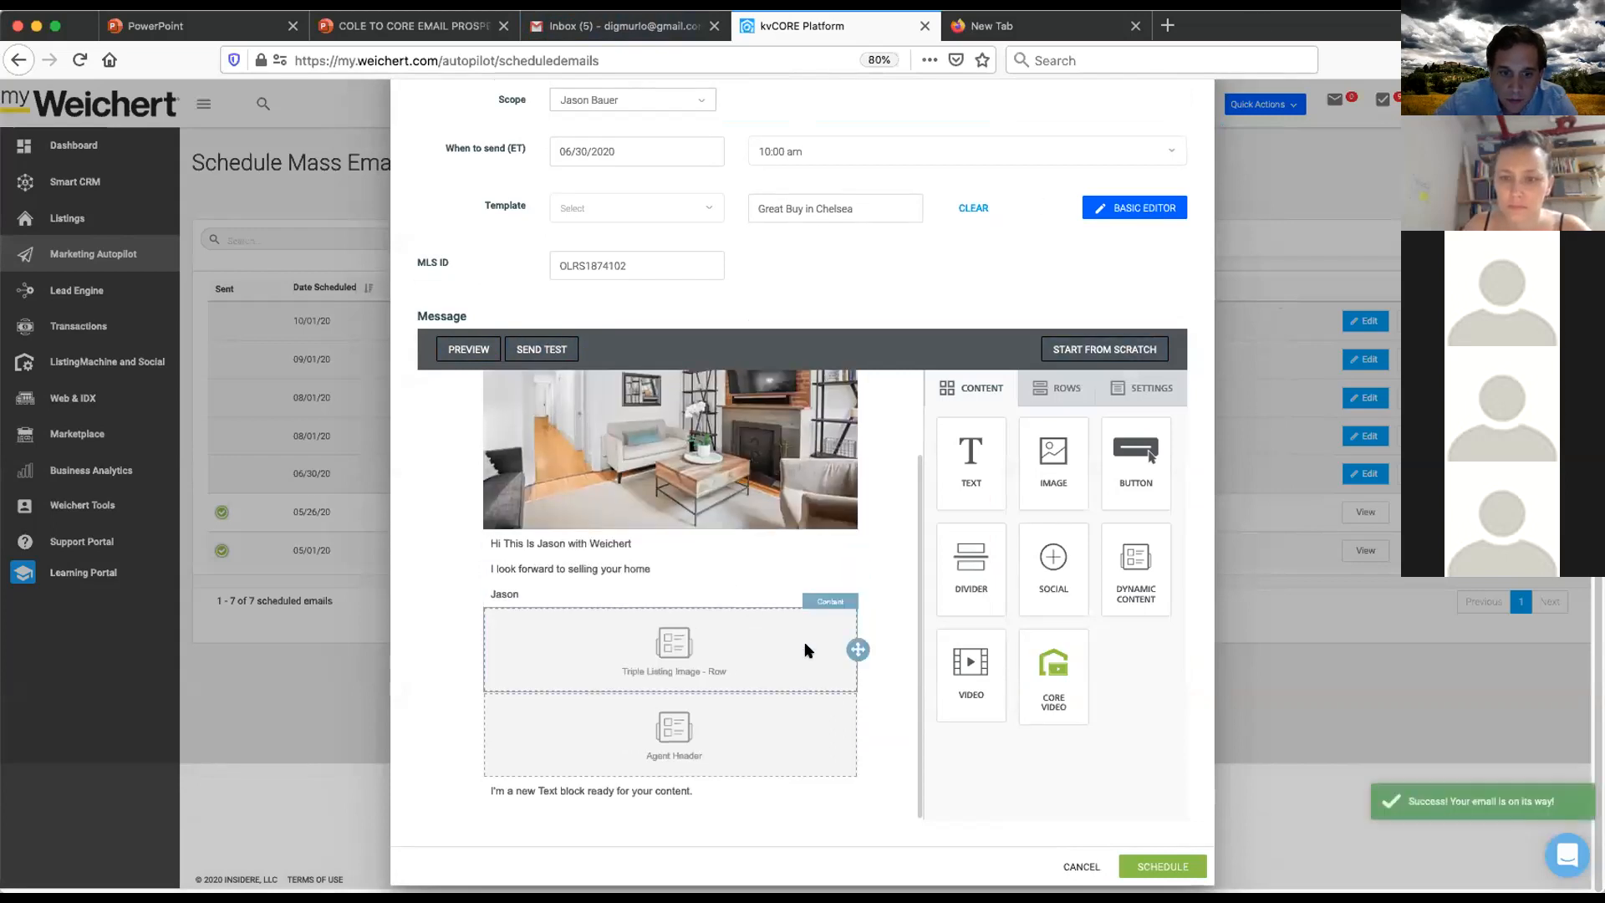
scroll(917, 755, "up", 3)
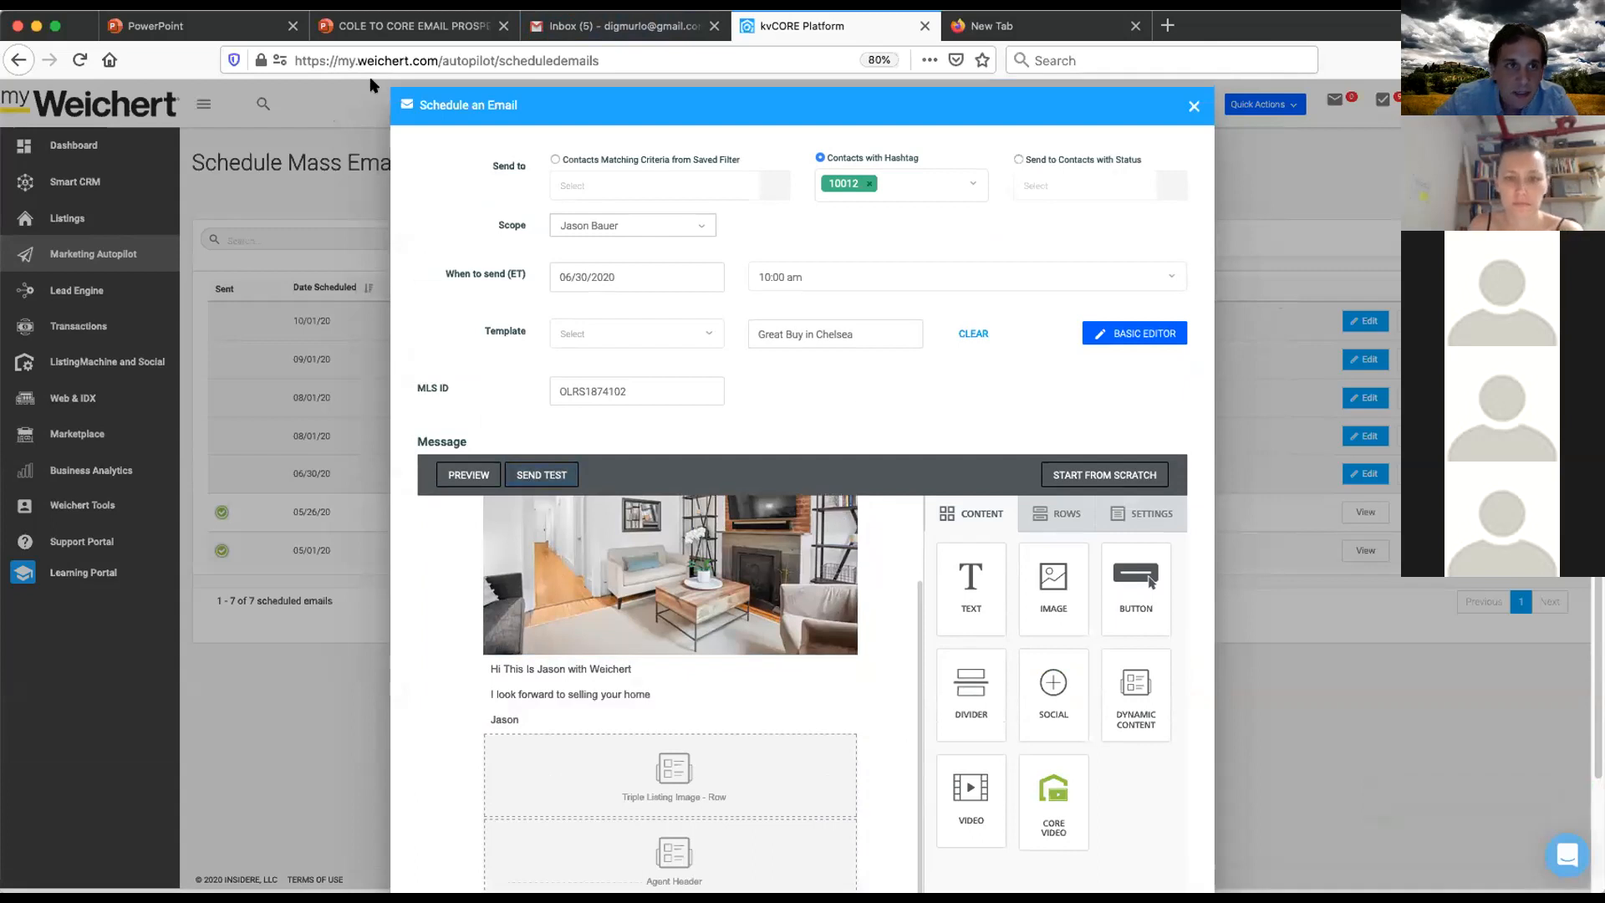
- Check the Gmail inbox again for the test message
left_click(619, 26)
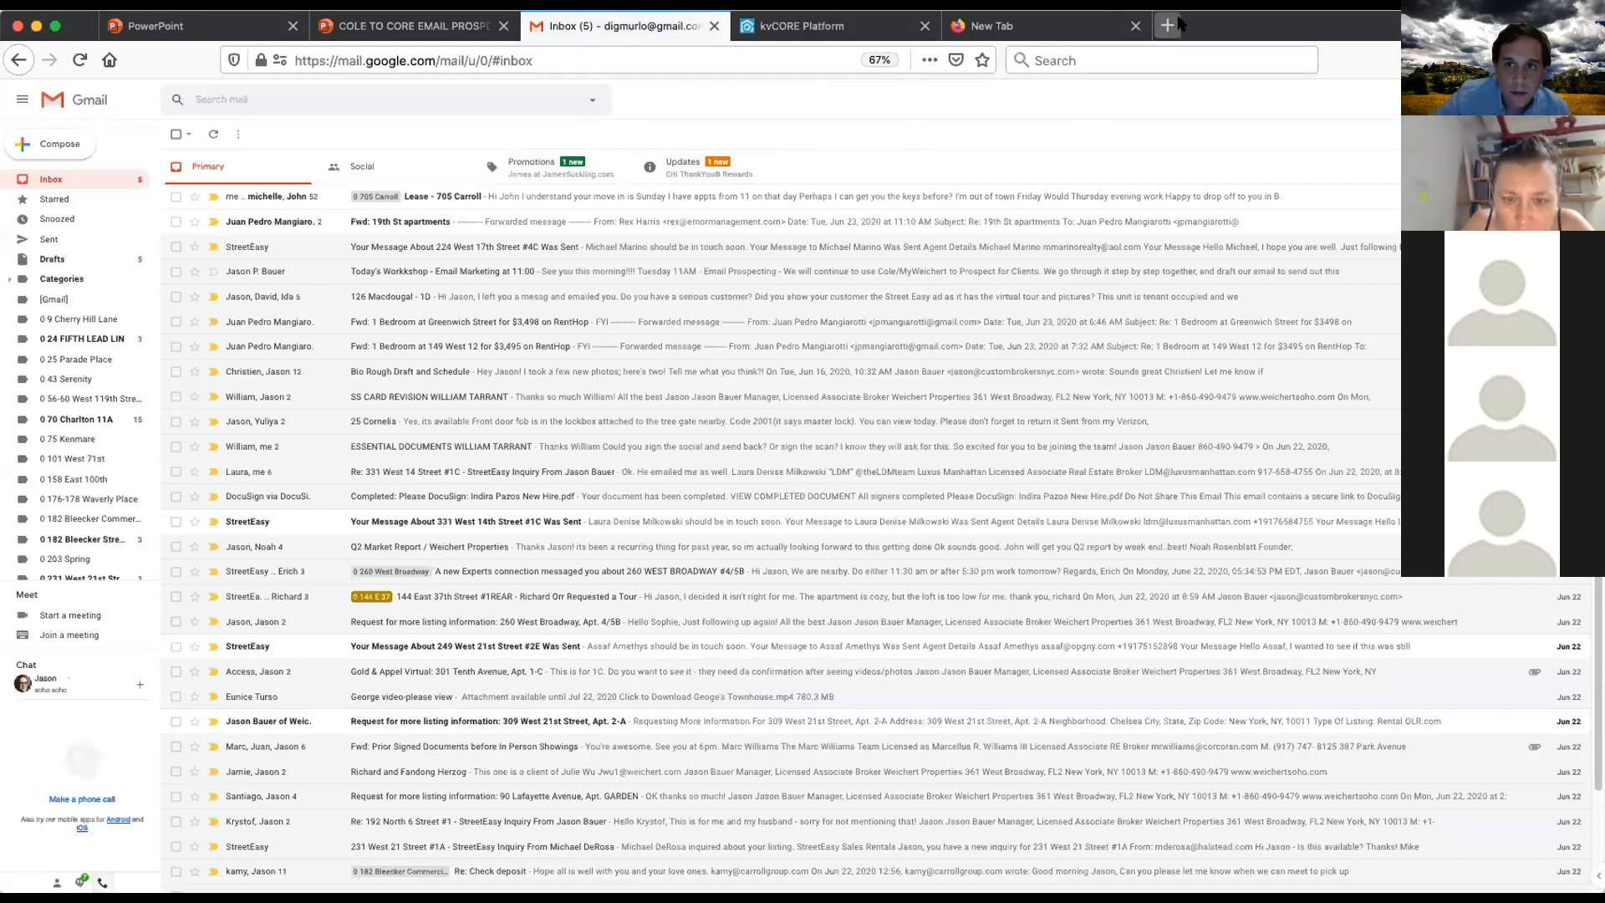
left_click(803, 26)
scroll(931, 340, "down", 3)
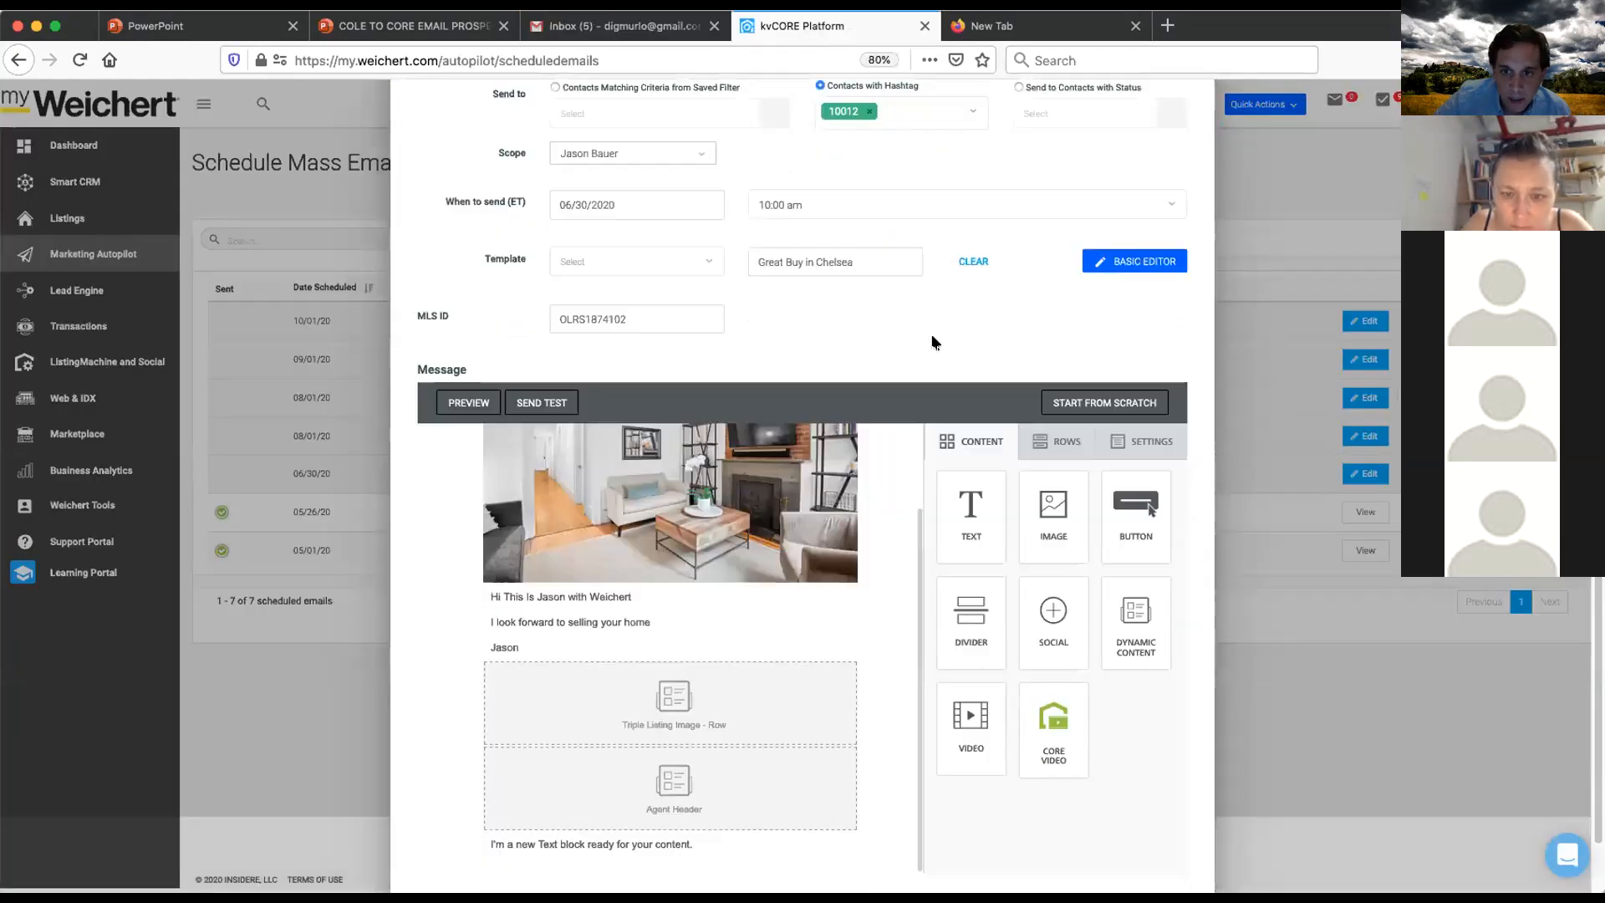
scroll(1168, 307, "up", 3)
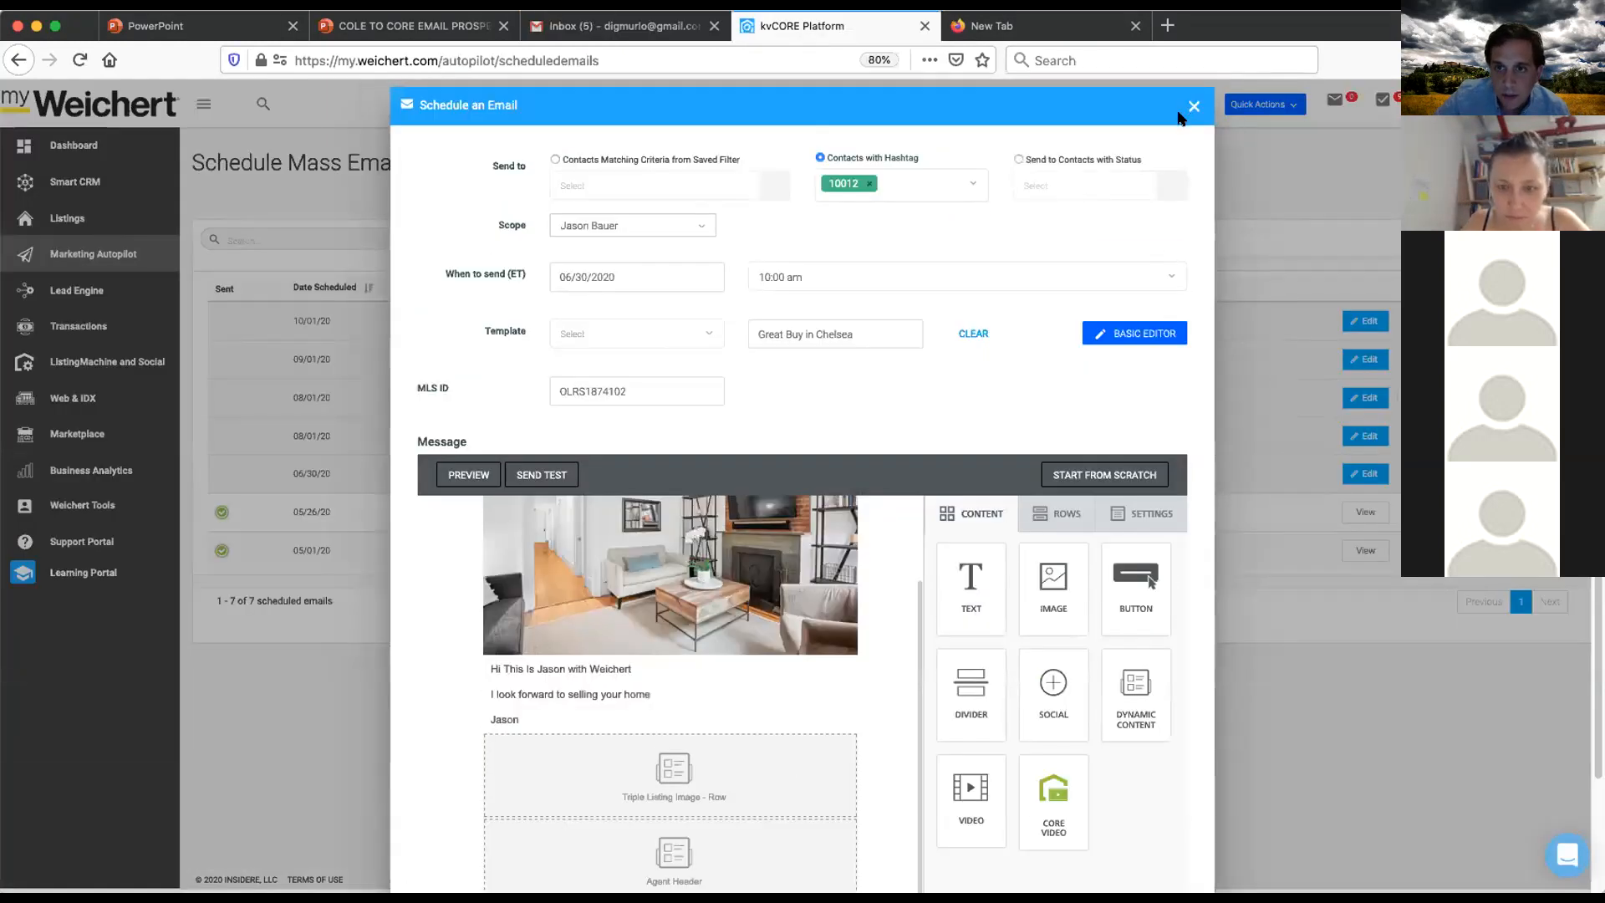
- Close the email dialog, reopen the 06/30/20 Great Buy in Chelsea email, and send test messages again
left_click(1192, 107)
left_click(758, 584)
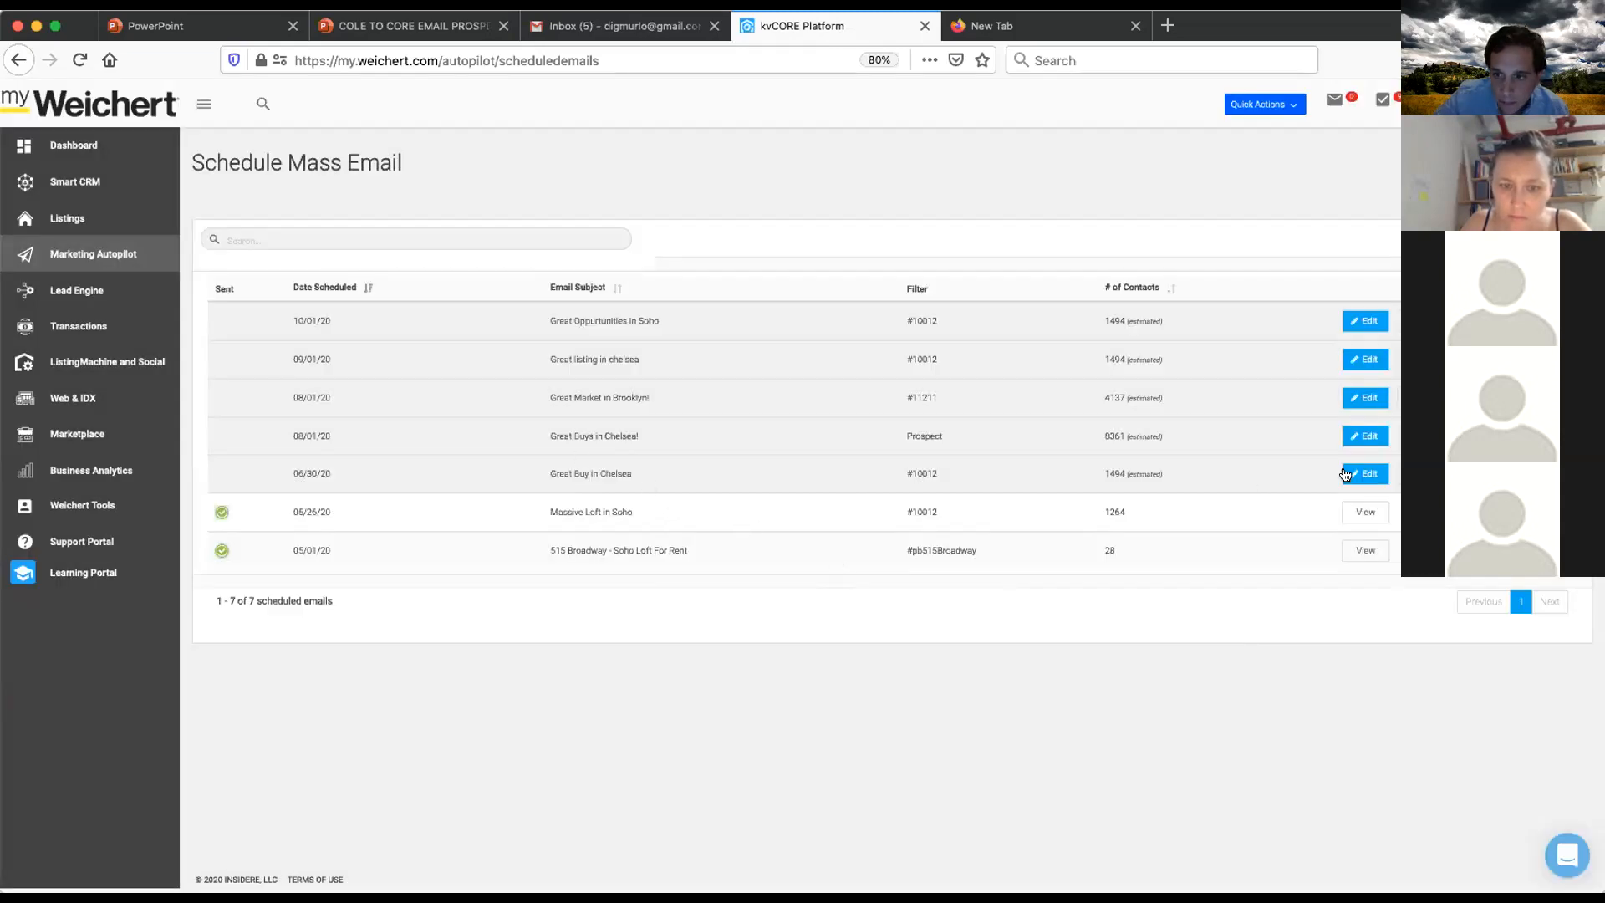
left_click(1378, 476)
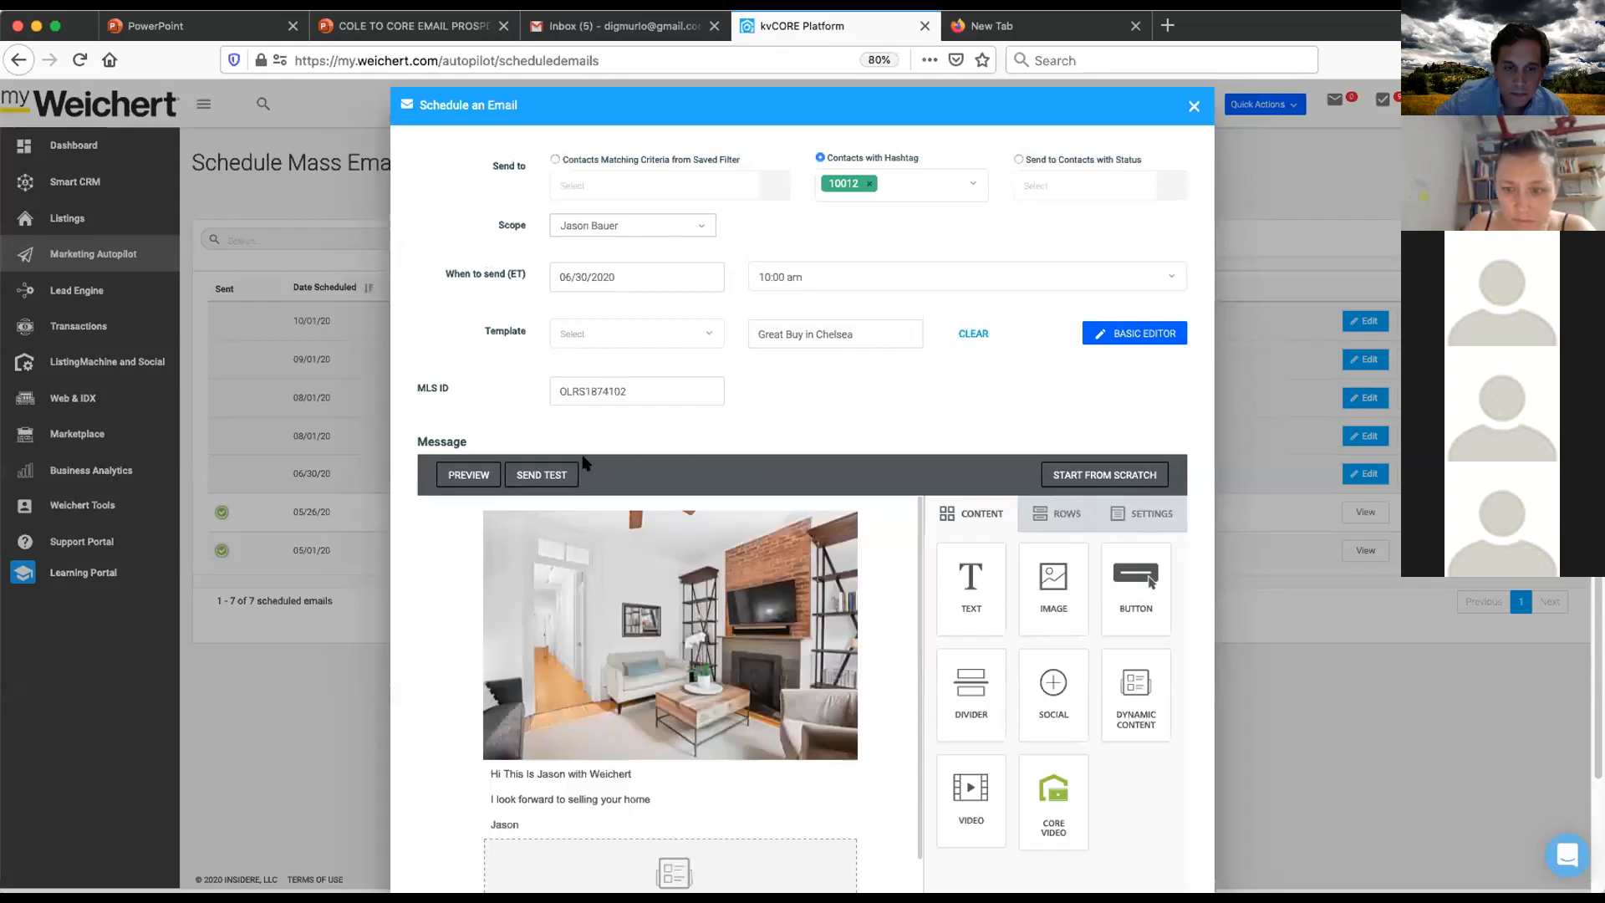
left_click(537, 475)
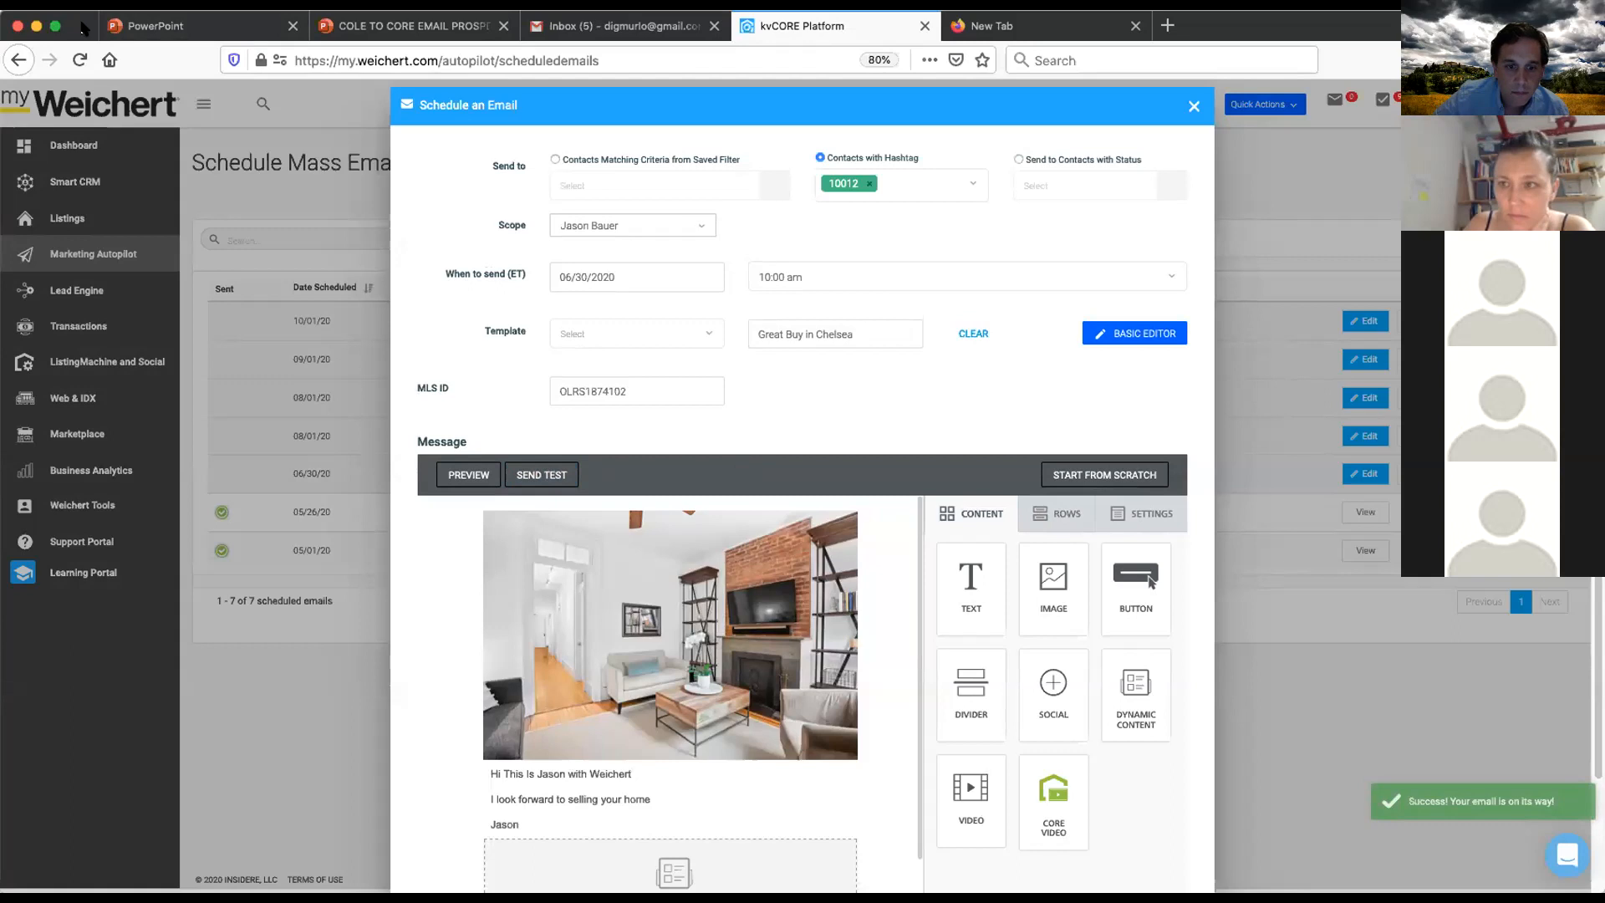
scroll(857, 566, "down", 2)
scroll(861, 575, "up", 2)
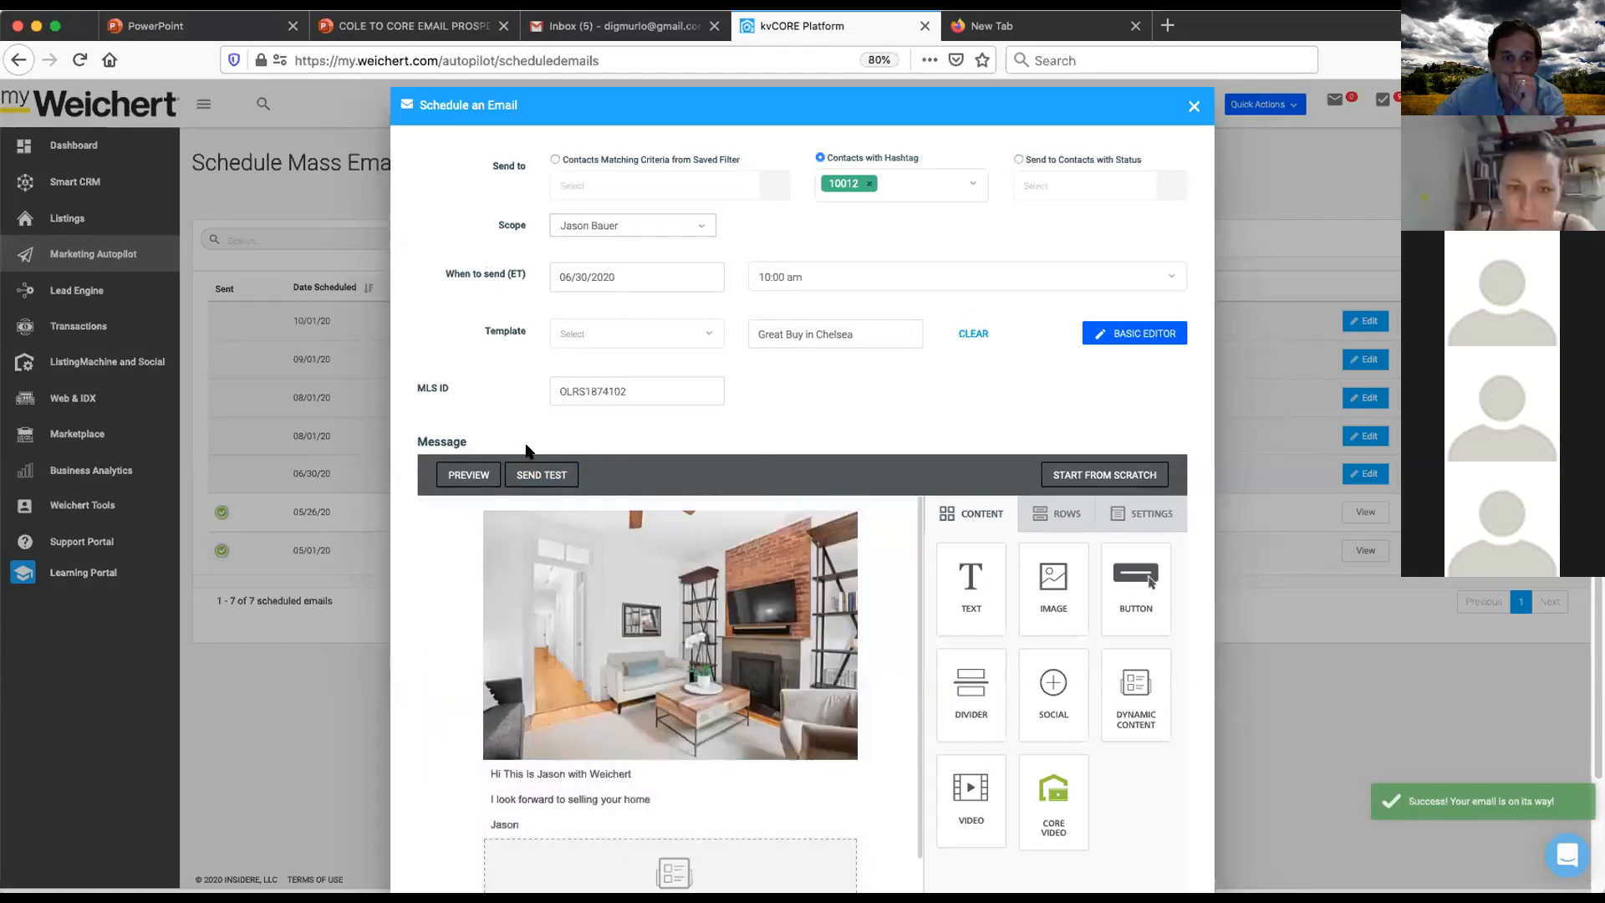
left_click(538, 474)
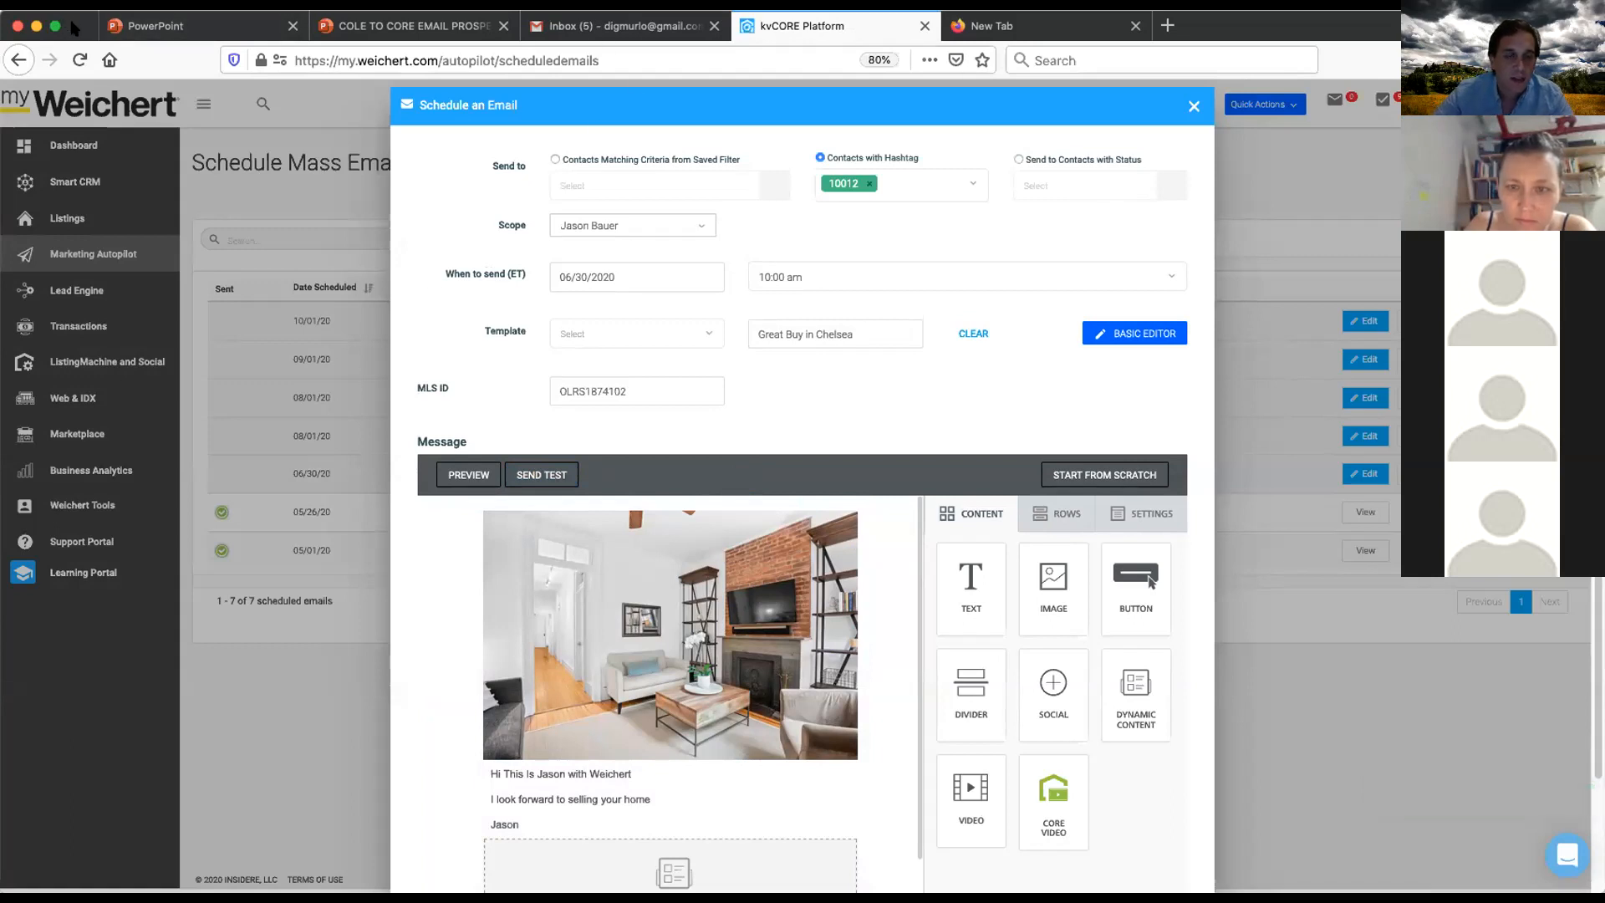
- Look through the Gmail Spam folder and inbox for the test email
left_click(583, 27)
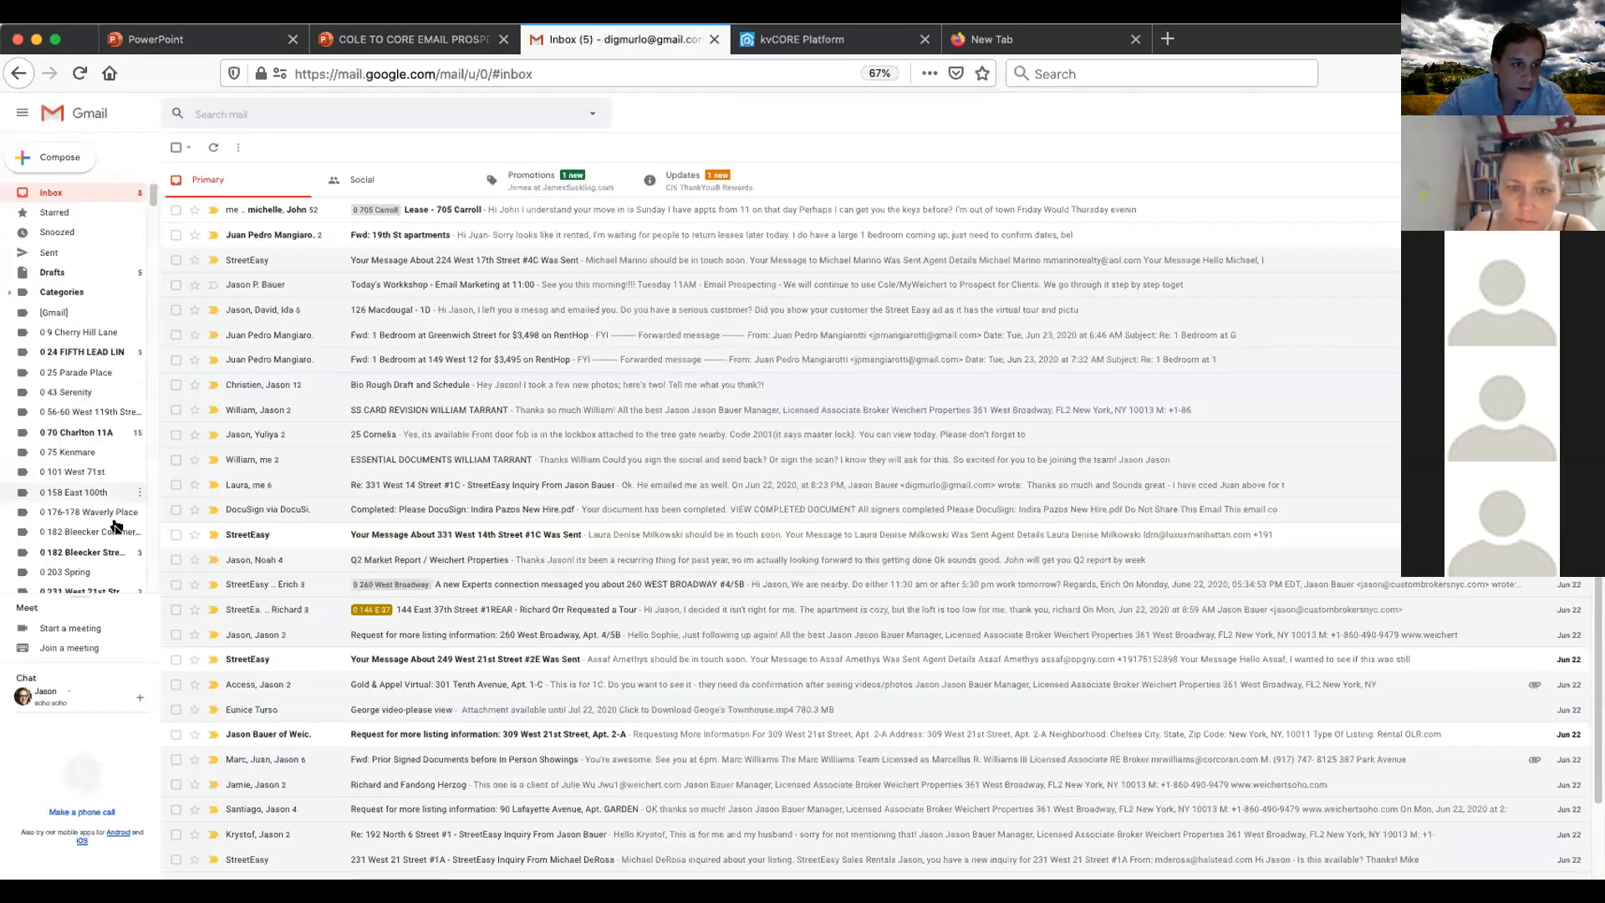
scroll(80, 545, "down", 20)
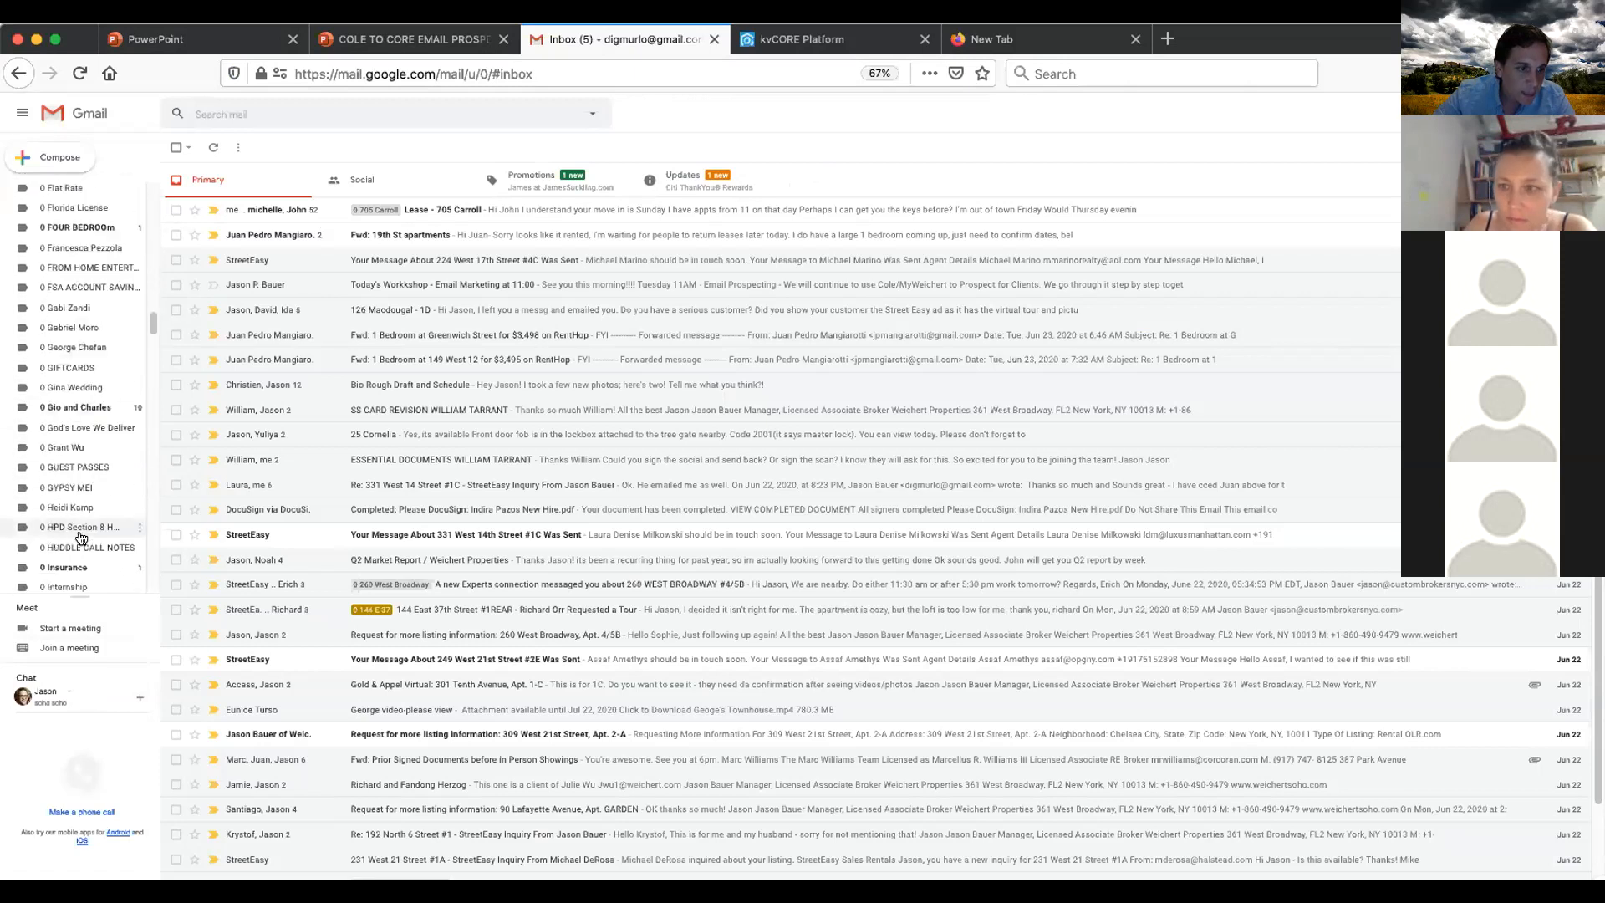
left_click(49, 581)
scroll(80, 519, "down", 3)
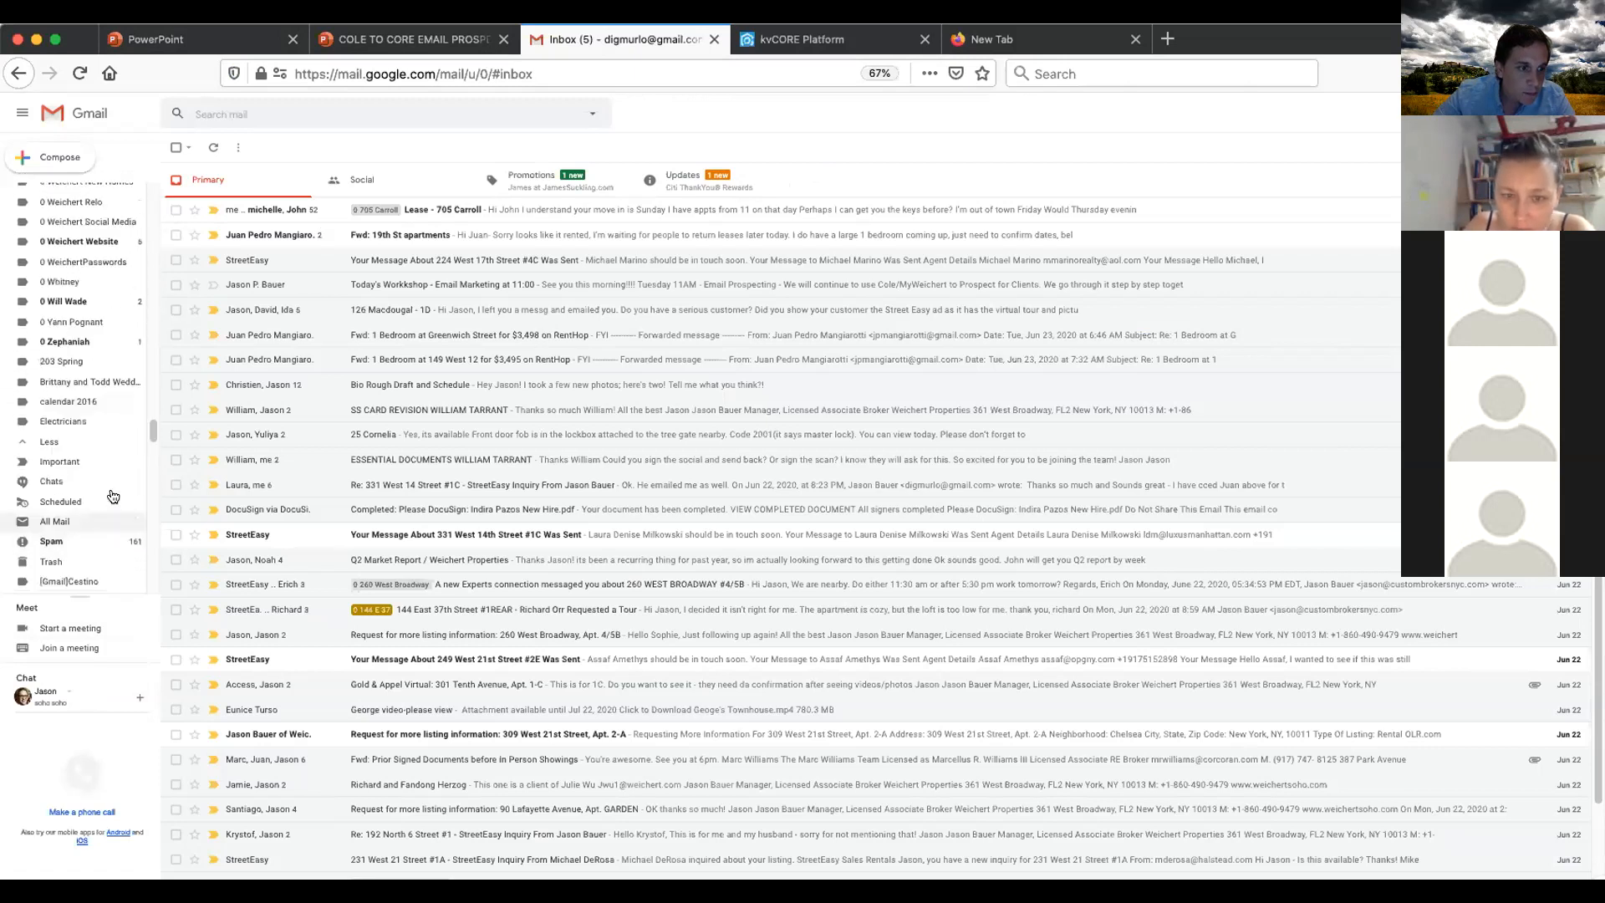
left_click(77, 473)
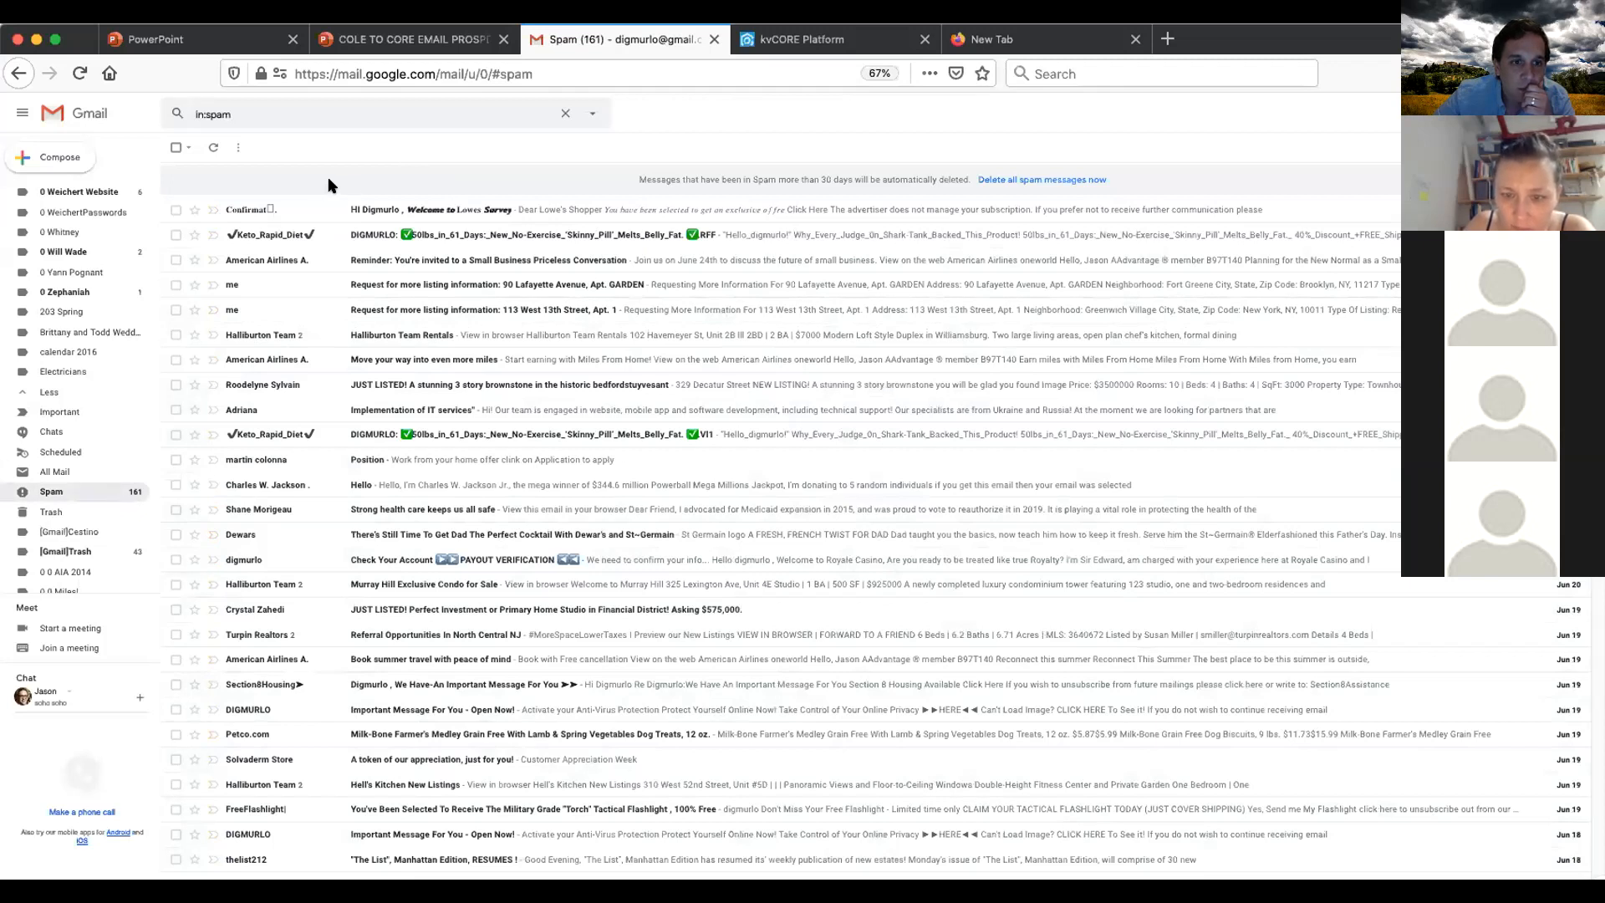
left_click(87, 124)
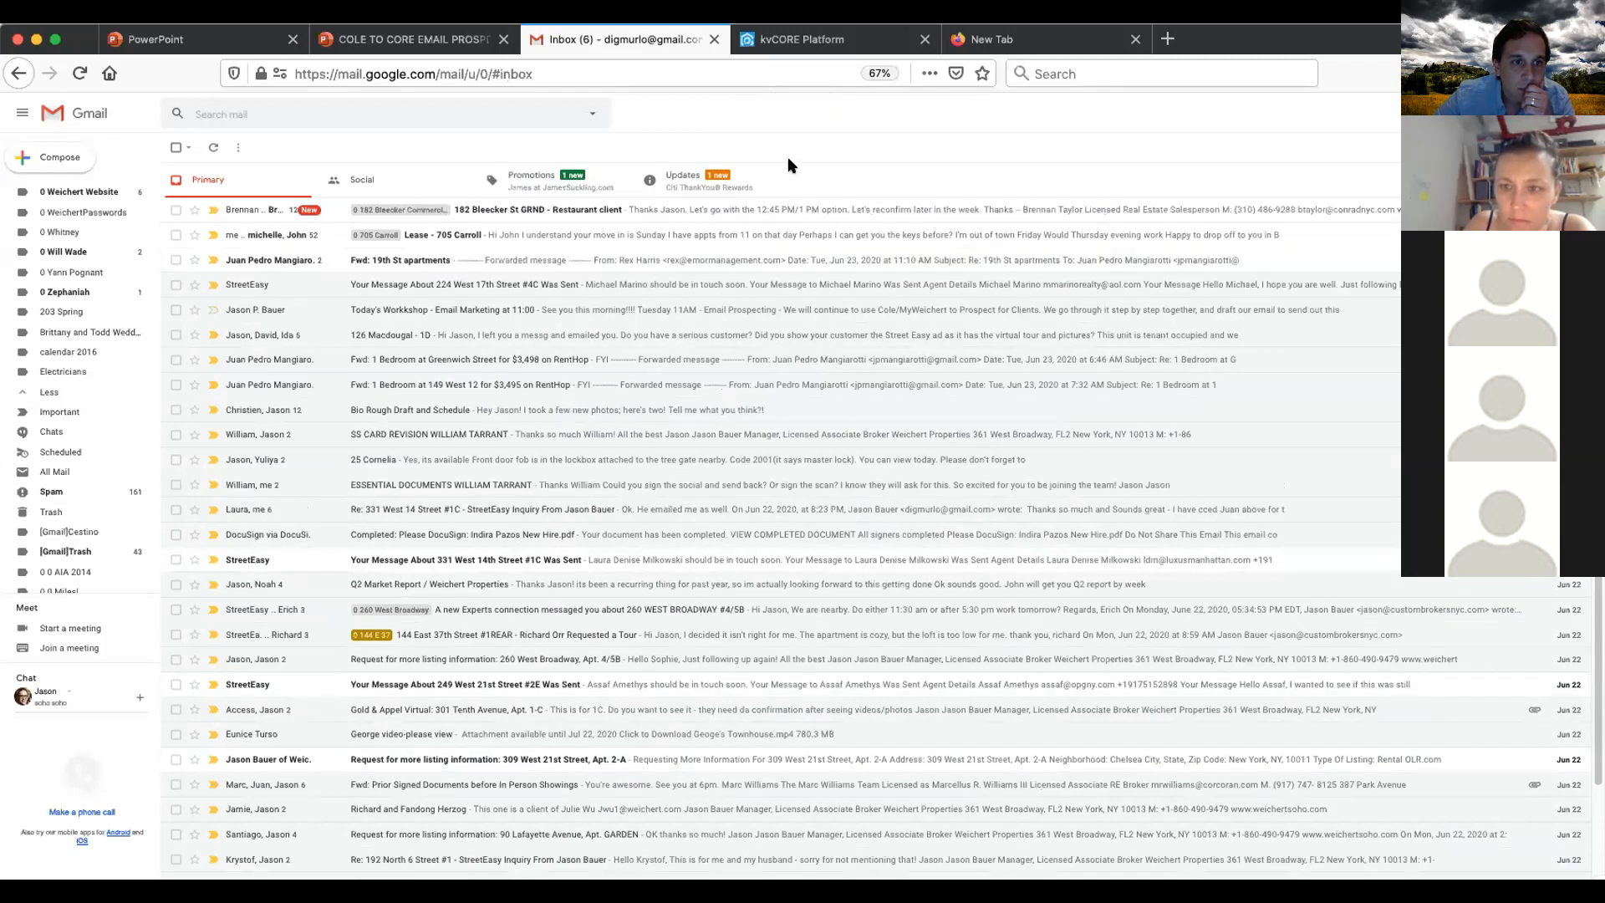
- Close the scheduled email dialog without saving changes
left_click(815, 42)
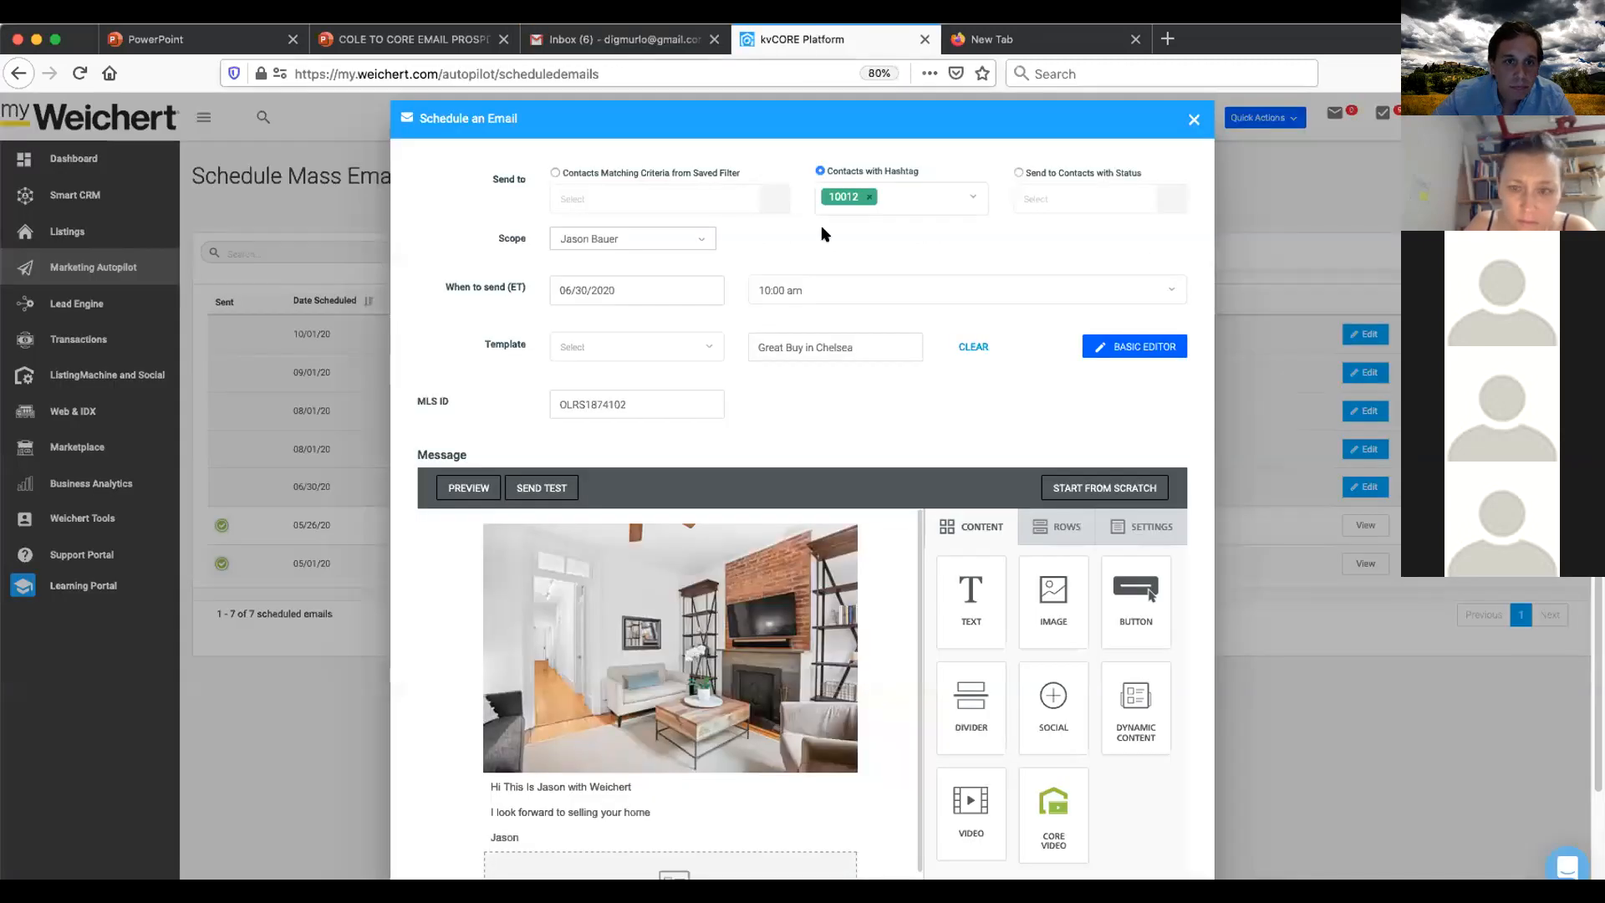
left_click(1192, 121)
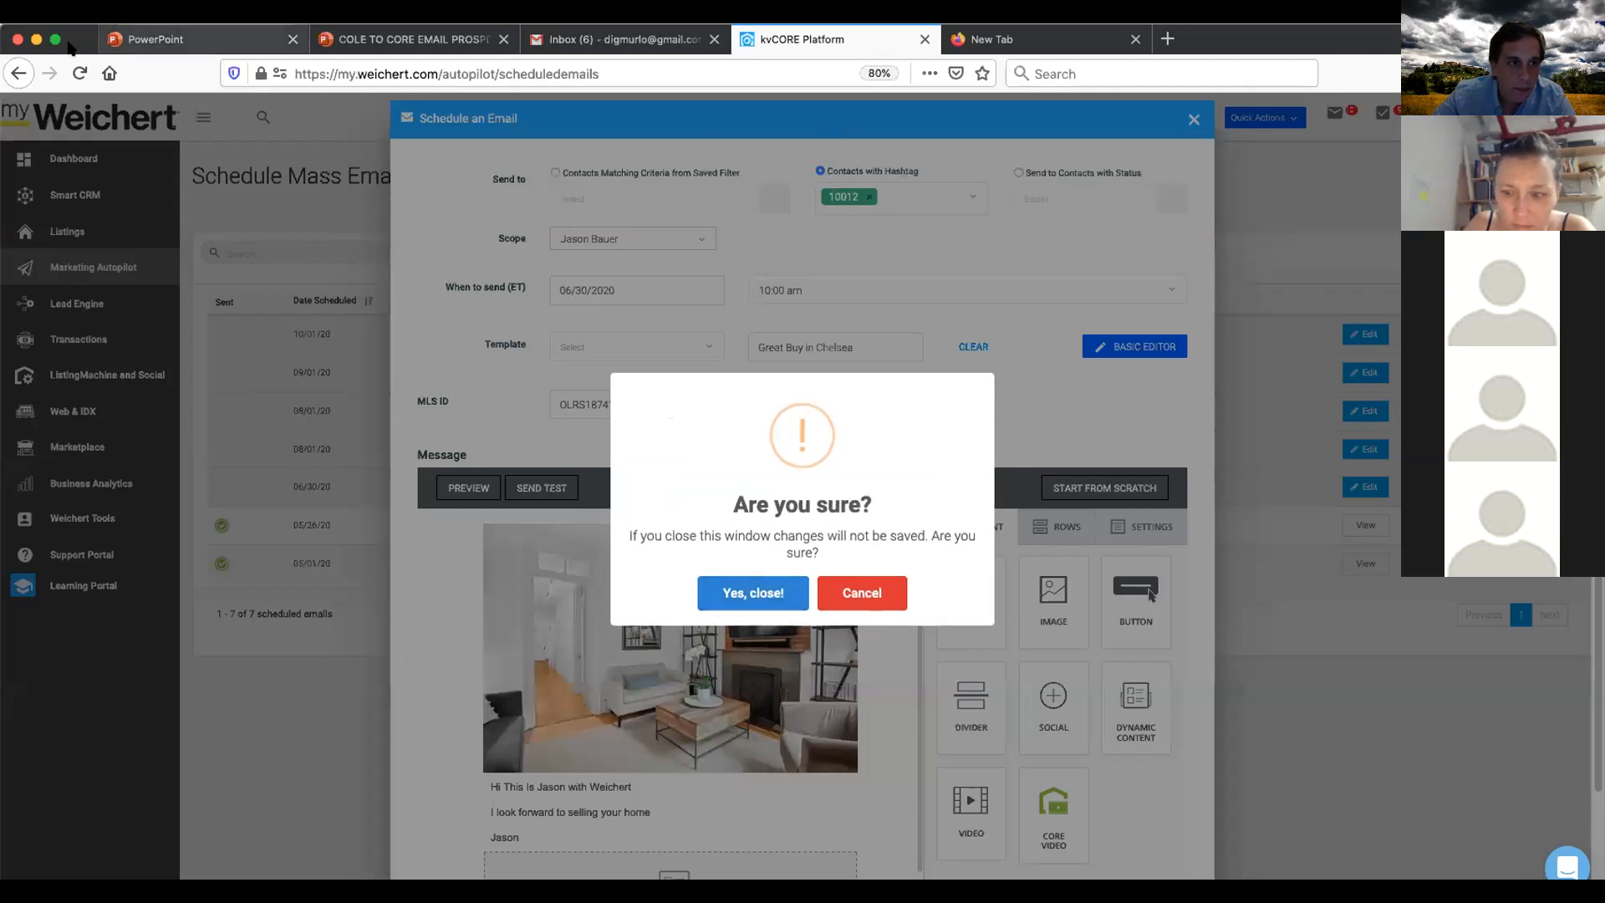
left_click(753, 585)
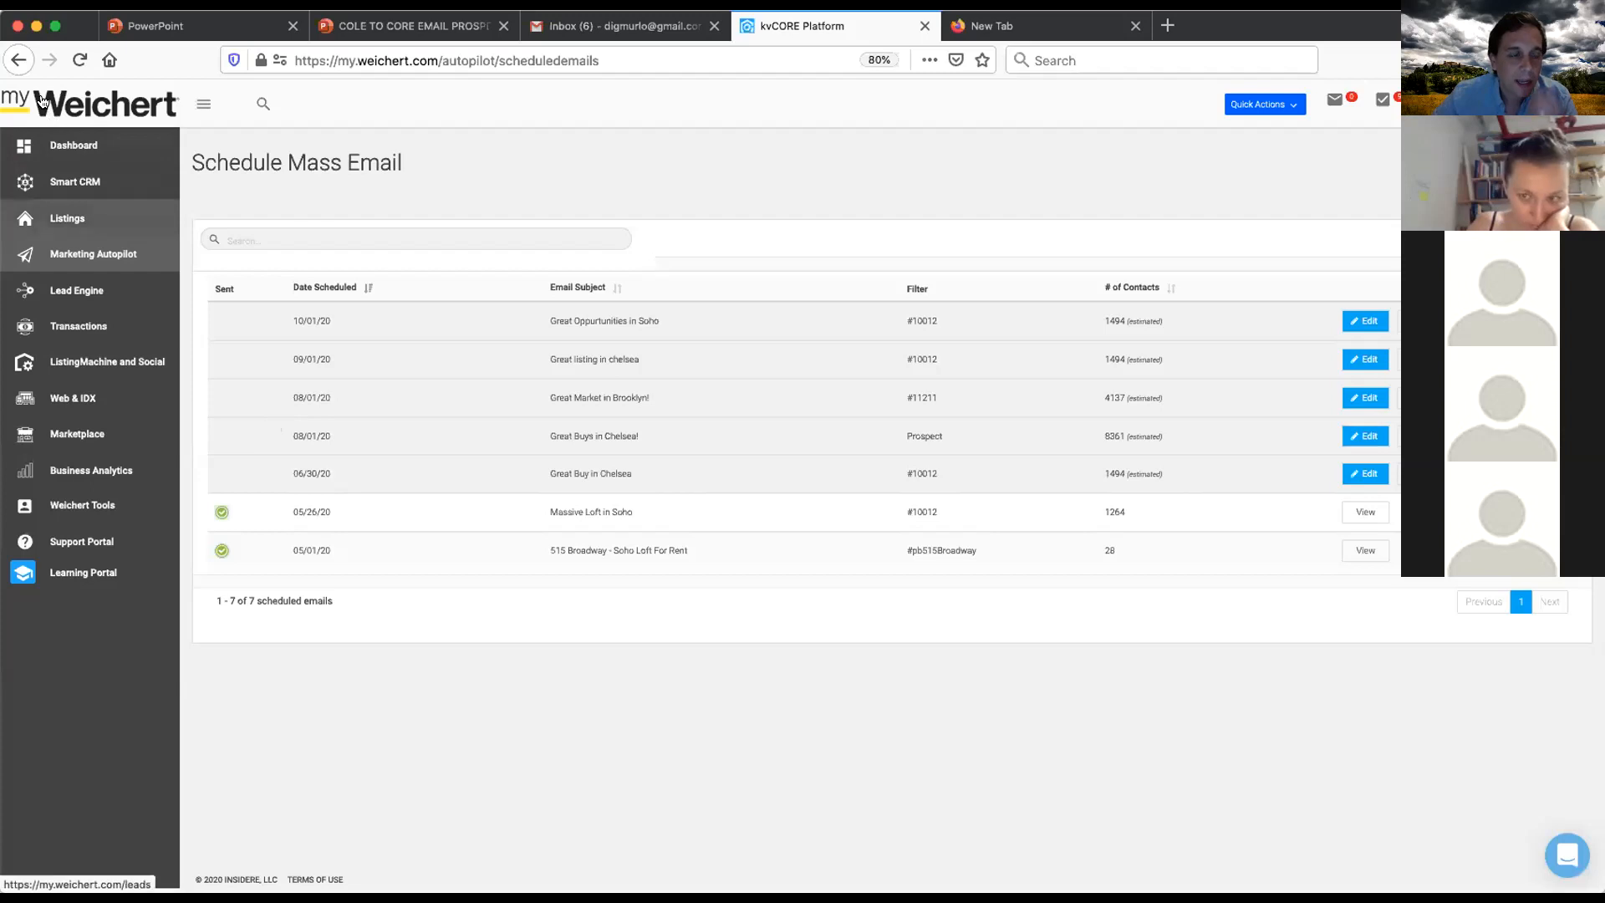
- Open the agent's own profile page from the dashboard
left_click(89, 149)
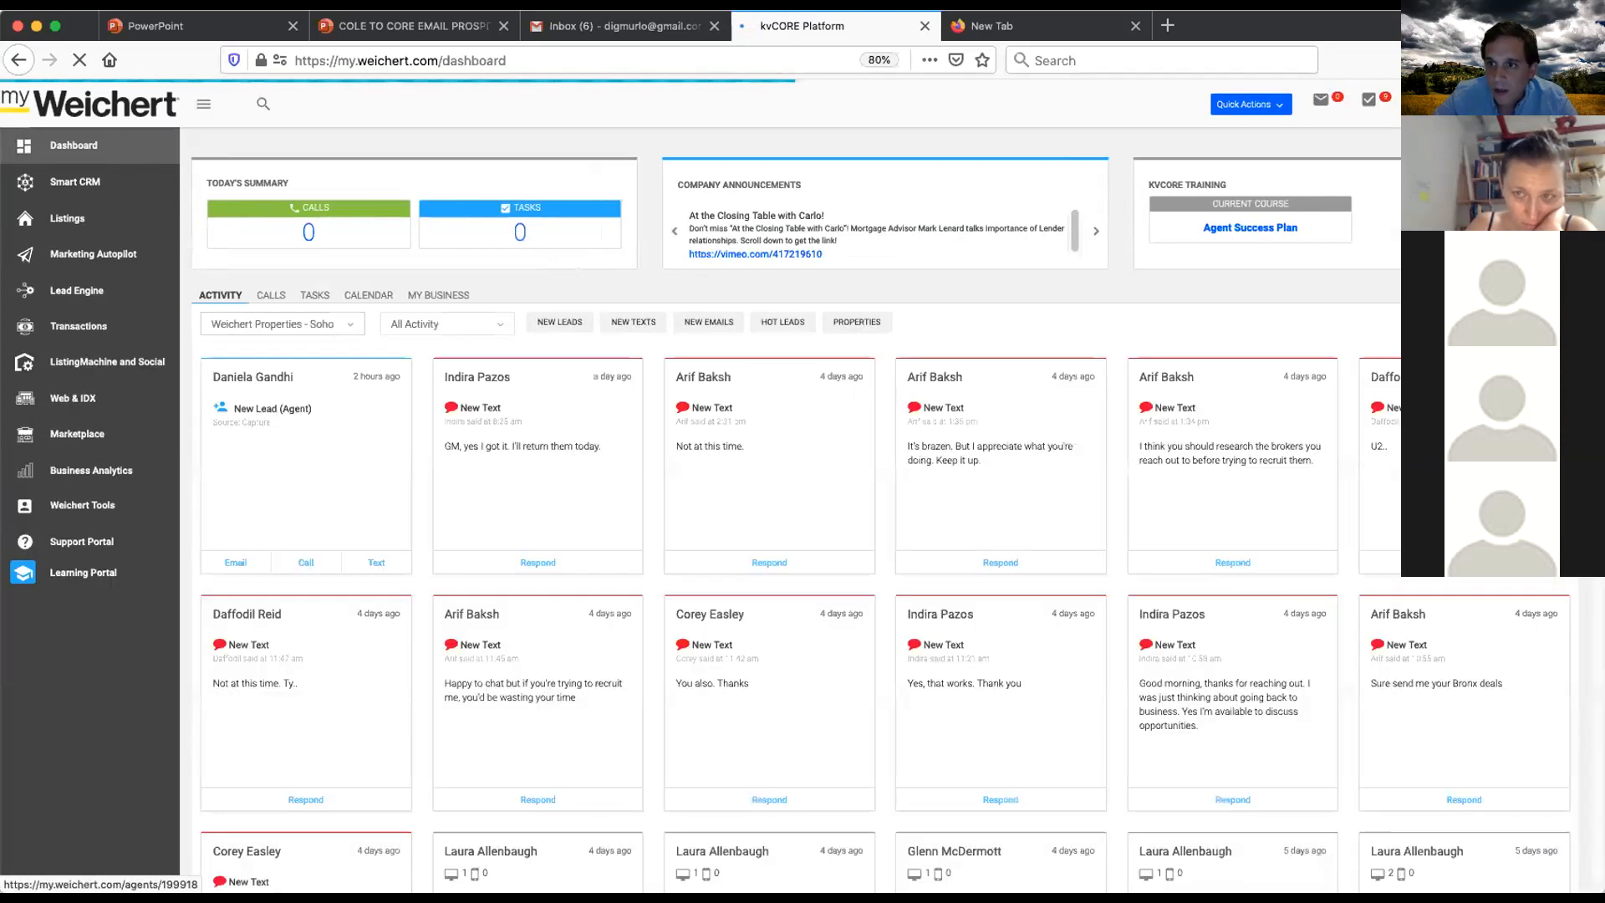
left_click(1513, 149)
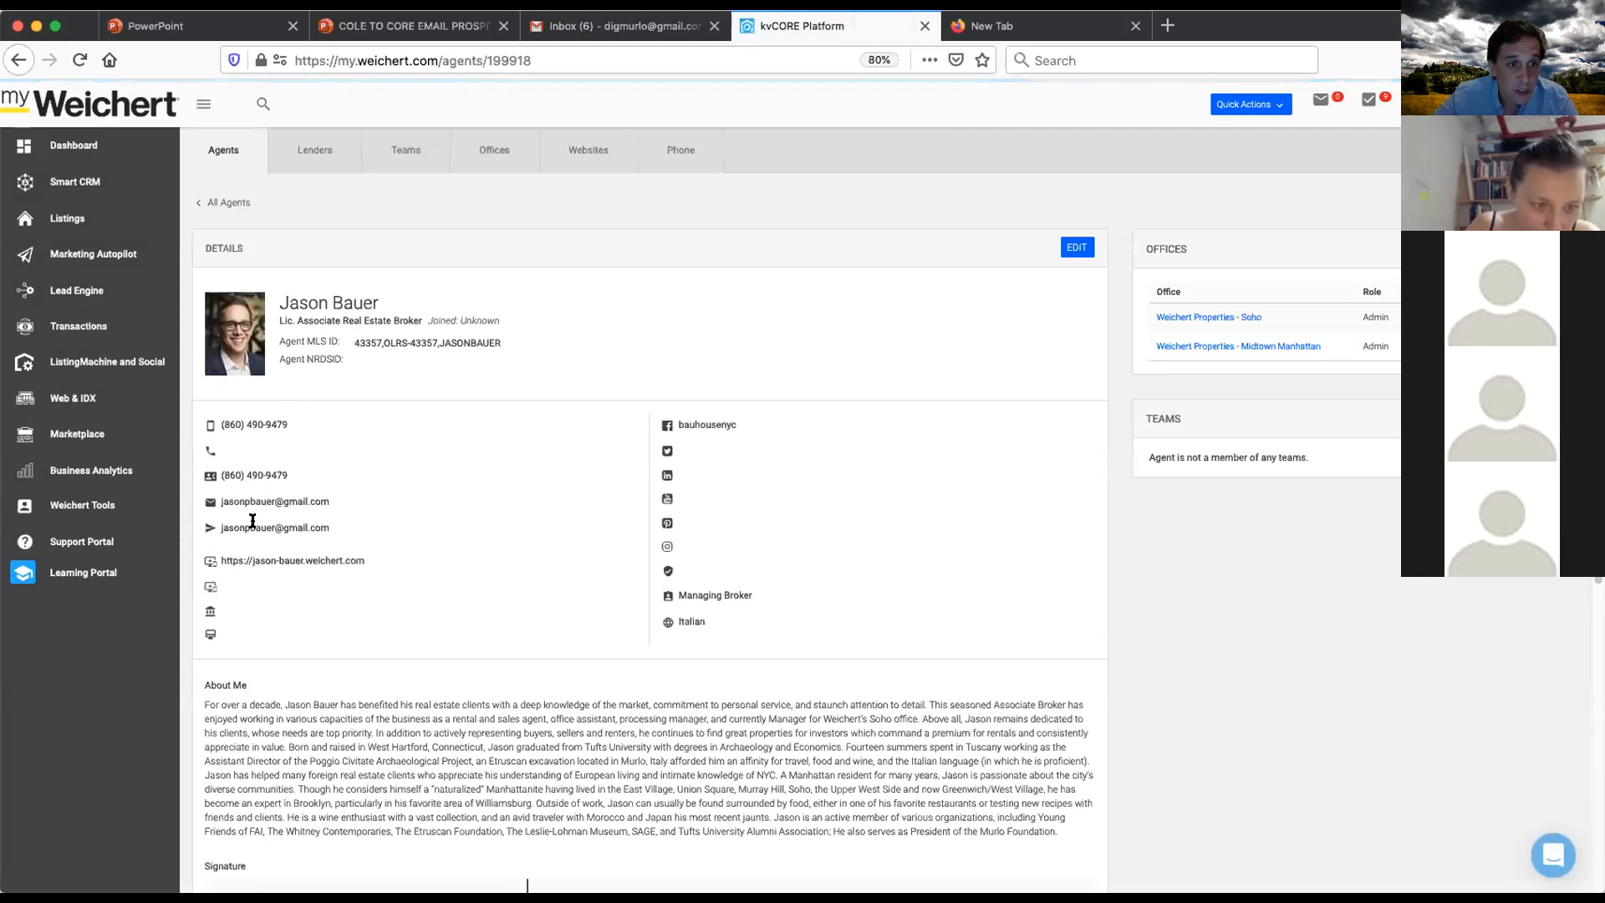
- Edit the profile, replace the Email and Email From addresses with the agent's Gmail address, and save, confirming the change
left_click(1075, 248)
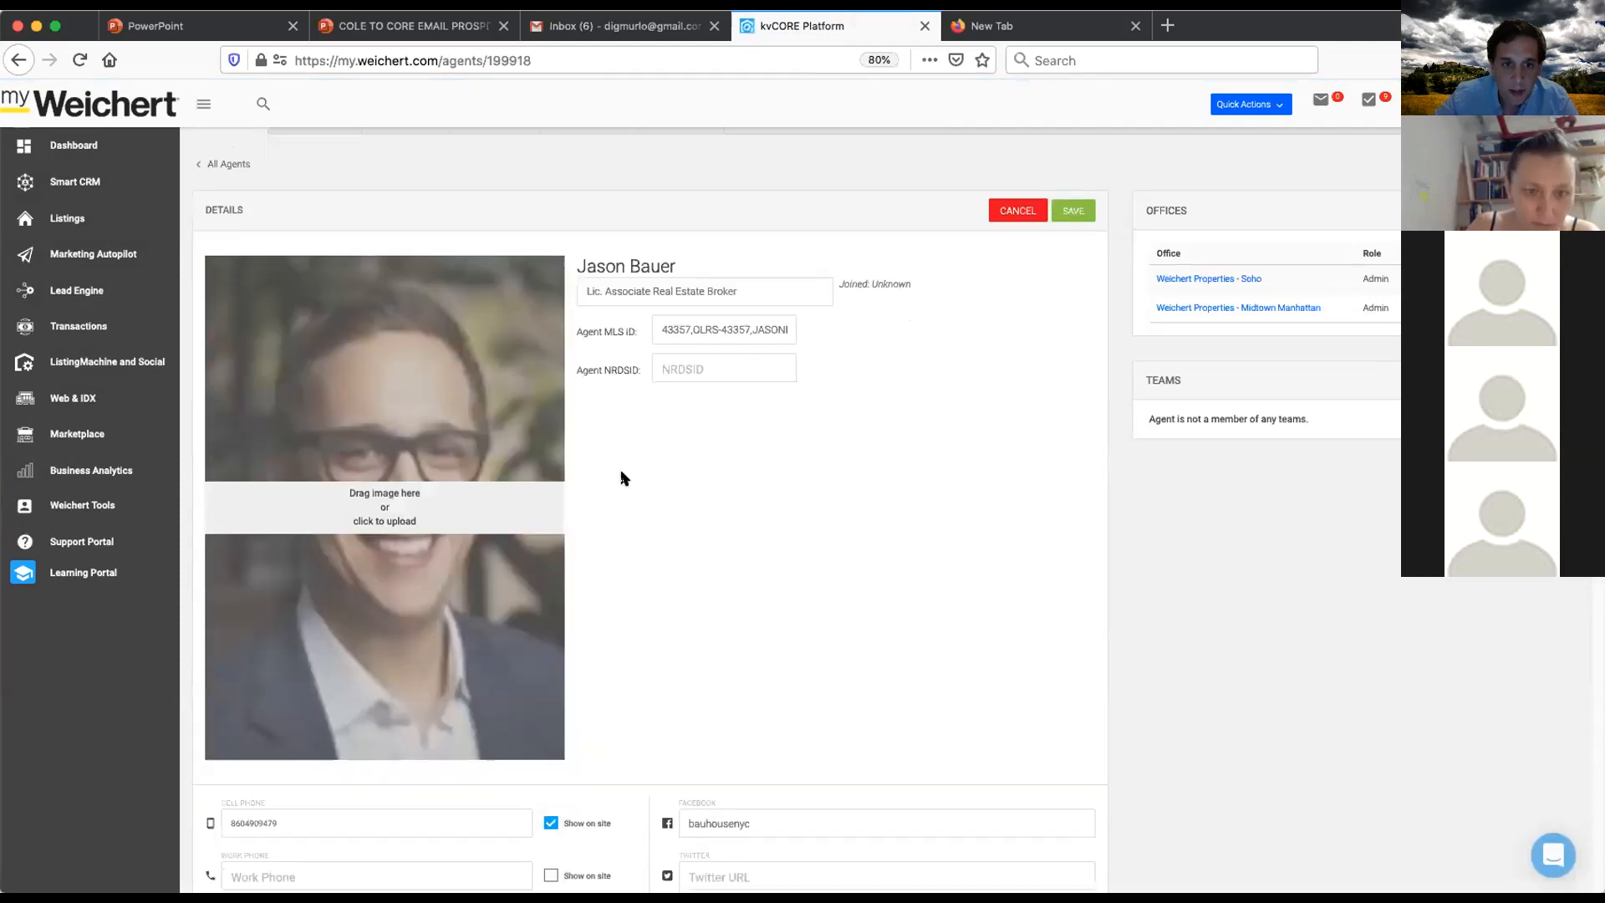
scroll(619, 476, "down", 4)
scroll(623, 476, "down", 4)
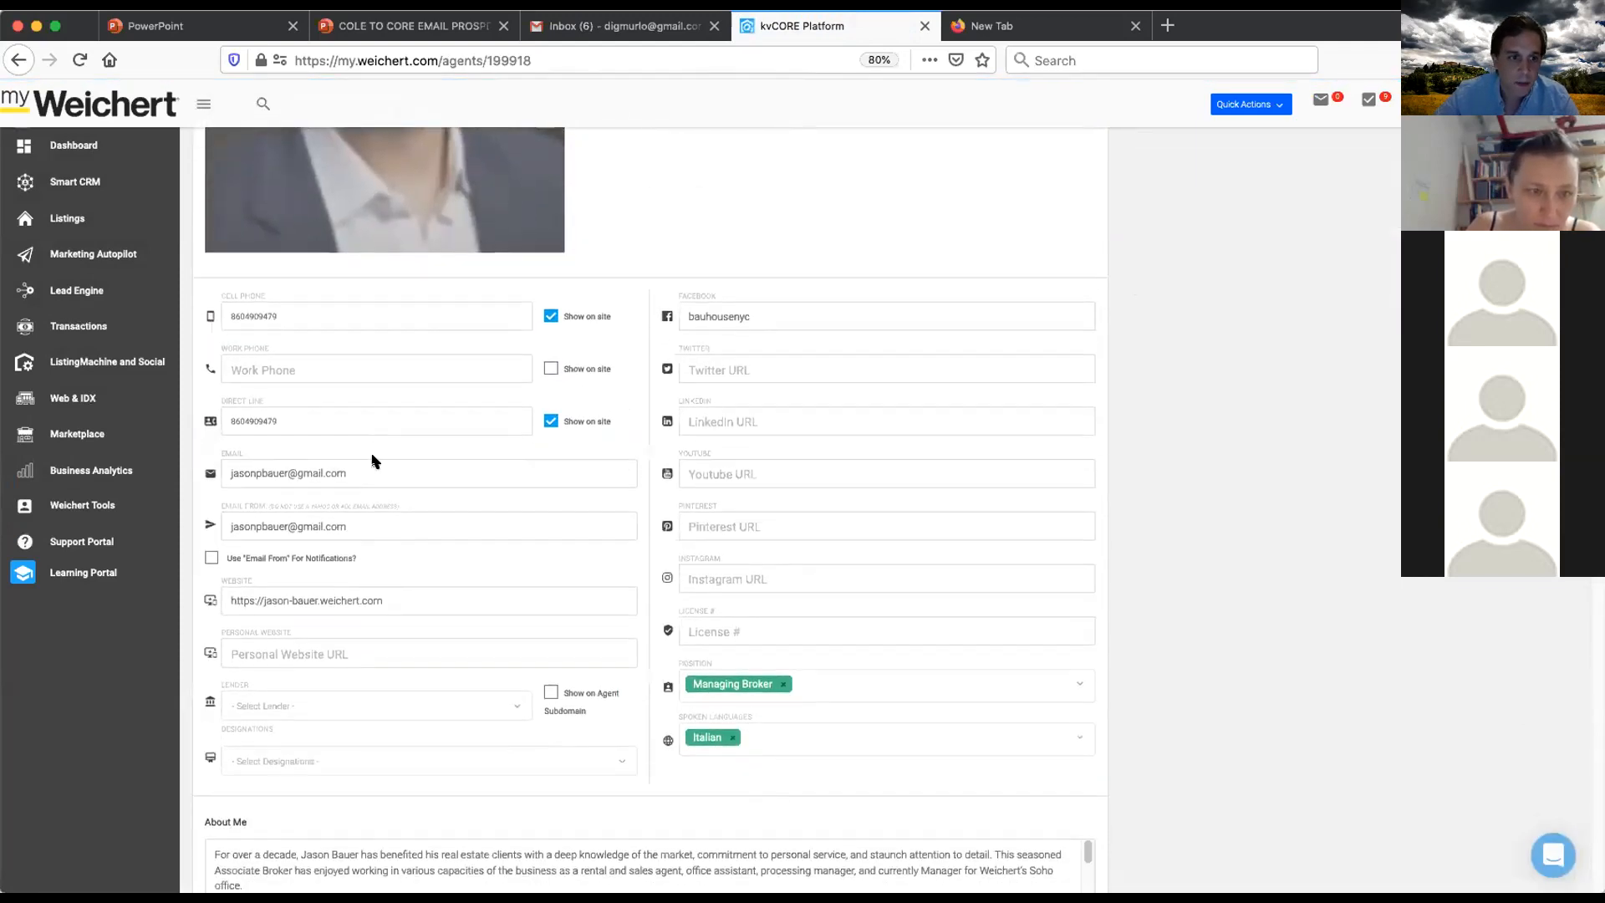
triple_click(391, 471)
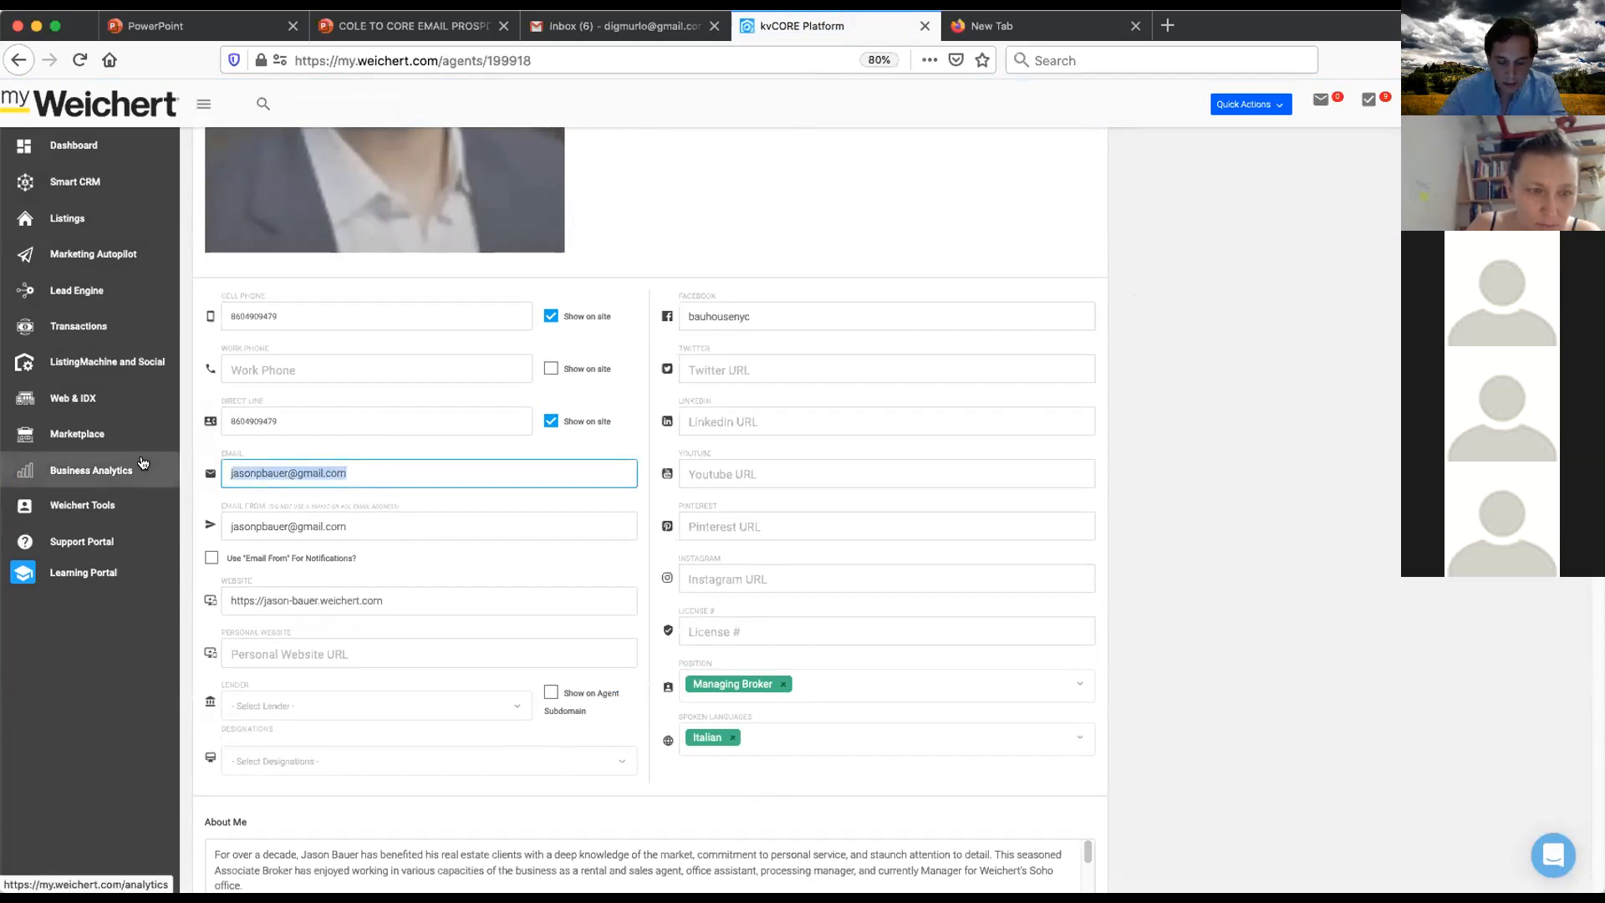
key("Tab")
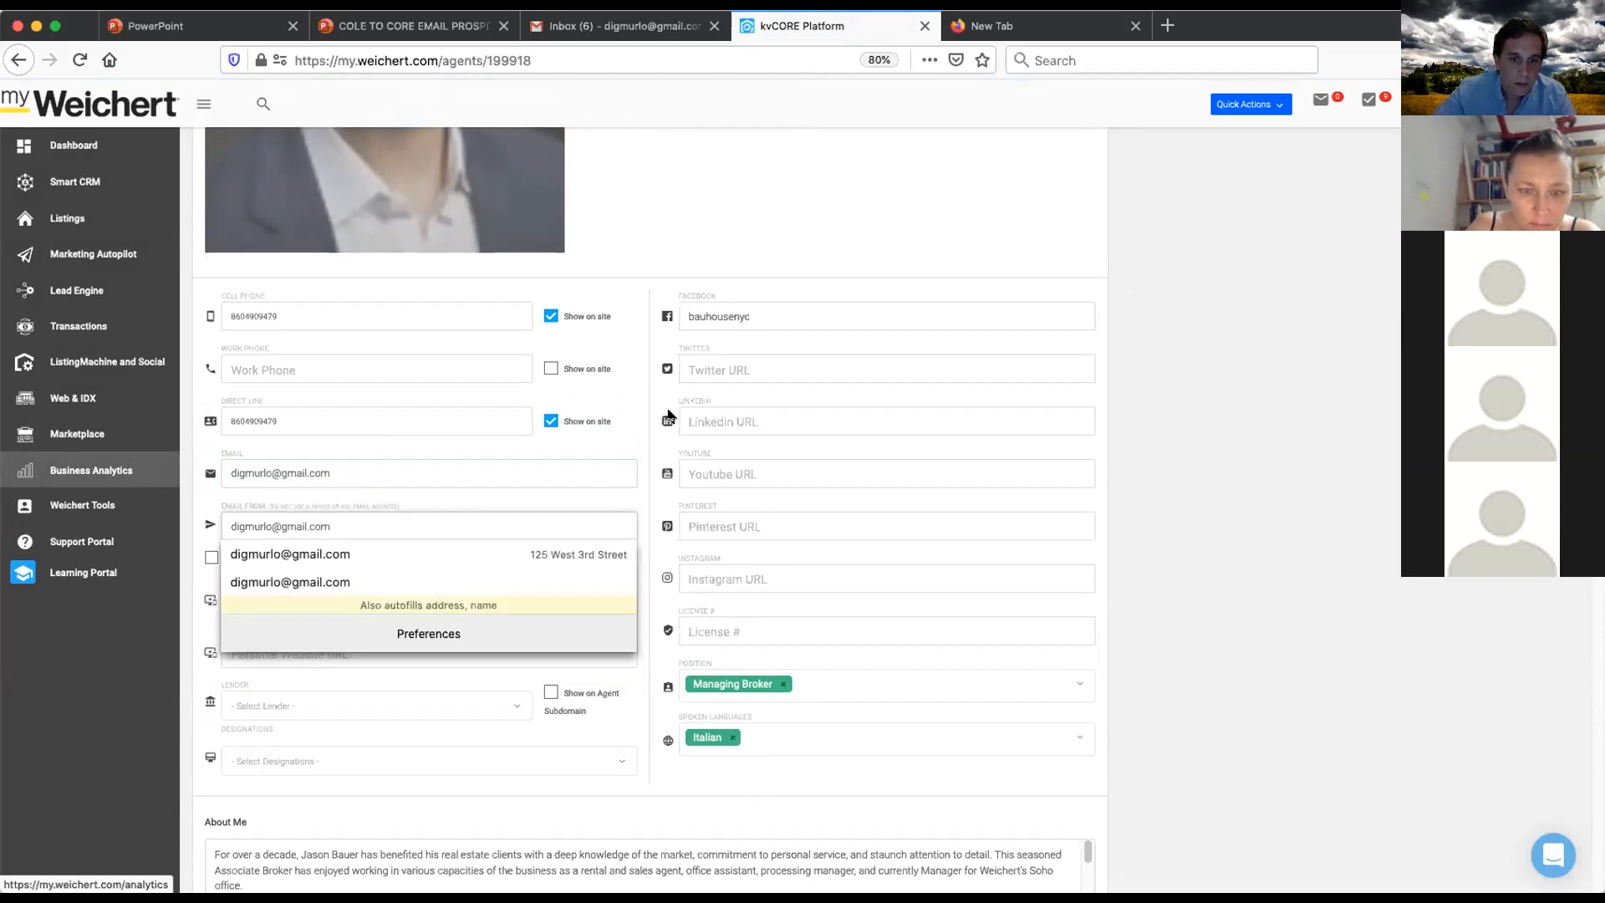
scroll(1092, 368, "up", 8)
left_click(1075, 249)
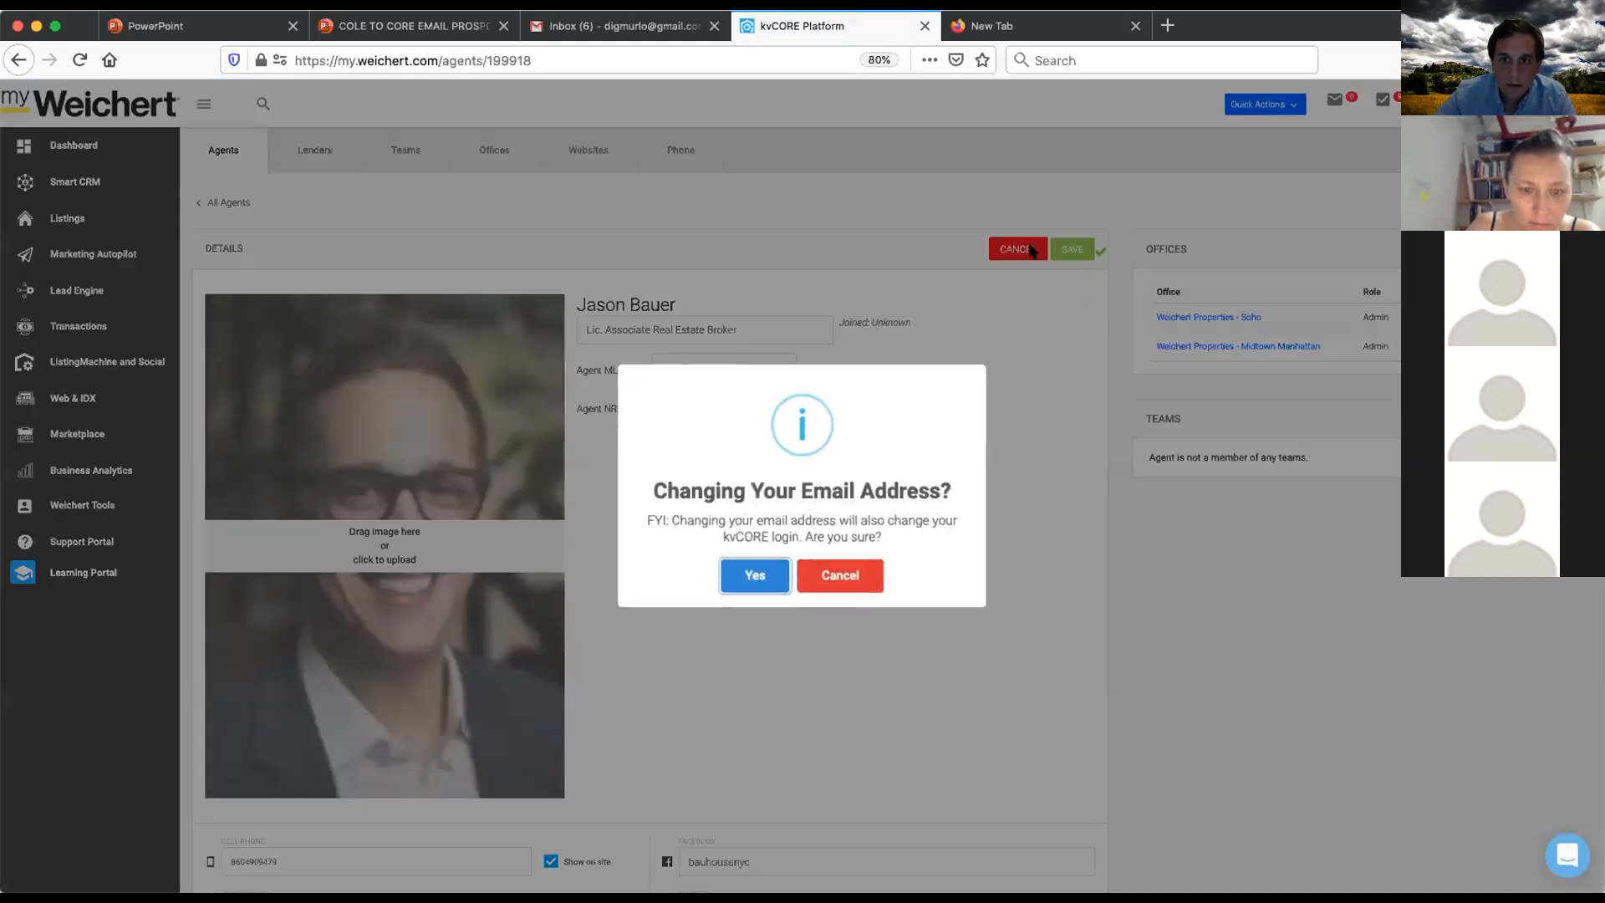
left_click(755, 589)
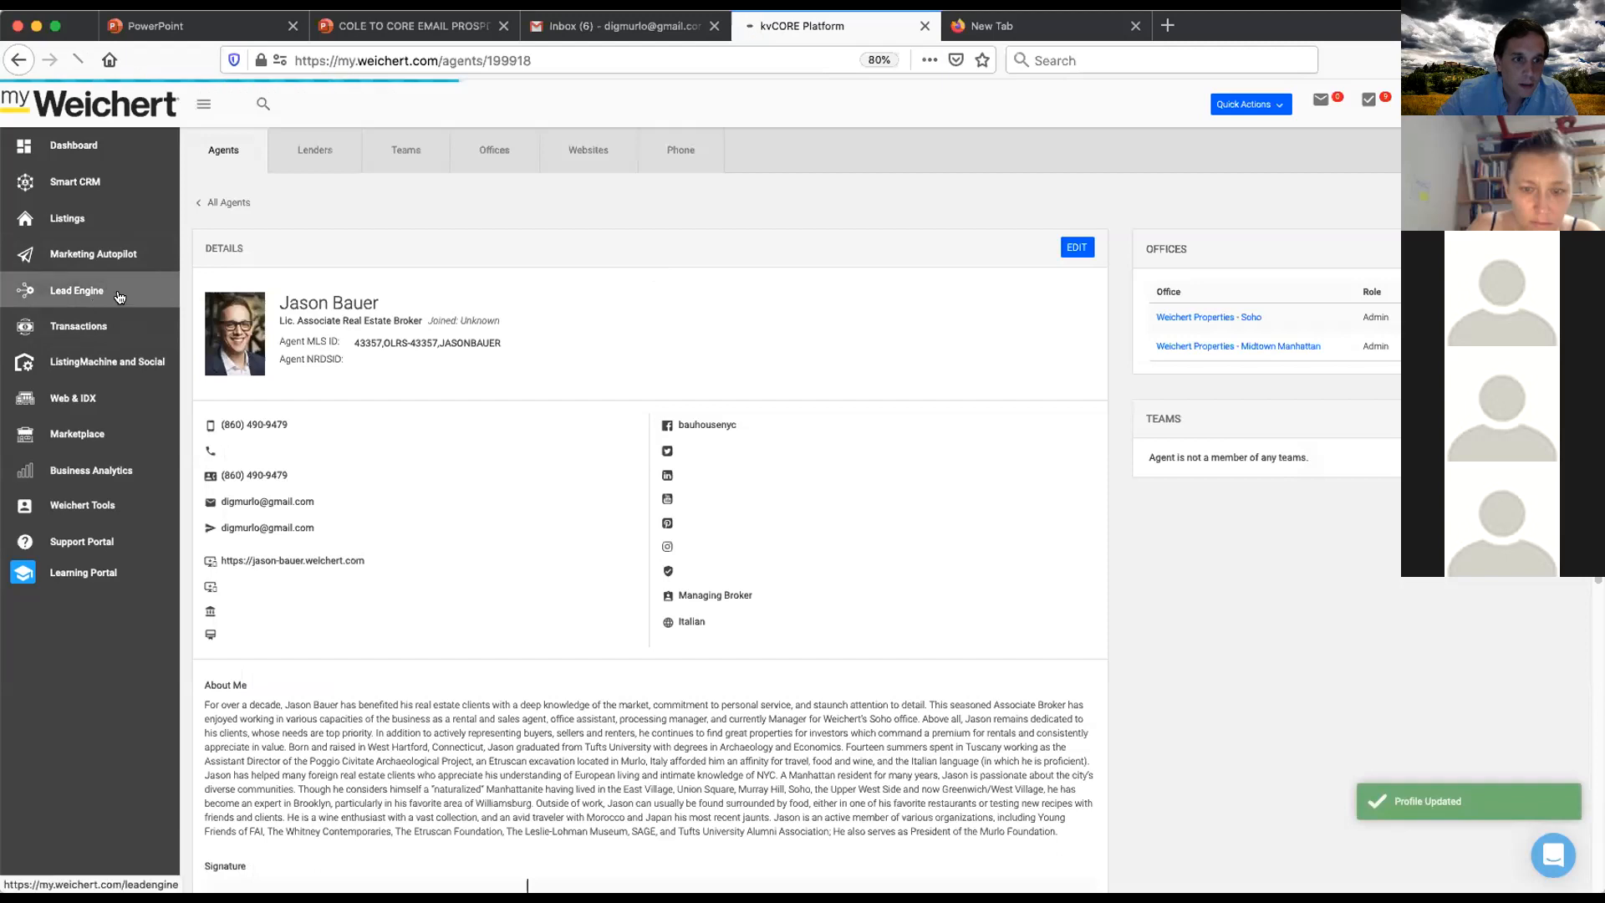
- Open the 06/30/20 'Great Buy in Chelsea' scheduled mass email for editing and send a test of it
left_click(77, 290)
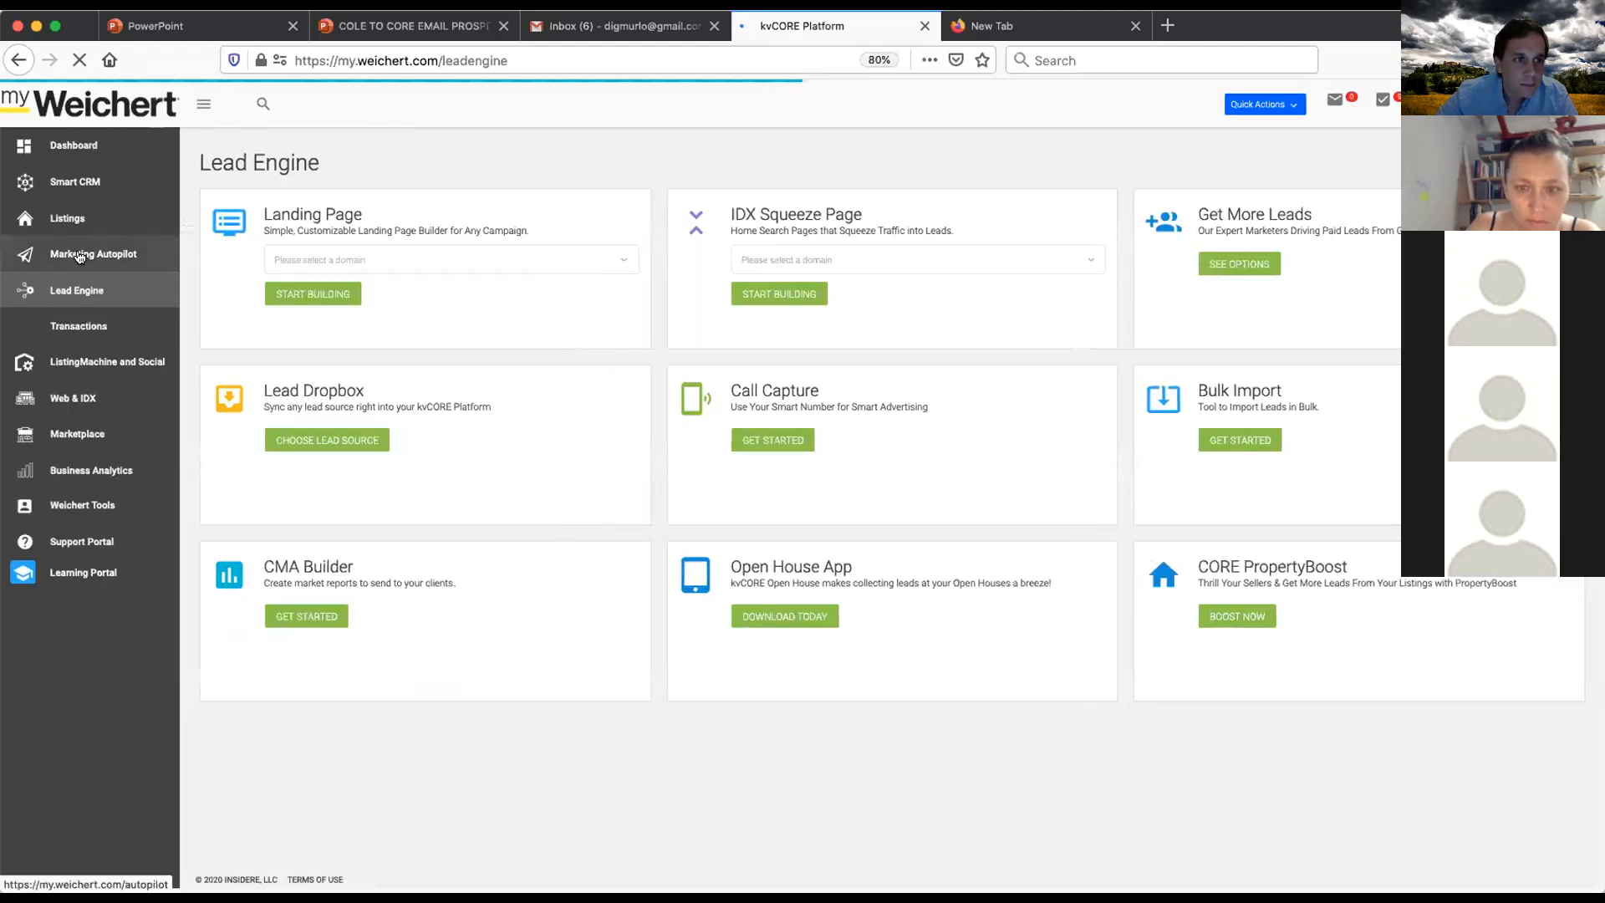
left_click(111, 260)
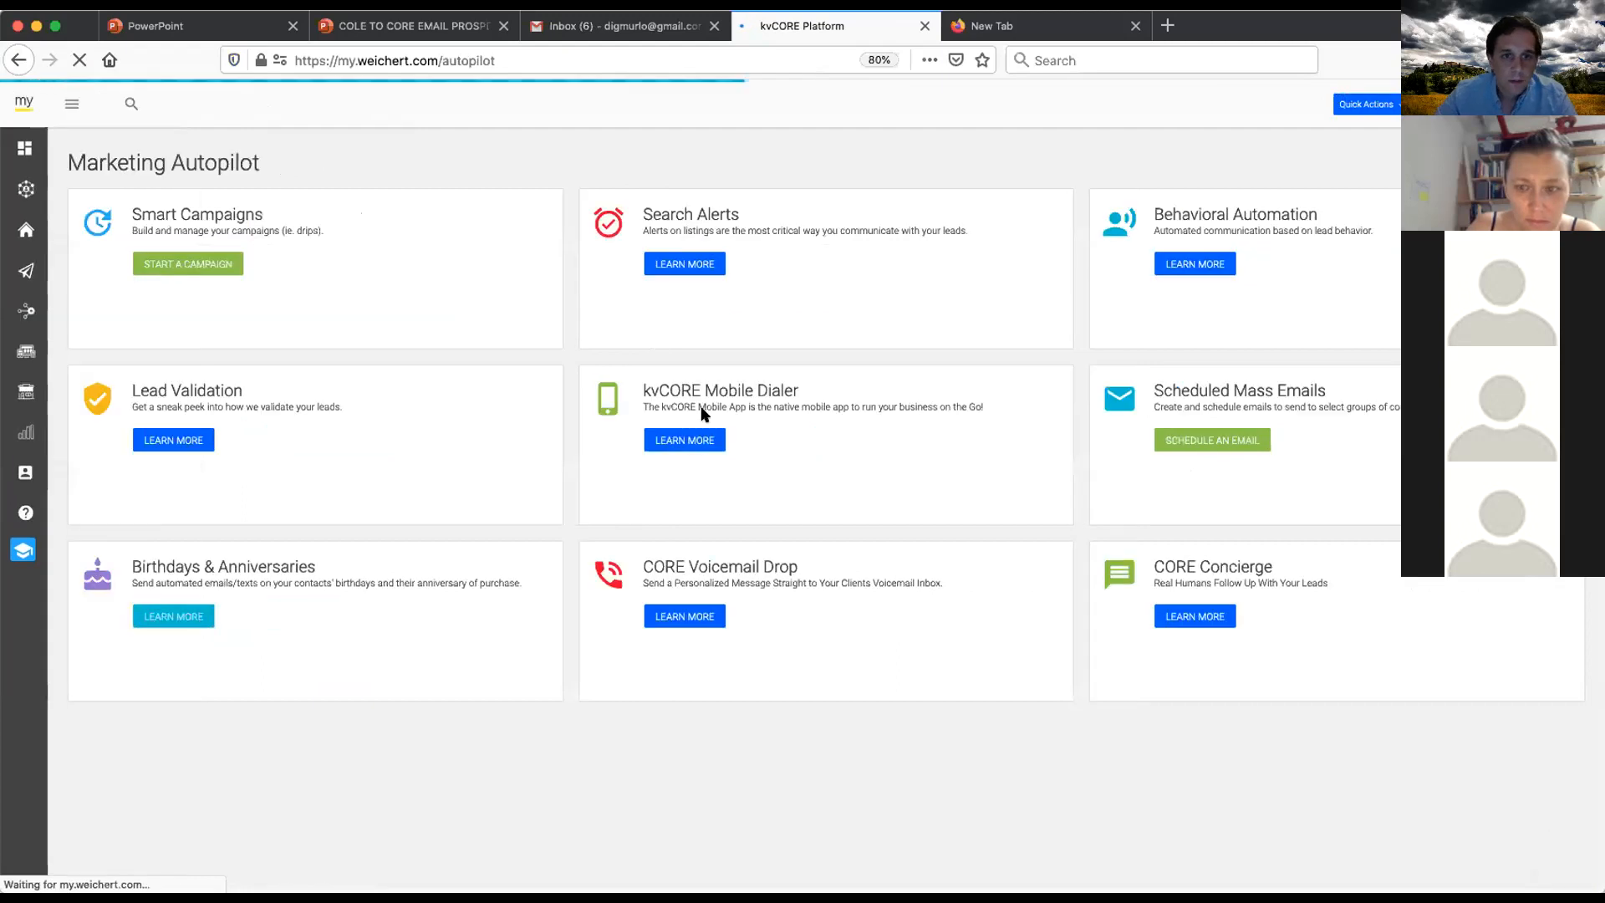
left_click(1205, 436)
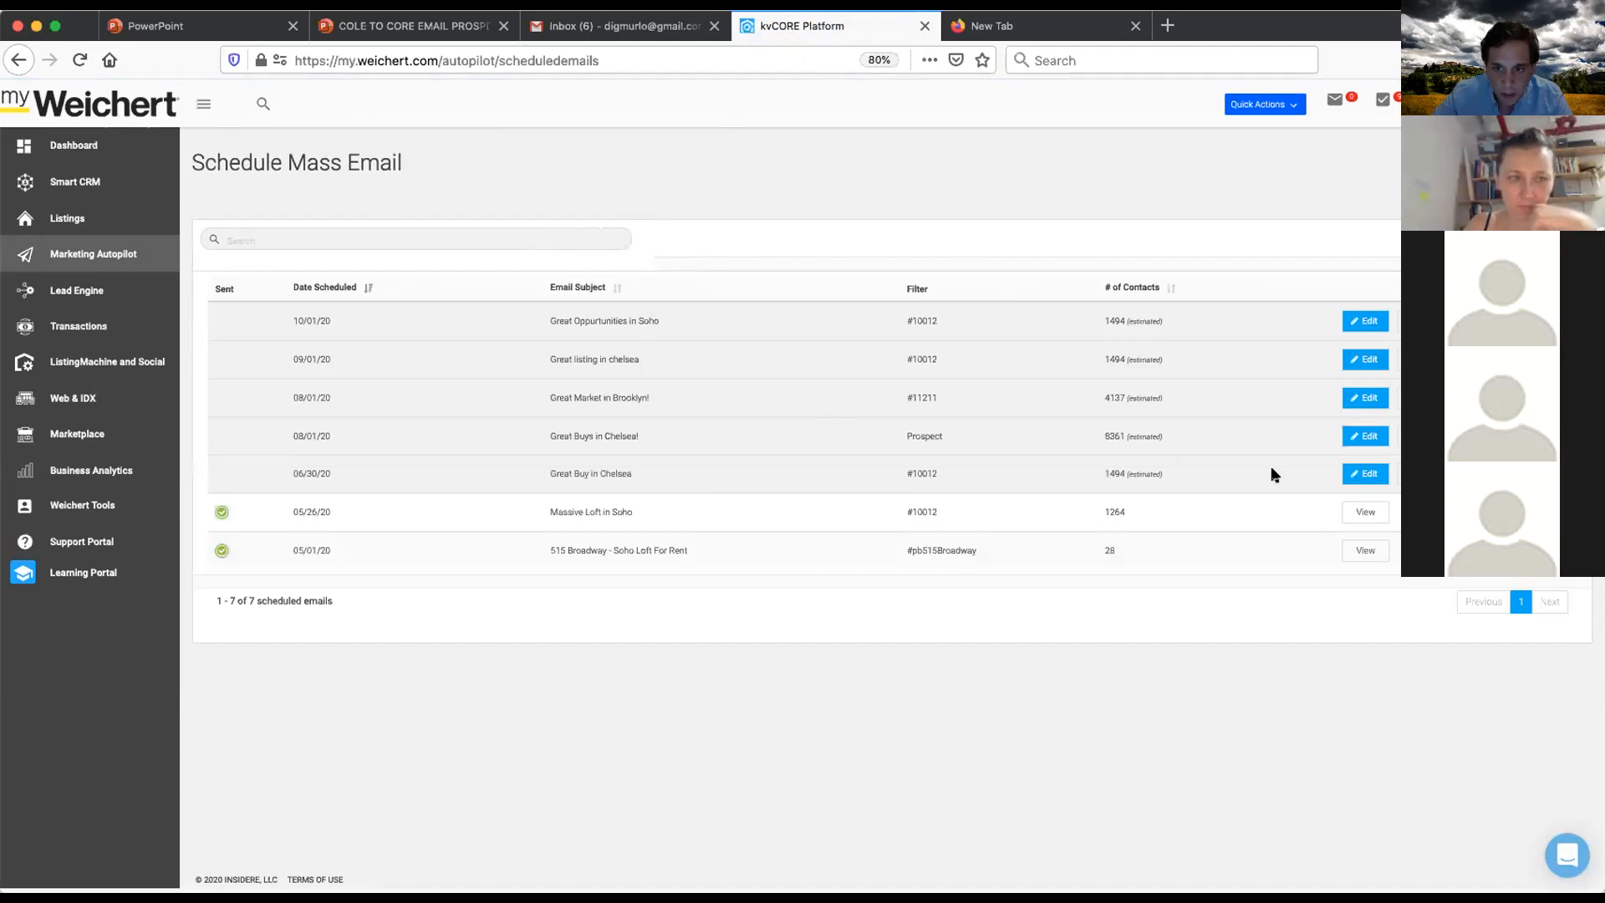
left_click(1354, 477)
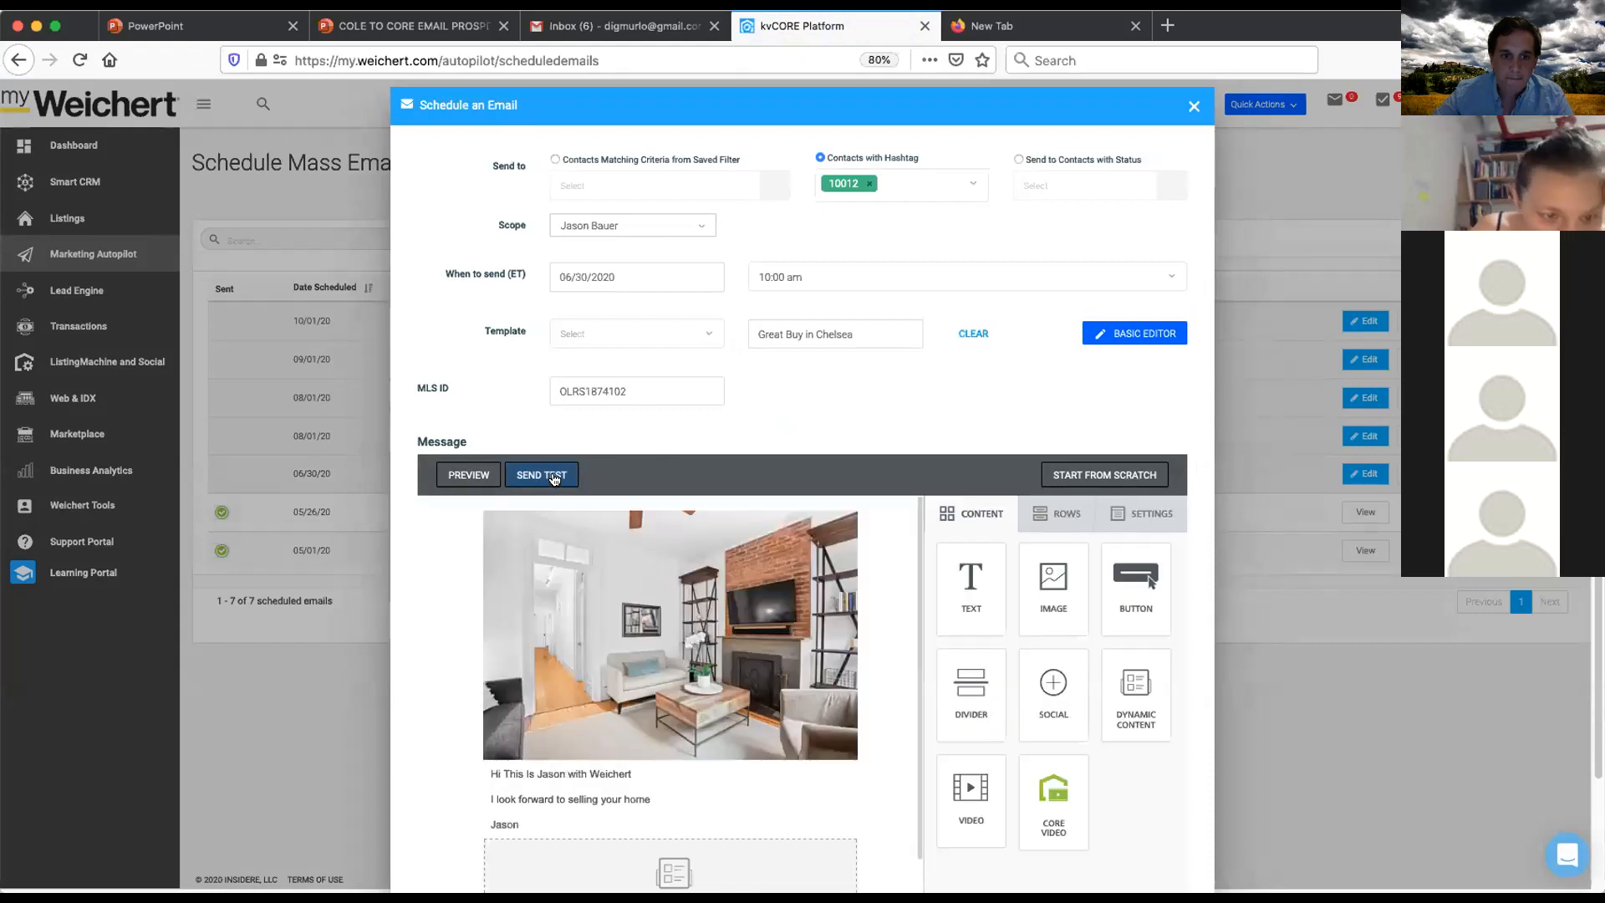
left_click(555, 478)
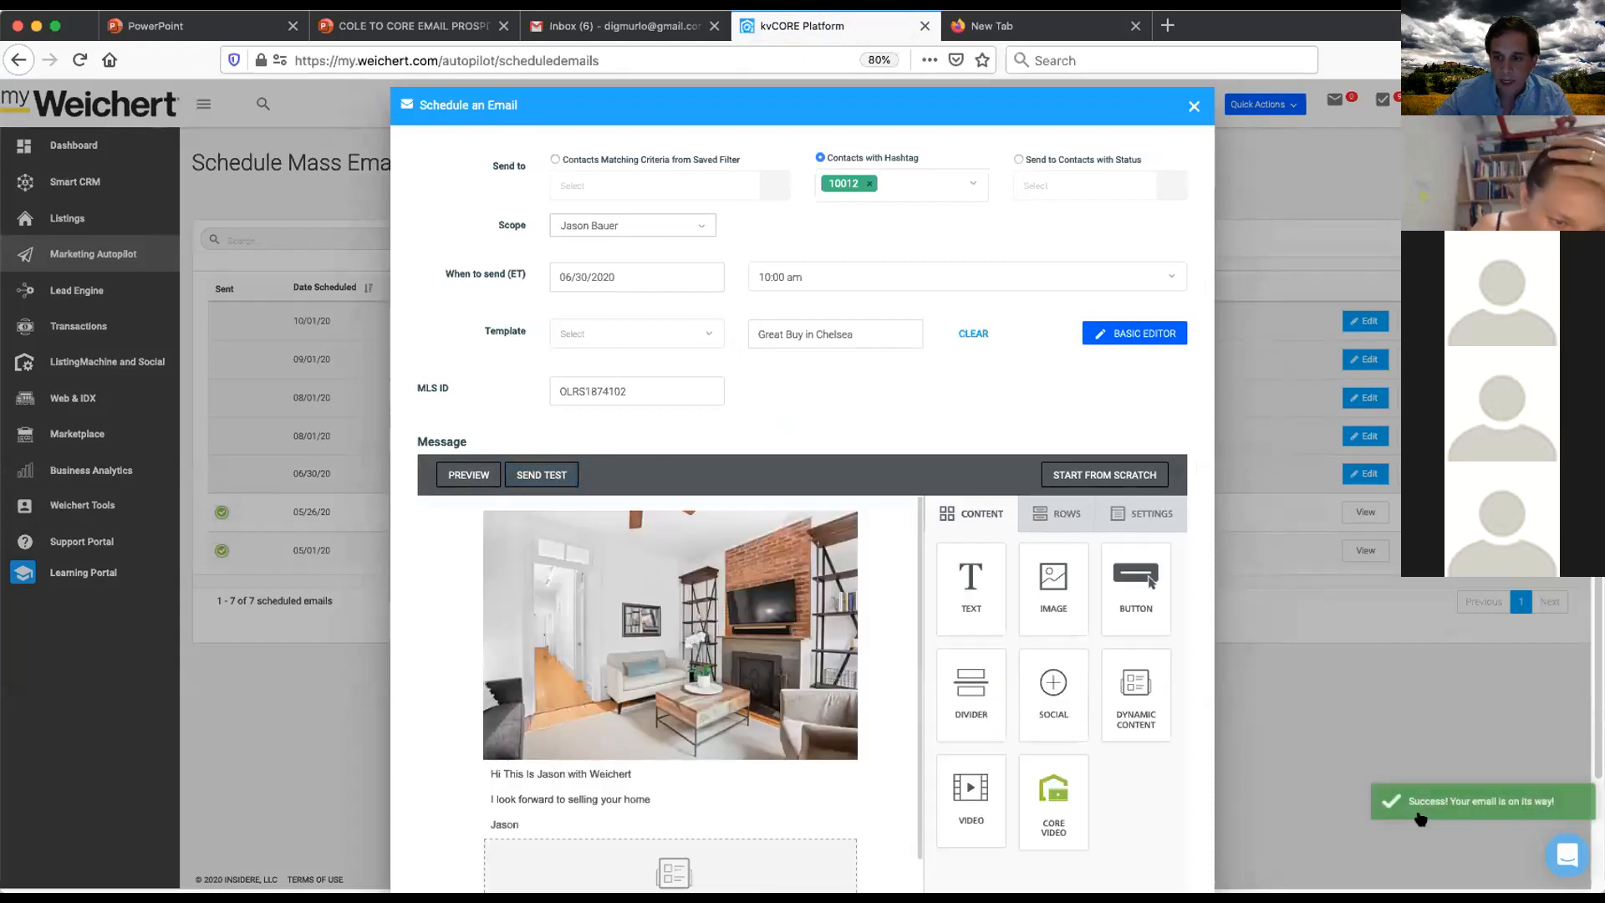
- Refresh the Gmail inbox and open the 'Great Buy in Chelsea' test email
left_click(577, 26)
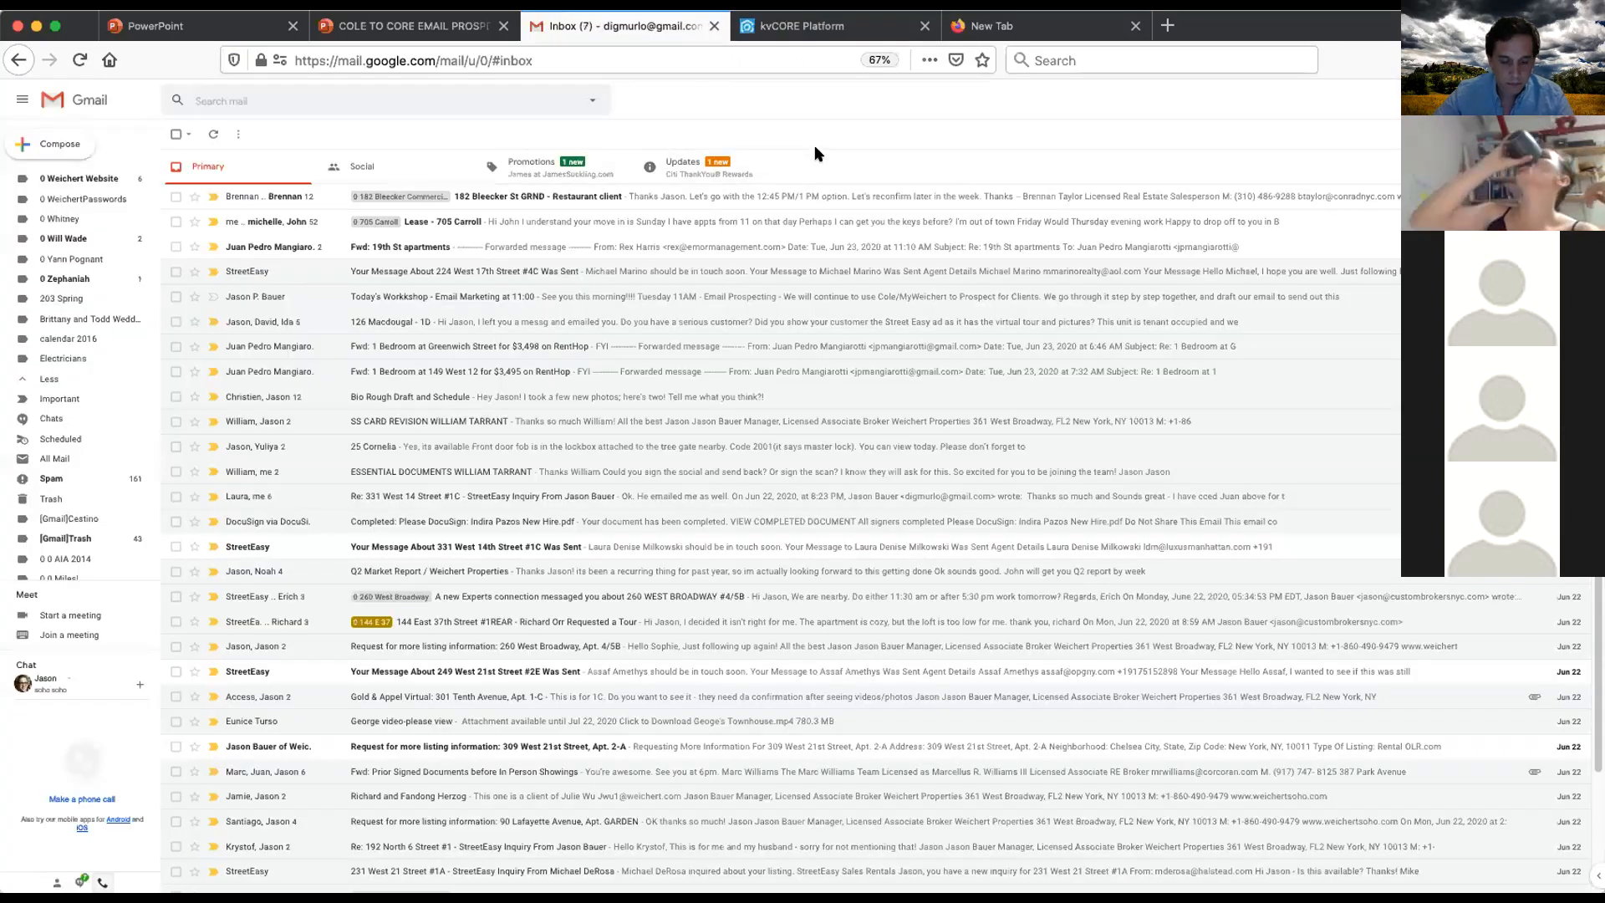
key("super+r")
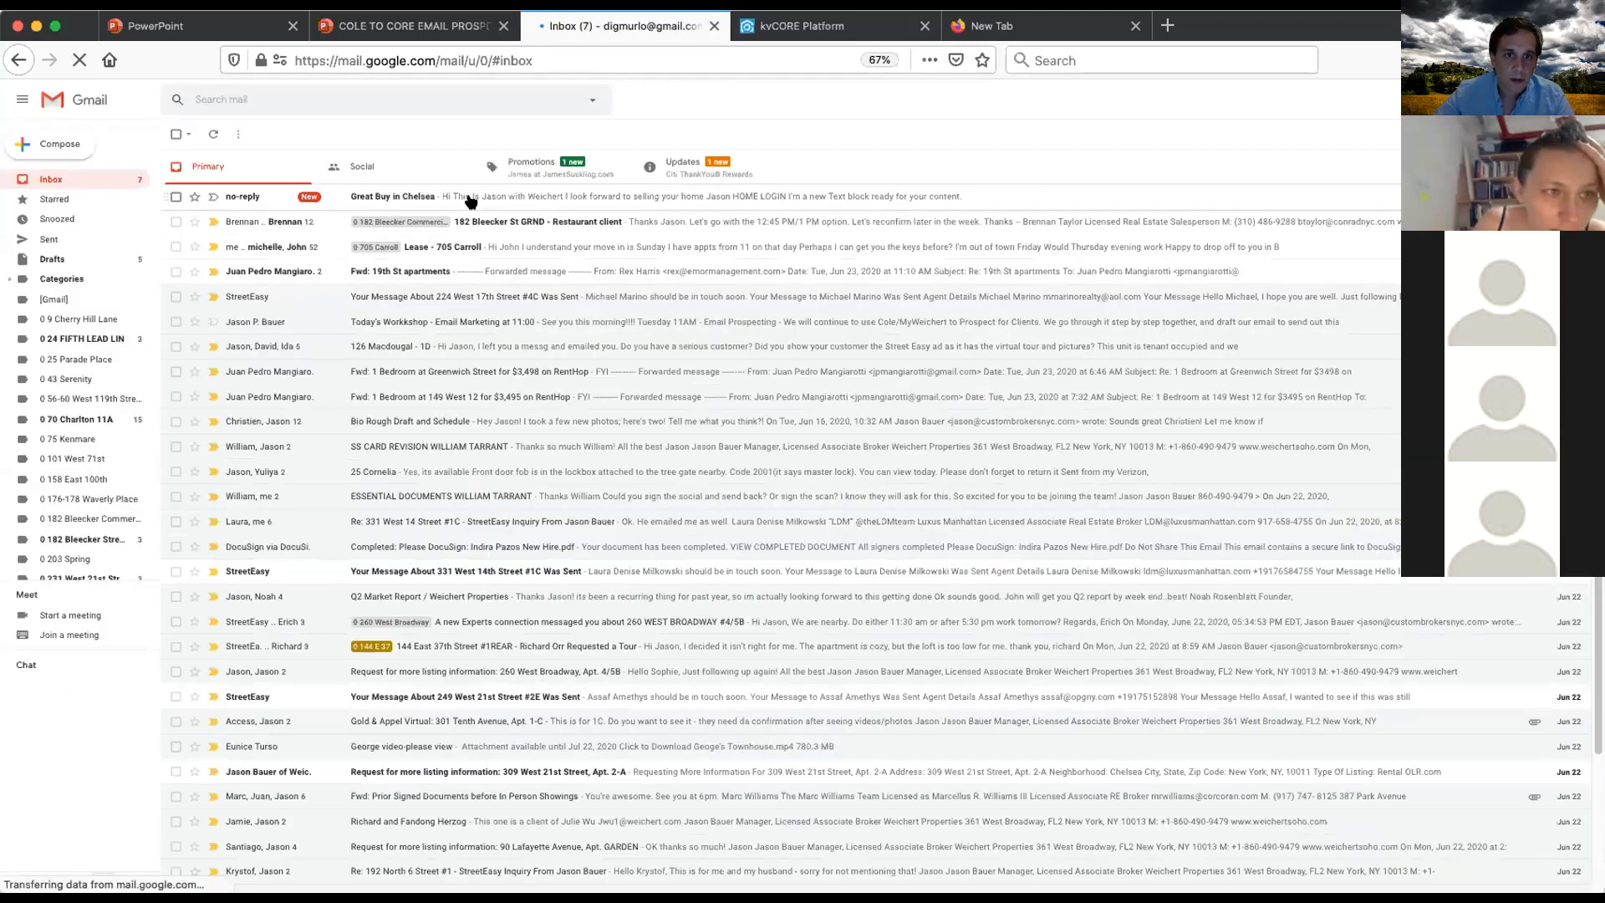
left_click(476, 197)
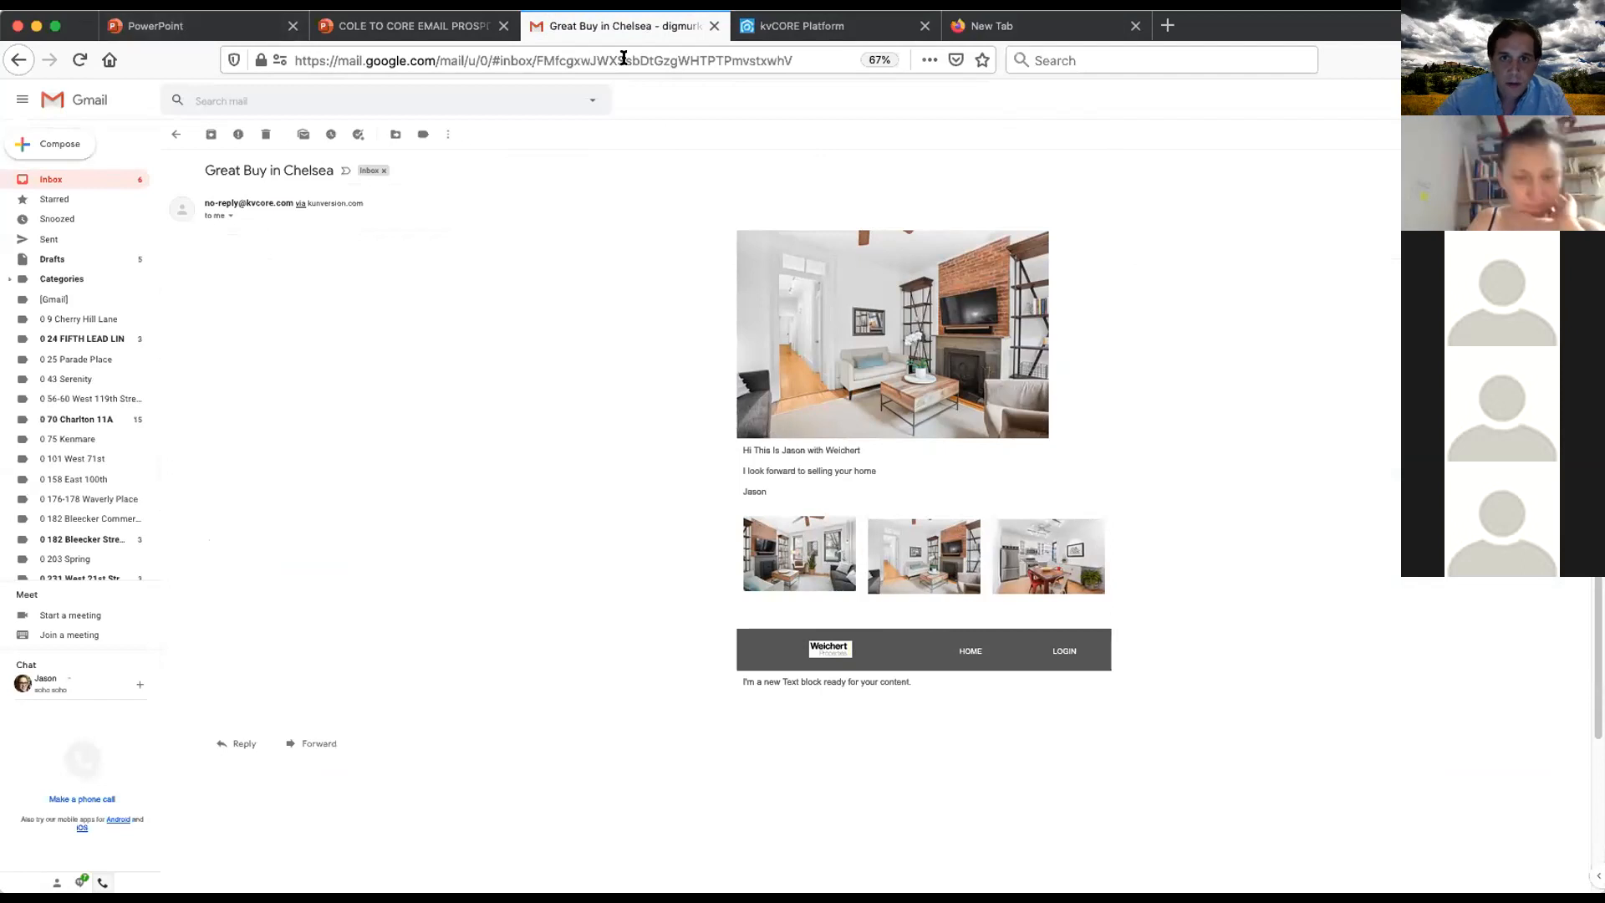
- Set the first dynamic content block below the message text to Agent Photo
left_click(827, 30)
scroll(848, 397, "down", 3)
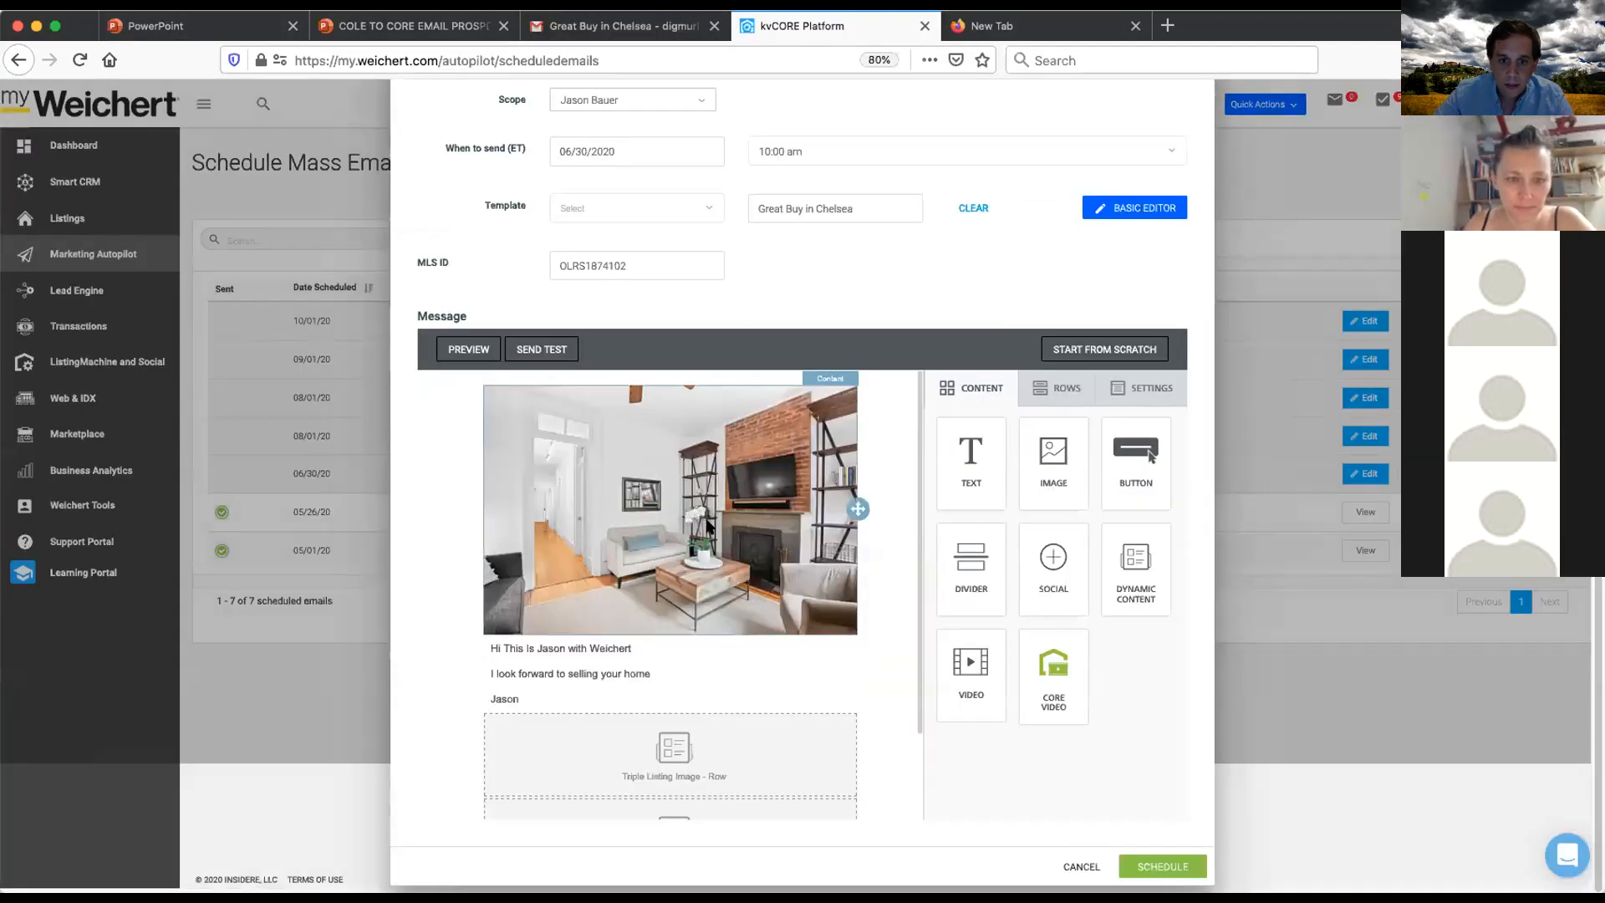
scroll(708, 526, "down", 2)
left_click(670, 650)
scroll(1014, 618, "down", 2)
left_click(1026, 595)
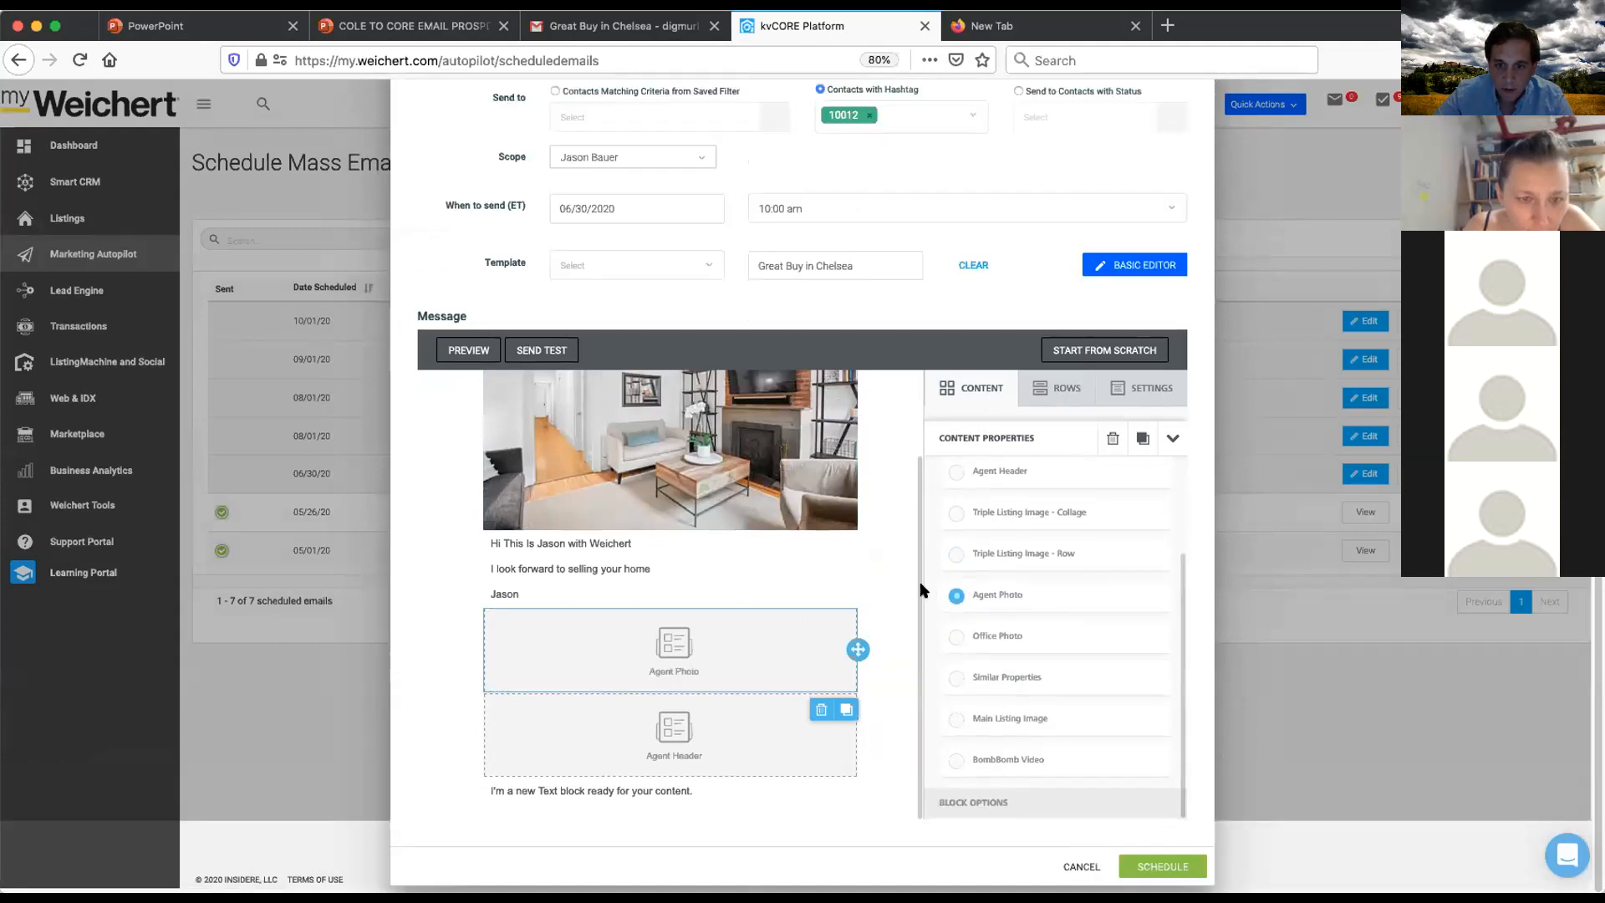
- Set the next dynamic content block to the Schedule a Showing Button
left_click(670, 735)
scroll(1001, 712, "down", 2)
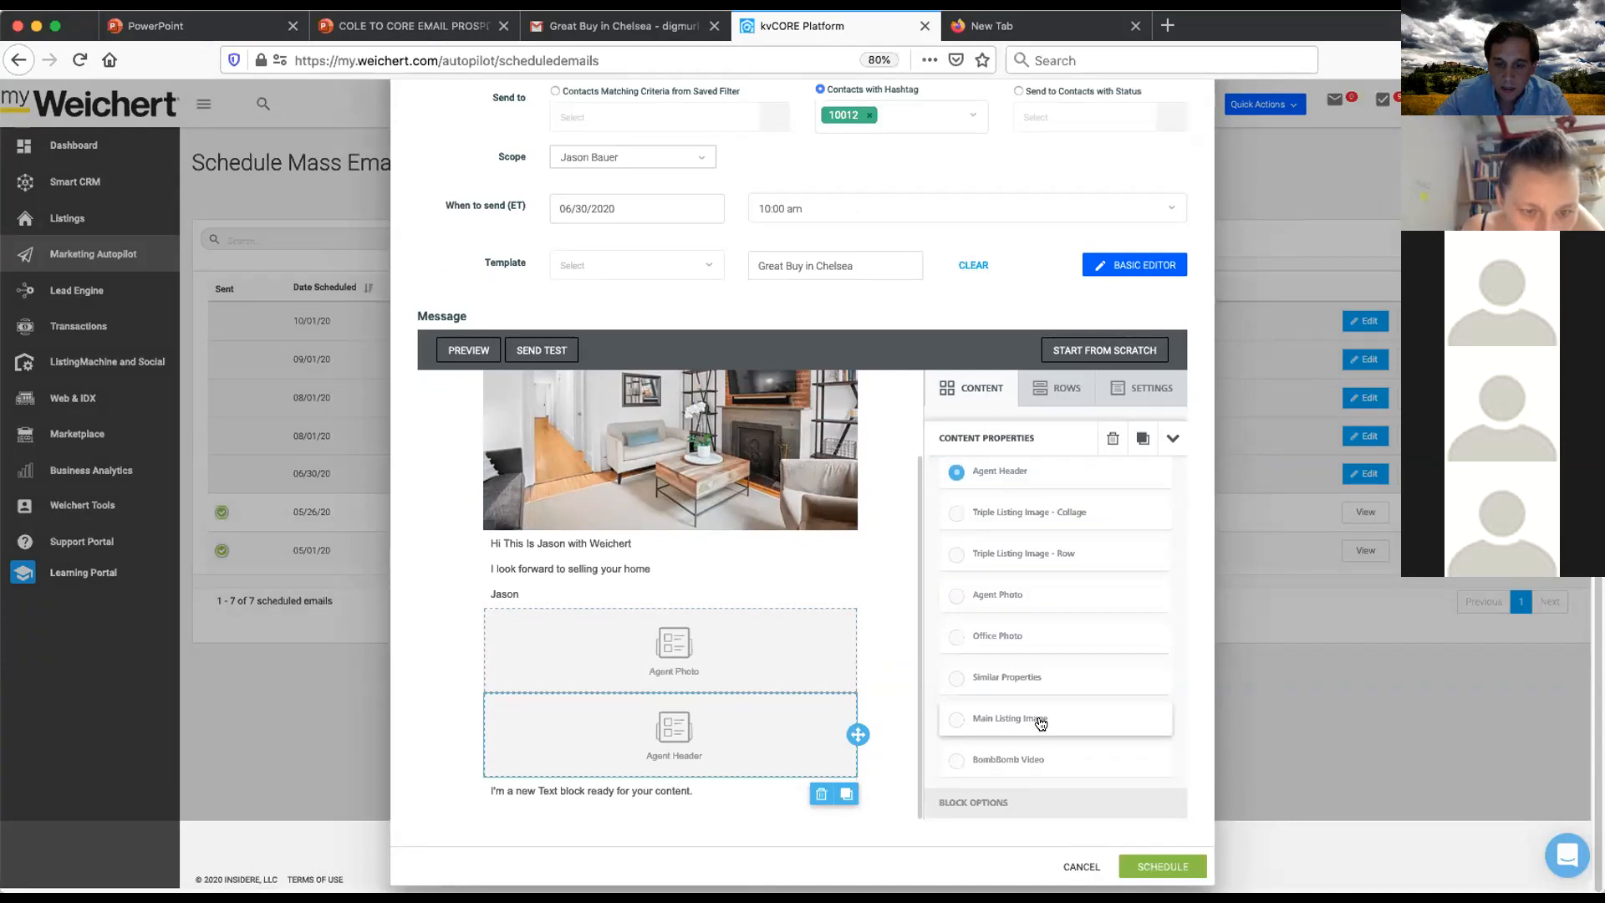
left_click(1039, 684)
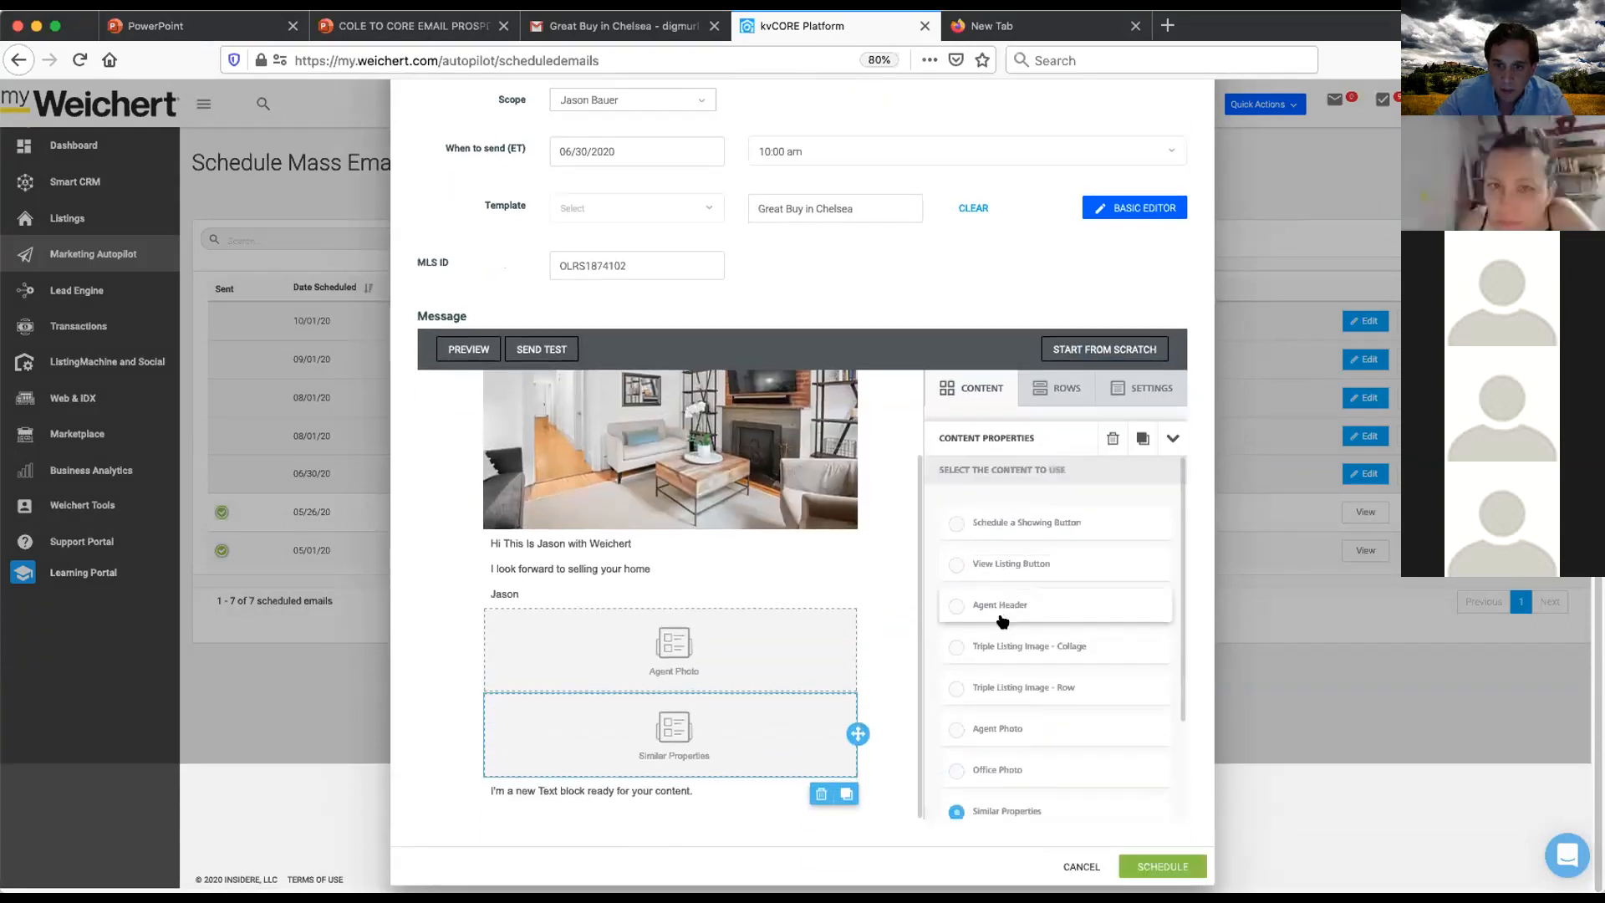
scroll(1019, 560, "up", 3)
left_click(1016, 581)
scroll(836, 638, "down", 1)
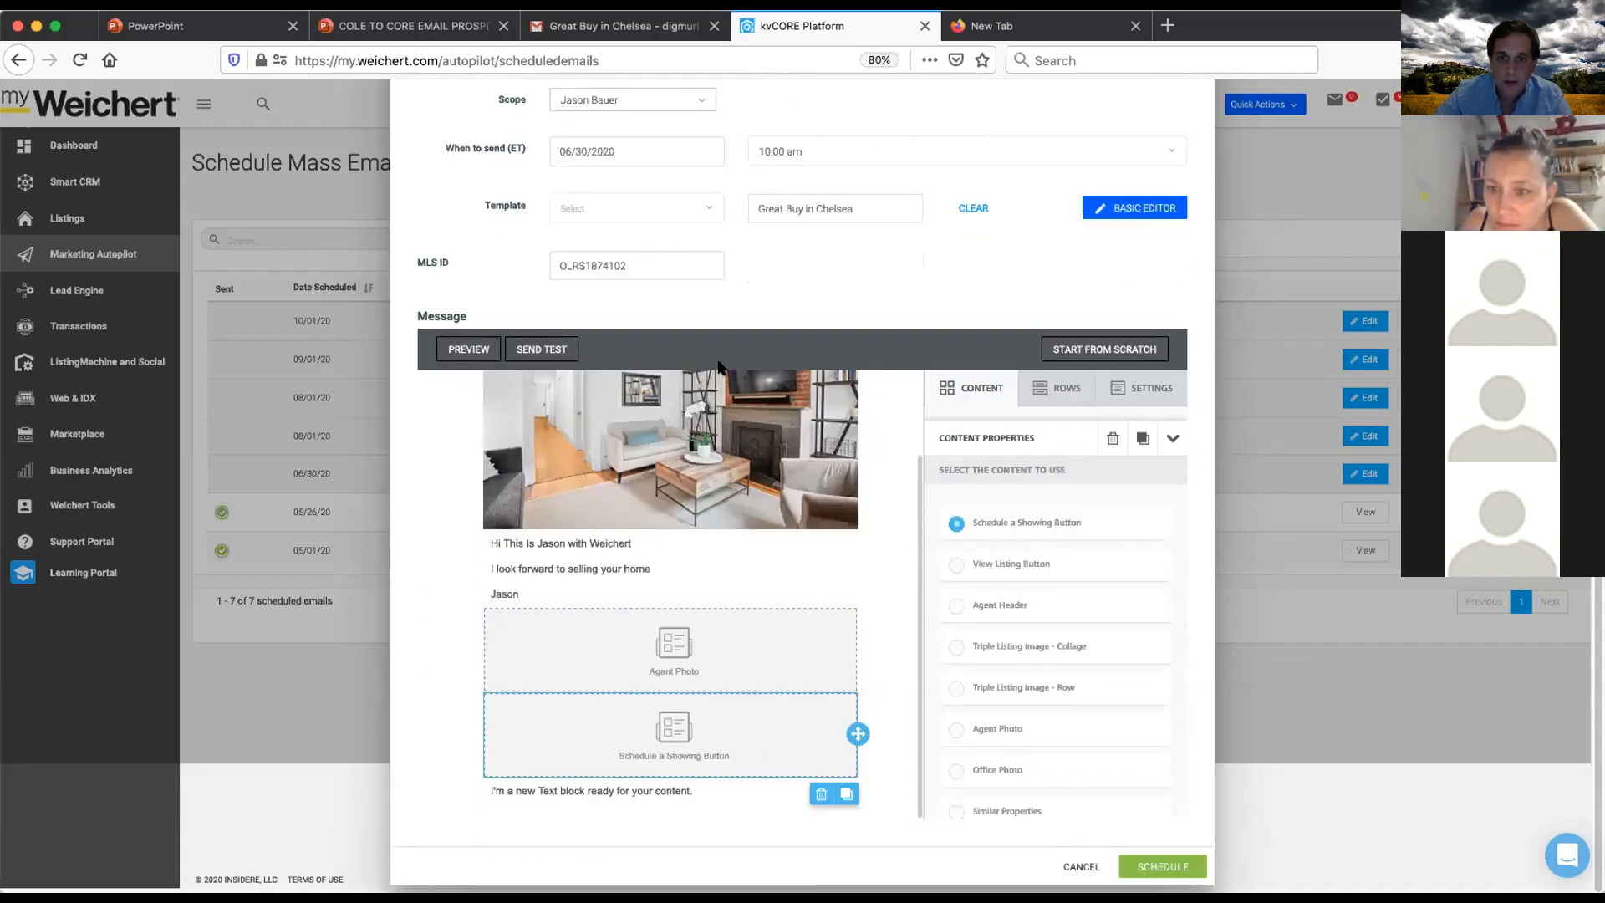
- Send another test of the email and open the new test message in the Gmail inbox
left_click(565, 349)
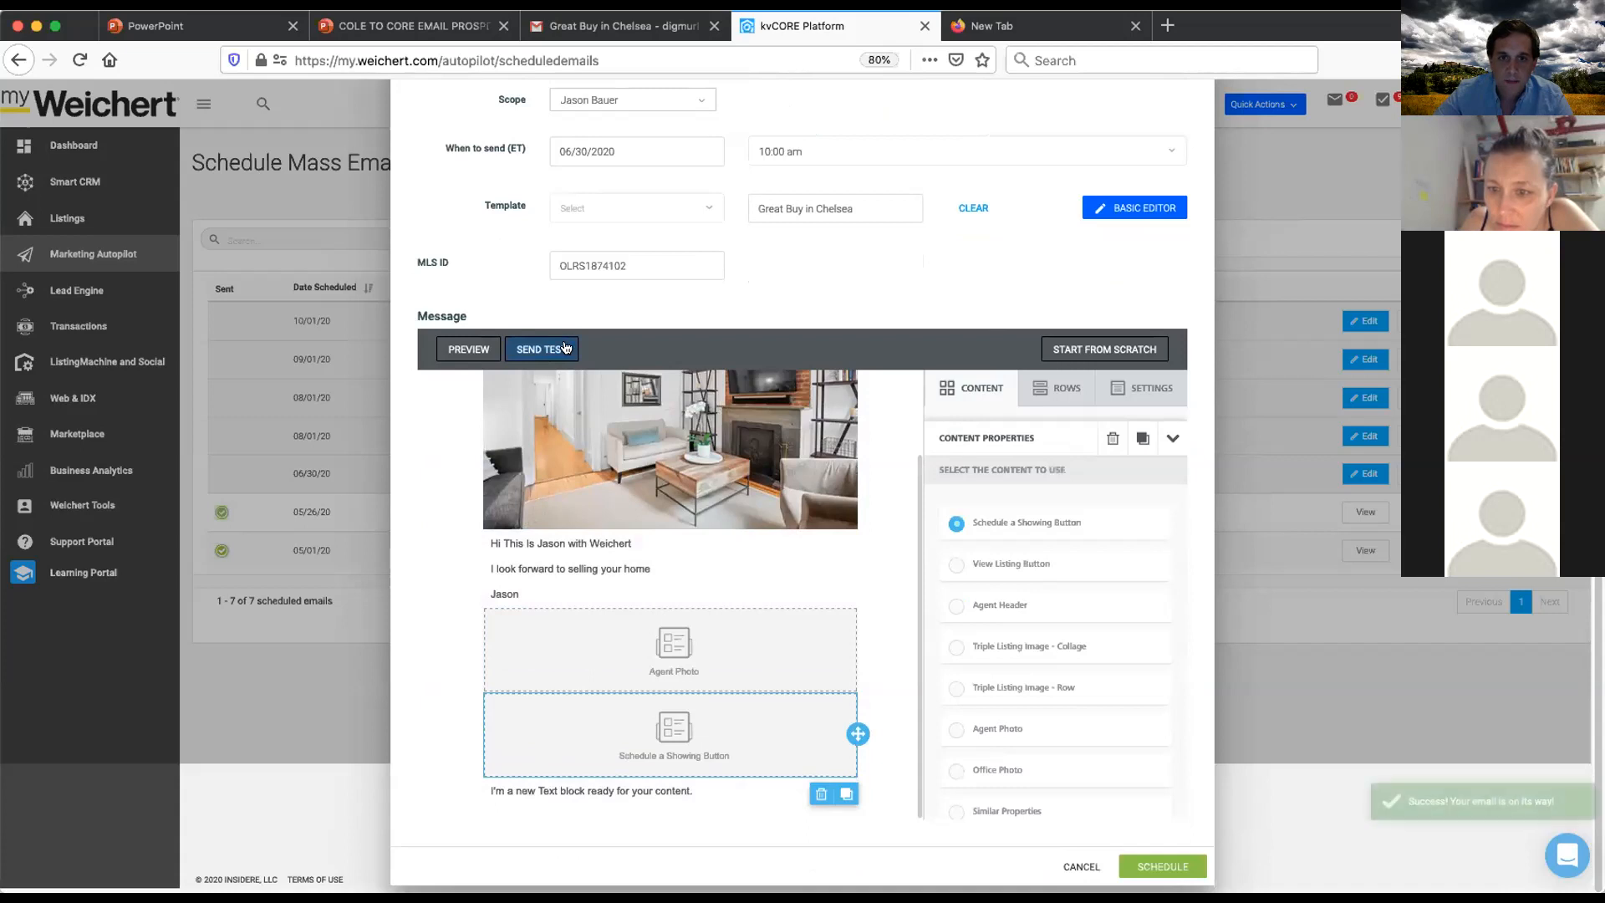
left_click(585, 26)
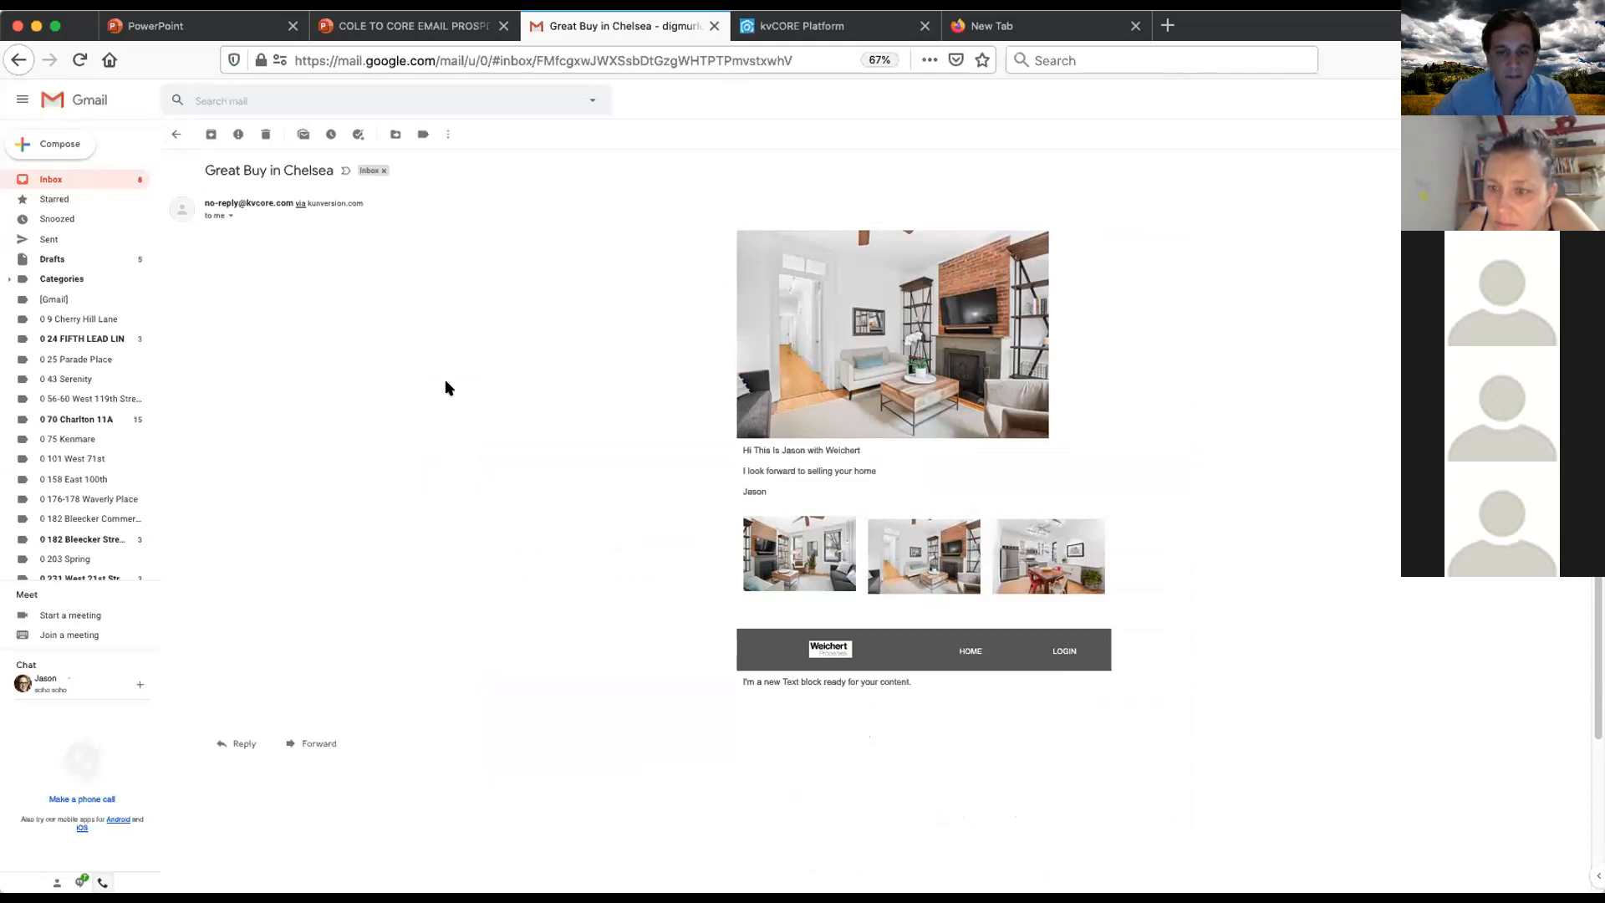
left_click(88, 100)
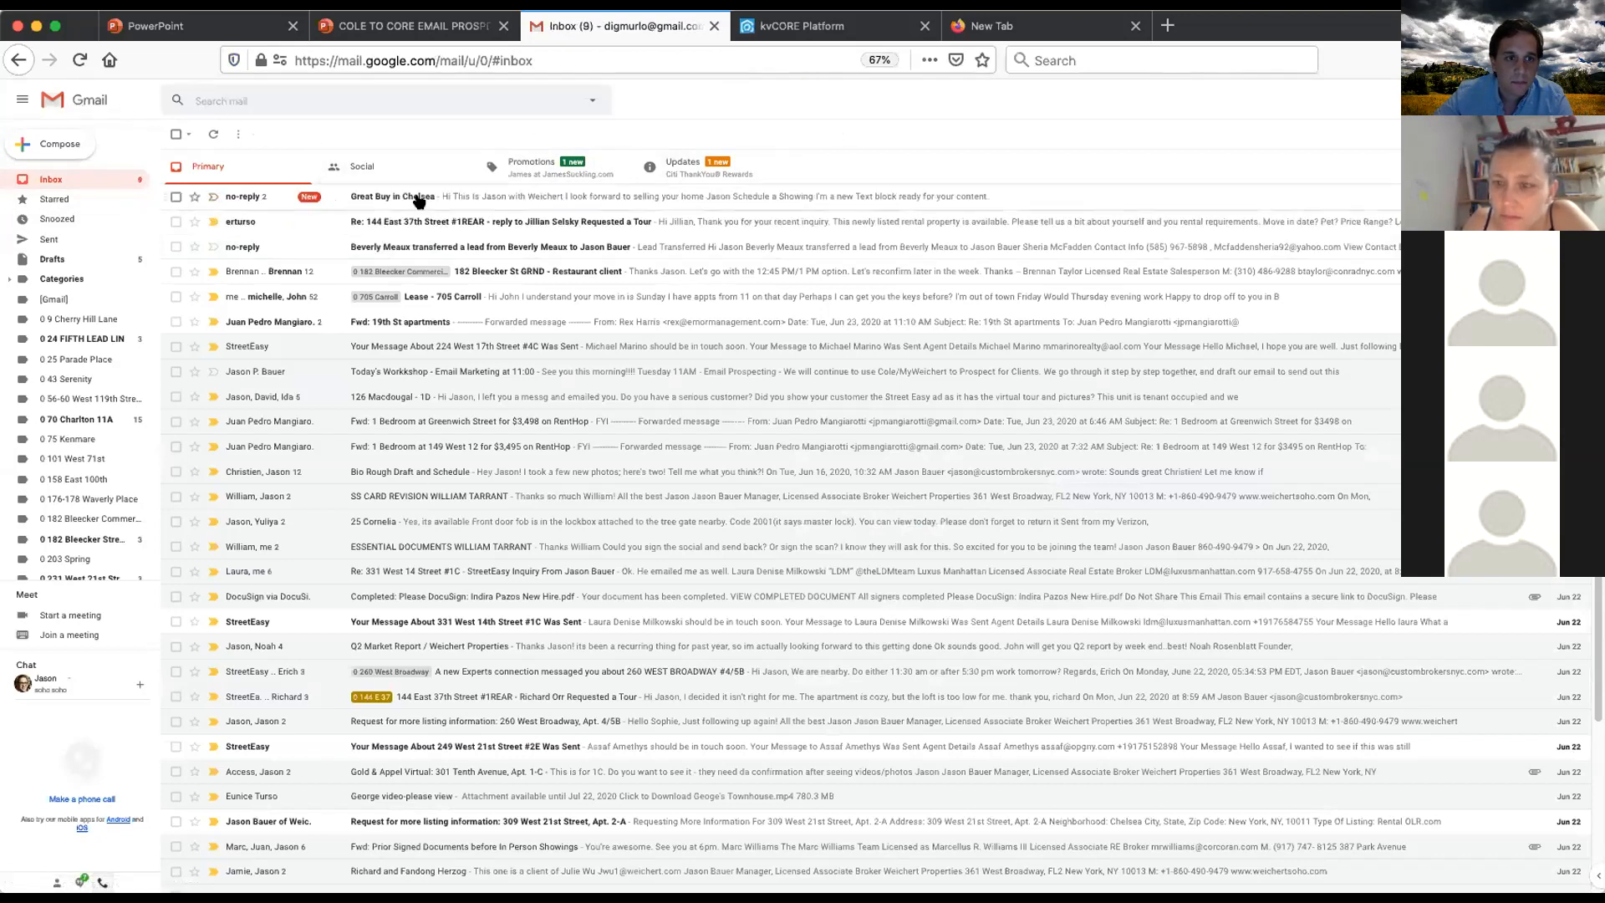
left_click(421, 199)
scroll(918, 614, "down", 1)
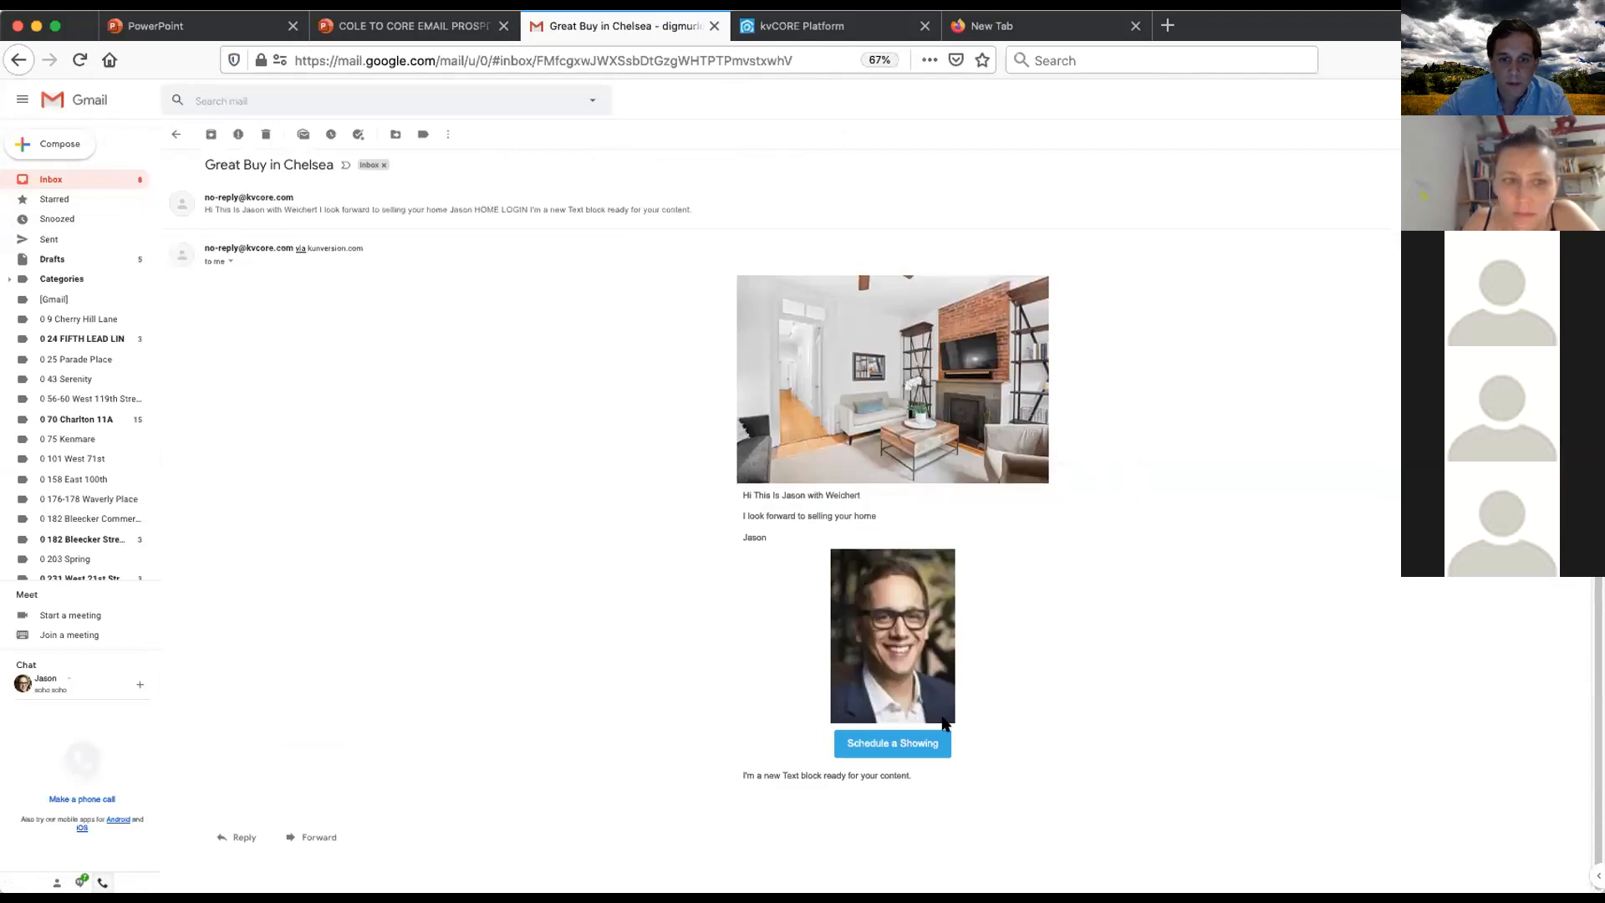
left_click(916, 748)
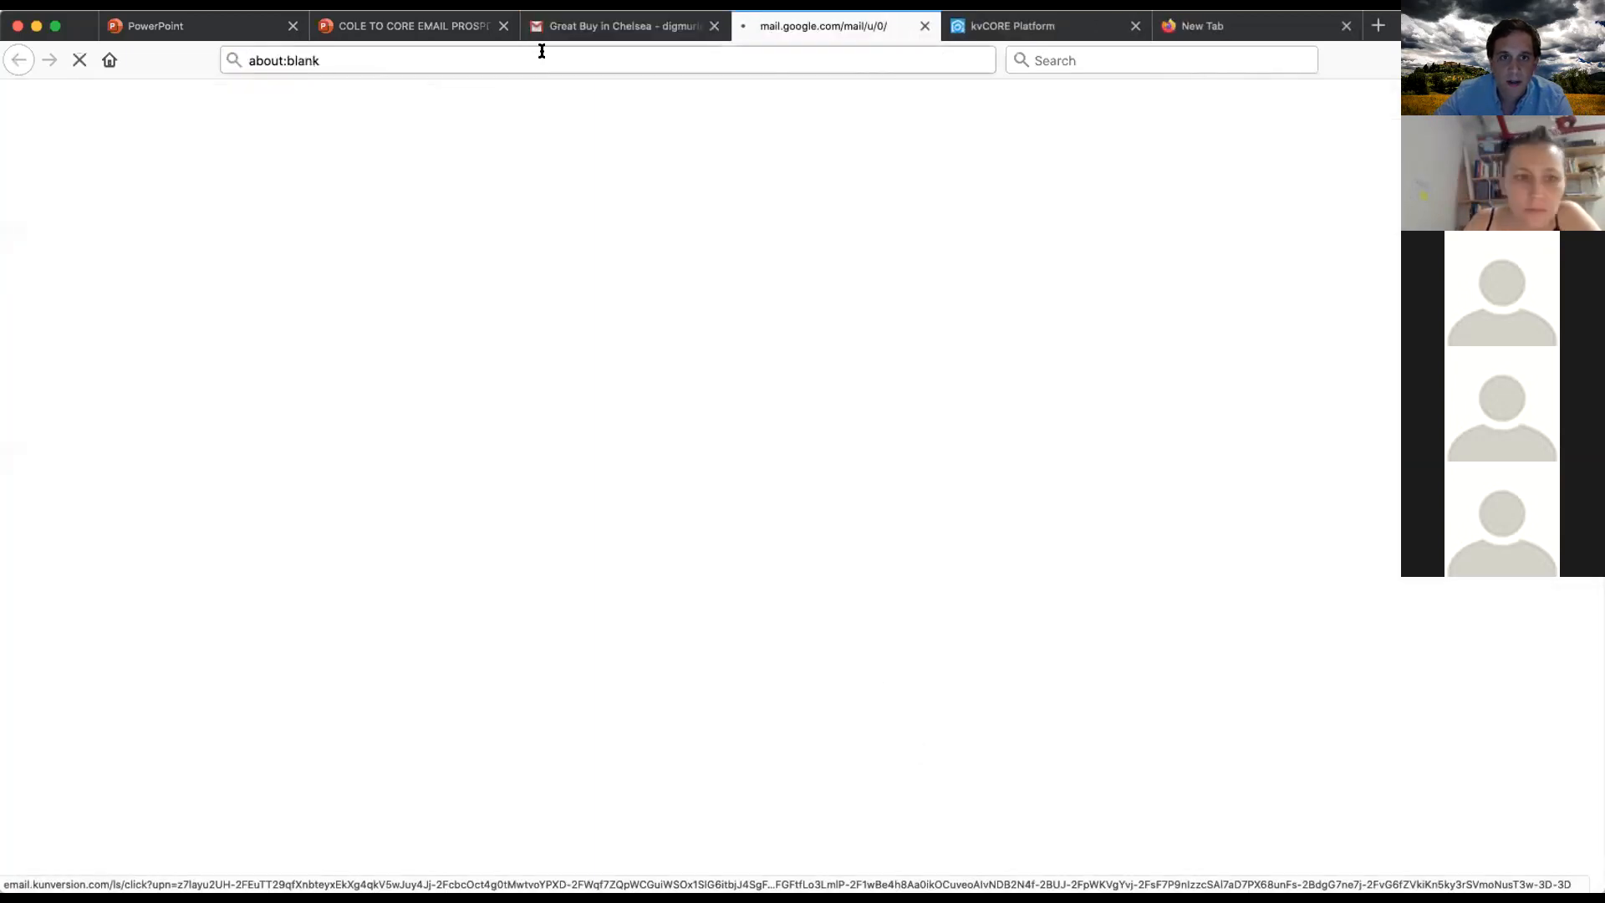
left_click(663, 32)
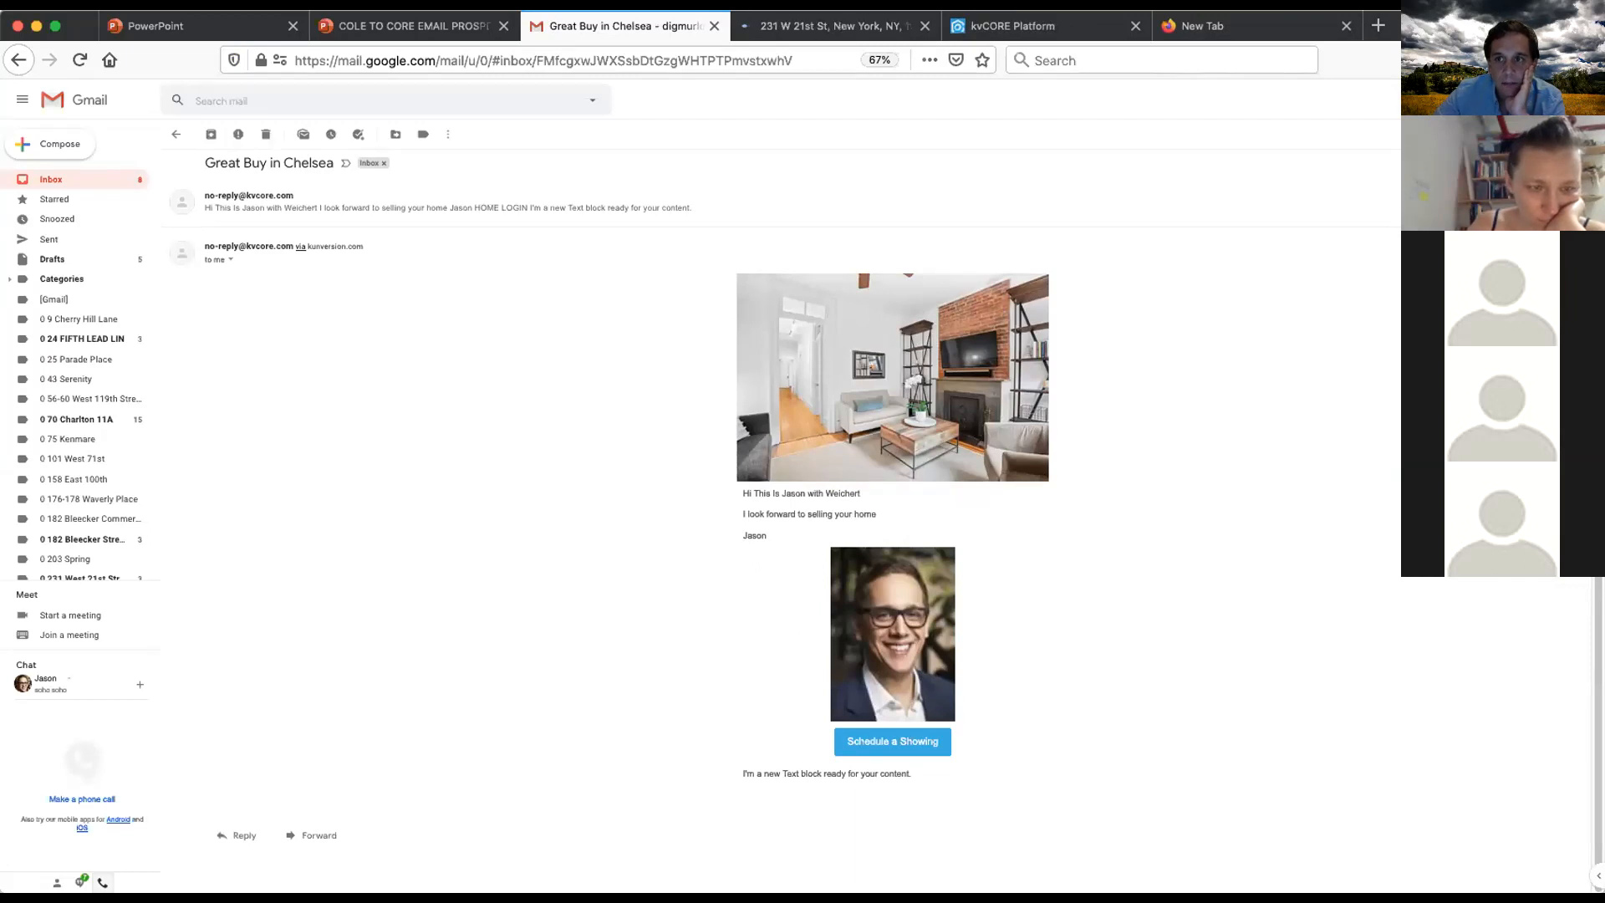
left_click(829, 23)
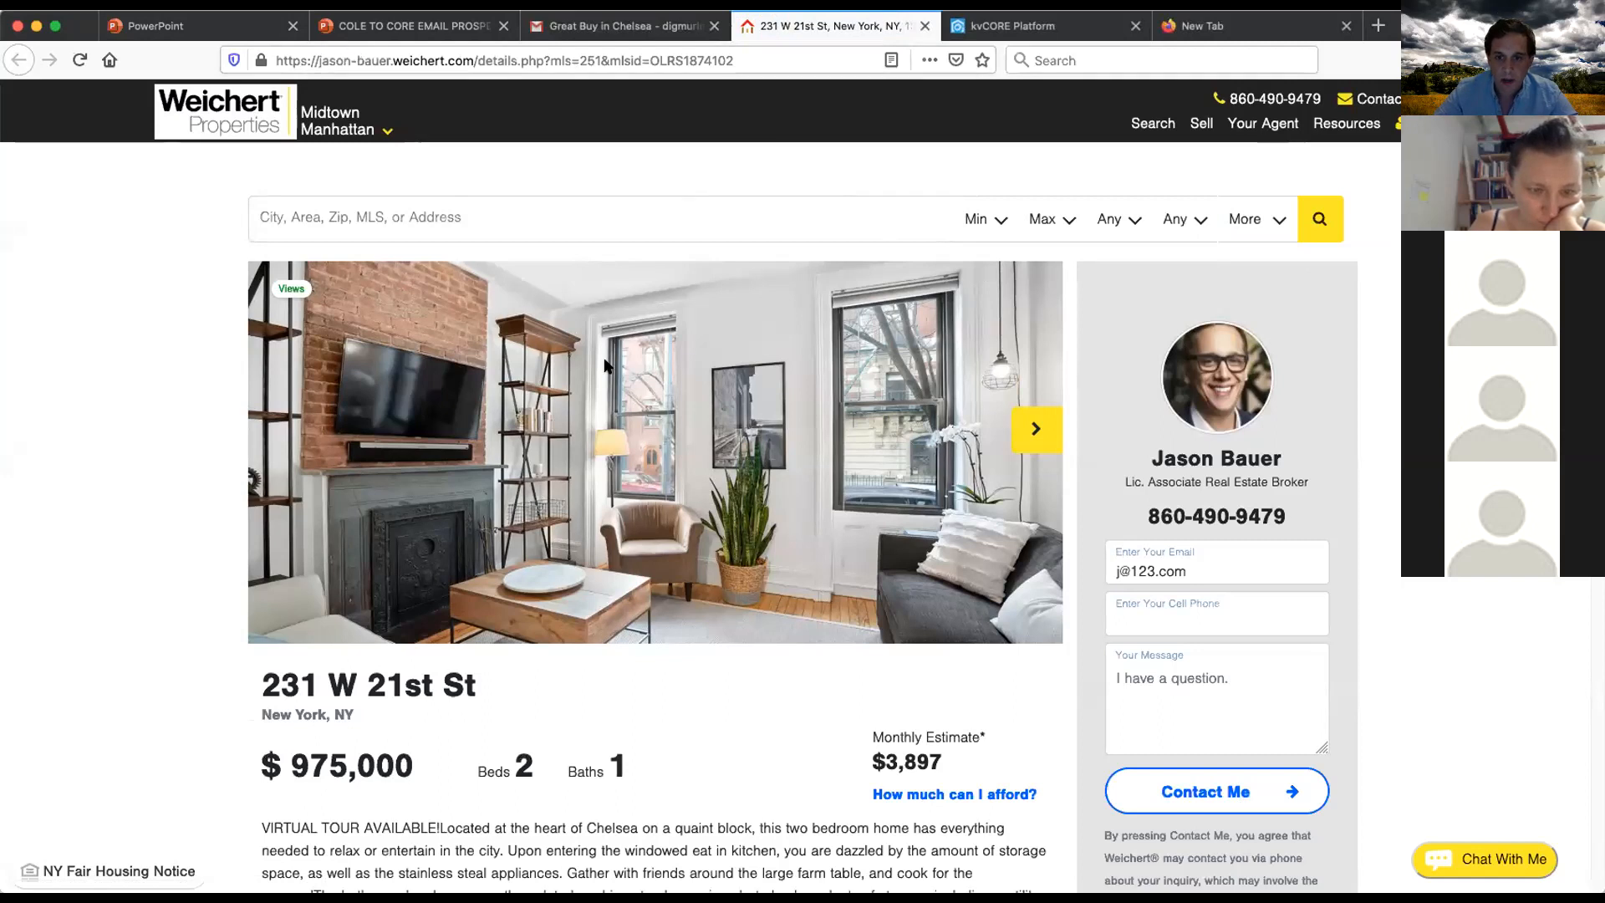
scroll(986, 378, "down", 3)
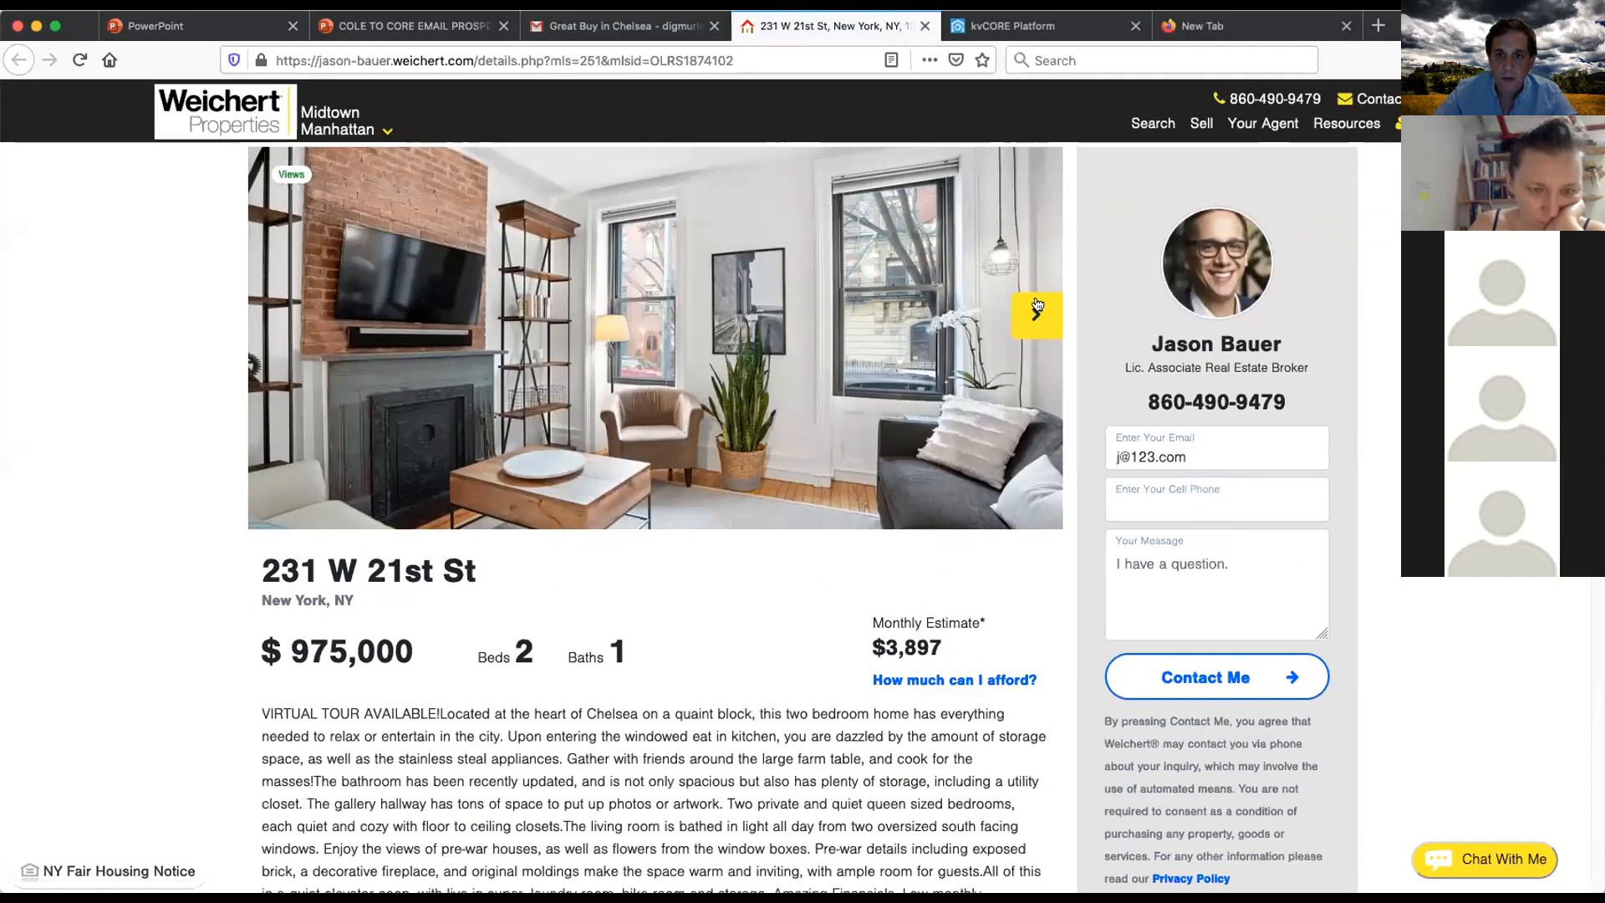
left_click(1036, 316)
left_click(1036, 318)
left_click(1035, 325)
left_click(1036, 325)
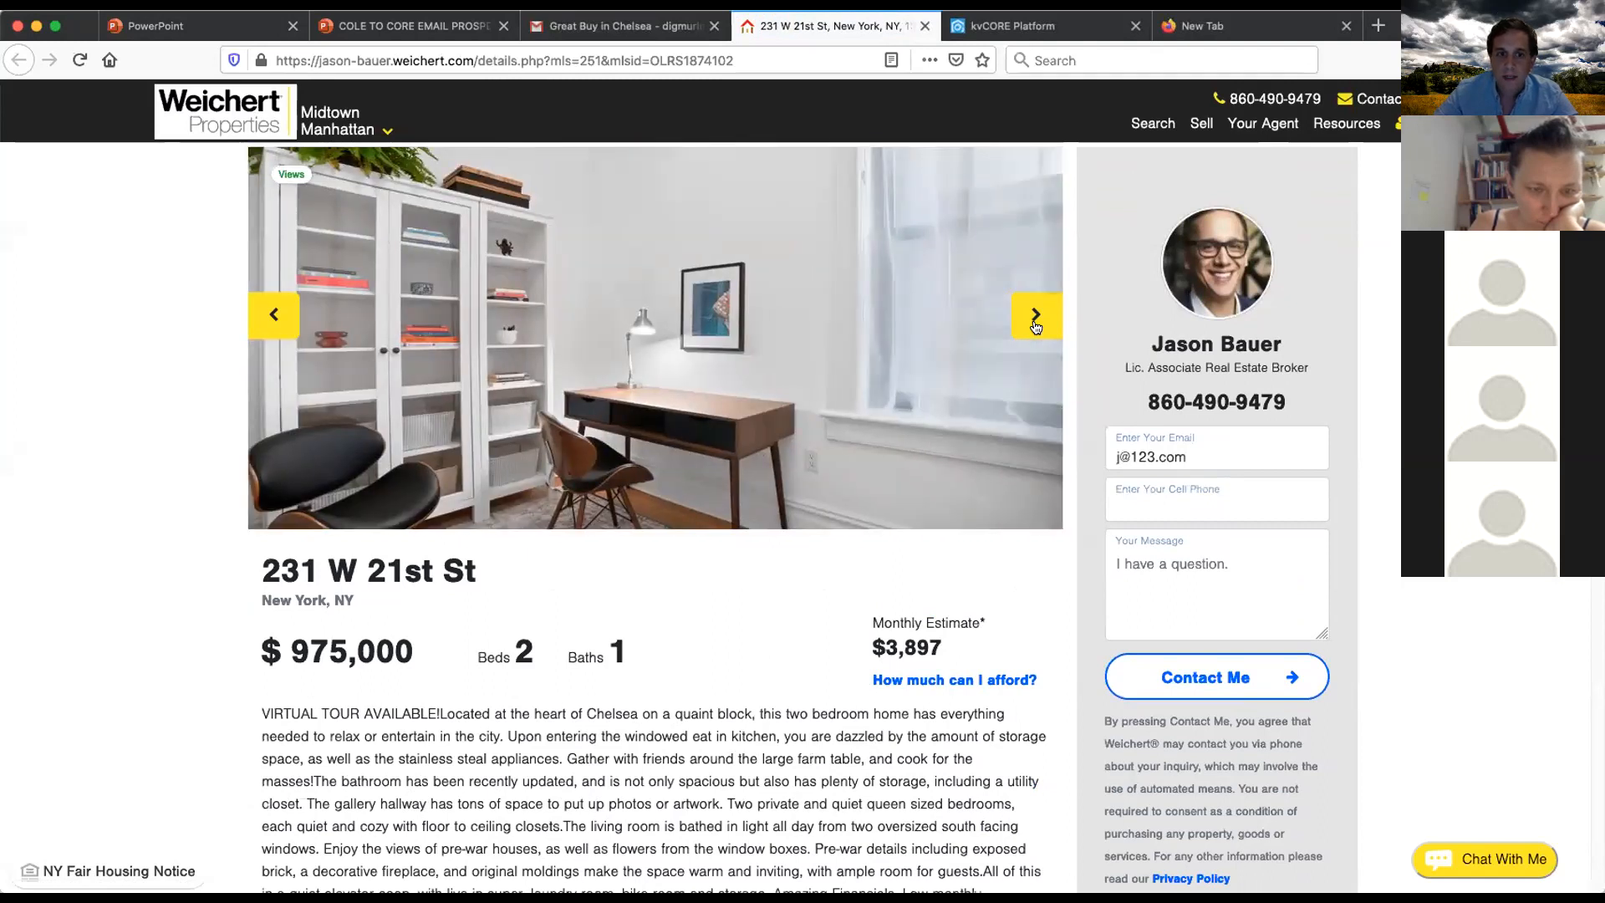
left_click(1033, 319)
scroll(1031, 317, "up", 3)
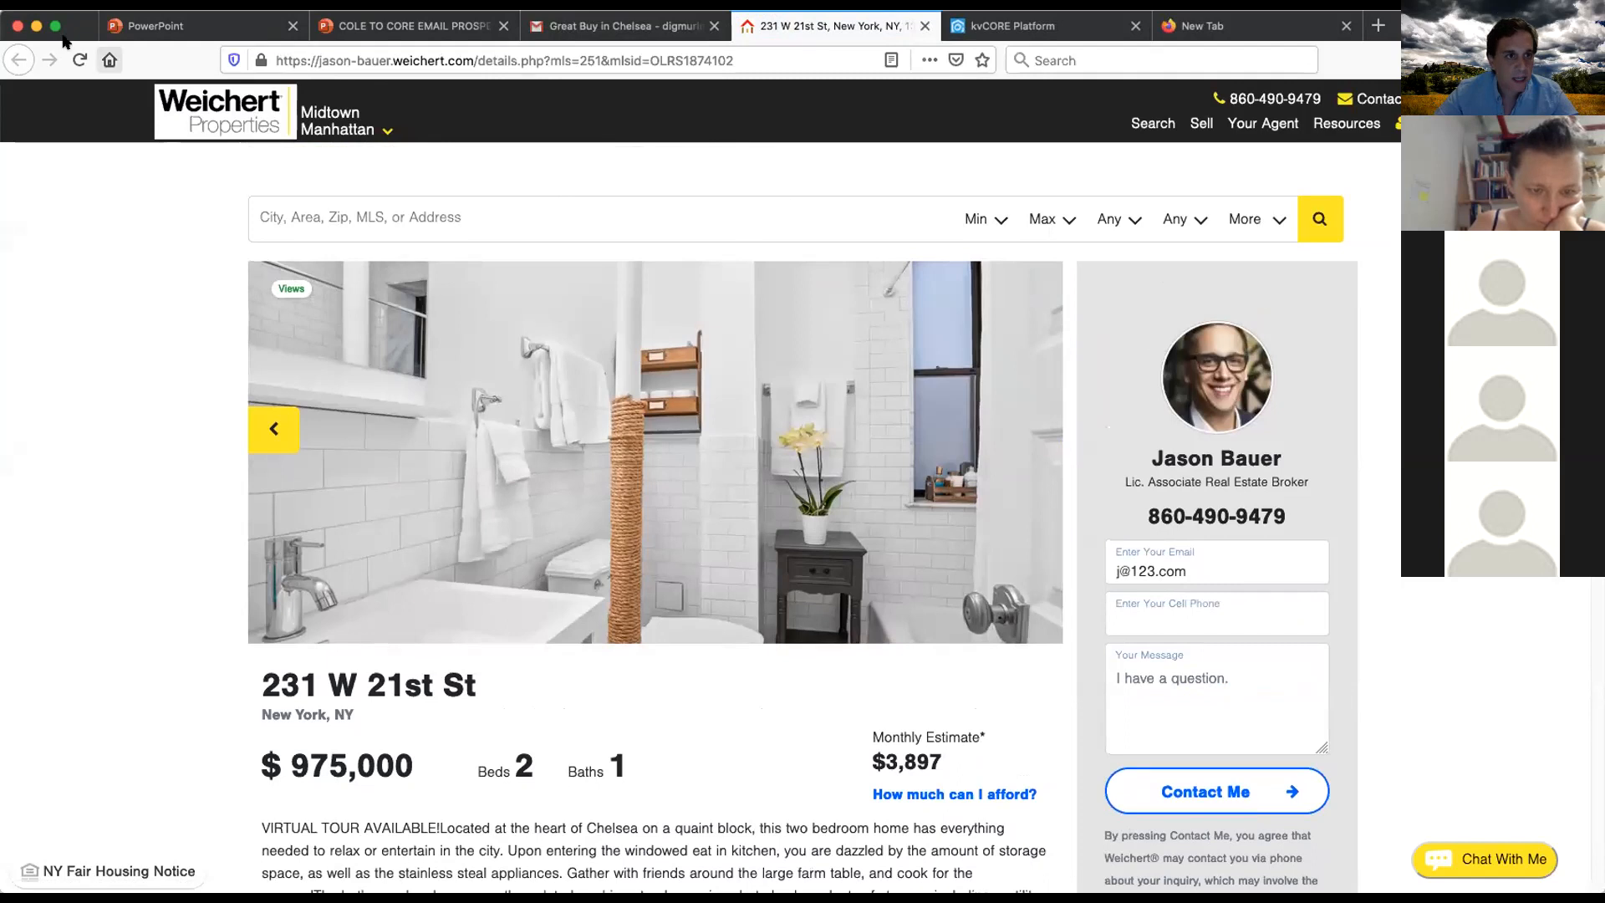
- Close the scheduled email dialog without saving changes
left_click(1012, 26)
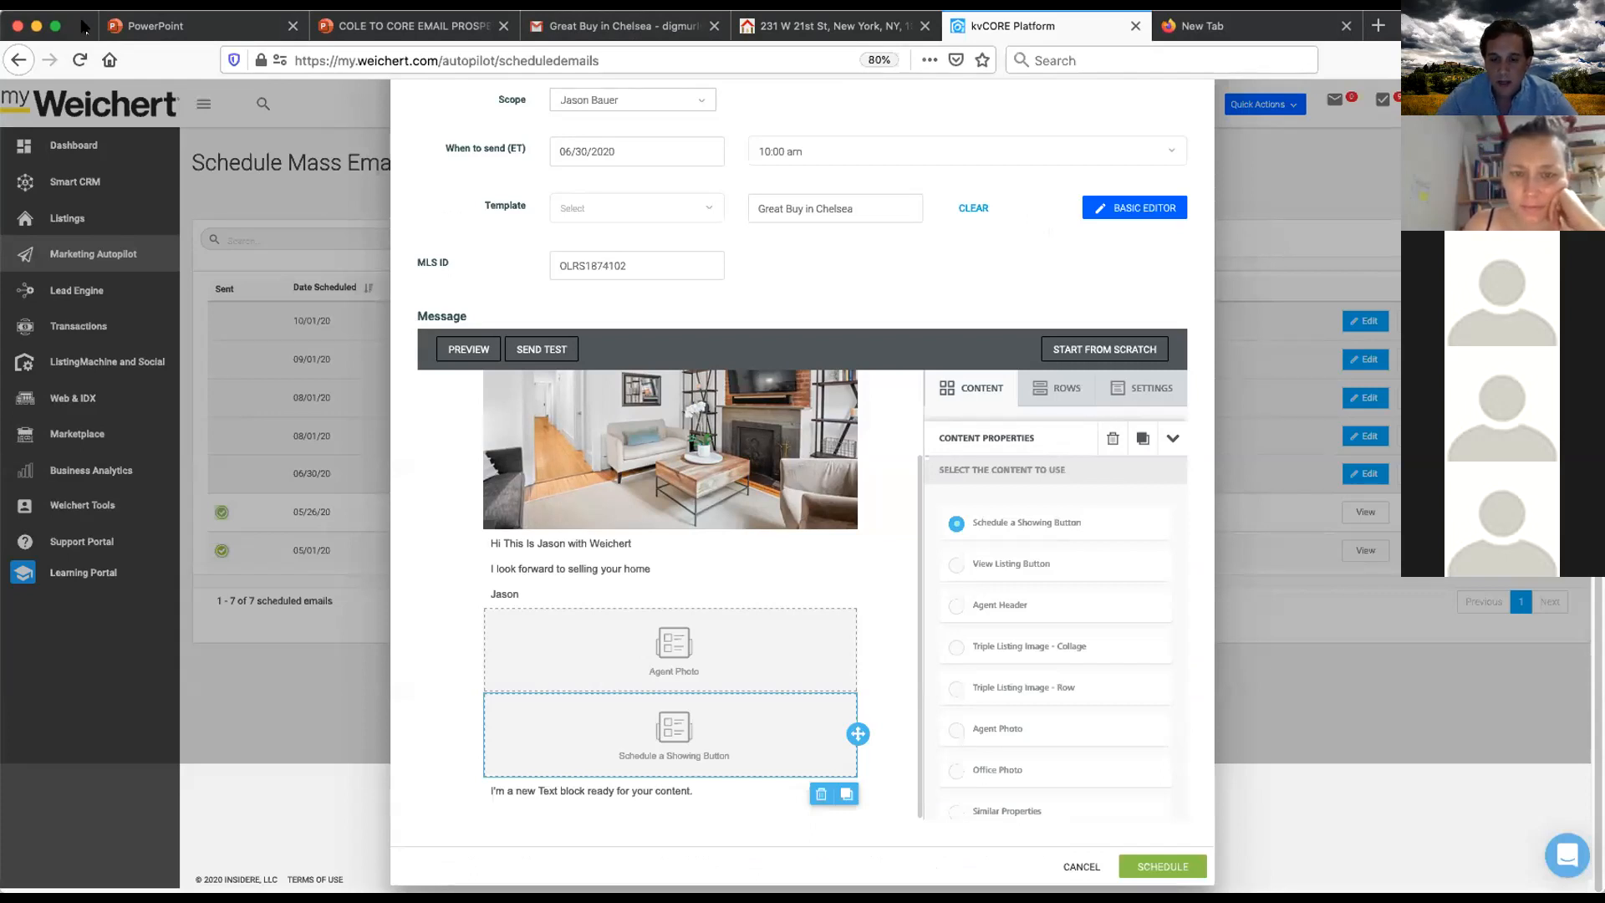
scroll(866, 373, "up", 2)
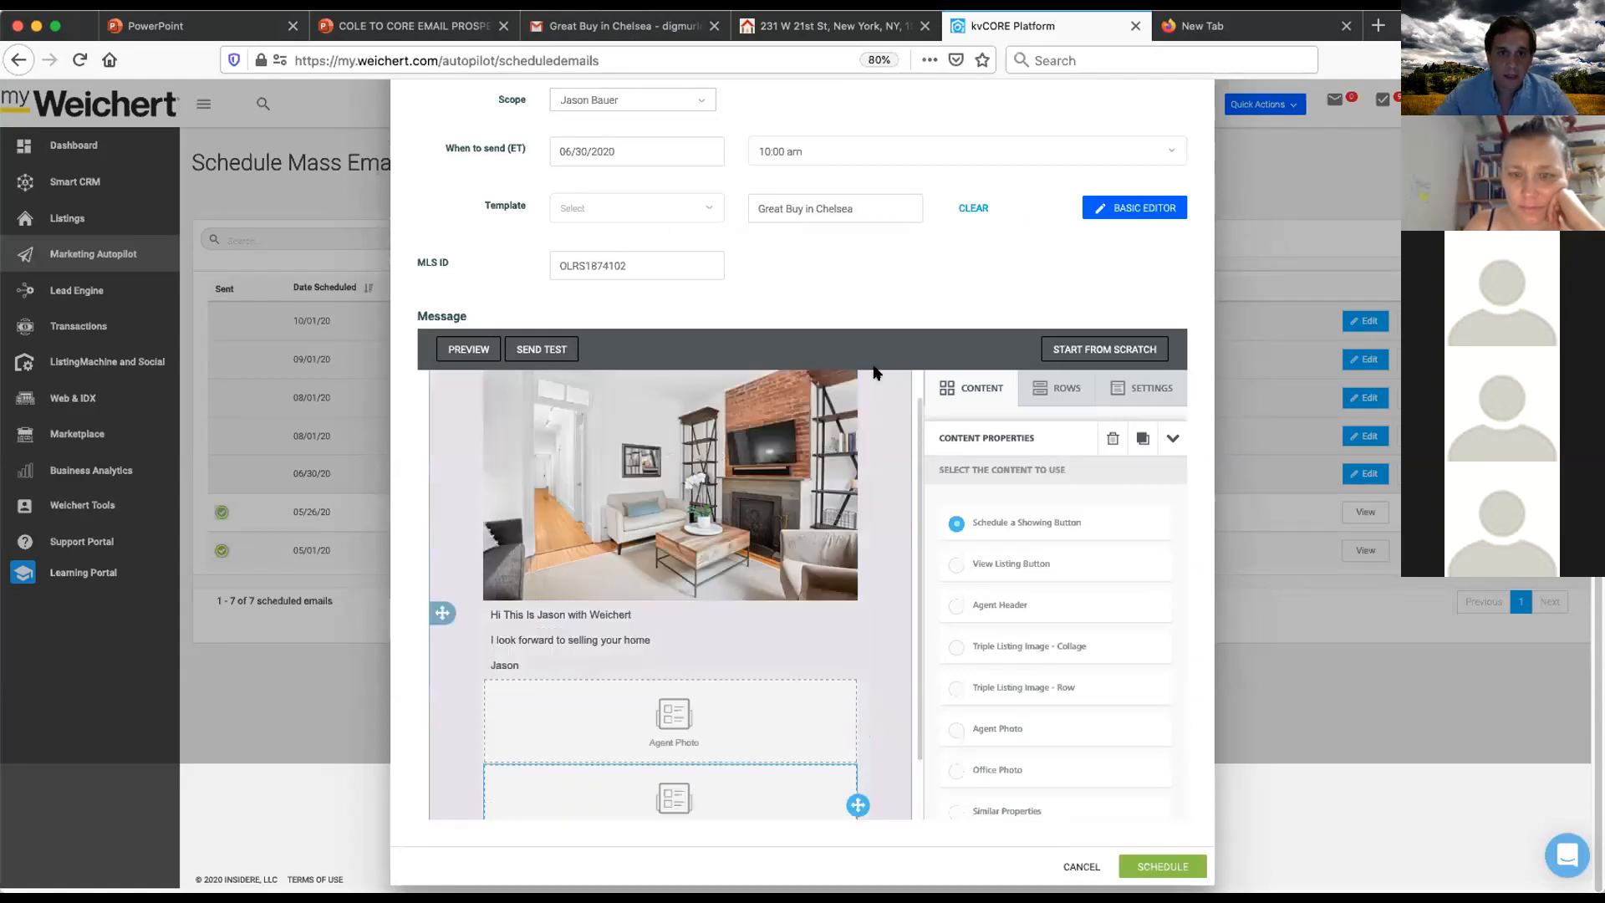
scroll(901, 320, "up", 3)
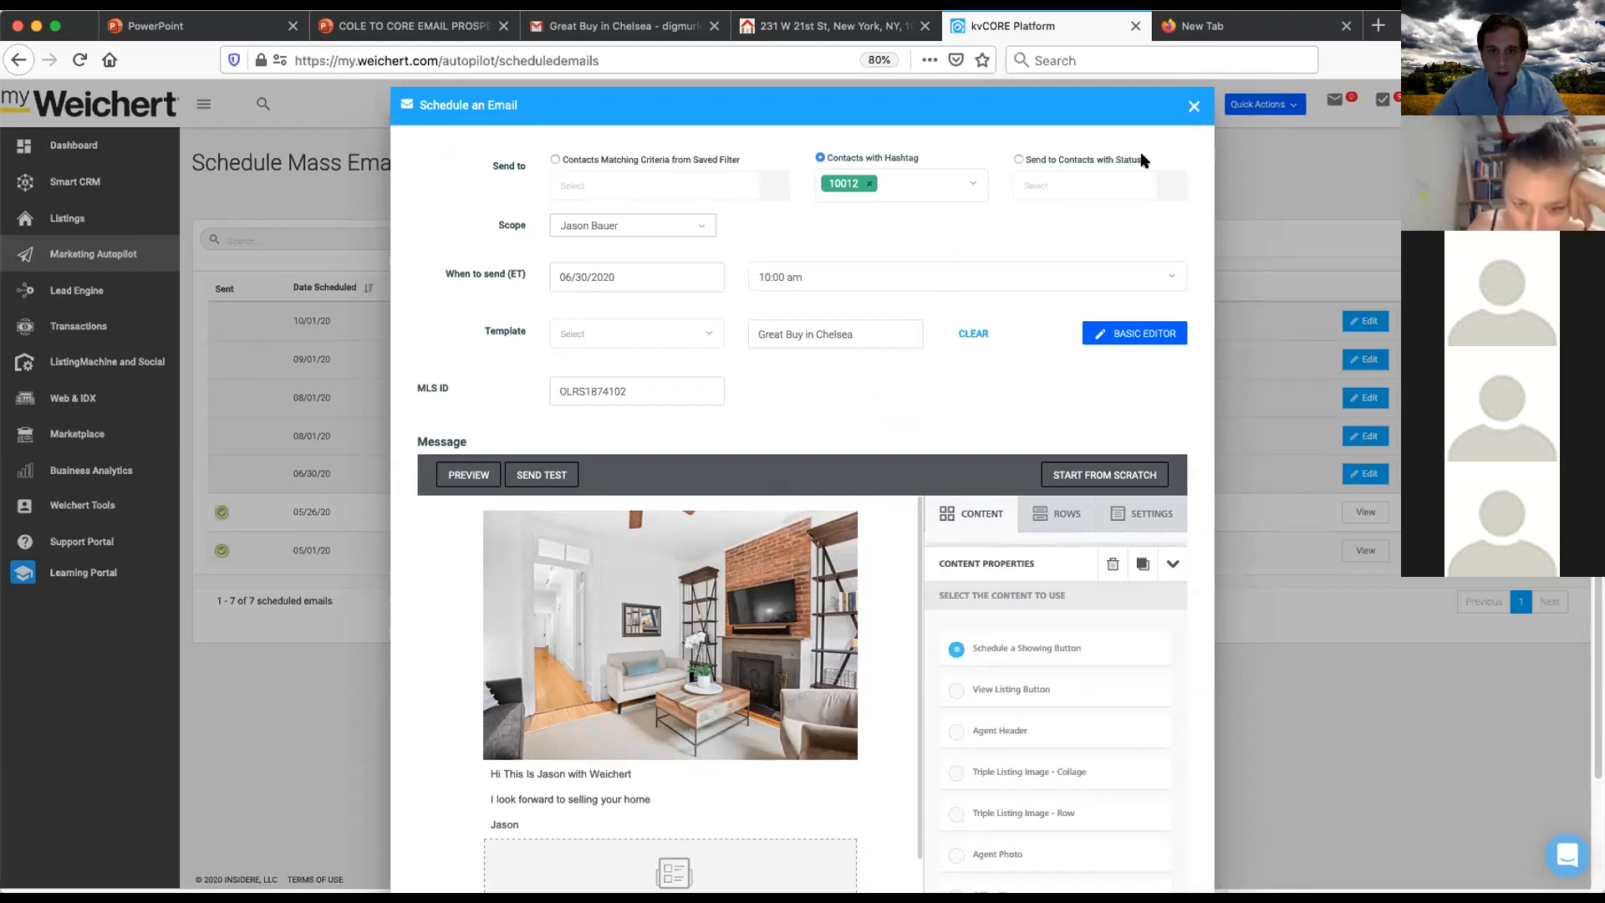
left_click(1192, 110)
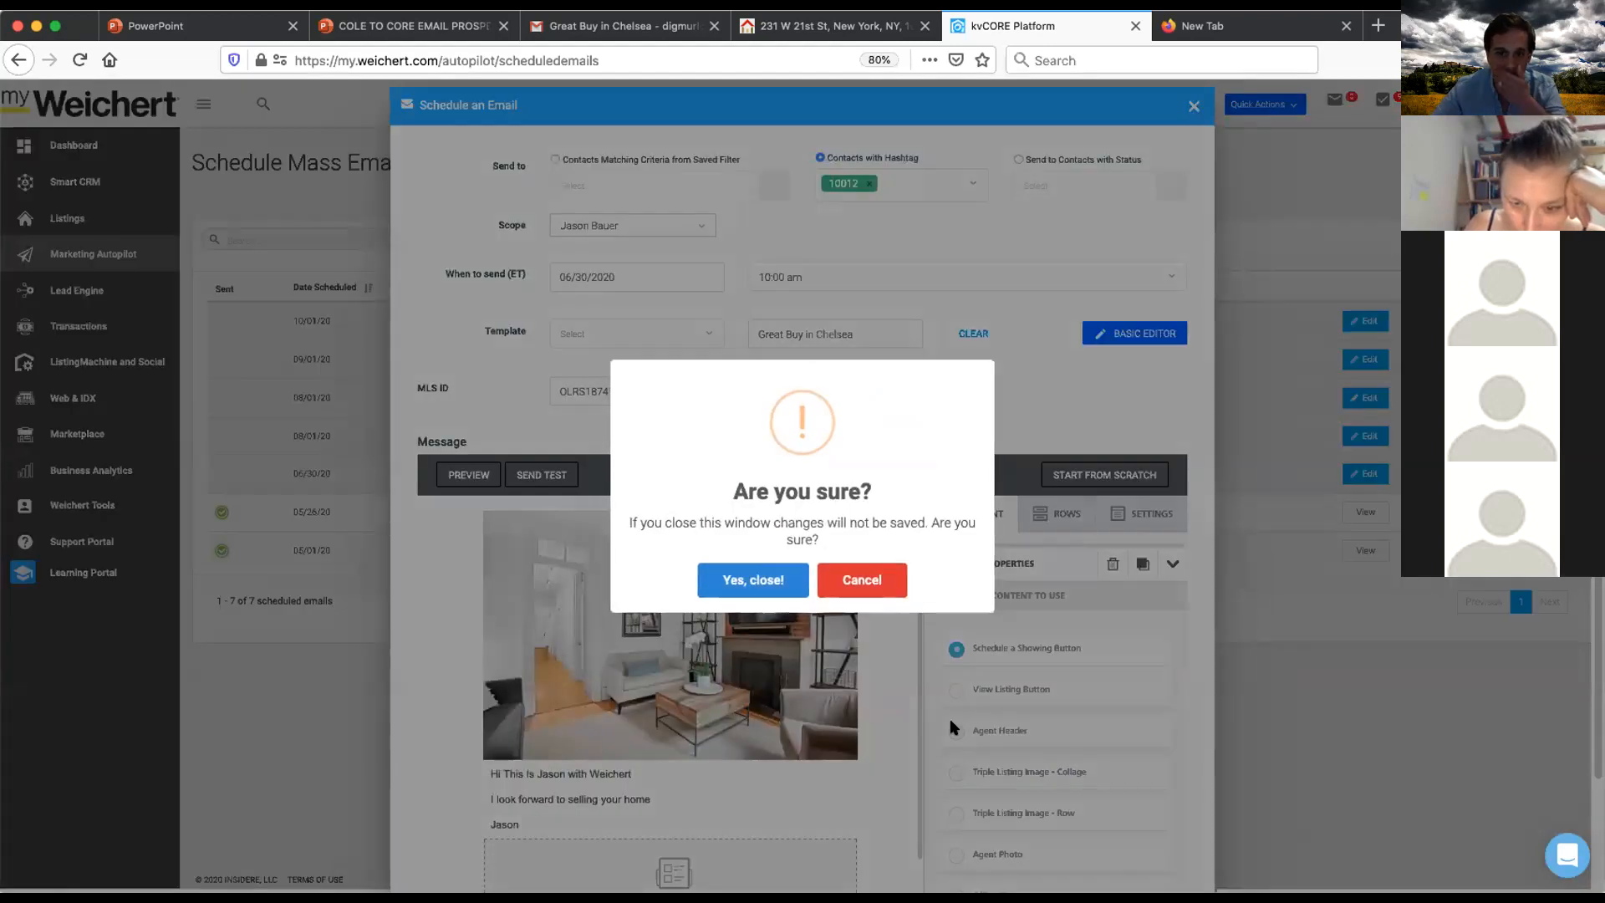
left_click(756, 583)
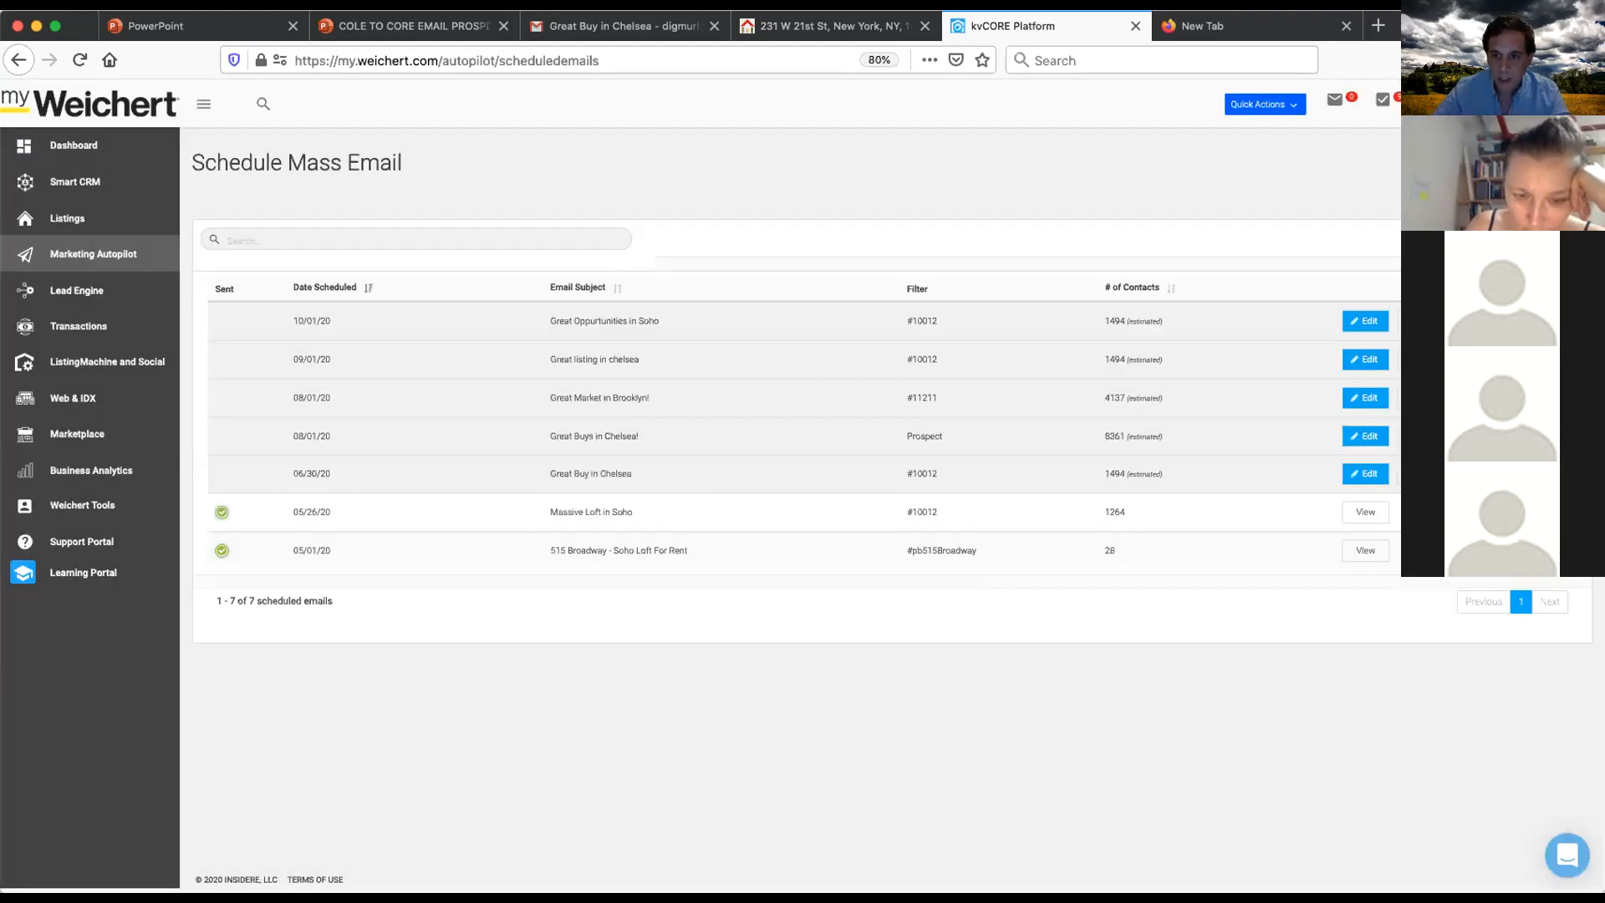
- Delete the 06/30/20 'Great Buy in Chelsea' scheduled email
left_click(1425, 474)
left_click(757, 571)
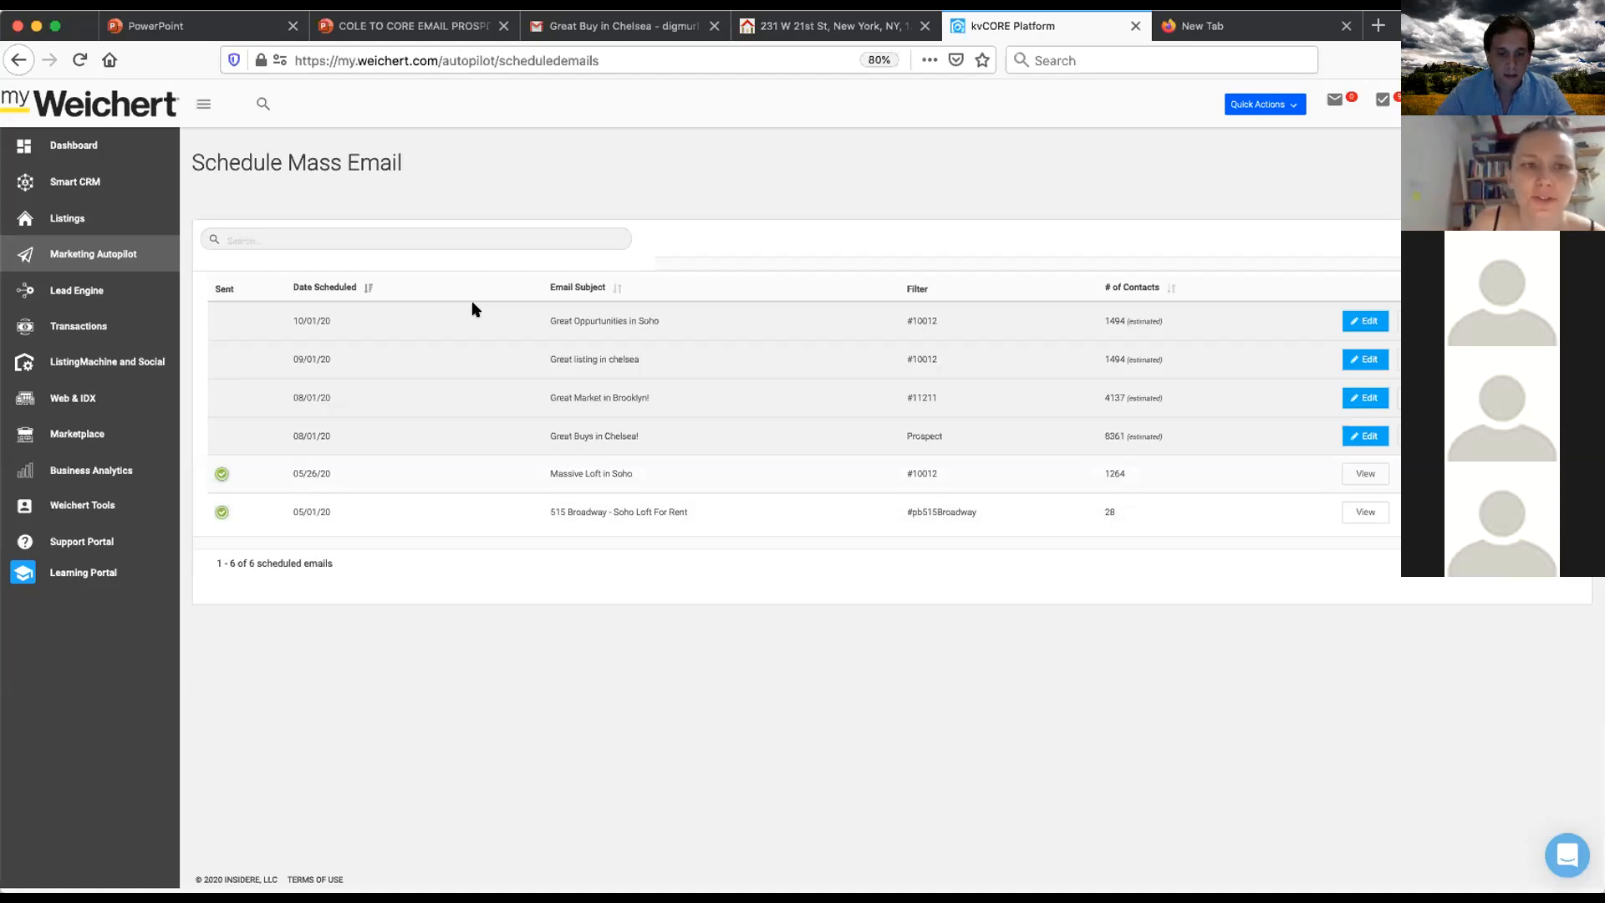
- Open the 08/01/20 'Great Buys in Chelsea!' scheduled email, browse its send-date calendar, and close it without saving
left_click(1365, 436)
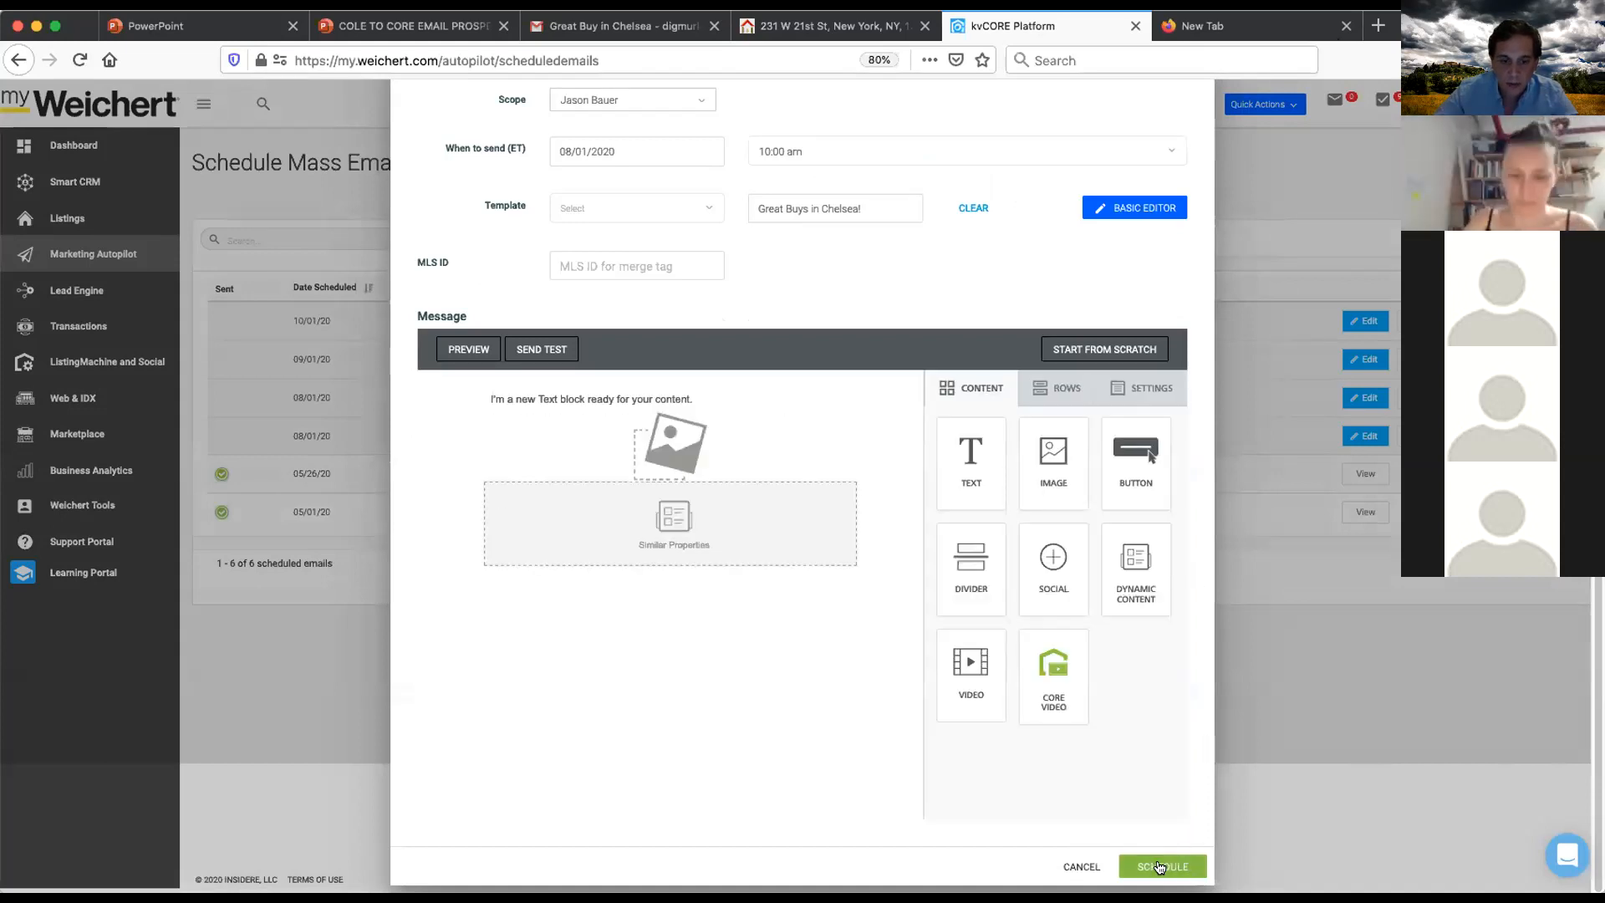
left_click(1327, 738)
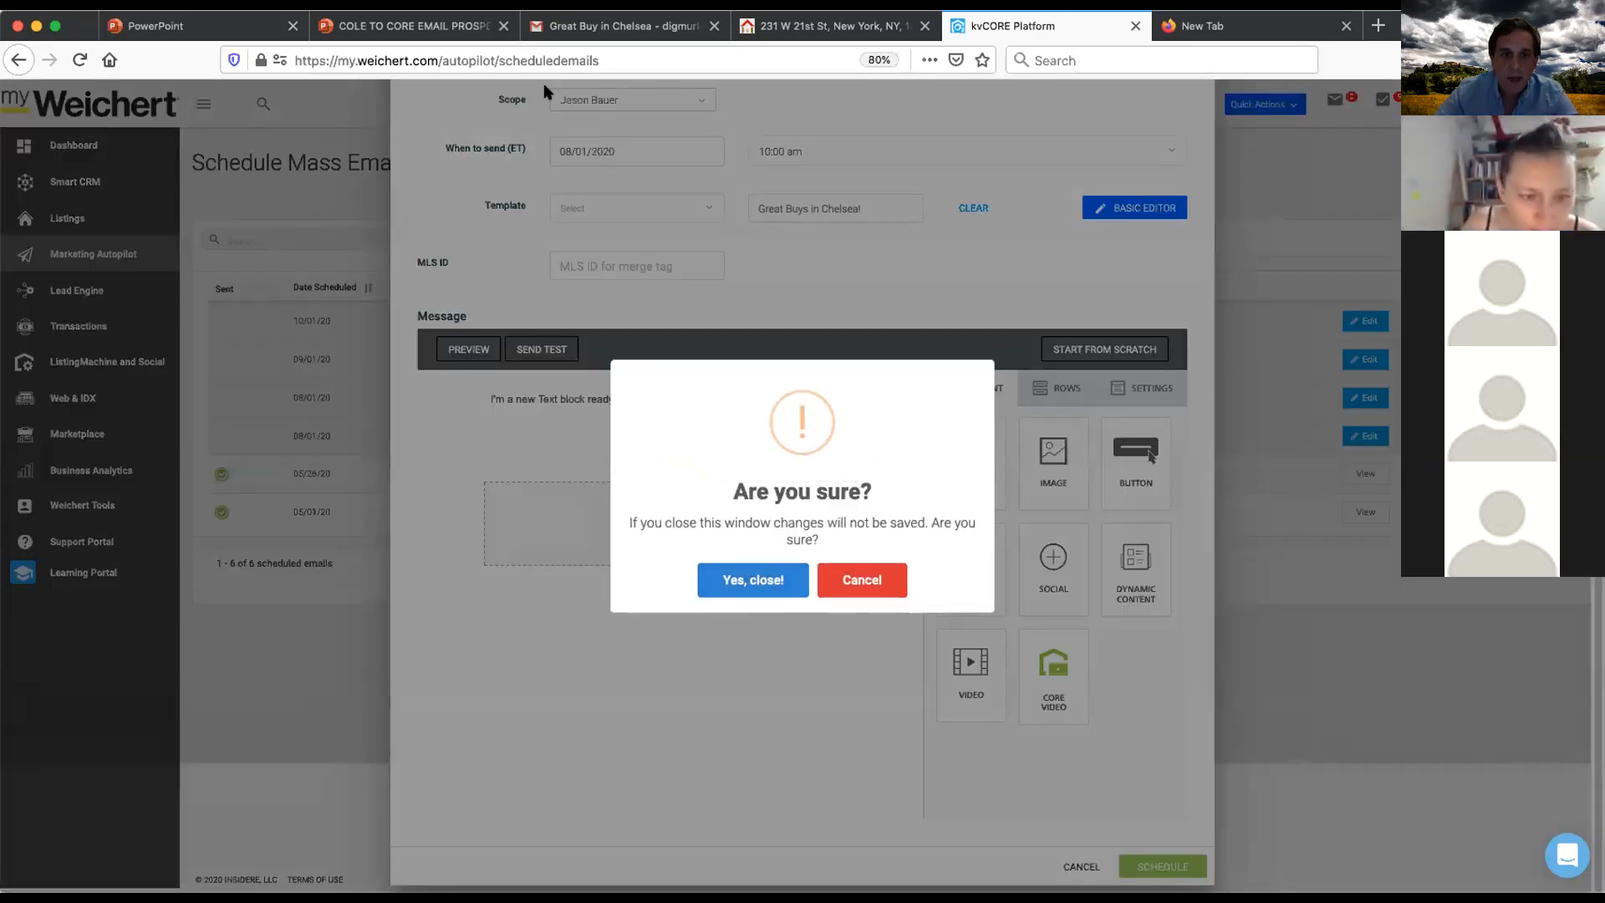
left_click(863, 580)
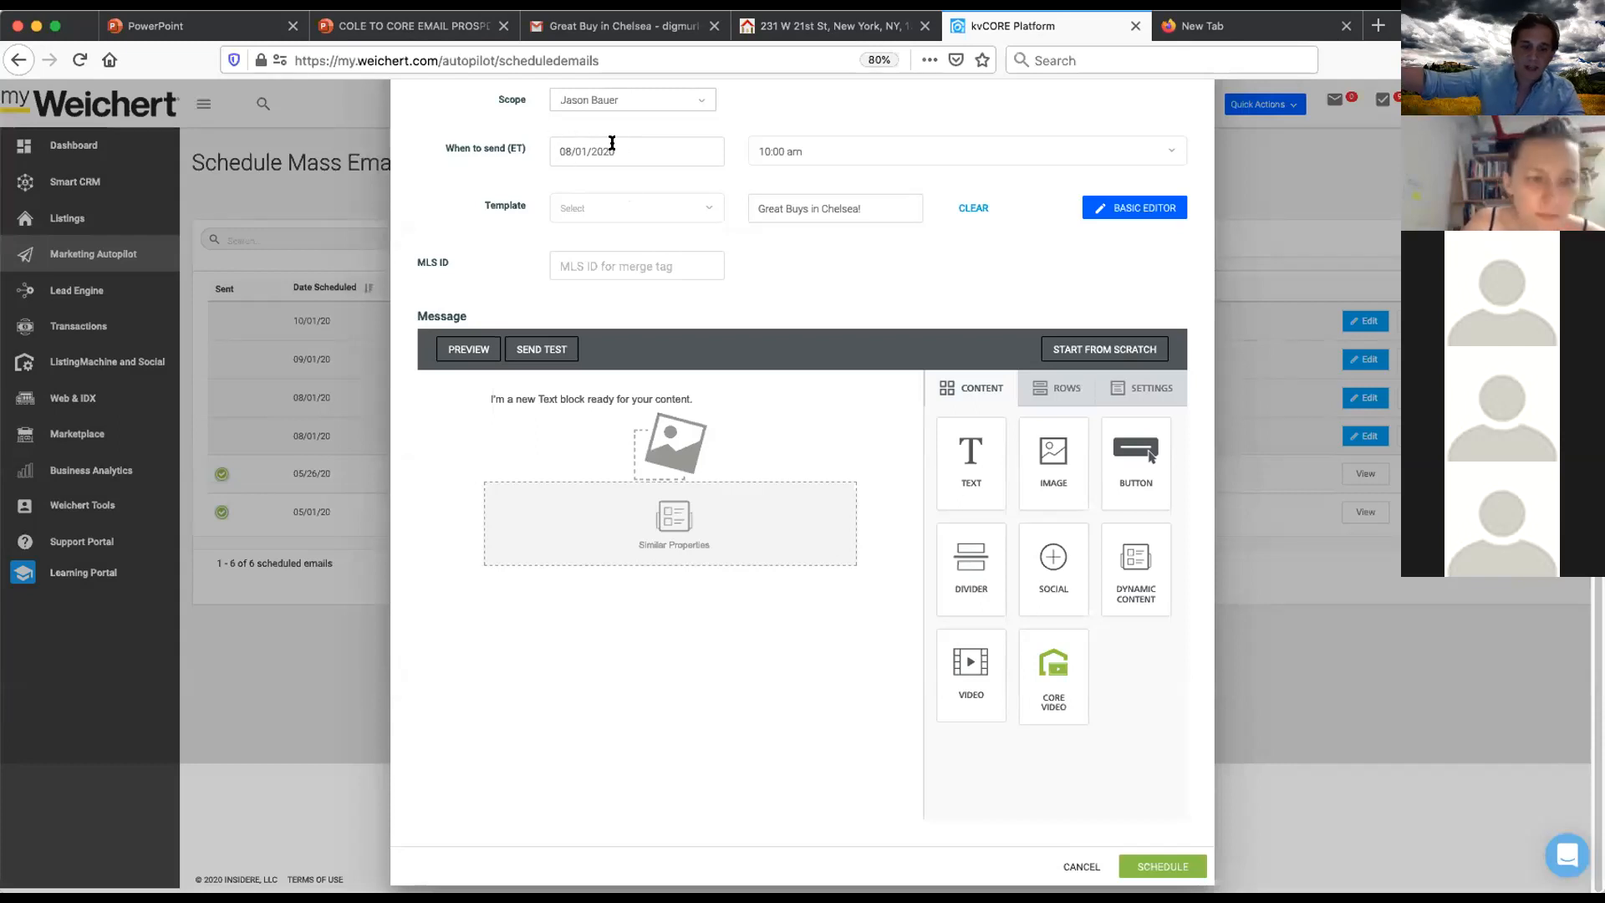
left_click(613, 143)
left_click(565, 191)
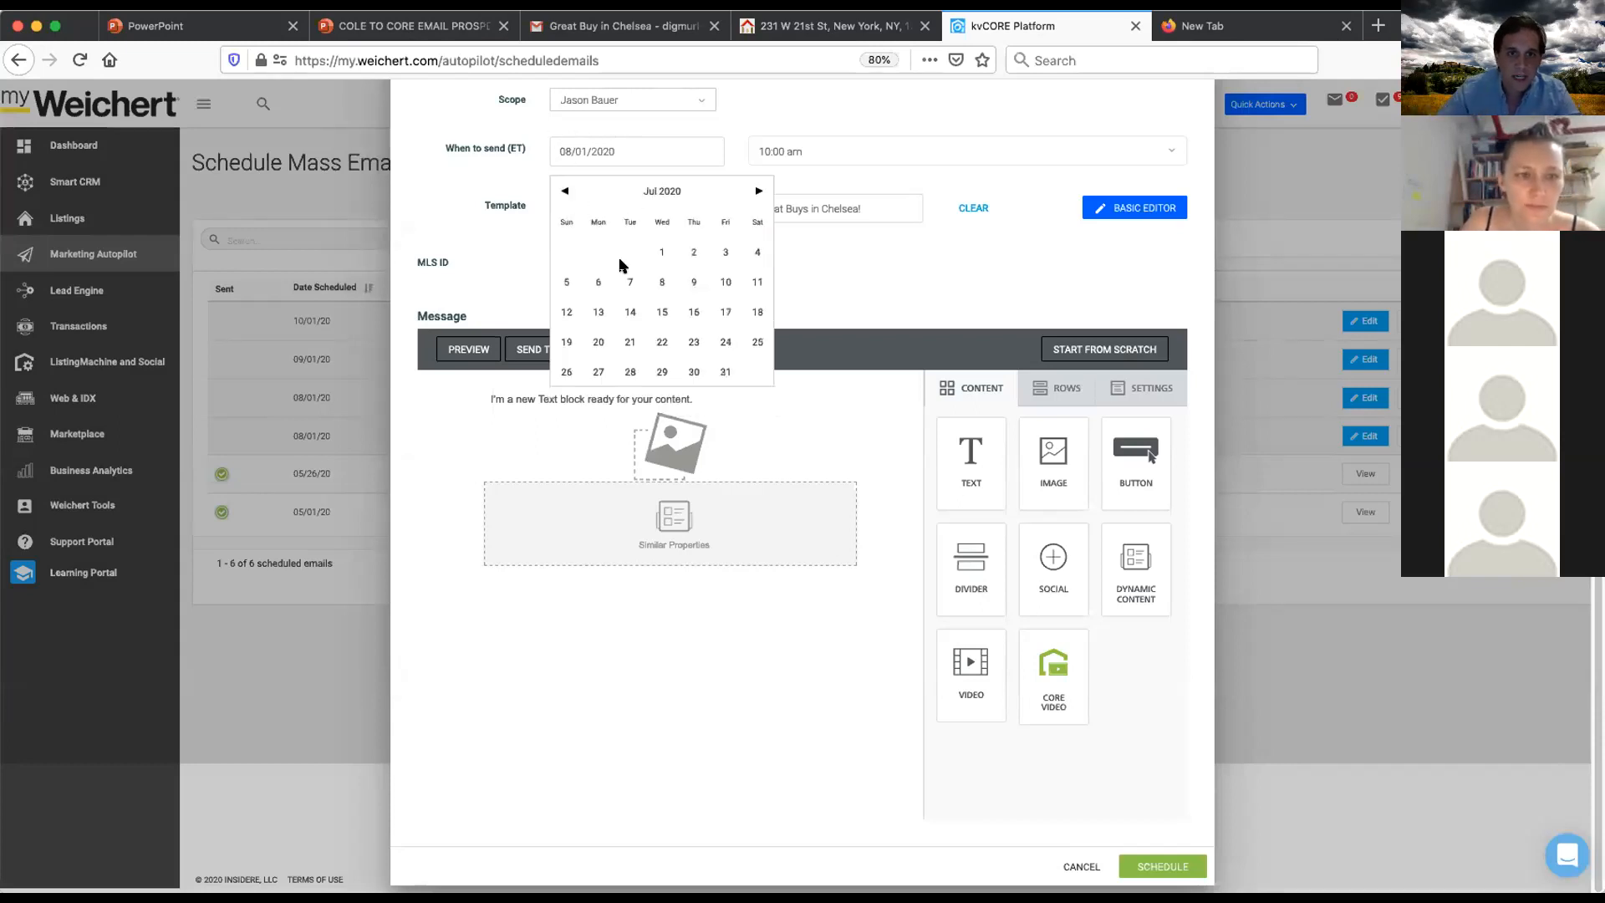
left_click(565, 191)
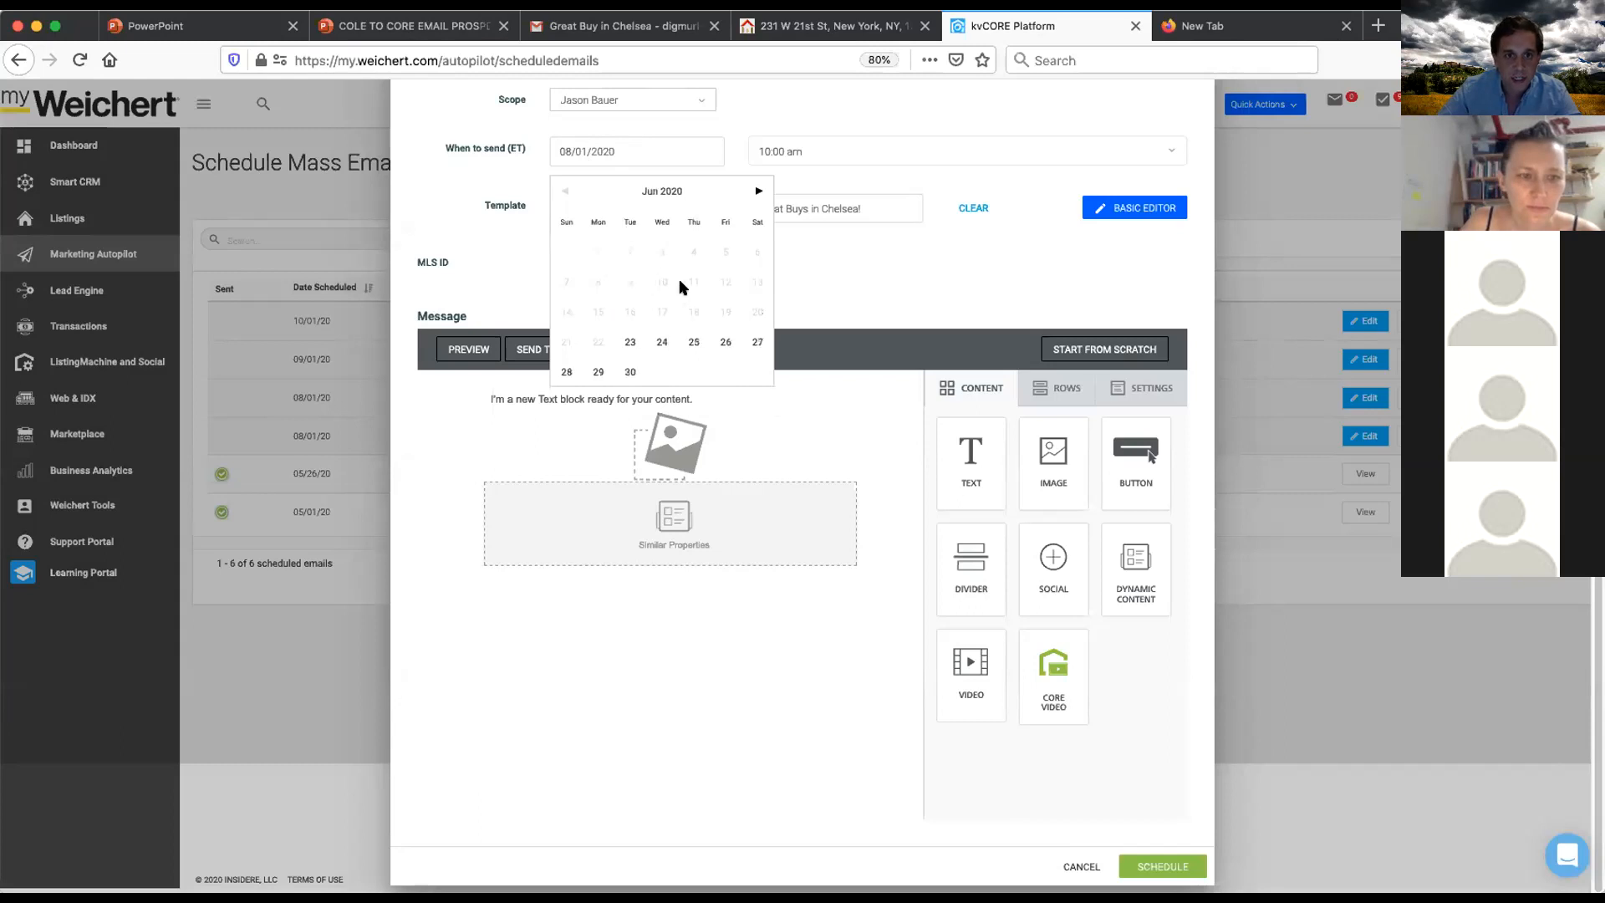
left_click(856, 264)
scroll(1045, 201, "up", 3)
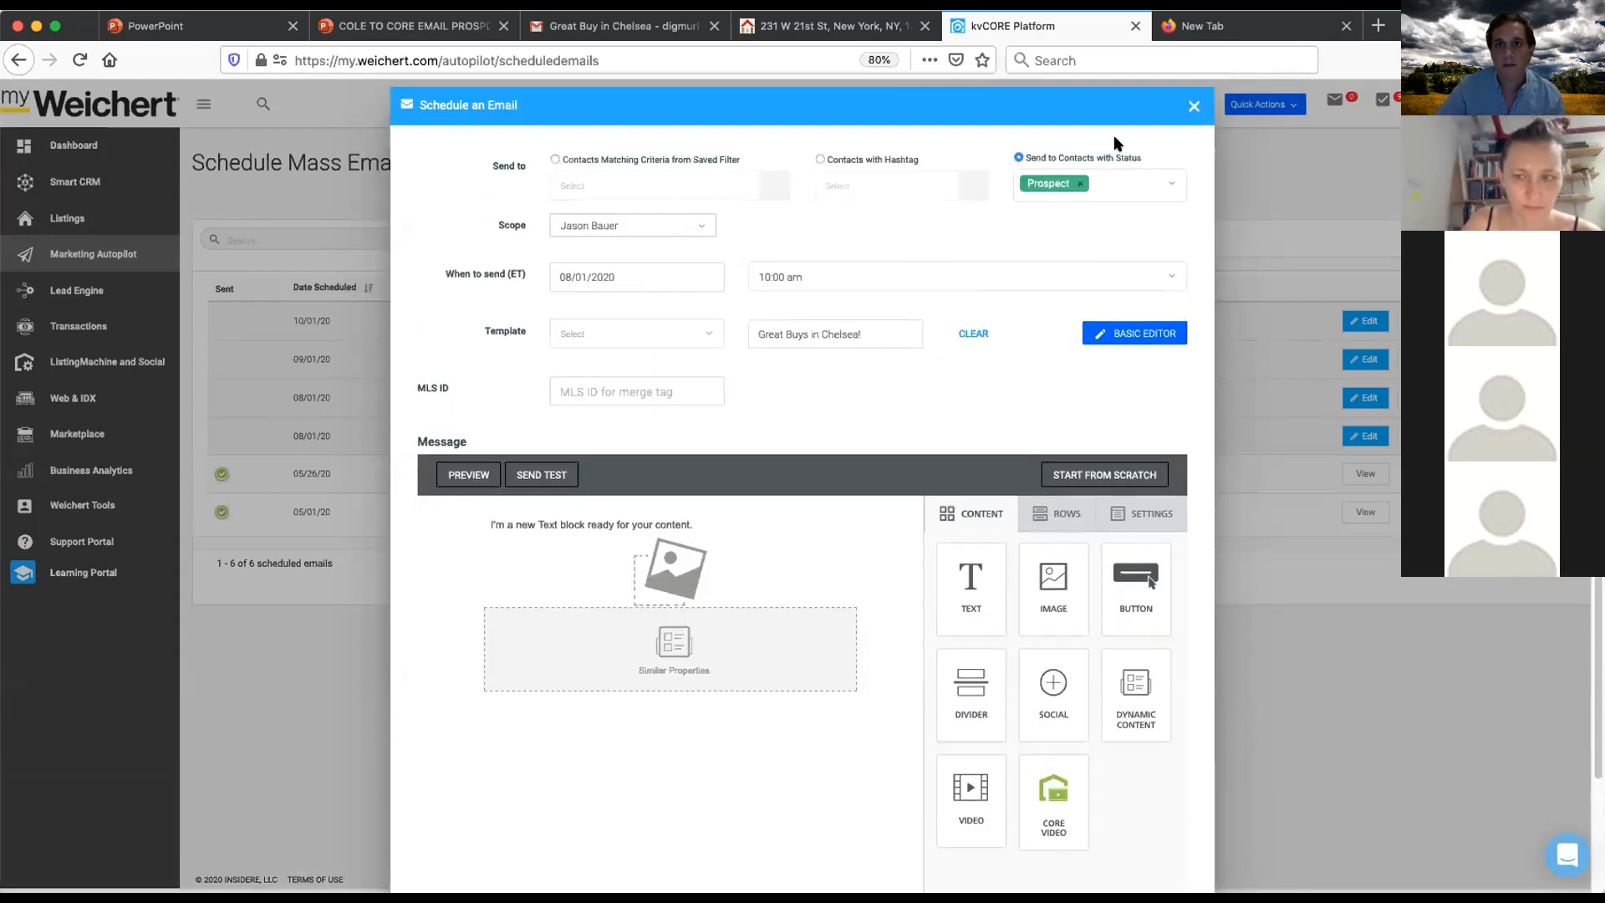
left_click(1188, 106)
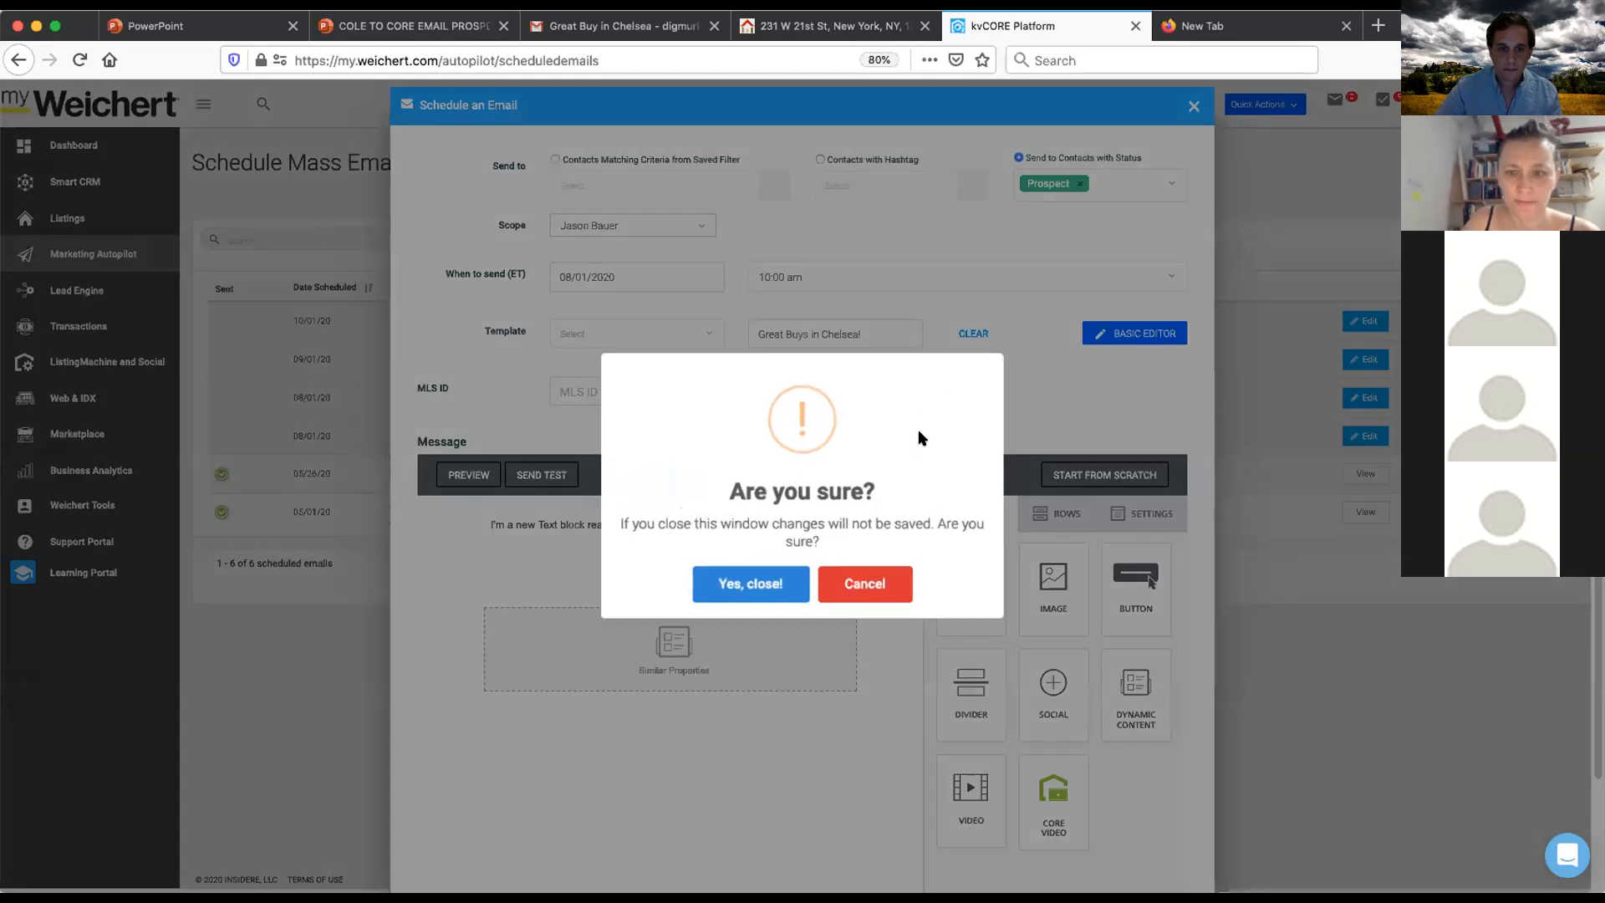
left_click(751, 583)
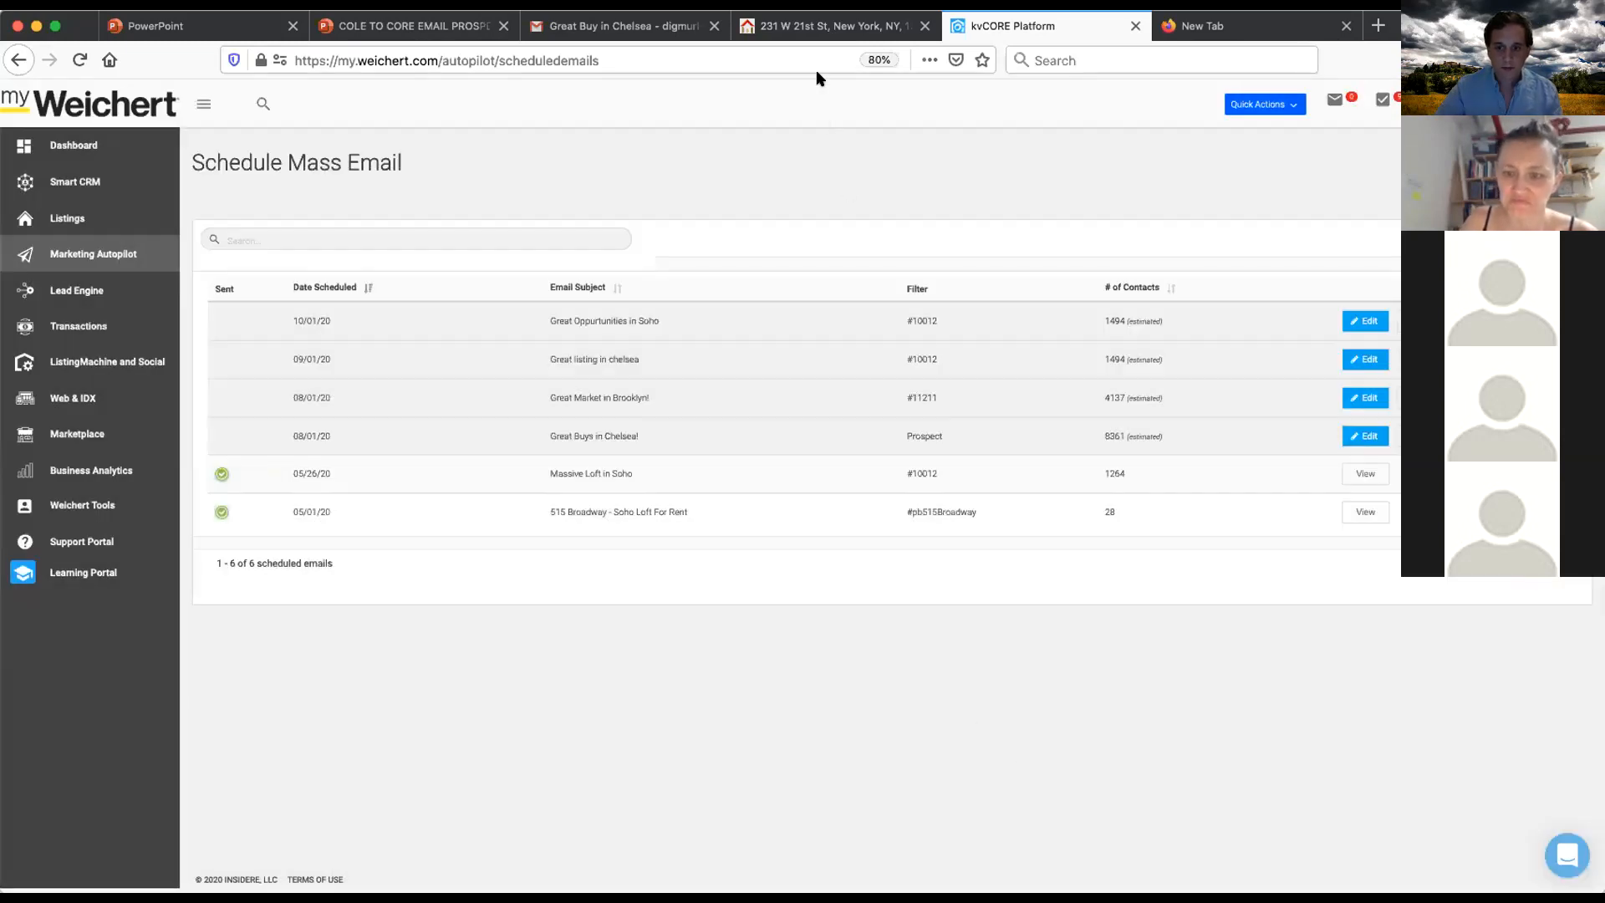